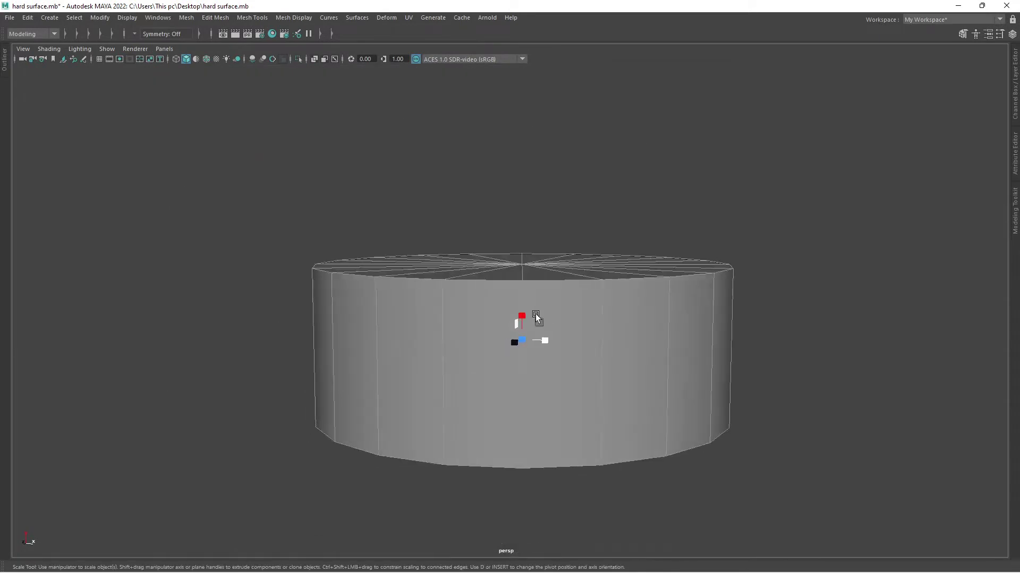
- Cap the open top of the cylinder with Fill Hole
alt+drag(536, 317, 1015, 86)
alt+drag(520, 316, 550, 262)
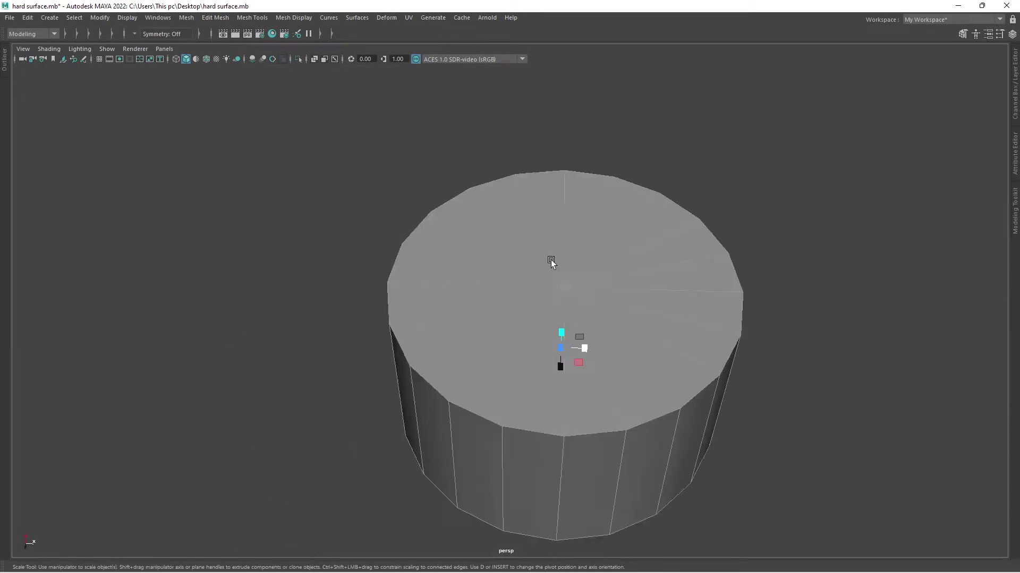
key(space)
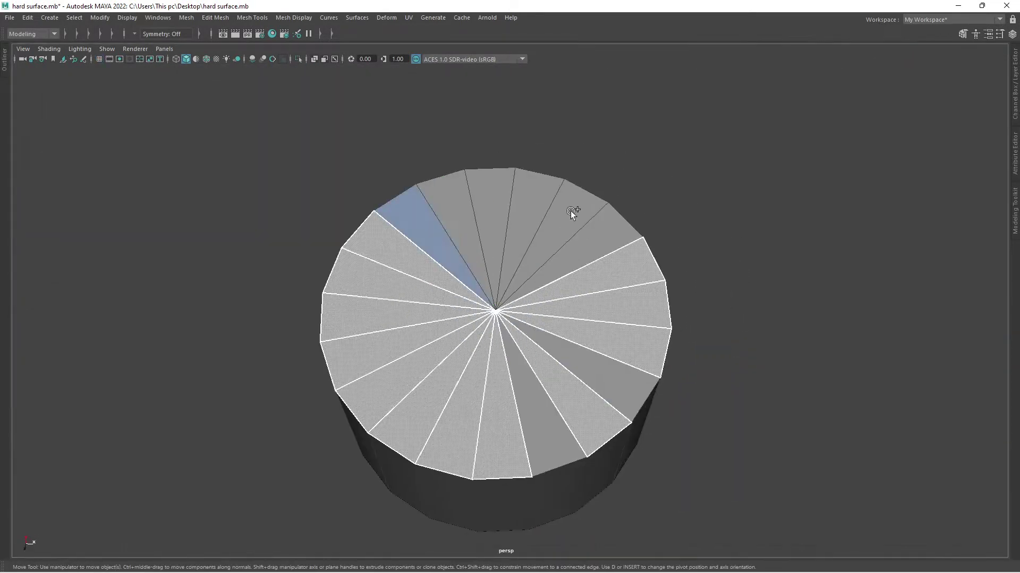
click(399, 394)
- In the top view, Multi-Cut an inner ring and grid lines across the top cap
key(space)
key(space)
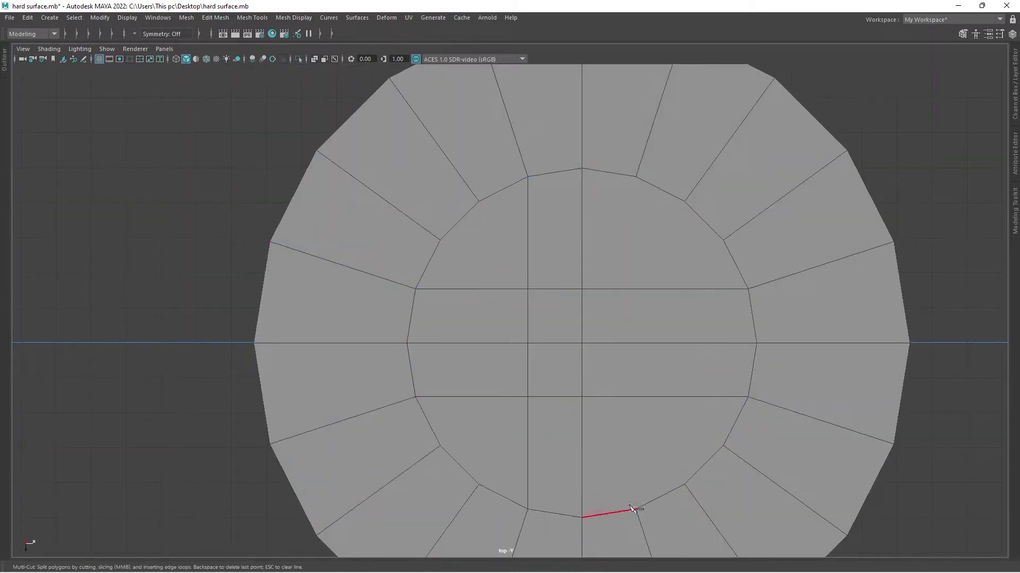
alt+middle_drag(682, 226, 639, 198)
key(space)
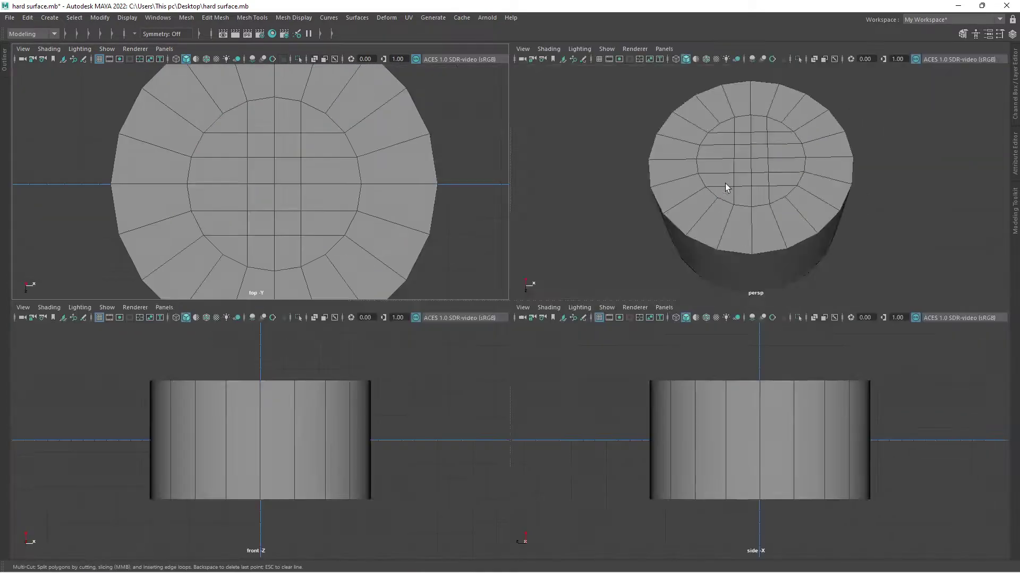
key(space)
key(3)
key(1)
- Scale the inner ring's vertices into a circle on the top cap
key(w)
alt+middle_drag(384, 212, 475, 253)
click(468, 287)
key(r)
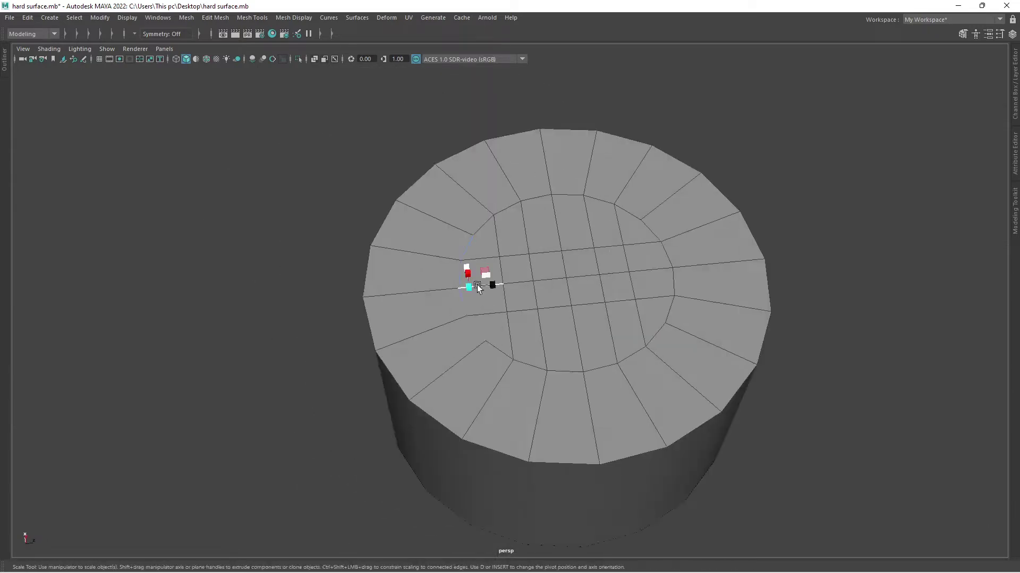
key(w)
mouse_move(501, 394)
alt+mouse_down()
mouse_move(481, 374)
mouse_move(571, 352)
alt+mouse_up()
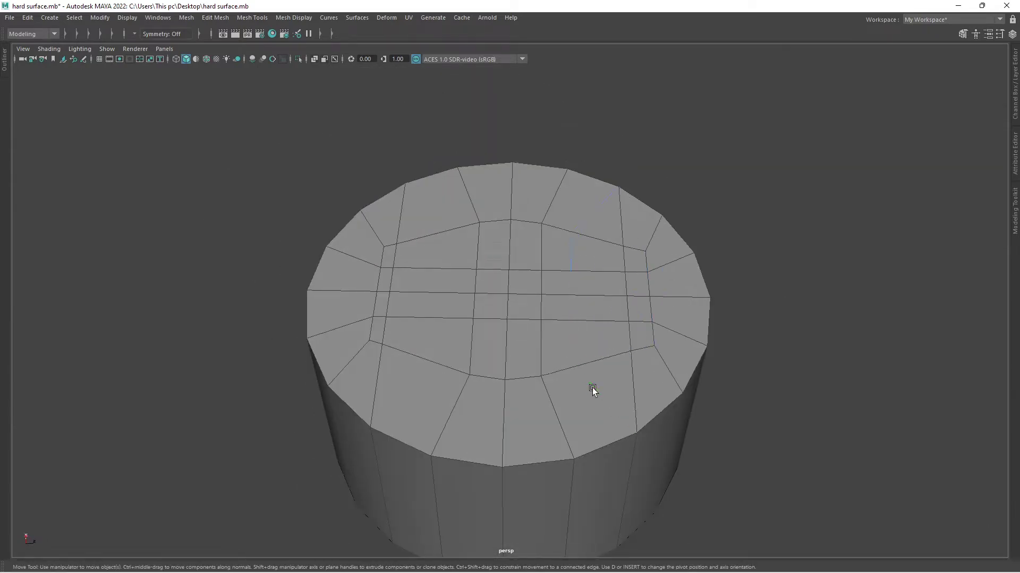
alt+drag(592, 389, 535, 406)
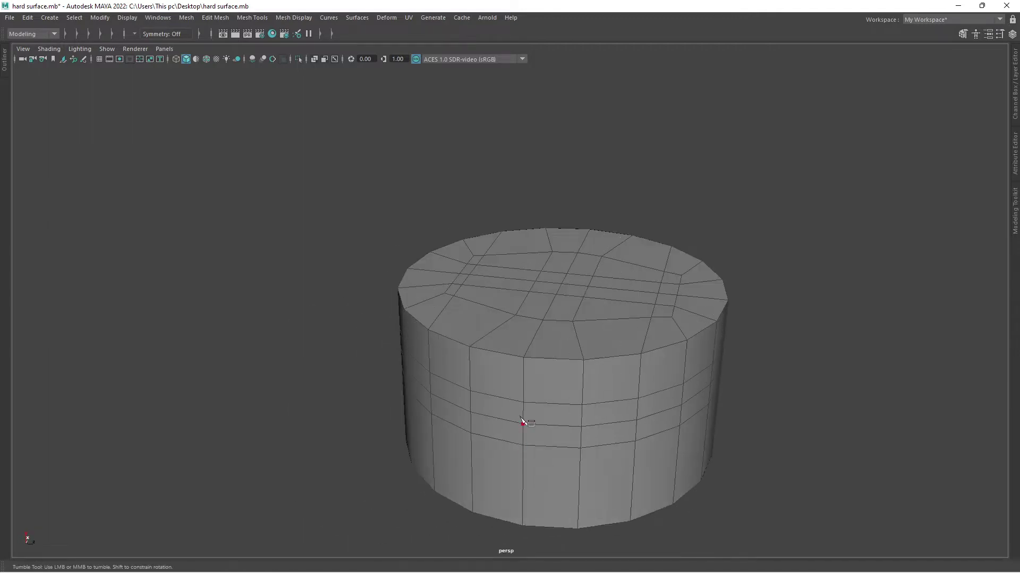
- Delete the selected top rim faces where the notch goes
click(495, 443)
mouse_move(496, 442)
alt+mouse_down()
mouse_move(401, 388)
mouse_move(436, 256)
alt+mouse_up()
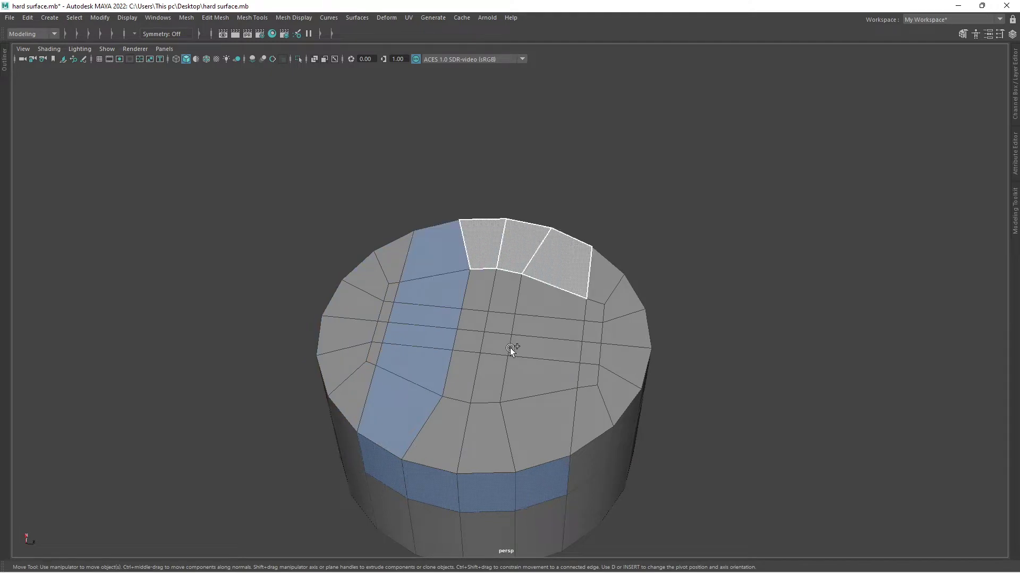
mouse_move(511, 351)
alt+mouse_down()
mouse_move(504, 390)
mouse_move(621, 311)
alt+mouse_up()
key(Delete)
- Bridge the open edges to close the notch's inner walls
click(476, 375)
scroll(543, 333, up, 2)
mouse_move(424, 384)
alt+mouse_down()
mouse_move(295, 449)
mouse_move(425, 428)
mouse_move(455, 357)
alt+mouse_up()
scroll(648, 288, up, 3)
mouse_move(648, 287)
alt+mouse_down()
mouse_move(357, 369)
mouse_move(528, 212)
mouse_move(740, 318)
mouse_move(680, 191)
mouse_move(595, 200)
alt+mouse_up()
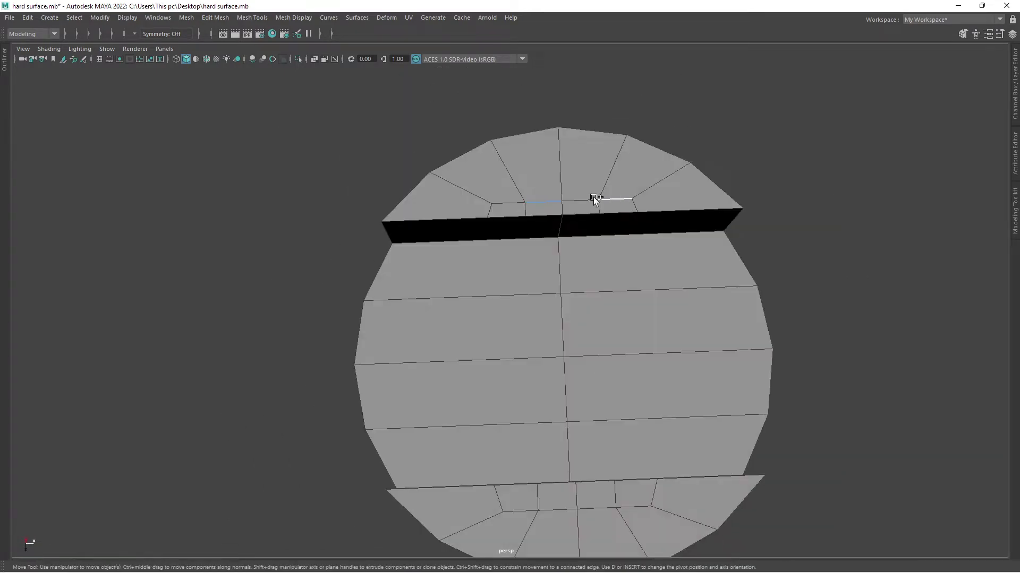
- Select the top edge of the slot
click(542, 202)
scroll(580, 238, up, 3)
mouse_move(519, 255)
alt+mouse_down()
mouse_move(376, 232)
mouse_move(396, 285)
mouse_move(516, 218)
mouse_move(608, 117)
mouse_move(526, 254)
mouse_move(521, 284)
mouse_move(423, 255)
alt+mouse_up()
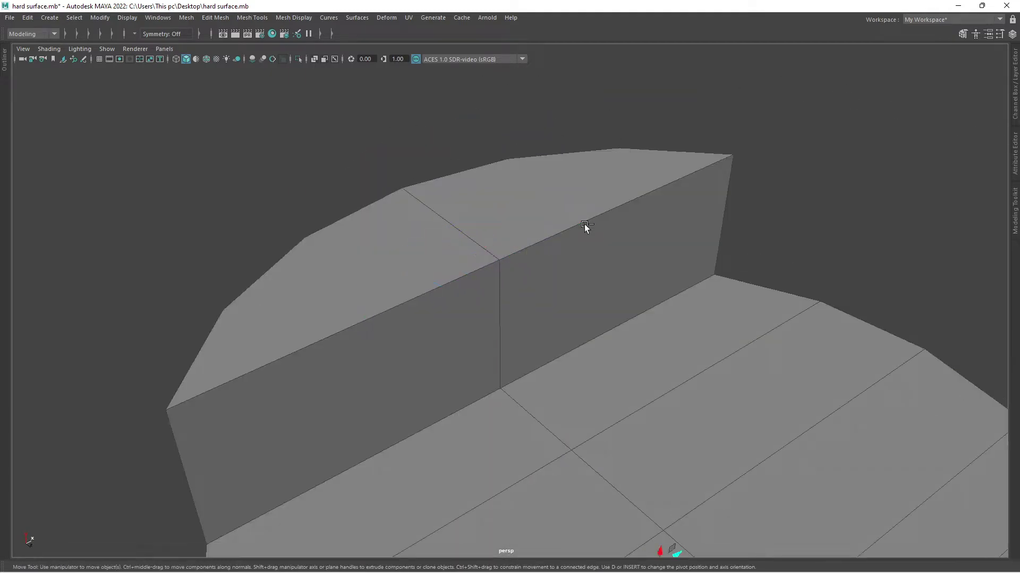
alt+drag(584, 224, 549, 286)
mouse_move(713, 271)
alt+mouse_down()
mouse_move(600, 267)
mouse_move(547, 289)
mouse_move(380, 318)
mouse_move(406, 379)
mouse_move(435, 332)
alt+mouse_up()
- Multi-Cut new edge loops across the slotted top to shape the notches
key(ctrl+shift+x)
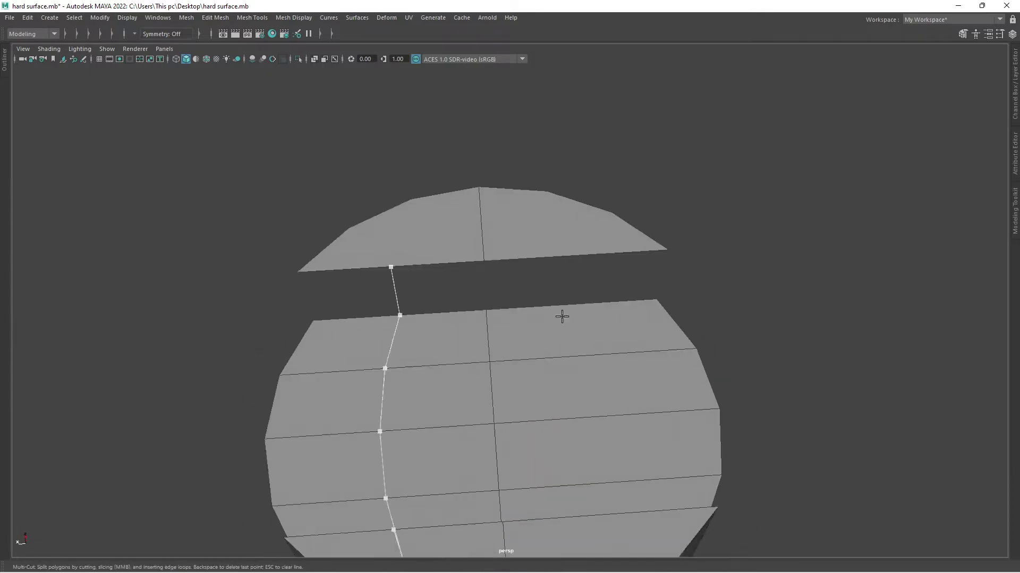
mouse_move(476, 250)
alt+mouse_down()
mouse_move(569, 269)
mouse_move(390, 318)
mouse_move(521, 277)
alt+mouse_up()
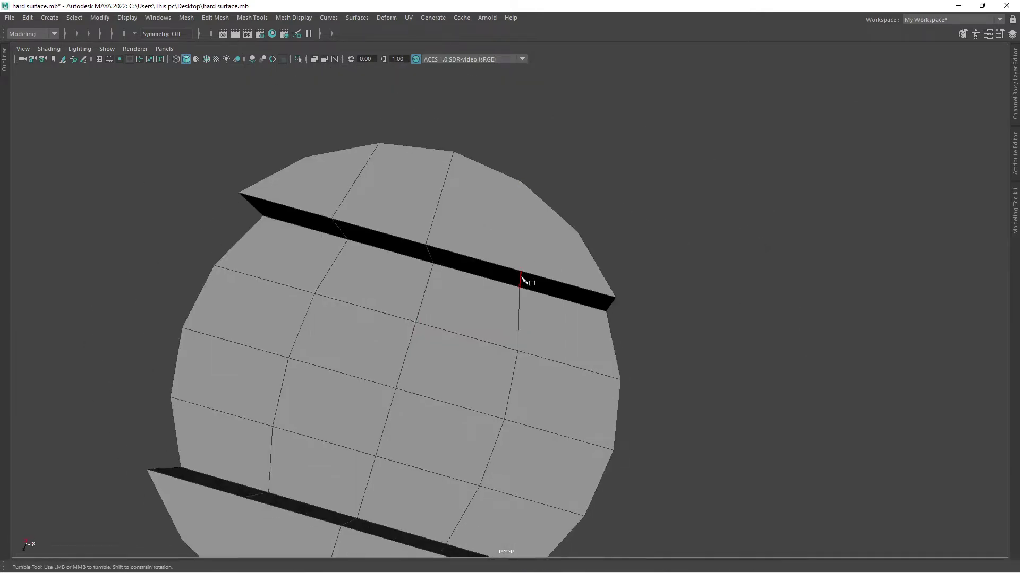
alt+middle_drag(521, 277, 457, 276)
alt+drag(456, 276, 407, 343)
mouse_move(370, 234)
alt+mouse_down()
mouse_move(619, 246)
mouse_move(446, 296)
mouse_move(396, 441)
mouse_move(357, 419)
mouse_move(637, 483)
mouse_move(423, 264)
alt+mouse_up()
key(w)
key(space)
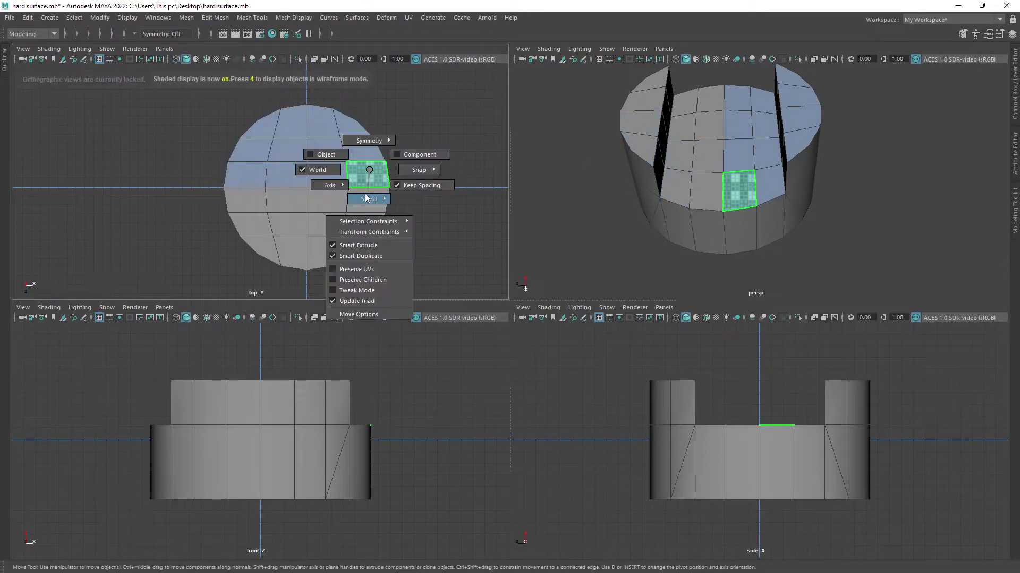
- Multi-Cut an edge loop around the cylinder wall
key(space)
mouse_move(521, 249)
alt+mouse_down()
mouse_move(616, 343)
mouse_move(566, 372)
mouse_move(515, 380)
alt+mouse_up()
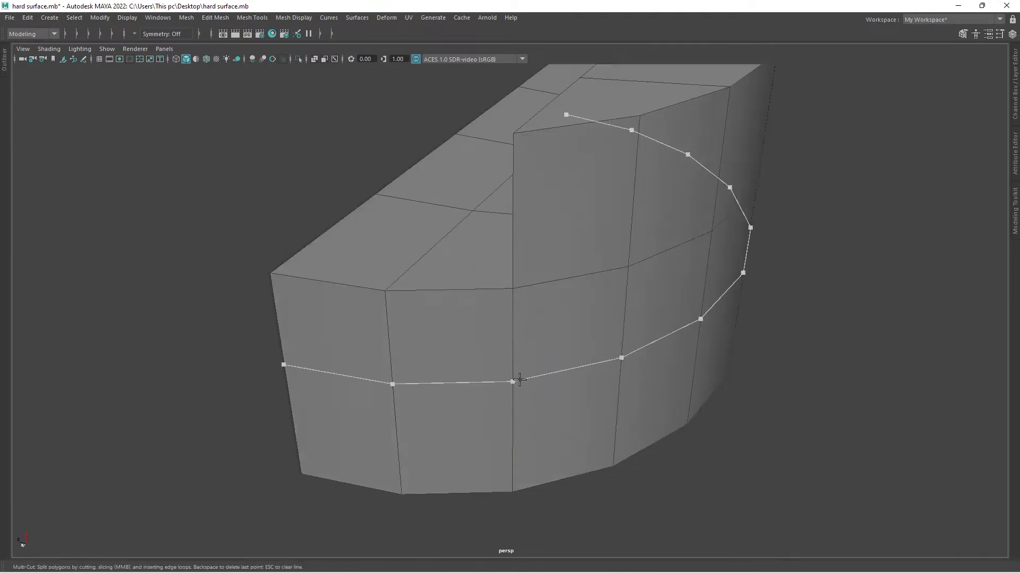
key(w)
mouse_move(606, 371)
alt+mouse_down()
mouse_move(404, 380)
mouse_move(409, 319)
mouse_move(534, 327)
alt+mouse_up()
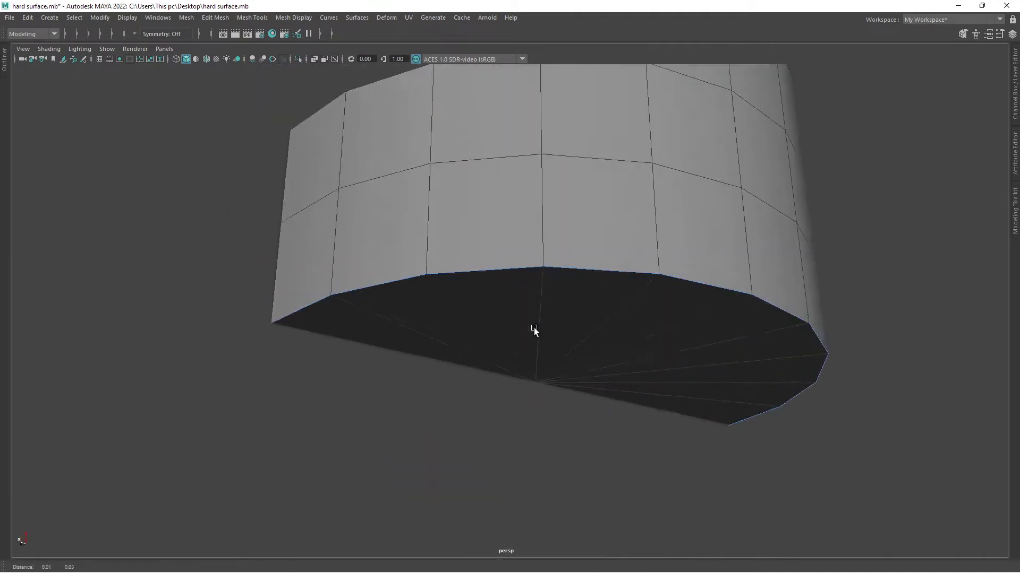
- Bevel the part's bottom edges and commit a new cut
key(ctrl+b)
key(ctrl+shift+x)
mouse_move(613, 417)
alt+mouse_down()
mouse_move(405, 326)
mouse_move(436, 323)
alt+mouse_up()
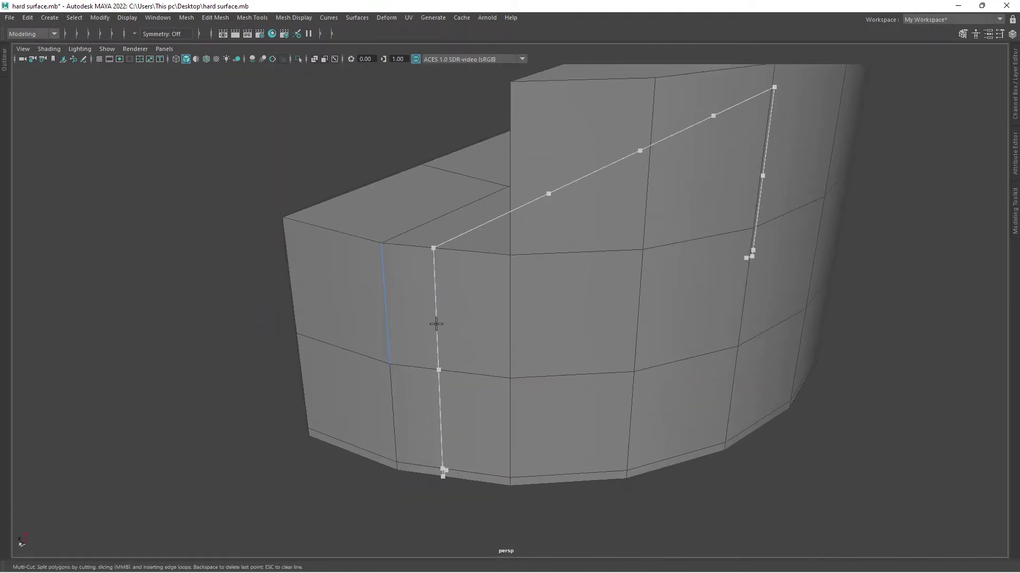
key(Return)
alt+drag(530, 410, 526, 286)
mouse_move(600, 260)
alt+mouse_down()
mouse_move(576, 232)
mouse_move(640, 301)
mouse_move(671, 246)
mouse_move(413, 360)
alt+mouse_up()
- Cut a diagonal edge from the corner vertex across the upper face to slant the wall
key(w)
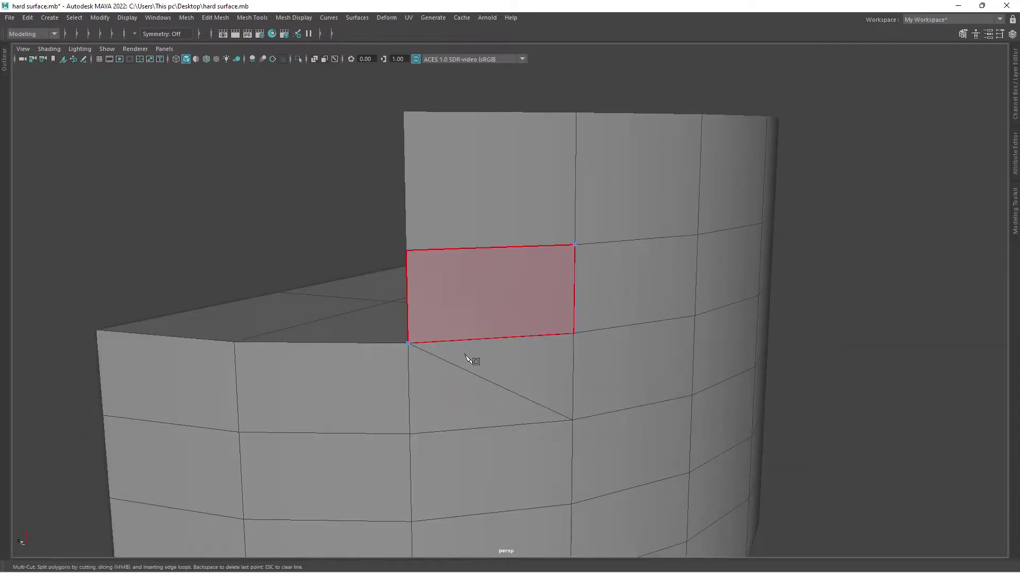
click(408, 345)
click(575, 245)
mouse_move(574, 244)
alt+mouse_down()
mouse_move(693, 288)
mouse_move(590, 241)
mouse_move(535, 263)
mouse_move(592, 302)
mouse_move(592, 173)
mouse_move(568, 202)
mouse_move(586, 248)
mouse_move(491, 278)
mouse_move(522, 185)
alt+mouse_up()
key(w)
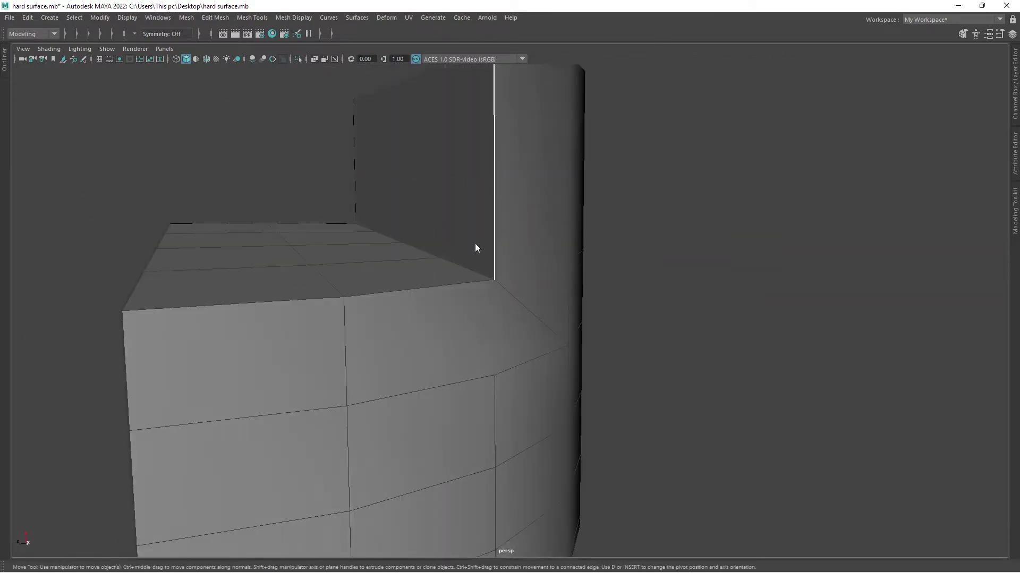
mouse_move(476, 247)
alt+mouse_down()
mouse_move(71, 215)
mouse_move(433, 345)
mouse_move(369, 317)
mouse_move(546, 334)
mouse_move(324, 177)
alt+mouse_up()
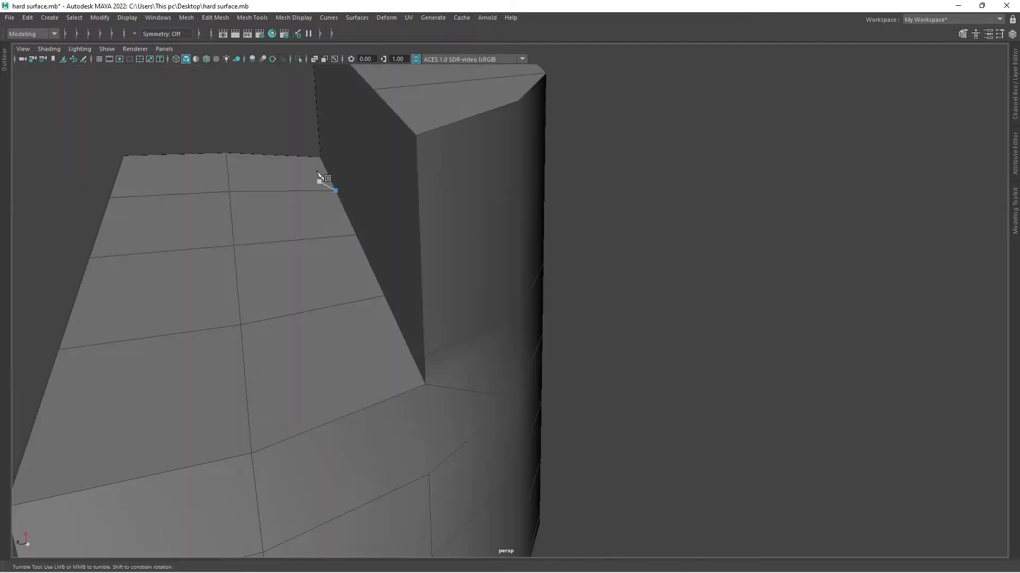
mouse_move(429, 477)
alt+mouse_down()
mouse_move(448, 397)
mouse_move(527, 364)
mouse_move(413, 250)
alt+mouse_up()
- Select the wall-base edge and Multi-Cut supporting edges near the inner corner
key(w)
click(414, 271)
mouse_move(420, 298)
alt+mouse_down()
mouse_move(498, 364)
mouse_move(391, 360)
mouse_move(236, 238)
mouse_move(399, 415)
mouse_move(438, 407)
mouse_move(480, 373)
mouse_move(600, 340)
mouse_move(435, 326)
alt+mouse_up()
alt+right_drag(435, 326, 507, 377)
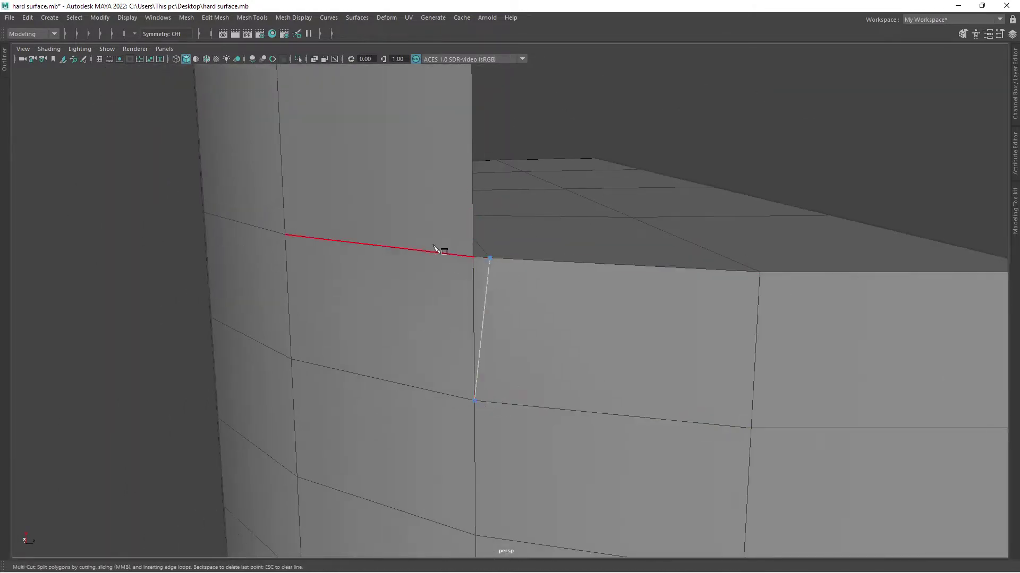
alt+drag(432, 237, 263, 254)
mouse_move(481, 313)
alt+mouse_down()
mouse_move(728, 414)
mouse_move(601, 322)
mouse_move(412, 235)
alt+mouse_up()
- Select the new support edge and adjust it with the Move Tool
key(w)
alt+drag(480, 218, 594, 269)
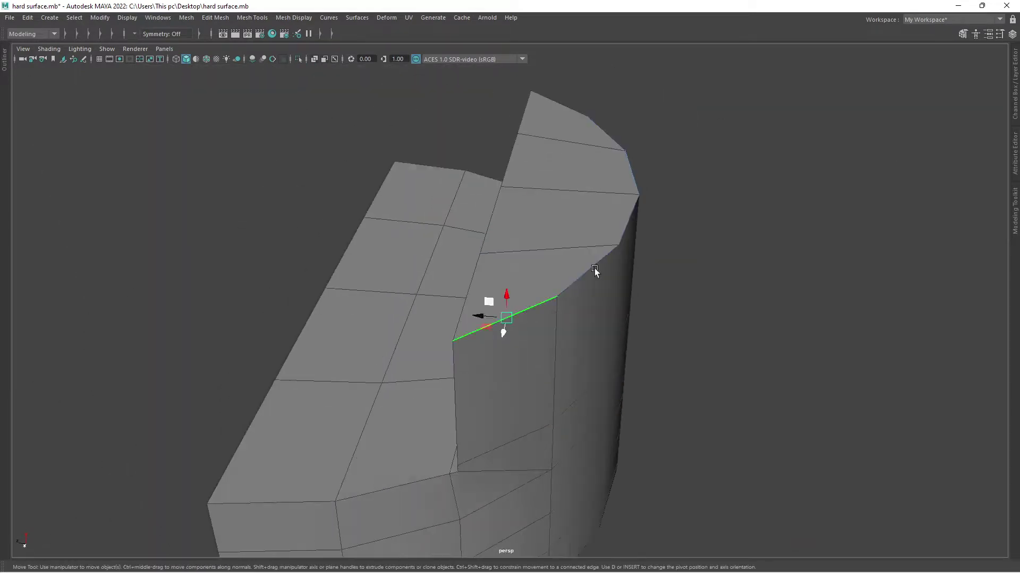
alt+drag(532, 219, 508, 247)
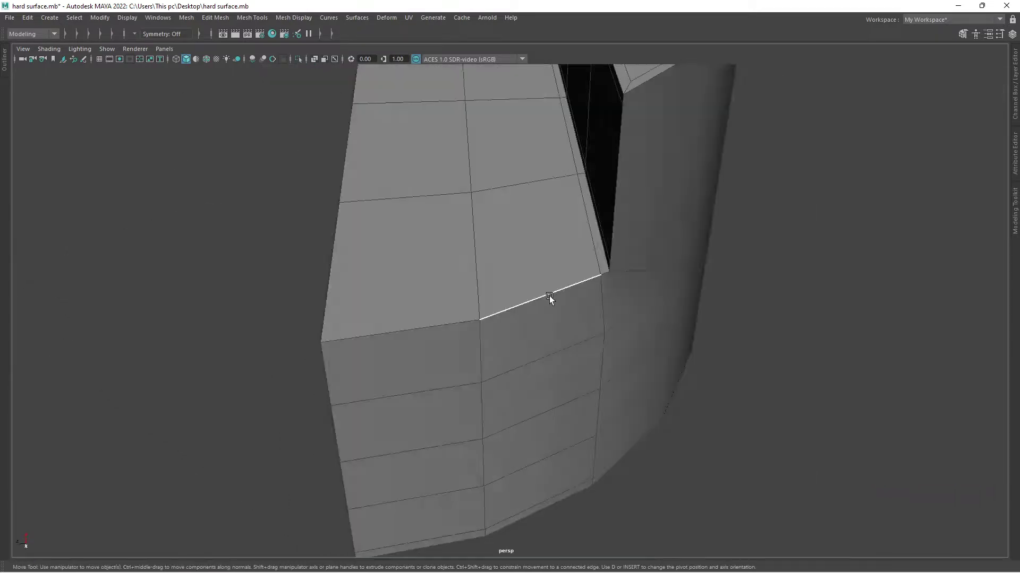
alt+drag(549, 295, 428, 358)
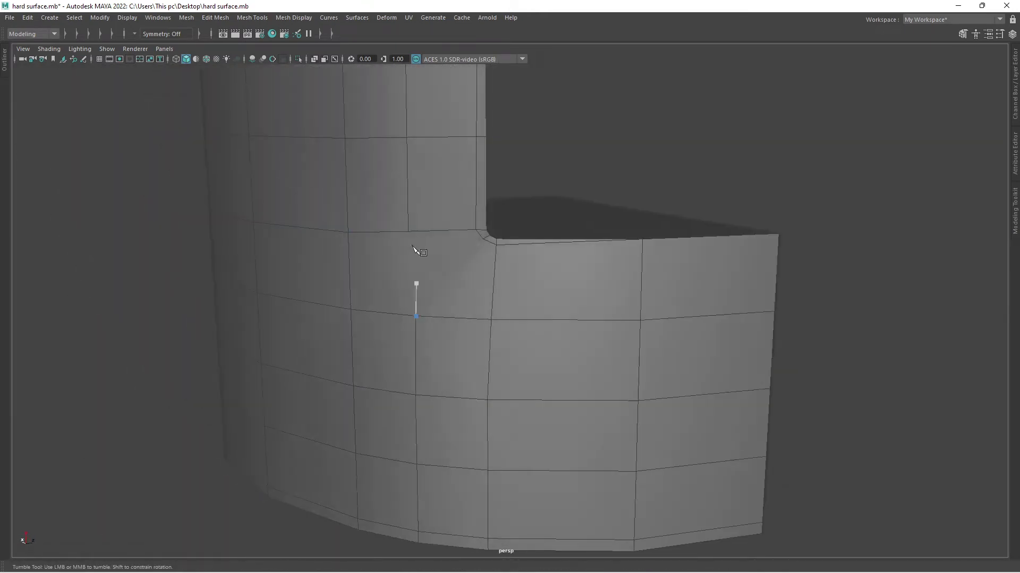
- Slide vertices along their edges toward the rounded corner to clean its topology
scroll(415, 250, down, 3)
scroll(421, 448, up, 8)
scroll(420, 224, down, 5)
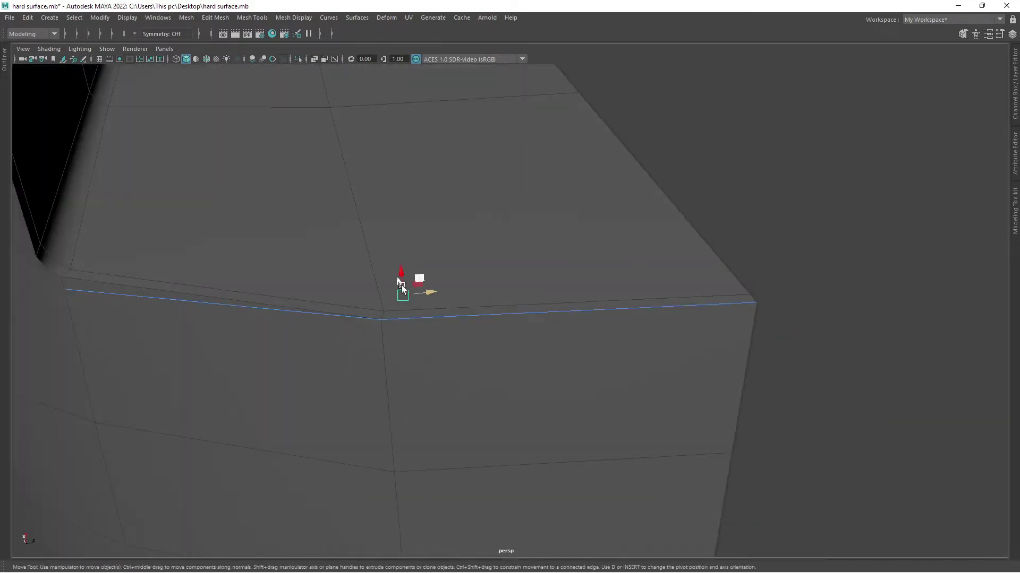
mouse_move(402, 288)
alt+mouse_down()
mouse_move(406, 305)
mouse_move(569, 276)
mouse_move(399, 317)
mouse_move(460, 301)
mouse_move(440, 237)
alt+mouse_up()
ctrl+shift+drag(439, 237, 412, 276)
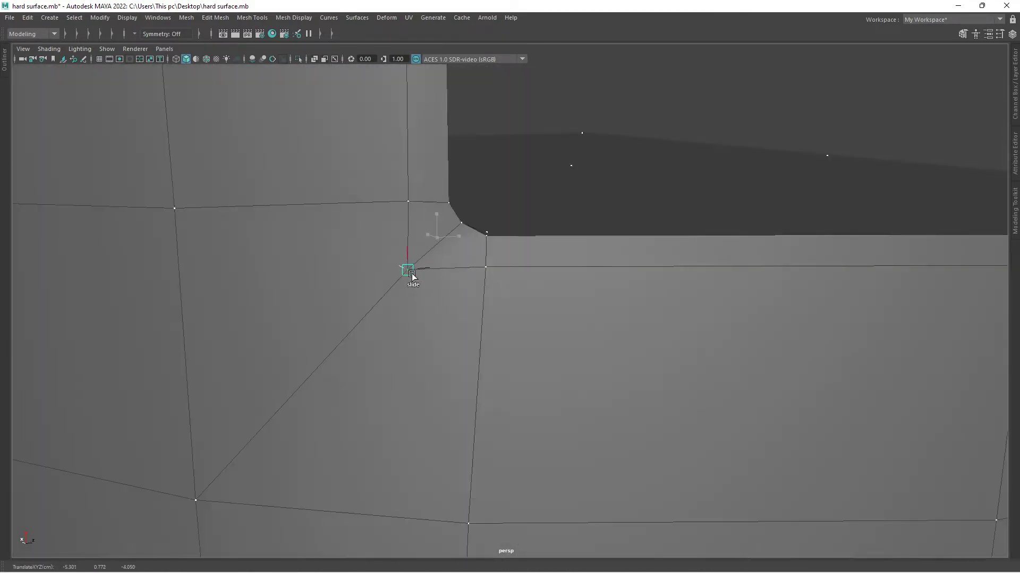
scroll(412, 268, down, 5)
mouse_move(422, 234)
alt+mouse_down()
mouse_move(512, 360)
mouse_move(621, 196)
mouse_move(266, 298)
mouse_move(539, 325)
mouse_move(596, 400)
mouse_move(416, 416)
mouse_move(464, 372)
alt+mouse_up()
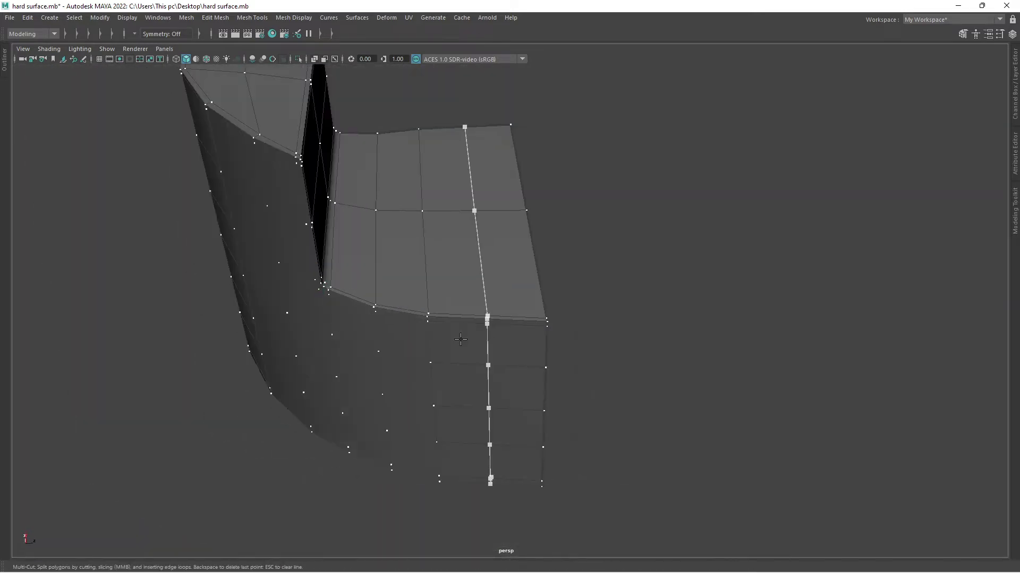
scroll(495, 285, down, 5)
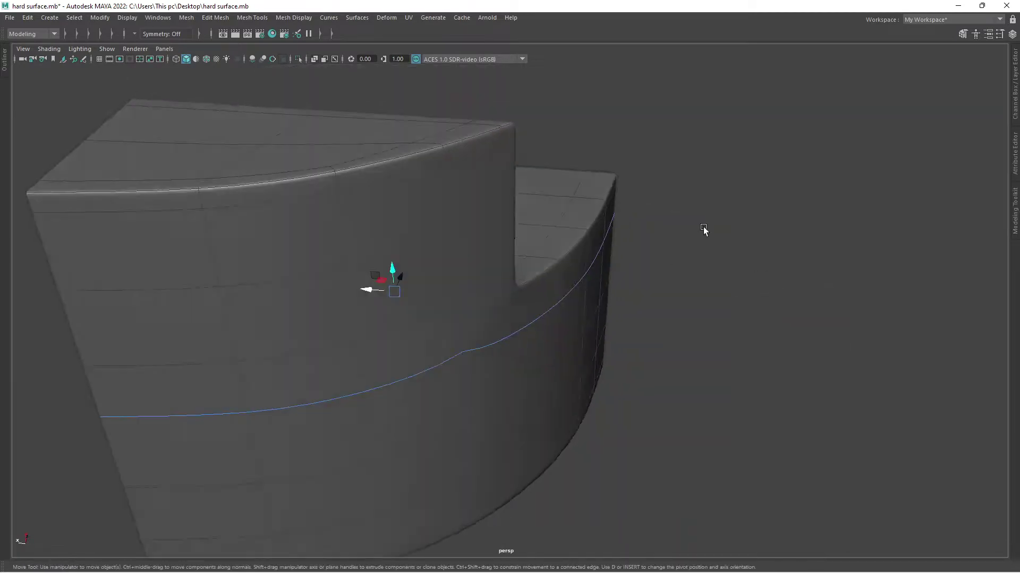
alt+drag(703, 227, 546, 352)
scroll(345, 268, up, 5)
- Trim the extra geometry, leaving a curved wedge section shown in four views
mouse_move(344, 269)
alt+mouse_down()
mouse_move(446, 246)
mouse_move(322, 236)
mouse_move(610, 351)
mouse_move(332, 276)
mouse_move(635, 319)
mouse_move(522, 334)
alt+mouse_up()
scroll(391, 337, up, 5)
alt+drag(391, 337, 291, 286)
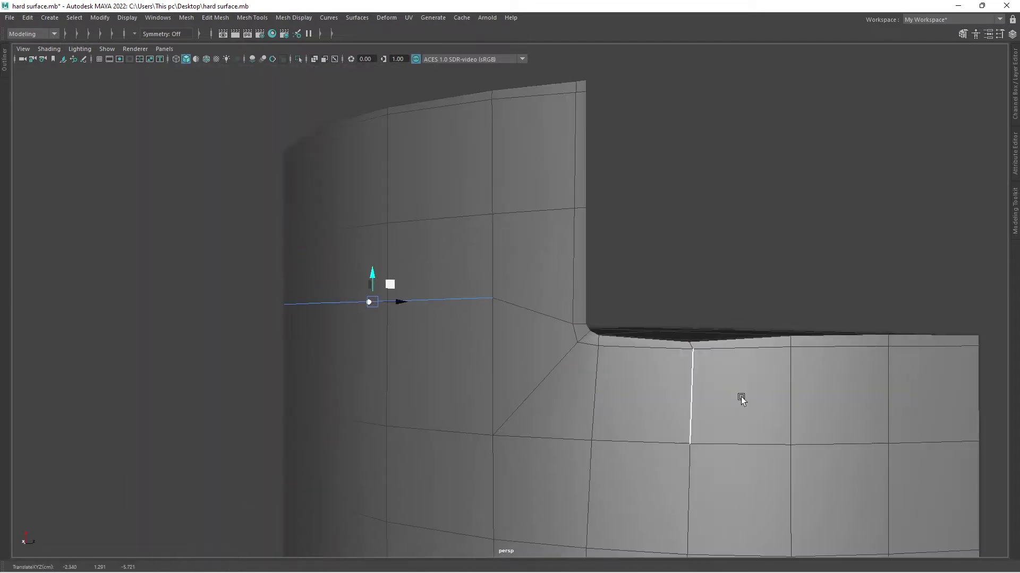
alt+drag(741, 398, 428, 347)
scroll(384, 319, up, 3)
mouse_move(648, 376)
alt+mouse_down()
mouse_move(719, 316)
mouse_move(569, 375)
alt+mouse_up()
scroll(568, 375, up, 5)
mouse_move(467, 368)
alt+mouse_down()
mouse_move(202, 266)
mouse_move(537, 348)
mouse_move(855, 298)
mouse_move(646, 284)
mouse_move(512, 336)
mouse_move(508, 300)
alt+mouse_up()
scroll(203, 267, down, 5)
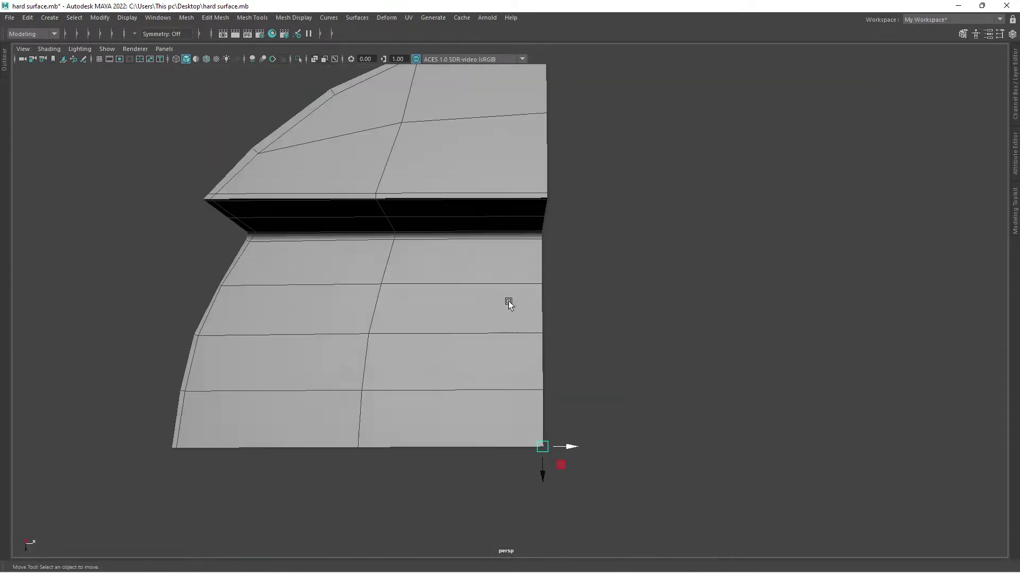
key(space)
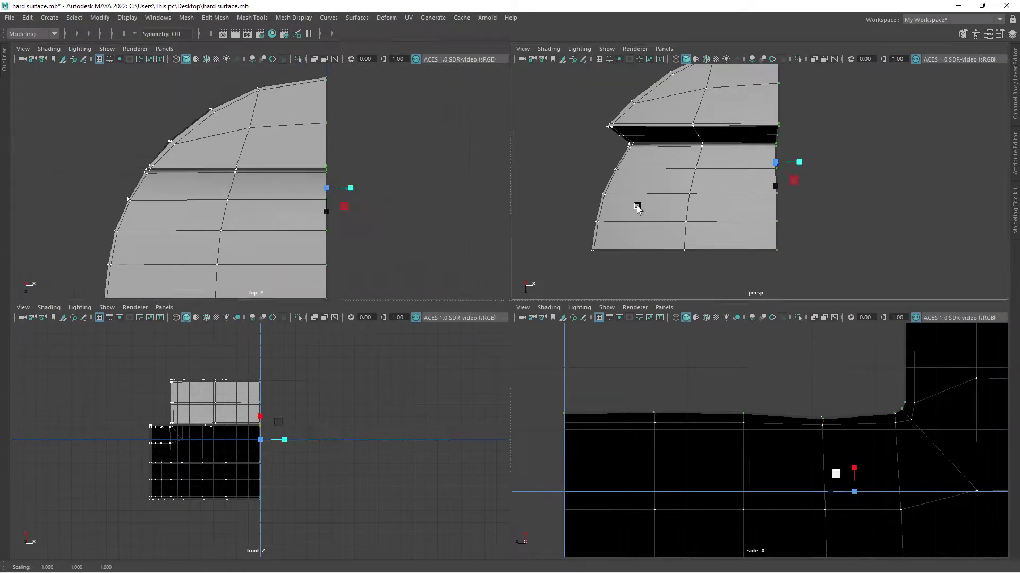
- Mirror the quarter section across the X axis and inspect the result
key(space)
shift+right_drag(489, 303, 466, 353)
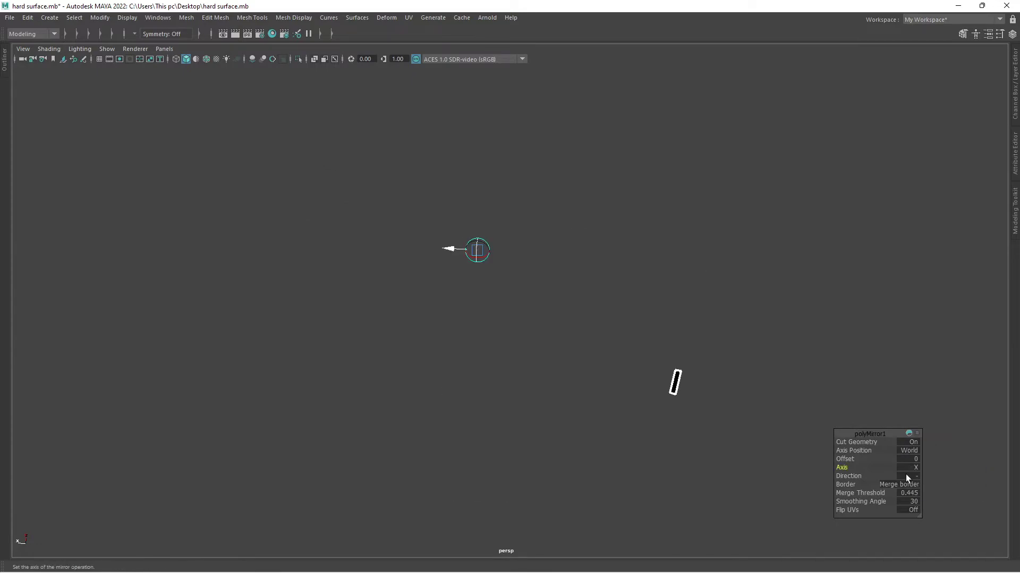
mouse_move(906, 477)
alt+mouse_down()
mouse_move(824, 353)
mouse_move(671, 200)
mouse_move(610, 333)
mouse_move(547, 335)
alt+mouse_up()
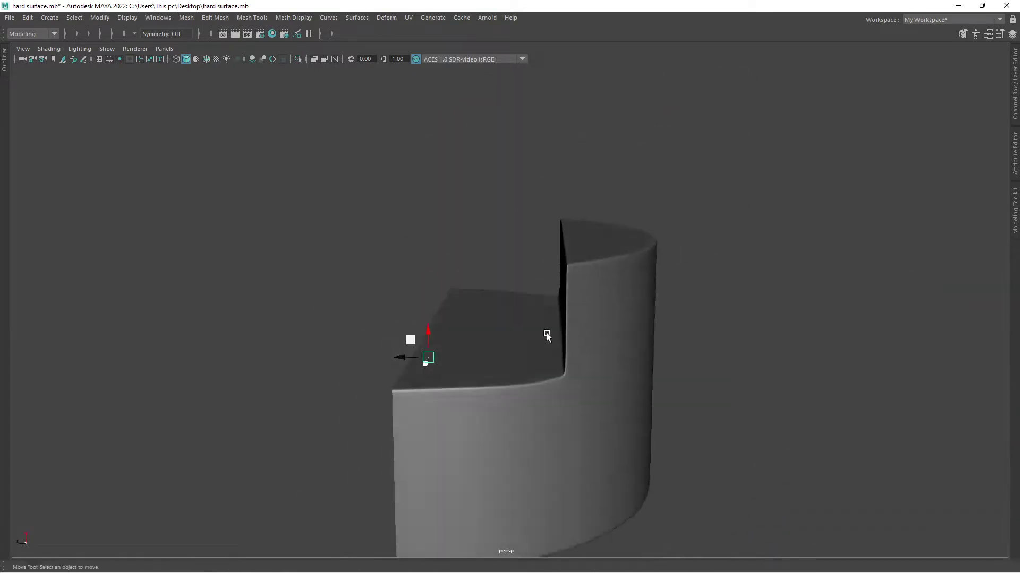
key(space)
key(space)
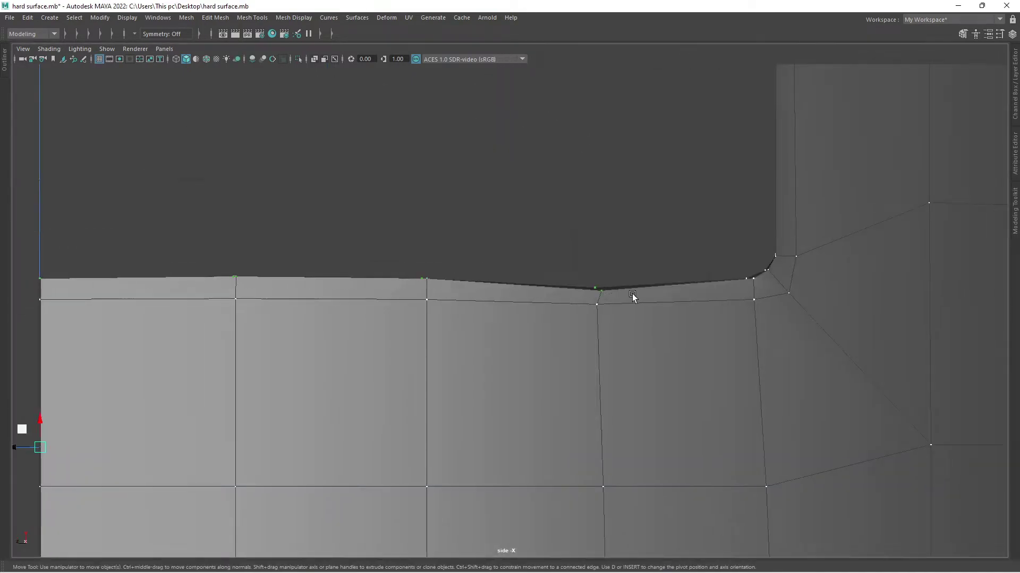
key(space)
key(space)
mouse_move(603, 296)
alt+mouse_down()
mouse_move(501, 277)
mouse_move(371, 310)
mouse_move(605, 346)
mouse_move(496, 344)
mouse_move(561, 322)
mouse_move(447, 263)
alt+mouse_up()
- Cut a vertical edge down the curved wall and delete the rim faces to open the notch
mouse_move(529, 308)
alt+mouse_down()
mouse_move(524, 358)
mouse_move(509, 344)
mouse_move(568, 409)
mouse_move(463, 352)
alt+mouse_up()
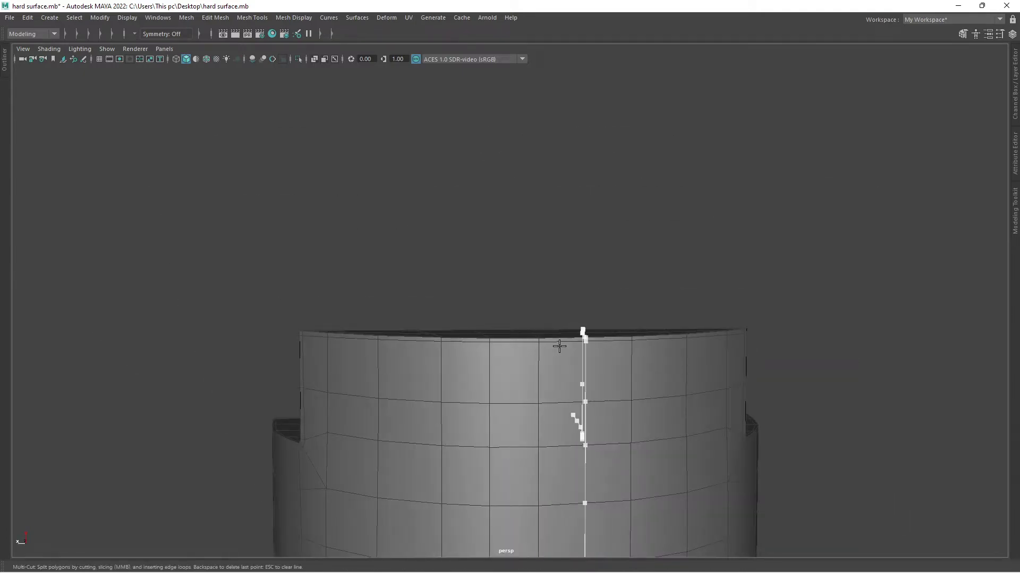
mouse_move(559, 346)
alt+mouse_down()
mouse_move(485, 400)
mouse_move(534, 381)
mouse_move(477, 326)
mouse_move(592, 355)
mouse_move(488, 336)
mouse_move(616, 311)
mouse_move(582, 285)
alt+mouse_up()
scroll(617, 377, up, 5)
key(w)
scroll(617, 377, down, 8)
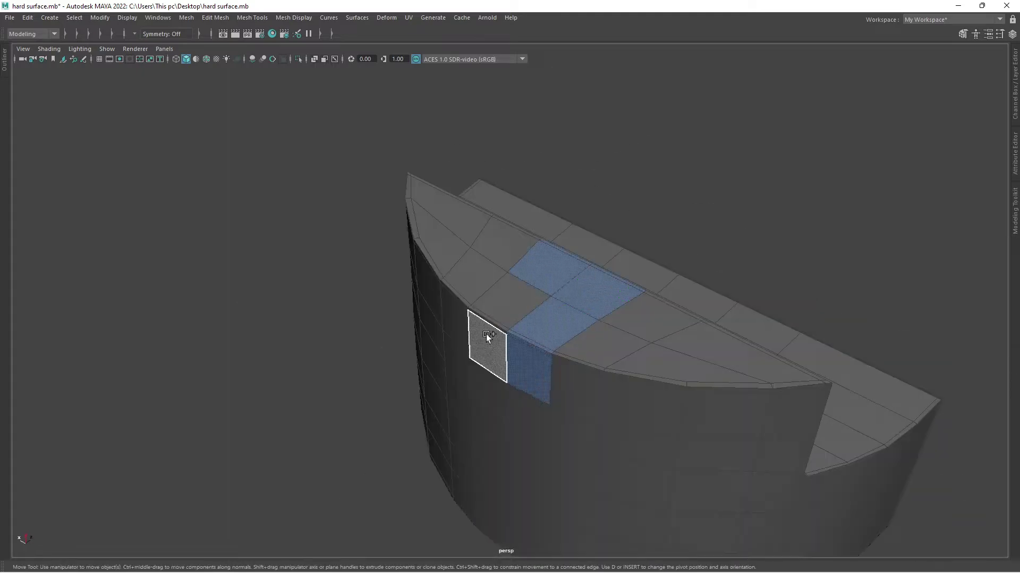
key(Delete)
mouse_move(576, 419)
alt+mouse_down()
mouse_move(492, 377)
mouse_move(706, 367)
mouse_move(597, 242)
mouse_move(983, 227)
alt+mouse_up()
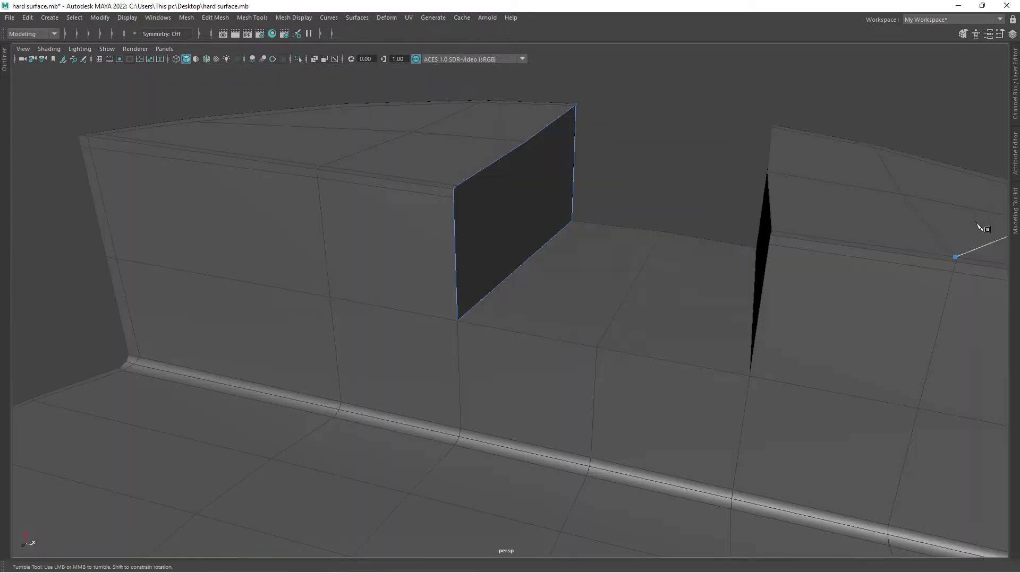
- Bevel the selected notch edges with Ctrl+B
click(1014, 211)
mouse_move(575, 272)
alt+mouse_down()
mouse_move(489, 289)
mouse_move(866, 77)
mouse_move(696, 257)
mouse_move(628, 204)
mouse_move(417, 278)
alt+mouse_up()
mouse_move(512, 252)
alt+mouse_down()
mouse_move(536, 382)
mouse_move(724, 341)
mouse_move(713, 263)
mouse_move(708, 341)
mouse_move(382, 421)
mouse_move(539, 298)
mouse_move(590, 325)
mouse_move(662, 278)
mouse_move(647, 358)
mouse_move(514, 305)
mouse_move(844, 481)
mouse_move(609, 343)
mouse_move(557, 345)
mouse_move(412, 314)
mouse_move(532, 343)
mouse_move(505, 303)
mouse_move(364, 302)
mouse_move(751, 278)
alt+mouse_up()
key(ctrl+b)
key(w)
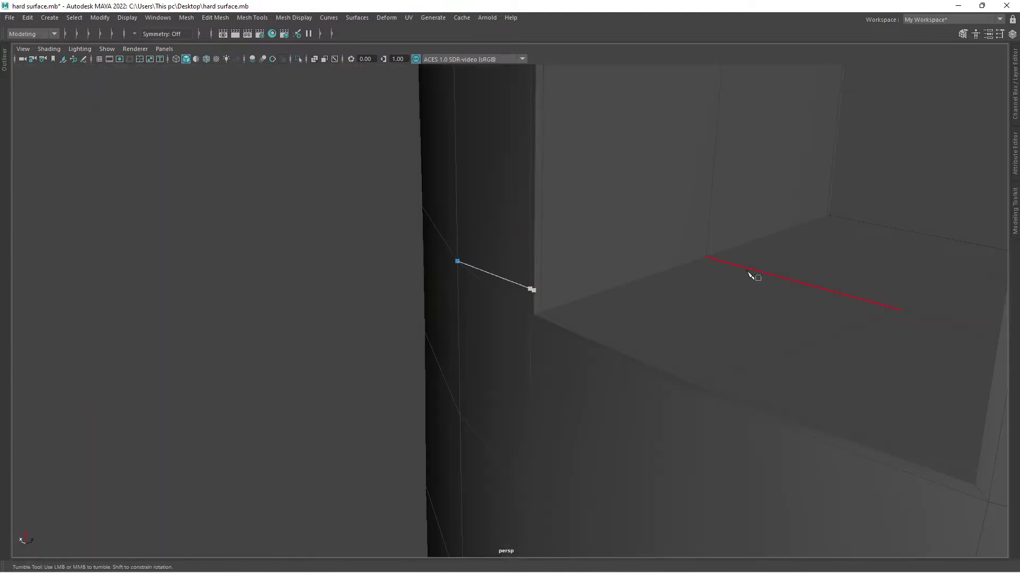
- Orbit around the block to inspect the beveled notch from several angles
alt+middle_drag(750, 277, 734, 331)
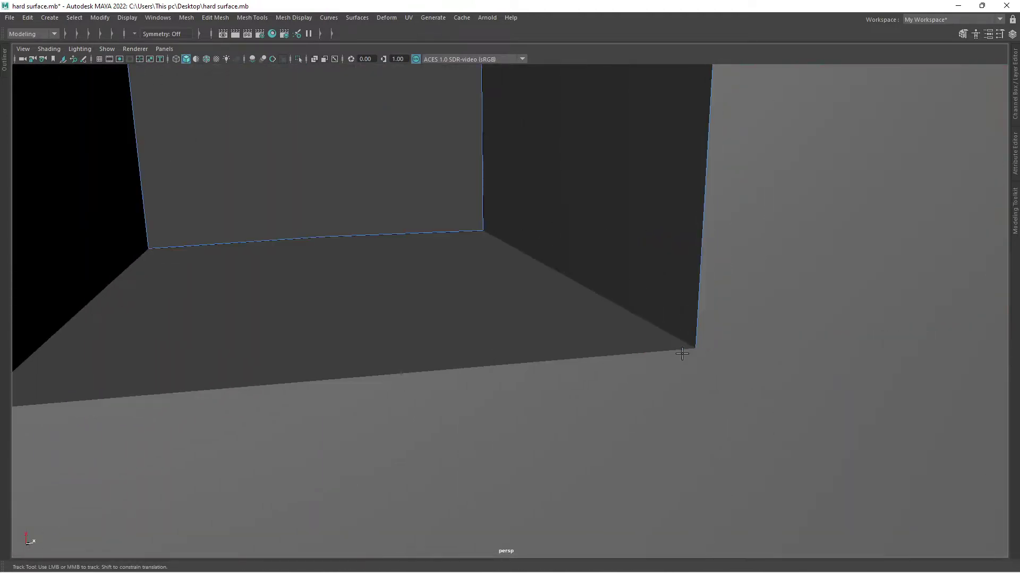
key(ctrl+z)
key(ctrl+z)
key(ctrl+z)
key(ctrl+z)
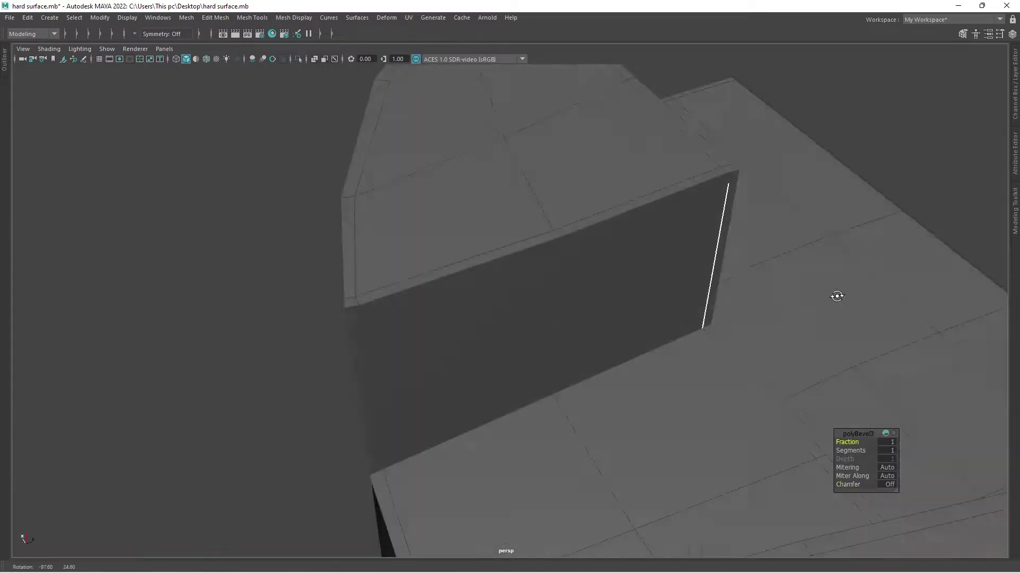
mouse_move(833, 296)
alt+mouse_down()
mouse_move(626, 290)
mouse_move(550, 358)
mouse_move(454, 337)
mouse_move(217, 334)
alt+mouse_up()
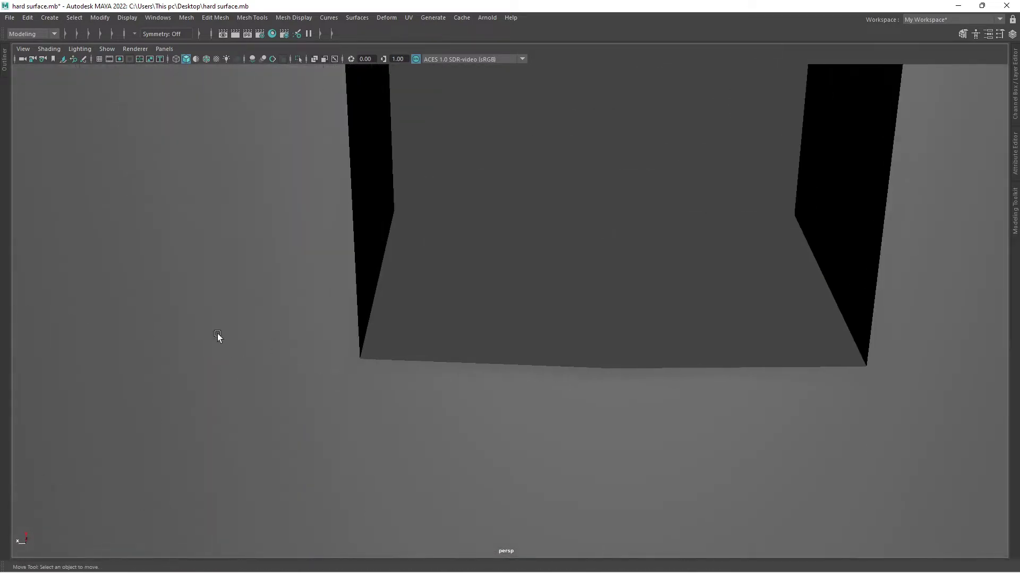
alt+drag(476, 268, 754, 309)
scroll(756, 302, down, 3)
alt+right_drag(757, 296, 532, 318)
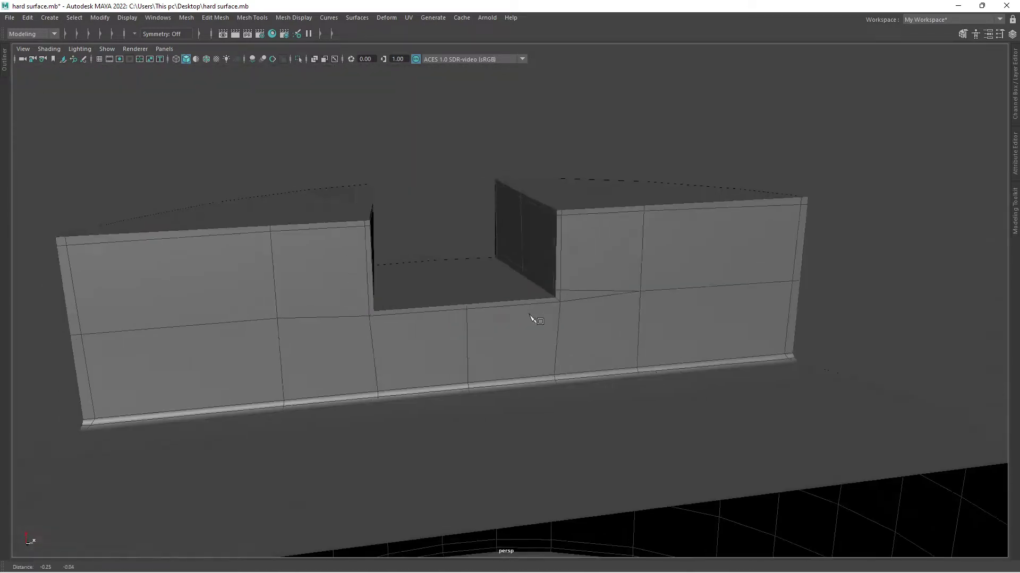
scroll(713, 324, up, 3)
scroll(712, 326, up, 3)
mouse_move(712, 325)
alt+mouse_down()
mouse_move(629, 266)
mouse_move(660, 228)
mouse_move(527, 228)
alt+mouse_up()
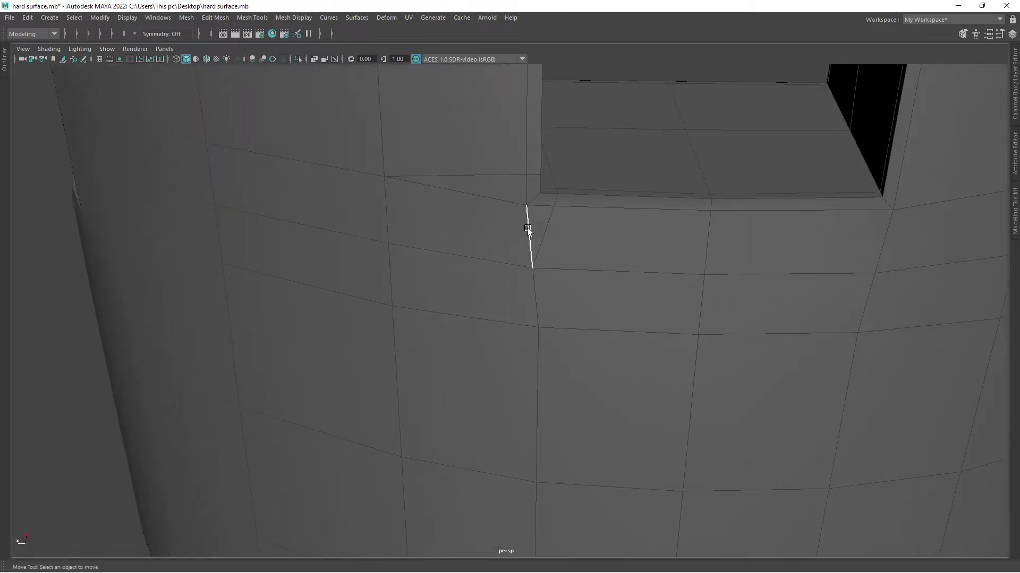
- Multi-Cut a new supporting edge near the notch corner, then review the mesh in four views
shift+right_drag(435, 221, 366, 228)
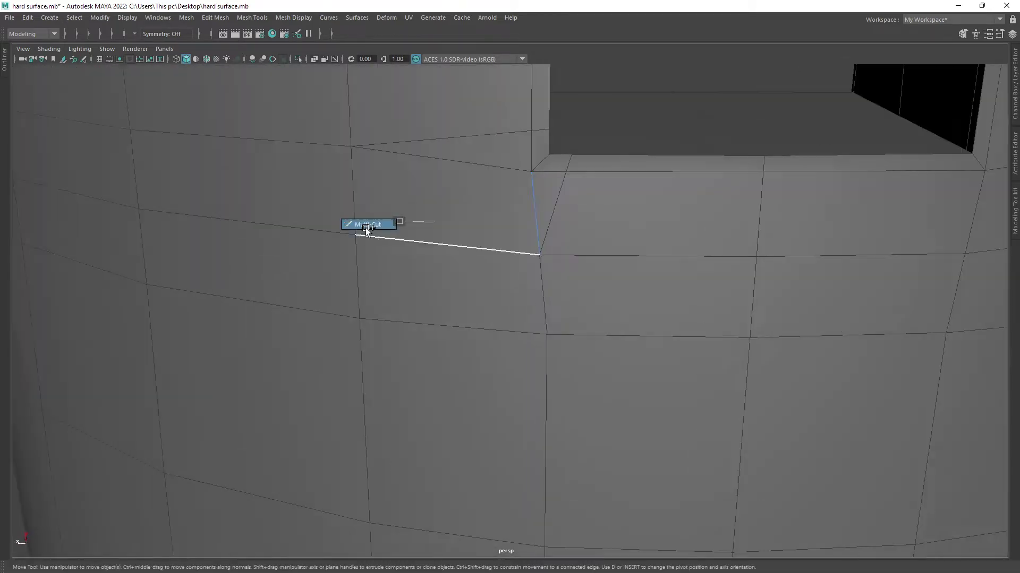
mouse_move(572, 217)
alt+mouse_down()
mouse_move(407, 248)
mouse_move(528, 349)
mouse_move(785, 337)
mouse_move(644, 295)
mouse_move(678, 314)
mouse_move(561, 268)
mouse_move(383, 341)
mouse_move(878, 331)
alt+mouse_up()
key(r)
mouse_move(596, 386)
alt+mouse_down()
mouse_move(616, 332)
mouse_move(555, 294)
mouse_move(670, 348)
mouse_move(592, 364)
mouse_move(635, 373)
mouse_move(392, 348)
mouse_move(626, 302)
mouse_move(479, 422)
alt+mouse_up()
key(a)
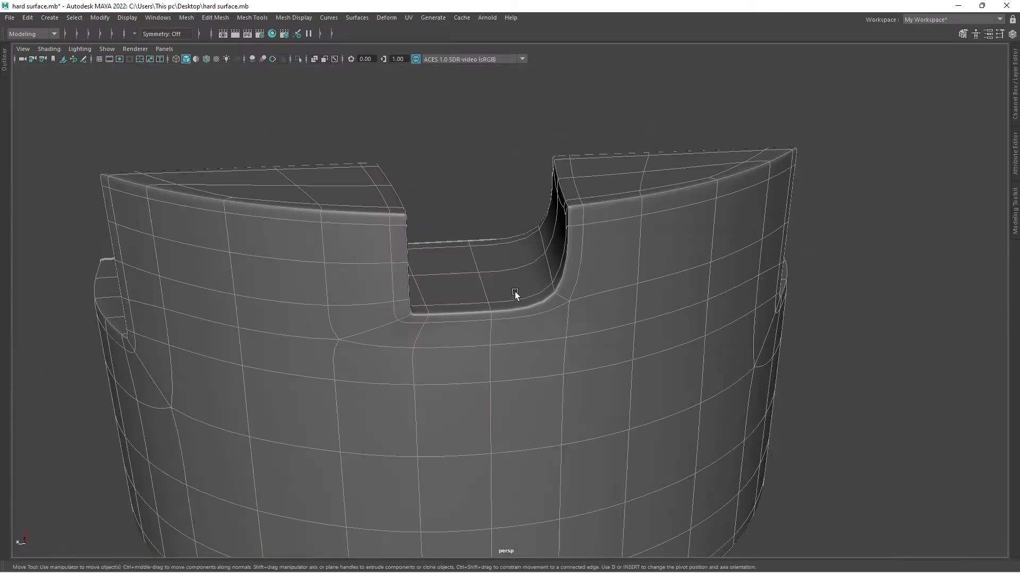
key(space)
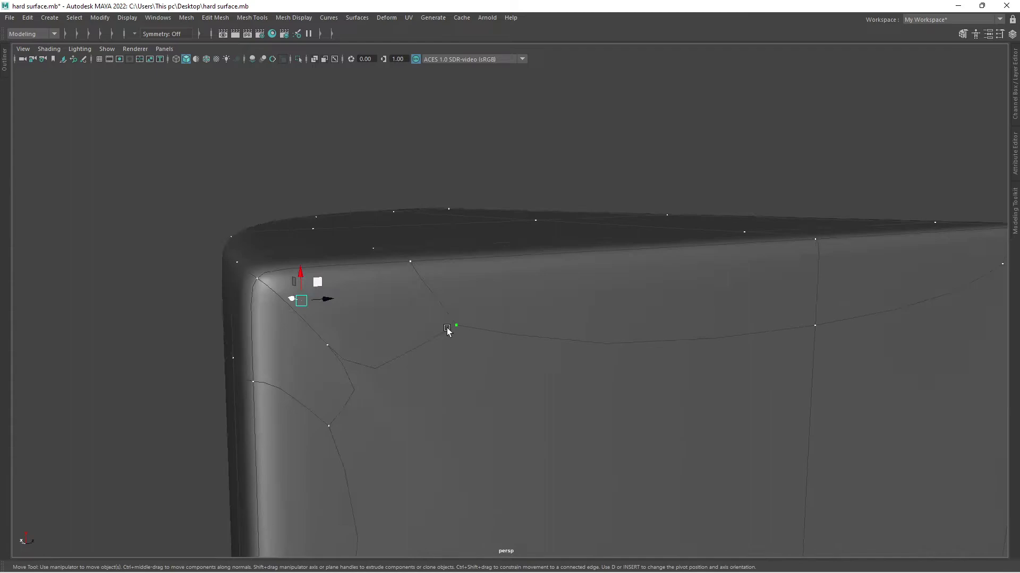
mouse_move(447, 330)
alt+mouse_down()
mouse_move(387, 342)
mouse_move(472, 387)
mouse_move(415, 292)
mouse_move(202, 294)
alt+mouse_up()
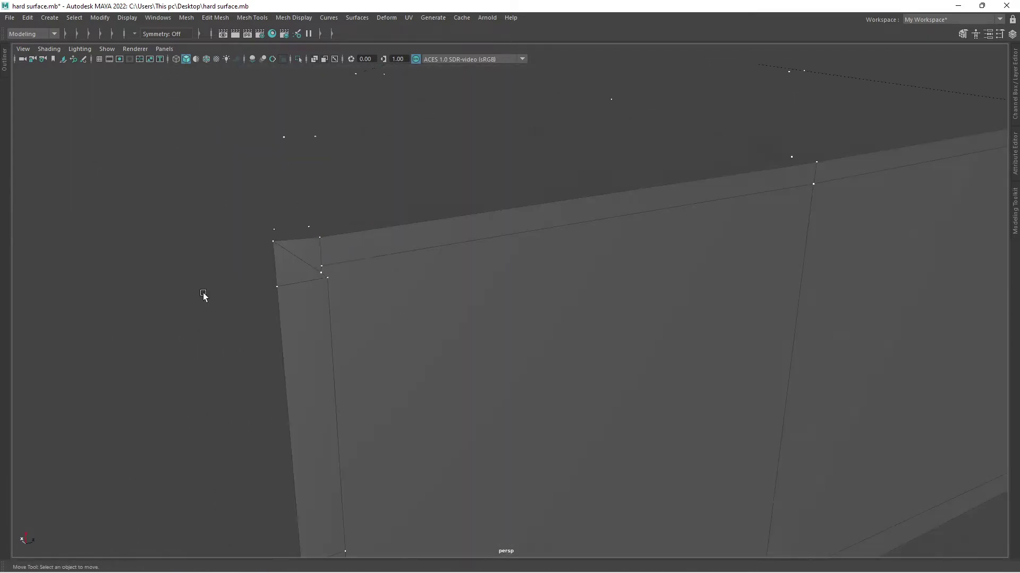
- Target Weld the stray box-corner vertex onto its neighbour
shift+right_drag(202, 294, 310, 236)
alt+right_drag(397, 272, 397, 307)
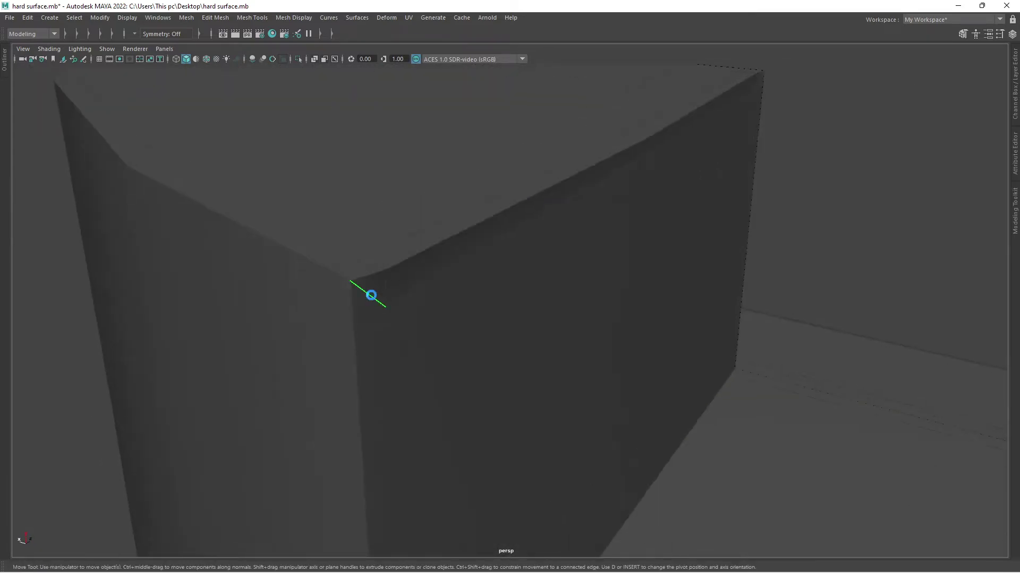
mouse_move(371, 295)
alt+mouse_down()
mouse_move(654, 318)
mouse_move(607, 401)
mouse_move(766, 241)
alt+mouse_up()
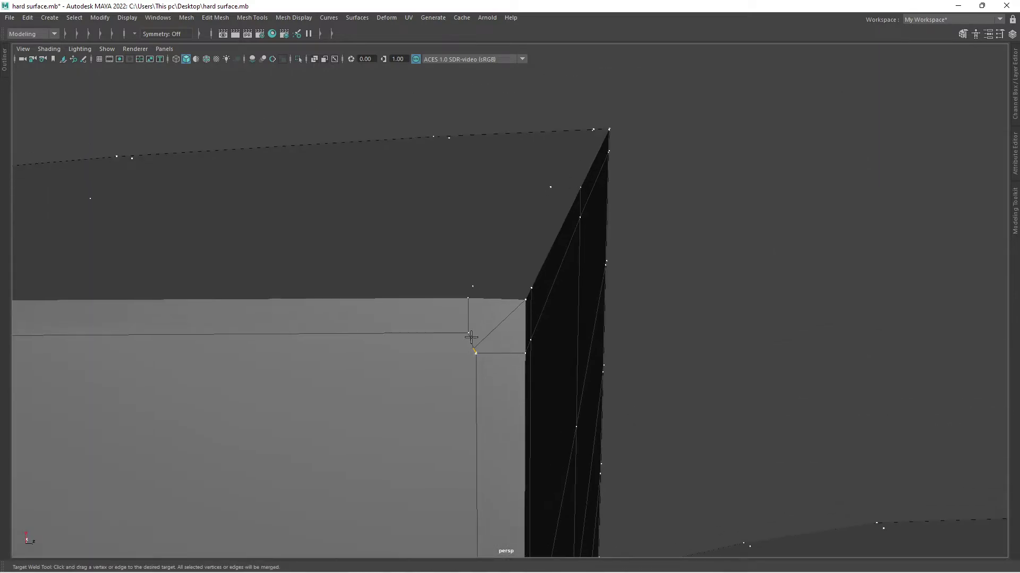
click(475, 354)
mouse_move(478, 346)
alt+mouse_down()
mouse_move(619, 297)
mouse_move(615, 238)
mouse_move(500, 348)
mouse_move(604, 343)
alt+mouse_up()
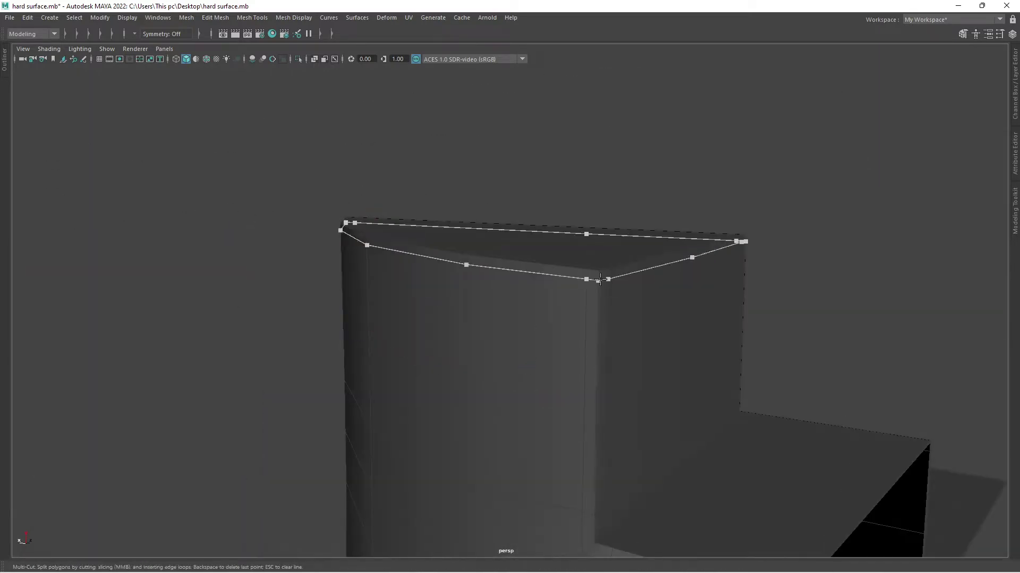
alt+drag(617, 383, 596, 371)
mouse_move(597, 372)
alt+right_down()
mouse_move(649, 296)
mouse_move(806, 257)
mouse_move(413, 352)
mouse_move(528, 452)
alt+right_up()
mouse_move(528, 453)
alt+mouse_down()
mouse_move(576, 457)
mouse_move(480, 277)
alt+mouse_up()
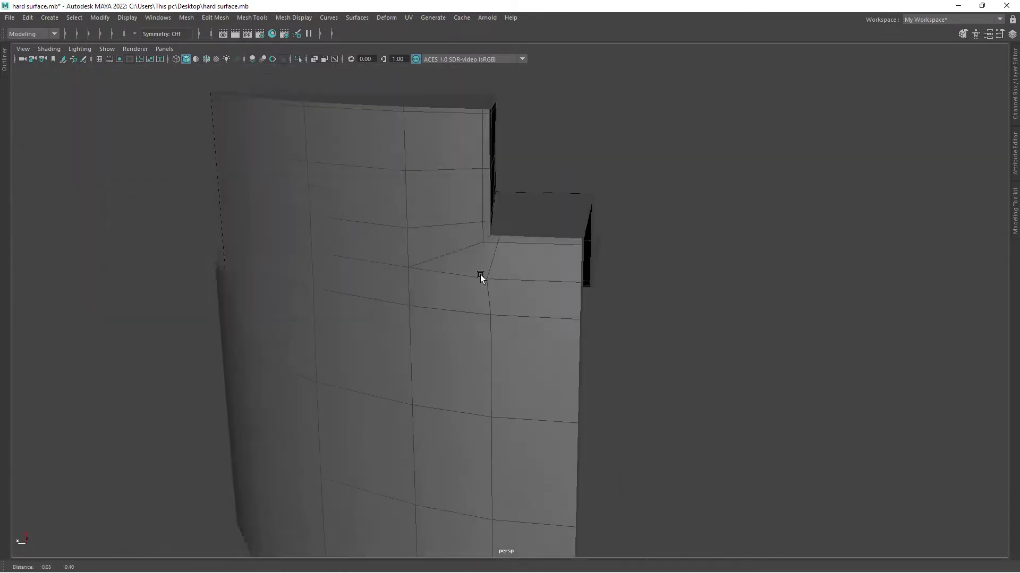
mouse_move(480, 277)
alt+right_down()
mouse_move(500, 195)
mouse_move(421, 292)
mouse_move(432, 287)
alt+right_up()
mouse_move(432, 287)
alt+mouse_down()
mouse_move(562, 283)
mouse_move(309, 370)
mouse_move(520, 268)
alt+mouse_up()
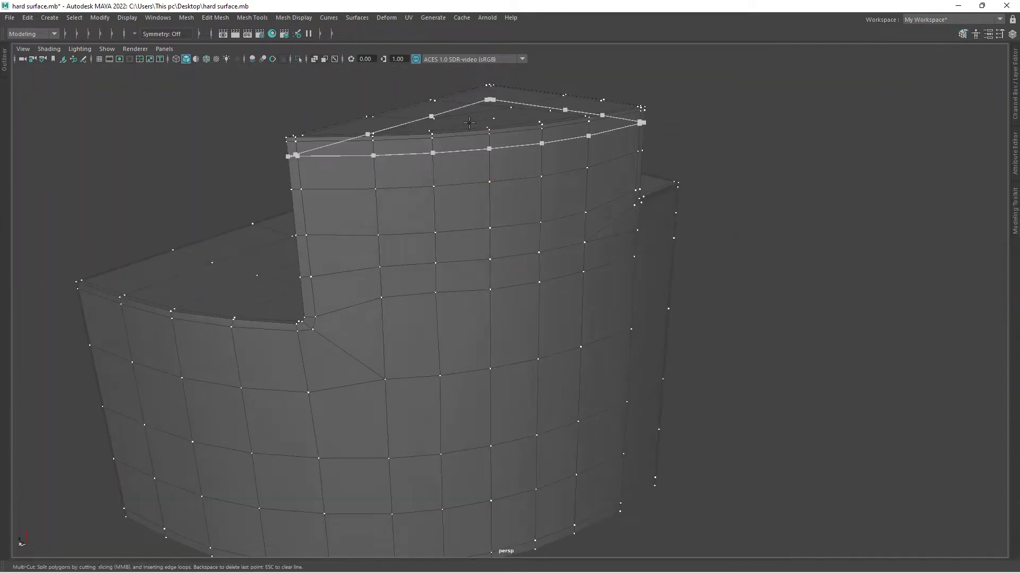
- Add a cut point at the notch corner and run a new edge down the column
key(w)
mouse_move(469, 122)
alt+mouse_down()
mouse_move(738, 155)
mouse_move(457, 248)
mouse_move(428, 214)
mouse_move(352, 262)
mouse_move(467, 346)
alt+mouse_up()
mouse_move(466, 346)
alt+right_down()
mouse_move(510, 321)
mouse_move(428, 297)
alt+right_up()
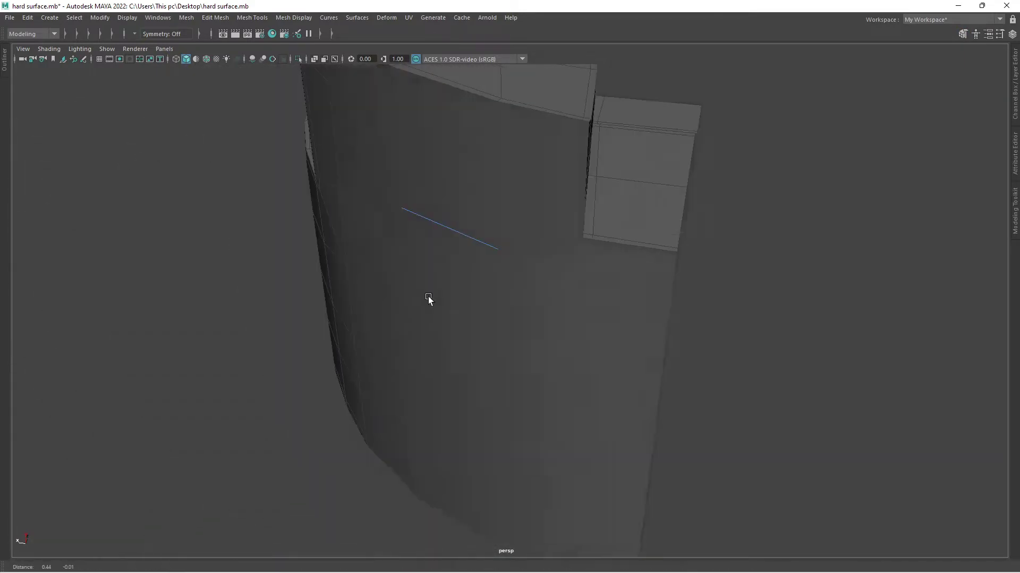
mouse_move(428, 296)
alt+mouse_down()
mouse_move(431, 207)
mouse_move(365, 257)
mouse_move(485, 399)
alt+mouse_up()
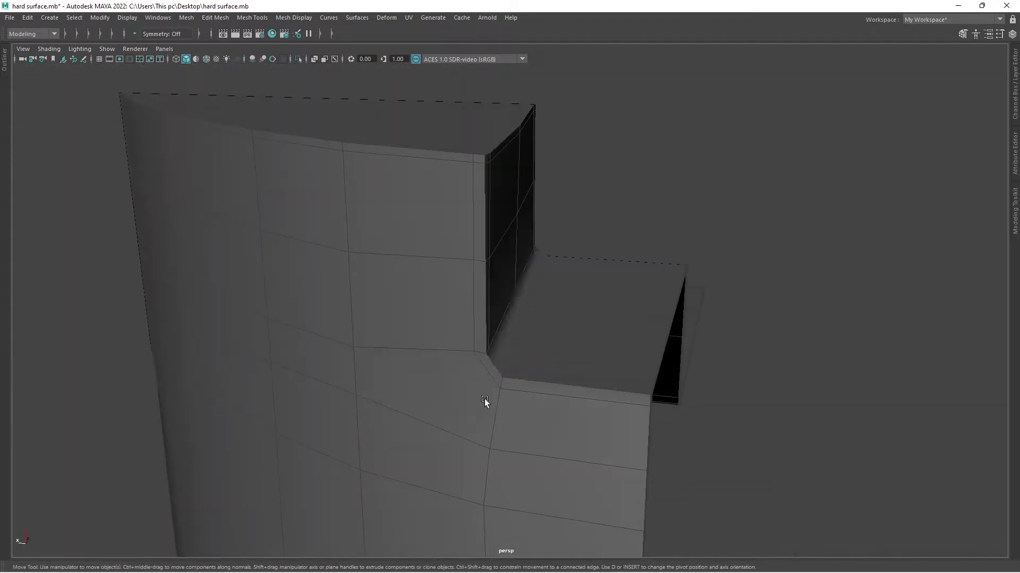
alt+drag(490, 363, 480, 377)
alt+middle_drag(479, 377, 611, 388)
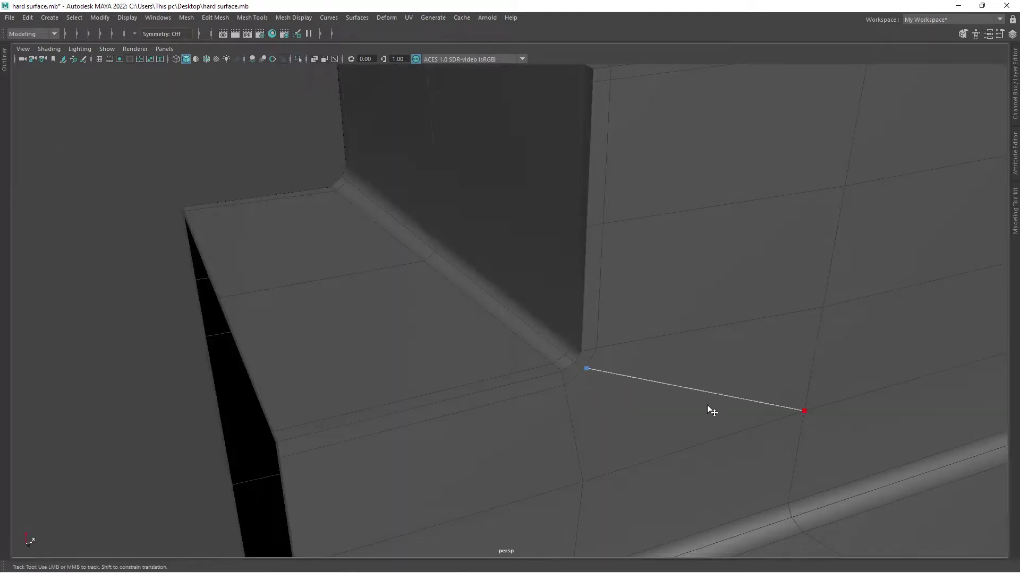
mouse_move(708, 406)
alt+mouse_down()
mouse_move(526, 313)
mouse_move(405, 350)
alt+mouse_up()
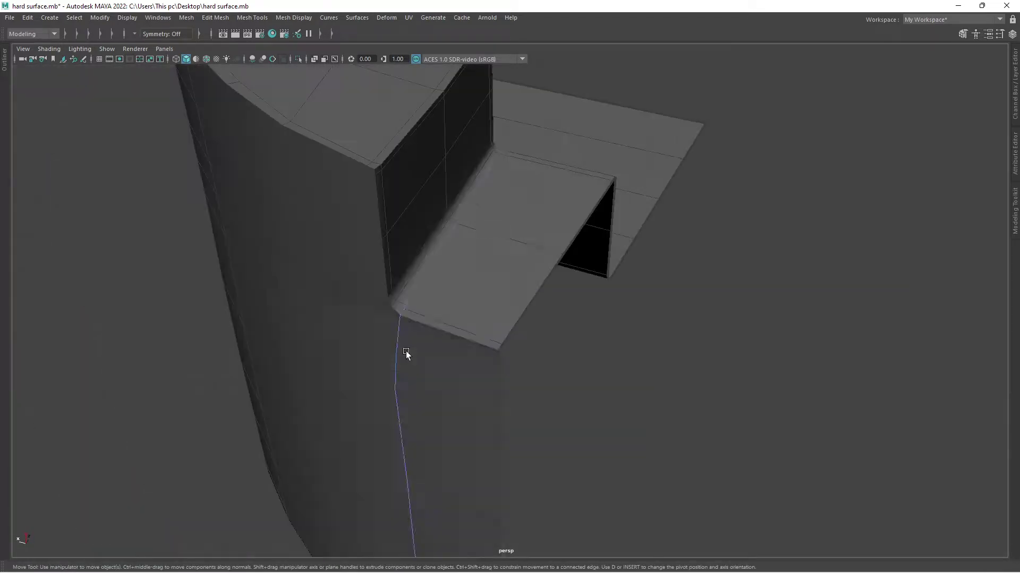
click(440, 305)
key(w)
mouse_move(440, 304)
alt+mouse_down()
mouse_move(510, 295)
mouse_move(509, 359)
mouse_move(483, 289)
mouse_move(435, 359)
alt+mouse_up()
key(Return)
- Scale the new edge and inspect the notch corner from low and wireframe angles
key(r)
scroll(352, 413, up, 2)
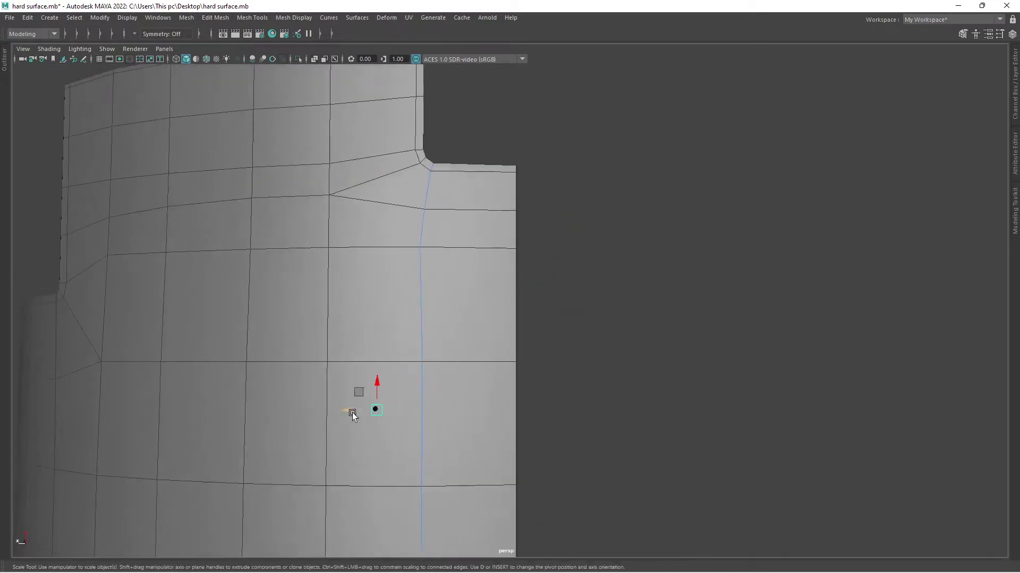
alt+drag(428, 186, 436, 383)
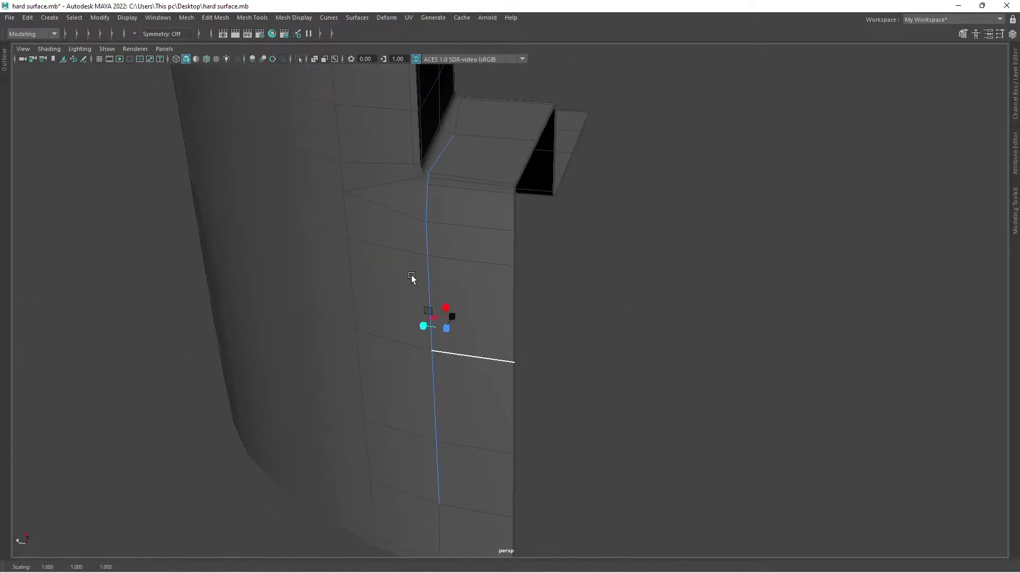
mouse_move(412, 277)
alt+mouse_down()
mouse_move(587, 307)
mouse_move(451, 295)
alt+mouse_up()
key(w)
scroll(451, 295, up, 3)
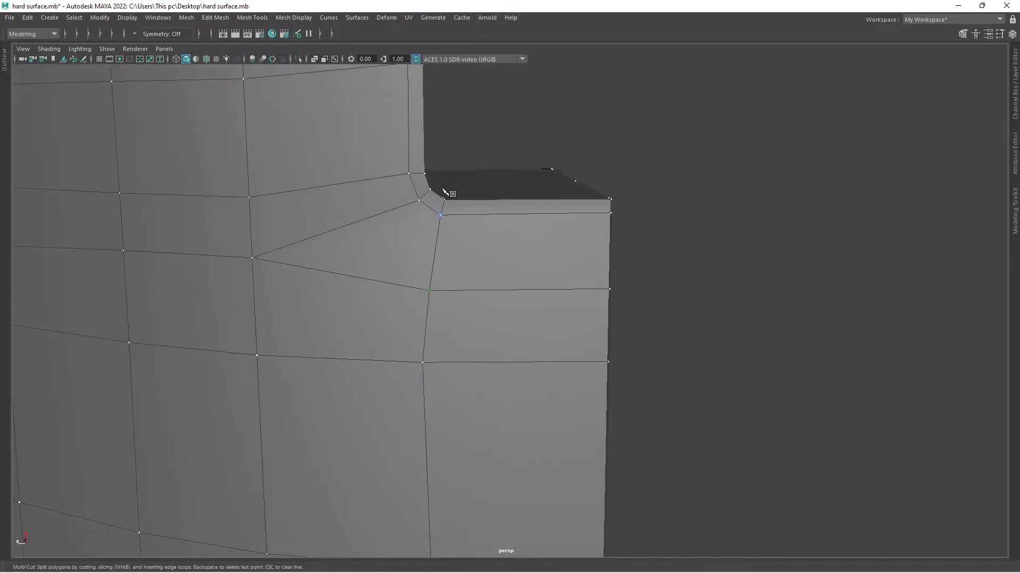
alt+middle_drag(444, 191, 428, 405)
mouse_move(429, 188)
alt+mouse_down()
mouse_move(454, 326)
mouse_move(518, 313)
mouse_move(453, 266)
alt+mouse_up()
scroll(597, 258, up, 5)
scroll(596, 259, down, 5)
scroll(574, 360, up, 4)
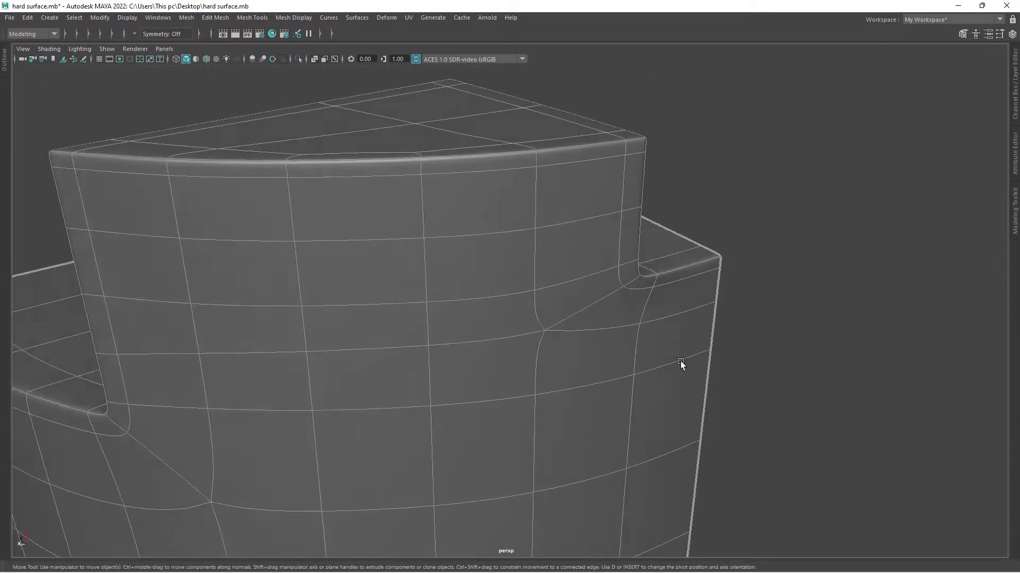
mouse_move(680, 364)
alt+mouse_down()
mouse_move(467, 352)
mouse_move(576, 396)
mouse_move(353, 380)
mouse_move(455, 389)
alt+mouse_up()
- Finish the cut, show the modeling tool settings, and select a face at the notch corner
key(w)
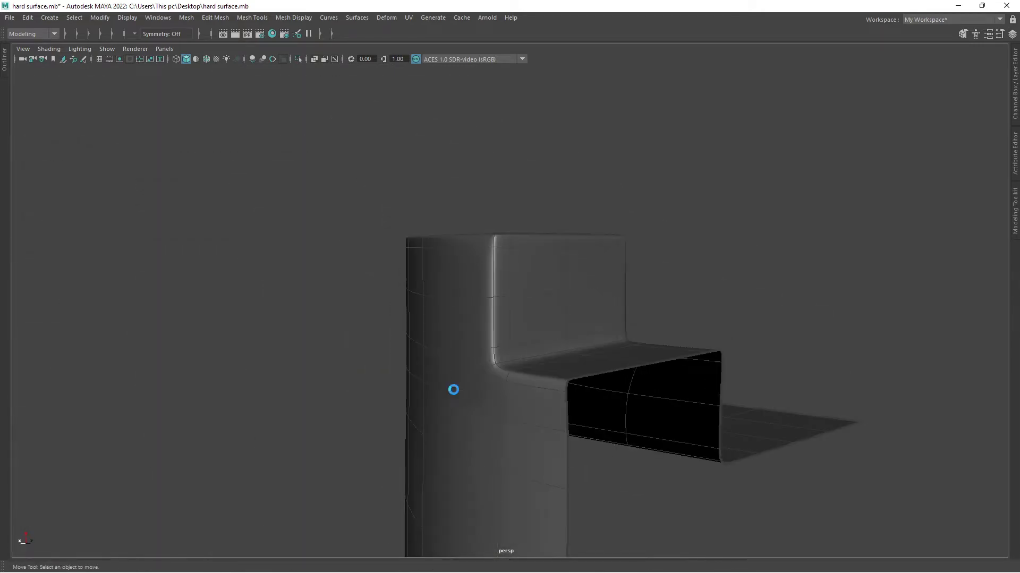
scroll(455, 389, up, 4)
click(1013, 234)
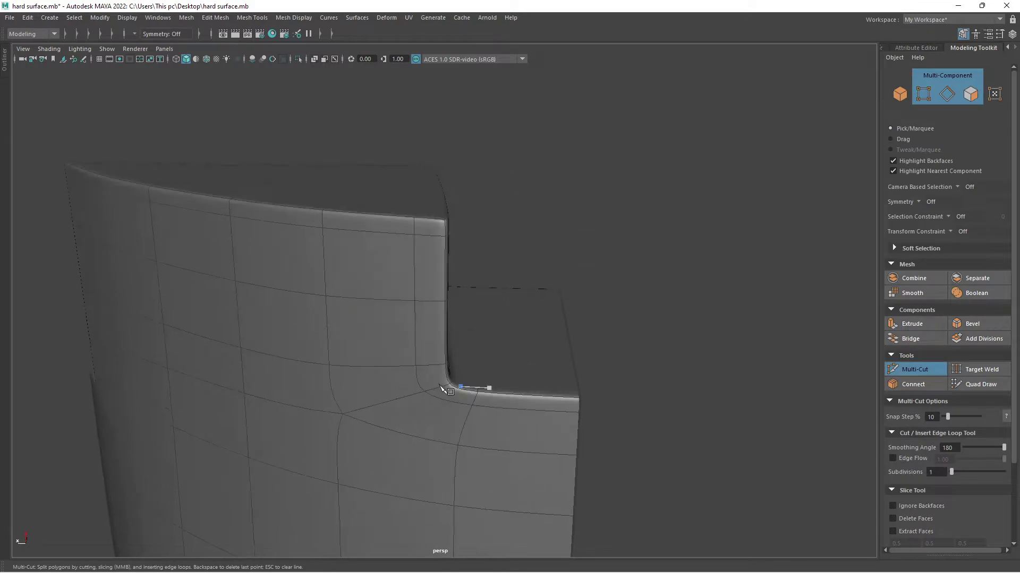
key(w)
scroll(441, 389, down, 5)
alt+drag(441, 389, 314, 352)
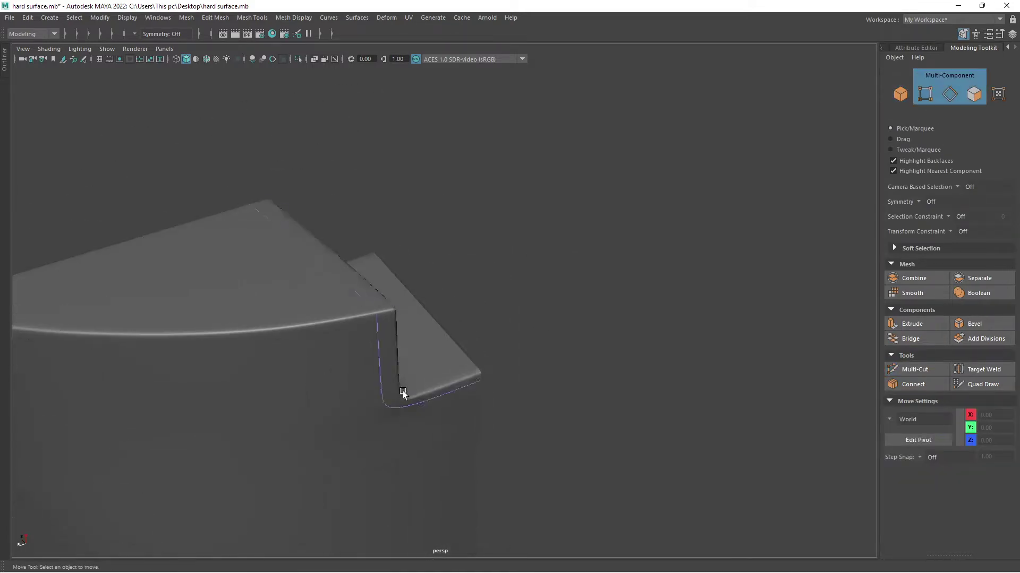
alt+drag(402, 393, 412, 425)
click(298, 403)
mouse_move(298, 403)
alt+mouse_down()
mouse_move(186, 332)
mouse_move(527, 361)
mouse_move(514, 401)
mouse_move(436, 346)
mouse_move(447, 331)
mouse_move(439, 346)
mouse_move(409, 336)
mouse_move(432, 318)
mouse_move(595, 387)
mouse_move(501, 389)
mouse_move(467, 425)
mouse_move(621, 346)
mouse_move(593, 334)
alt+mouse_up()
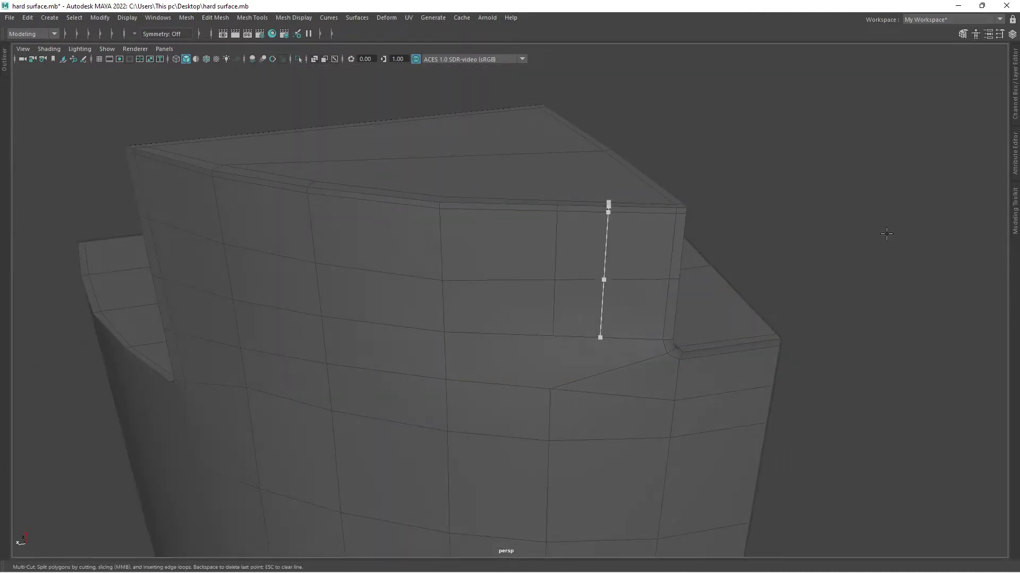
- Check the new cuts across the column top and stepped corner, then show four views
mouse_move(563, 200)
alt+mouse_down()
mouse_move(421, 190)
mouse_move(337, 141)
mouse_move(422, 211)
mouse_move(486, 237)
mouse_move(548, 314)
mouse_move(518, 324)
alt+mouse_up()
mouse_move(480, 429)
alt+mouse_down()
mouse_move(544, 296)
mouse_move(678, 291)
mouse_move(671, 400)
mouse_move(678, 394)
mouse_move(584, 378)
mouse_move(542, 335)
mouse_move(443, 337)
mouse_move(447, 284)
alt+mouse_up()
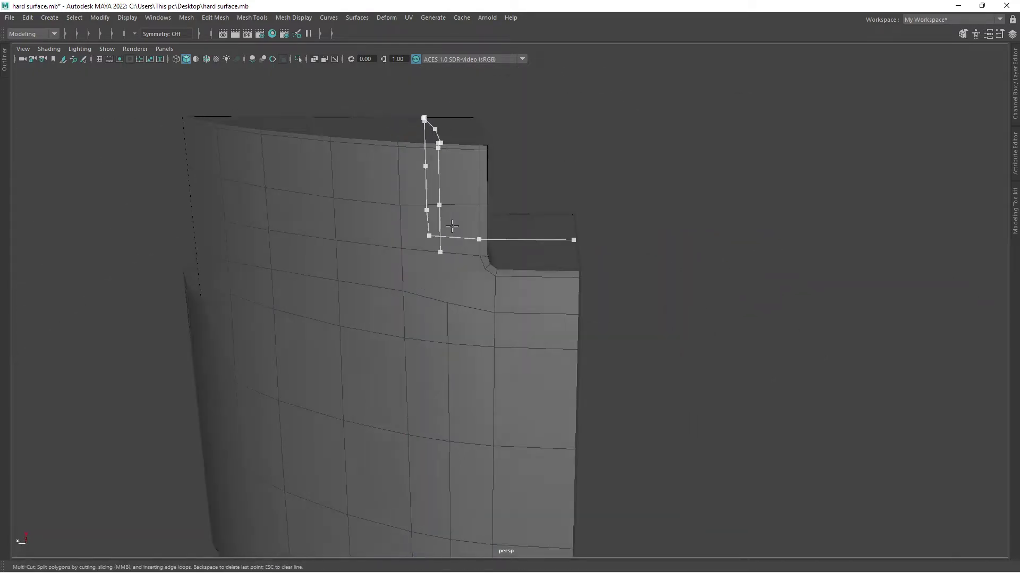
mouse_move(528, 217)
alt+mouse_down()
mouse_move(671, 381)
mouse_move(480, 340)
alt+mouse_up()
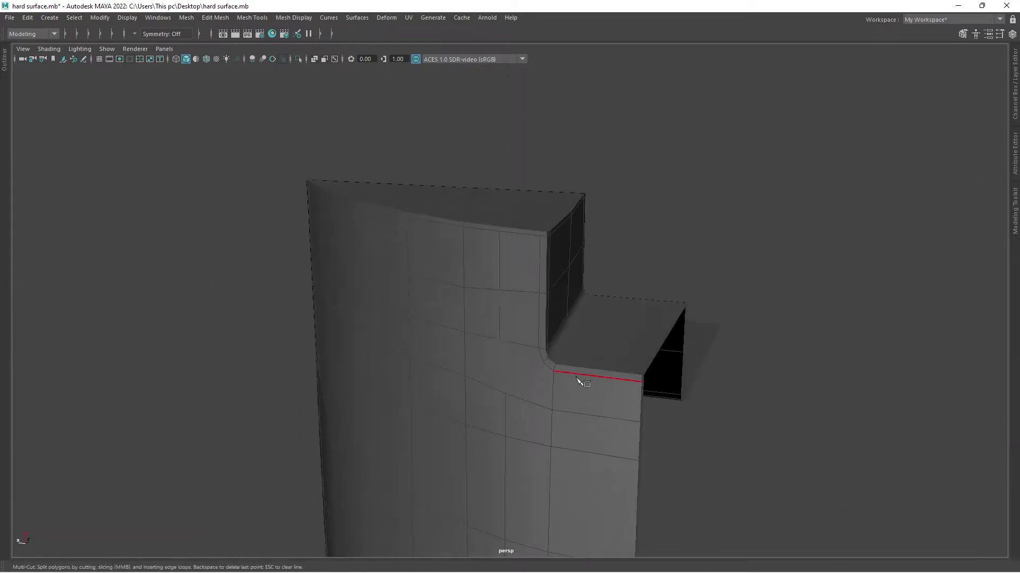
alt+right_drag(579, 379, 484, 368)
alt+drag(545, 432, 659, 386)
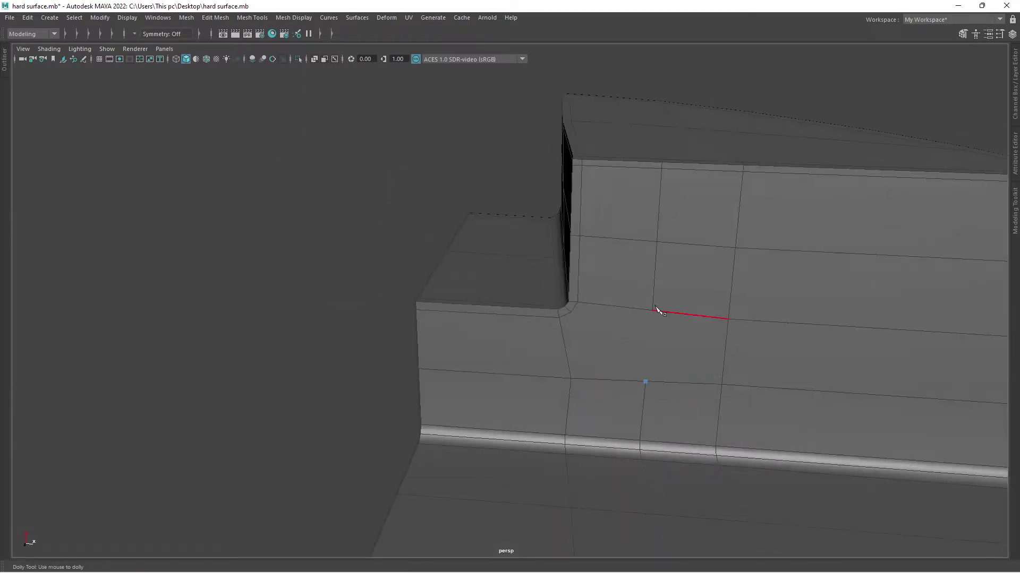
mouse_move(576, 318)
alt+mouse_down()
mouse_move(638, 387)
mouse_move(739, 359)
mouse_move(616, 389)
mouse_move(471, 334)
mouse_move(696, 437)
mouse_move(483, 381)
mouse_move(565, 378)
mouse_move(530, 381)
mouse_move(521, 356)
alt+mouse_up()
key(w)
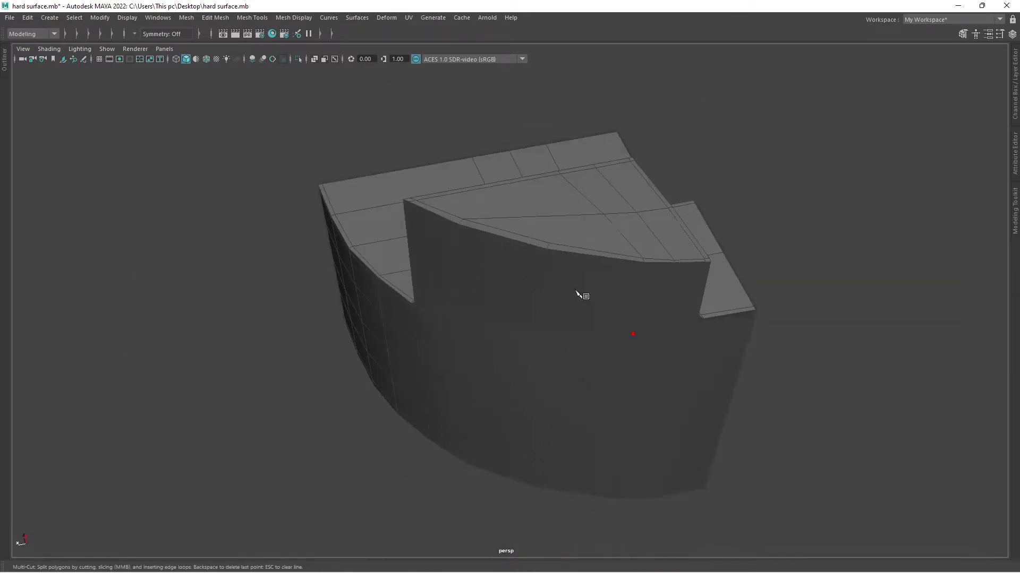
mouse_move(578, 293)
alt+mouse_down()
mouse_move(619, 387)
mouse_move(597, 319)
mouse_move(511, 355)
alt+mouse_up()
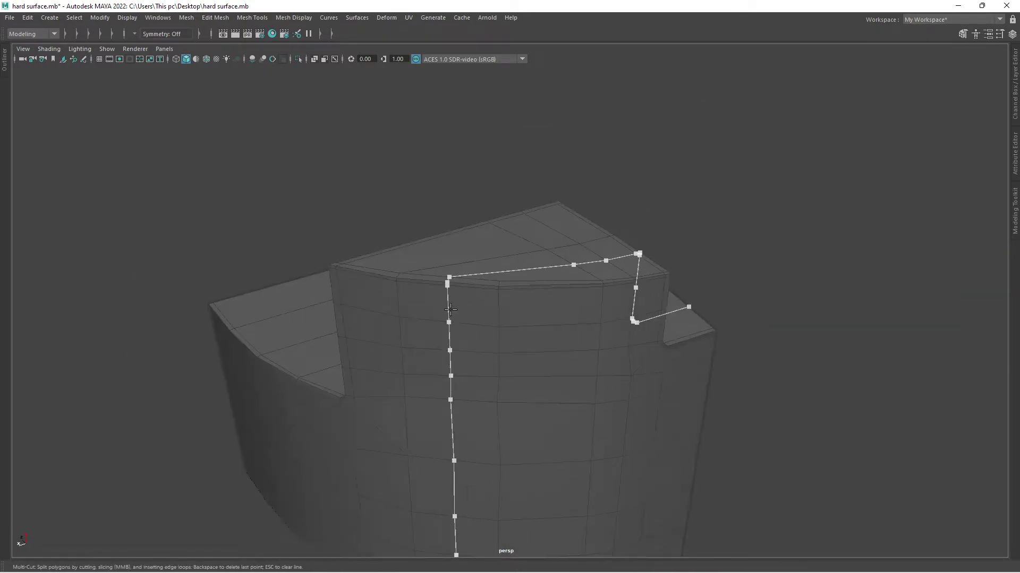
mouse_move(649, 286)
alt+mouse_down()
mouse_move(540, 368)
mouse_move(357, 351)
mouse_move(555, 328)
mouse_move(253, 317)
mouse_move(642, 396)
mouse_move(545, 383)
alt+mouse_up()
key(space)
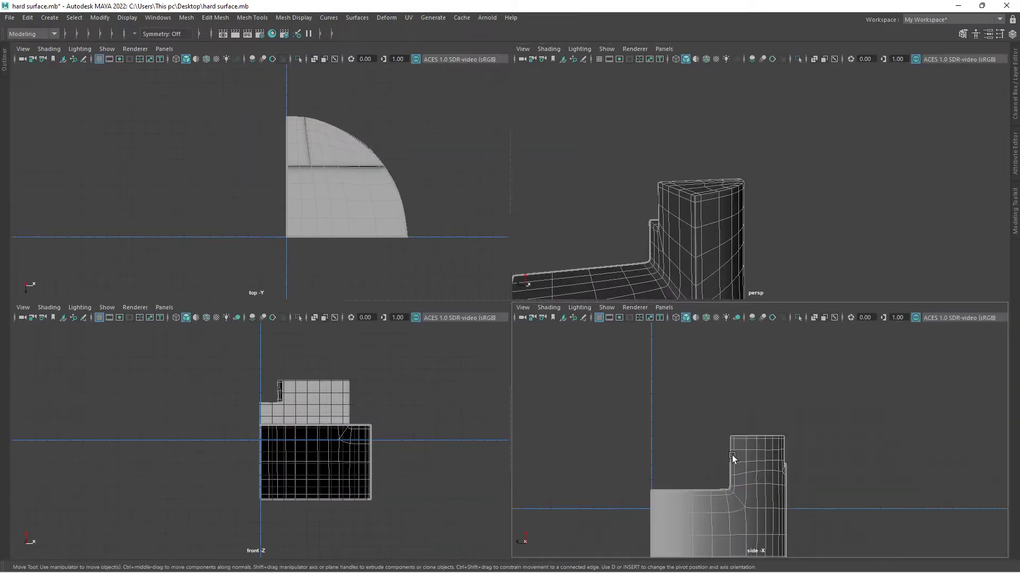
- Extrude the notch edge loop and pull it down into a wall
key(space)
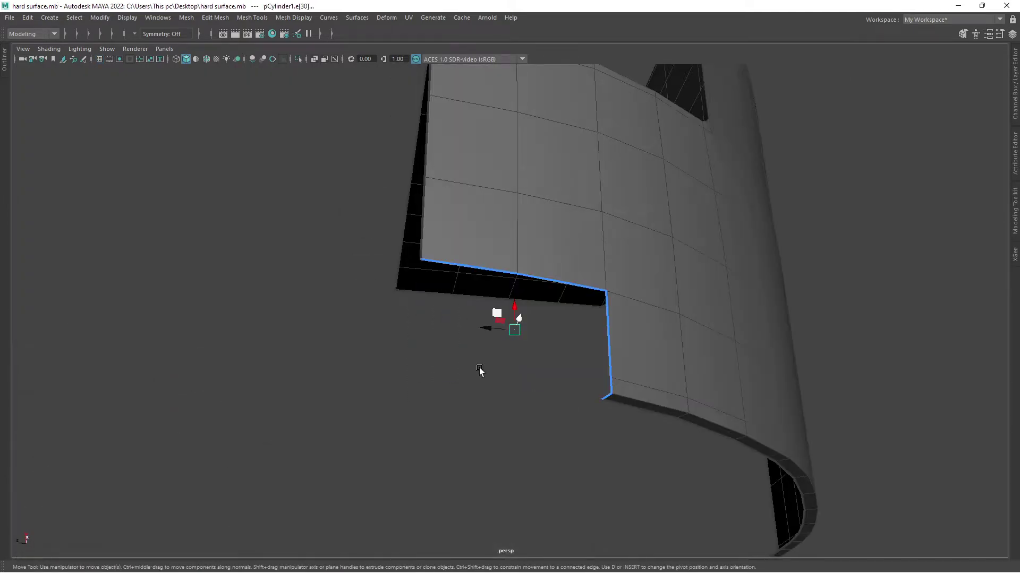
key(ctrl+e)
mouse_move(479, 370)
alt+mouse_down()
mouse_move(587, 375)
mouse_move(510, 348)
mouse_move(519, 378)
mouse_move(409, 303)
mouse_move(398, 364)
mouse_move(518, 323)
mouse_move(525, 444)
alt+mouse_up()
click(526, 444)
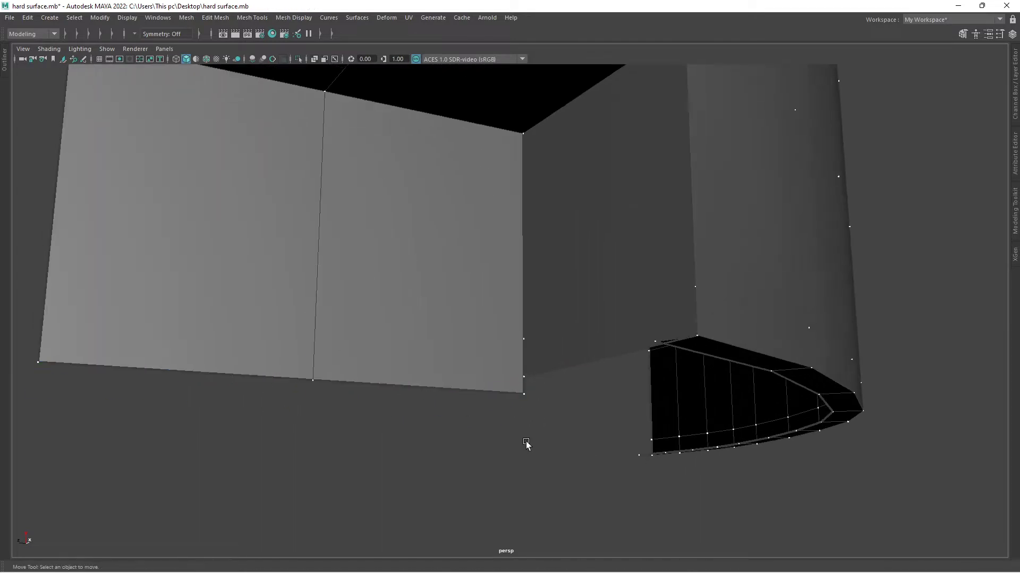
- Weld the wall's corner vertex onto the panel, then select the inner-wall loop and box-corner edge
shift+right_drag(526, 444, 519, 449)
alt+middle_drag(519, 450, 483, 349)
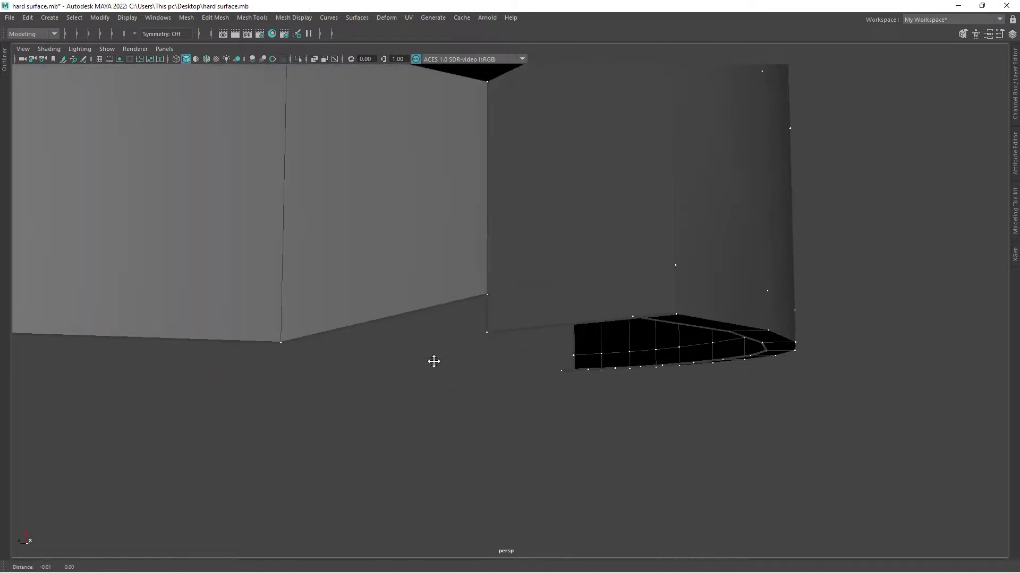
alt+drag(433, 362, 387, 388)
click(388, 388)
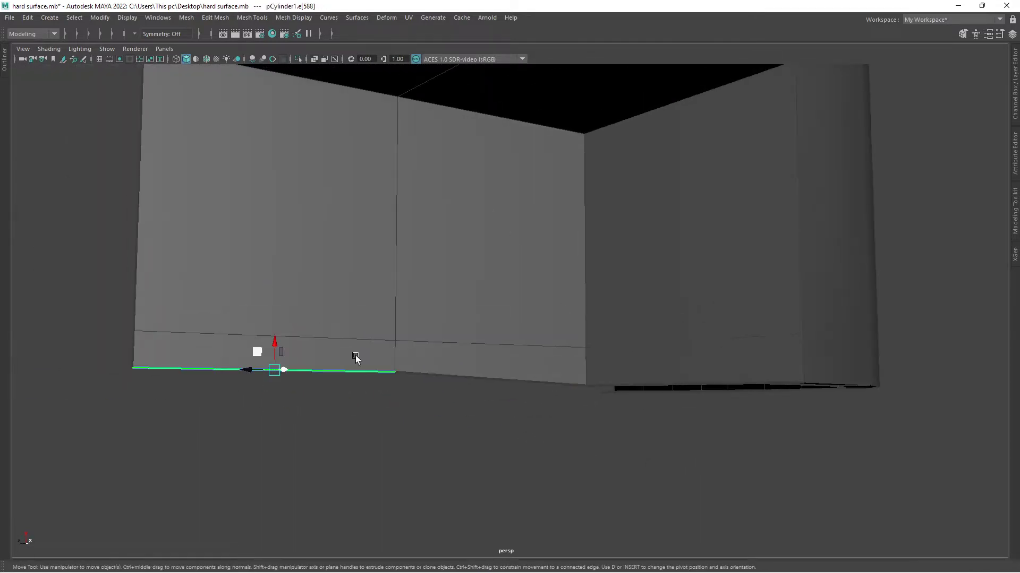
mouse_move(356, 359)
alt+mouse_down()
mouse_move(568, 296)
mouse_move(546, 371)
mouse_move(575, 333)
mouse_move(584, 394)
mouse_move(802, 98)
mouse_move(553, 309)
mouse_move(620, 330)
mouse_move(571, 387)
mouse_move(576, 401)
mouse_move(504, 281)
alt+mouse_up()
click(575, 333)
double_click(577, 391)
click(505, 280)
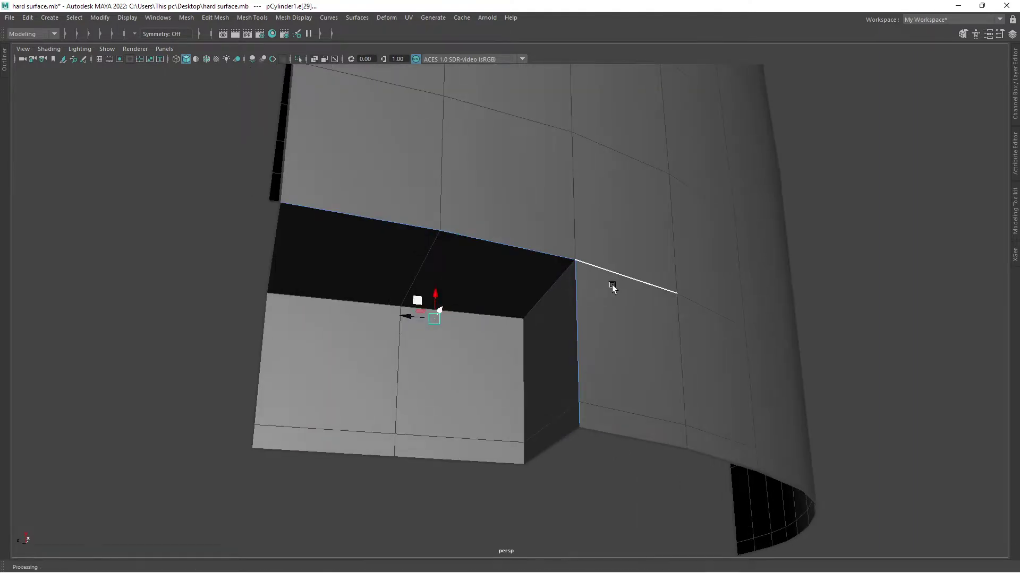
- Bevel the box's corner edges with fraction 0.246 and Uniform mitering
key(ctrl+b)
alt+drag(718, 444, 646, 332)
click(886, 468)
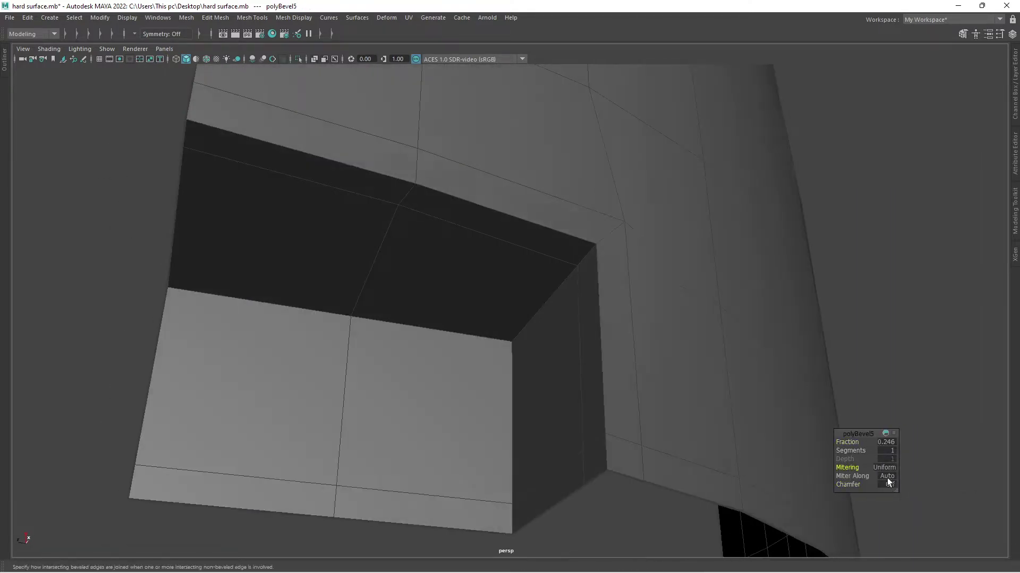
alt+drag(783, 441, 519, 358)
click(625, 243)
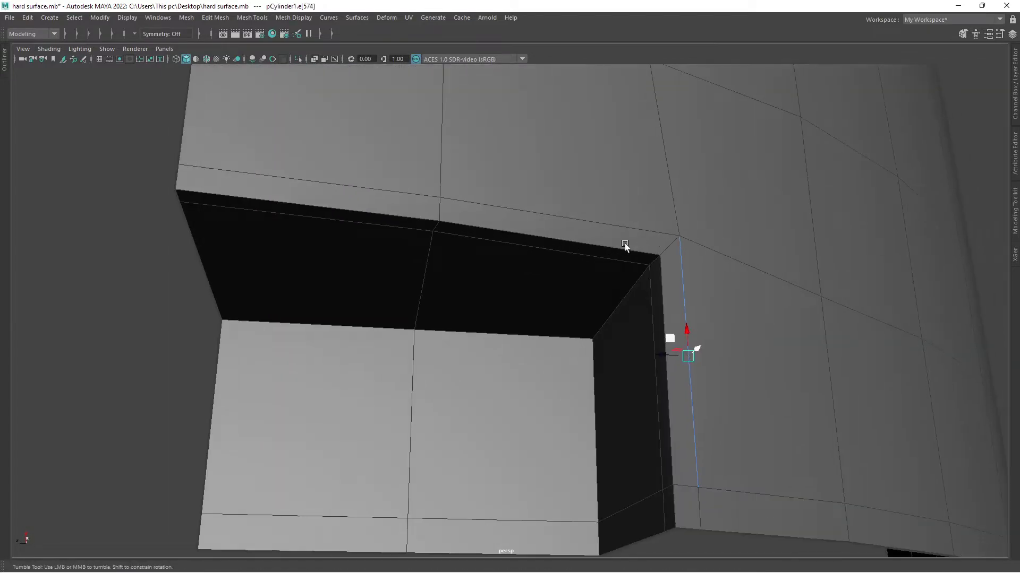
alt+drag(625, 244, 594, 204)
alt+middle_drag(593, 203, 616, 144)
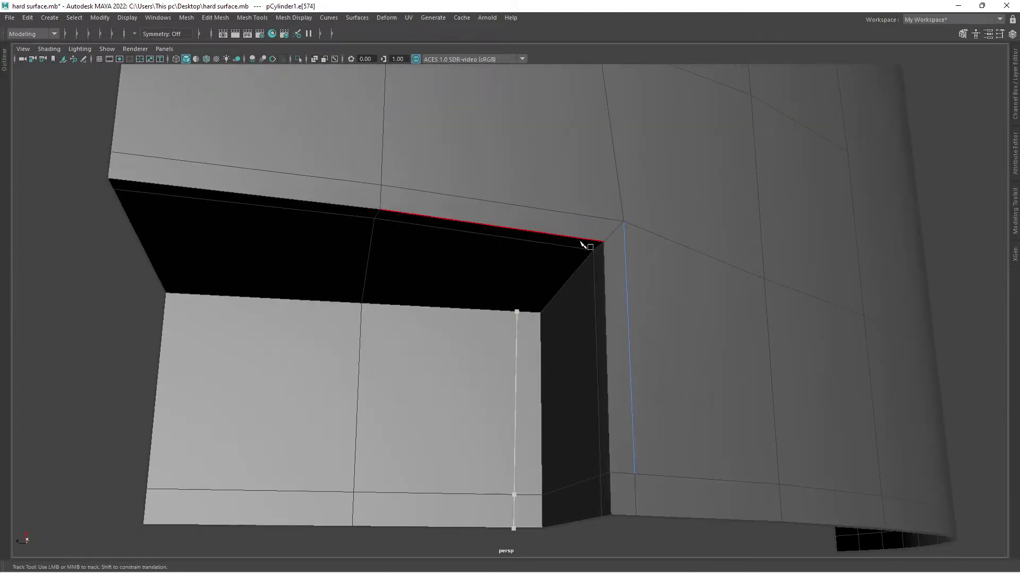
mouse_move(584, 245)
alt+mouse_down()
mouse_move(569, 114)
mouse_move(1016, 216)
alt+mouse_up()
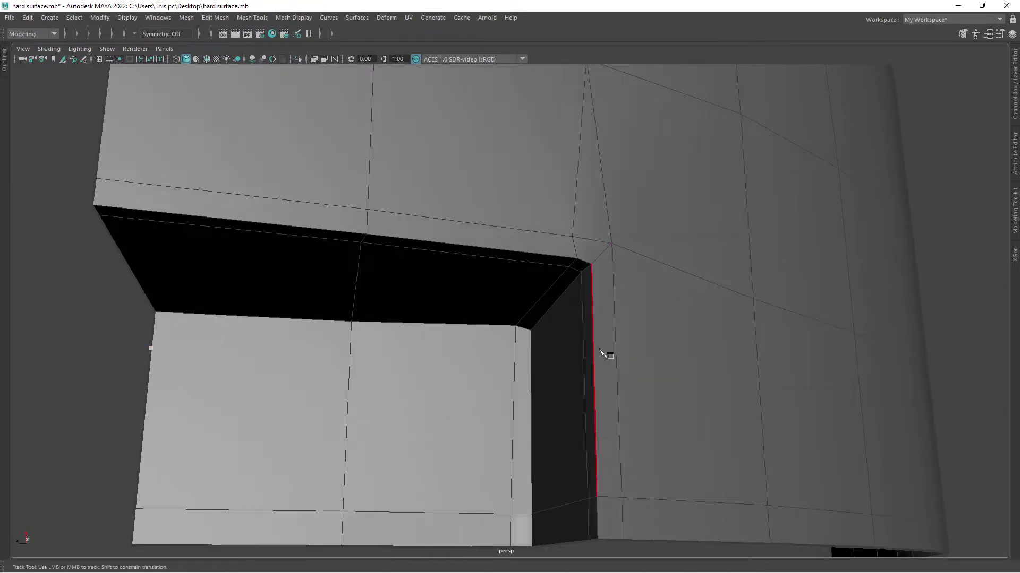
- Slice a new edge where the box meets the panel and scale the corner edge loops
key(ctrl+z)
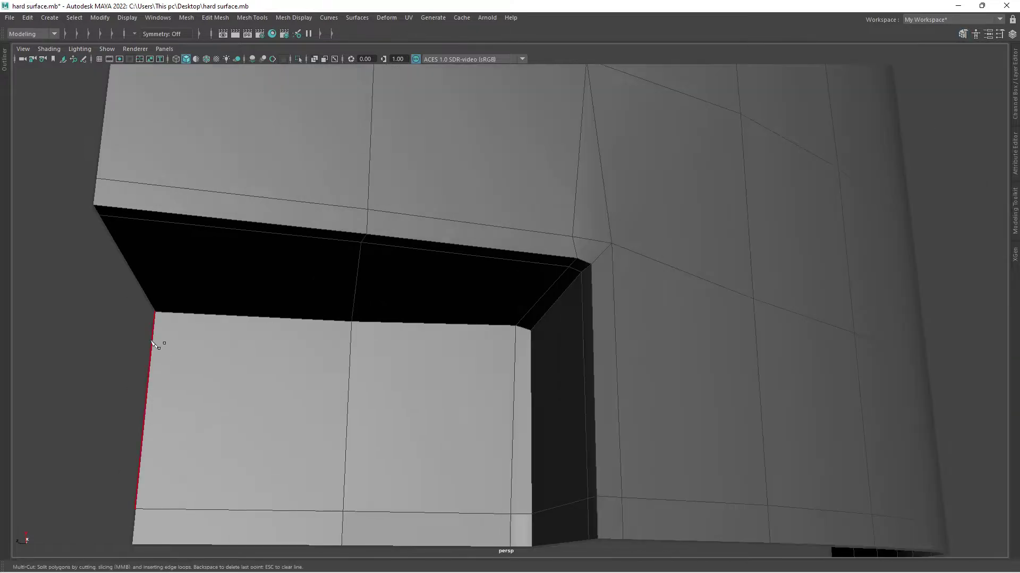
key(Return)
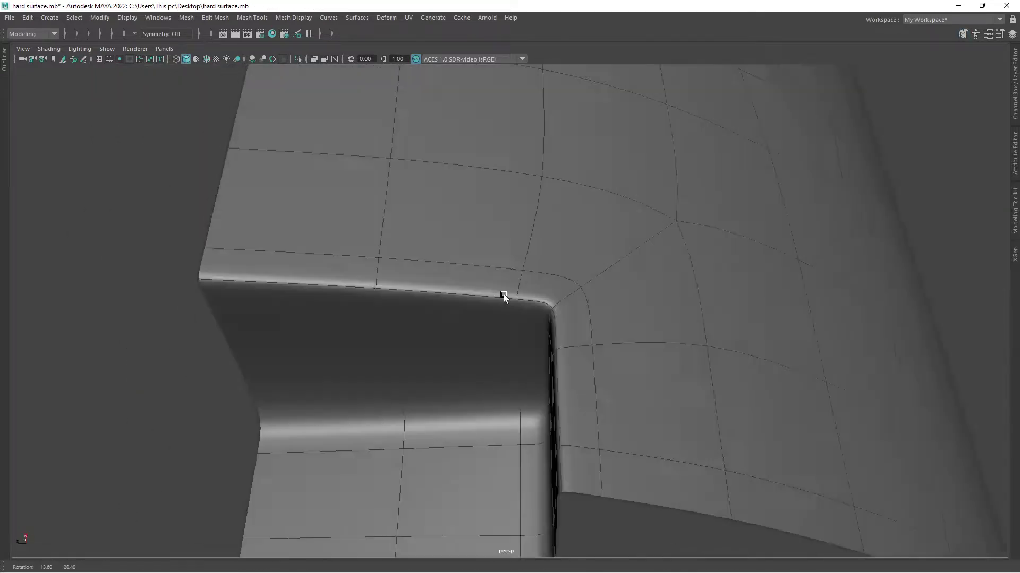
mouse_move(623, 306)
alt+mouse_down()
mouse_move(554, 269)
mouse_move(455, 335)
mouse_move(505, 371)
mouse_move(551, 268)
mouse_move(515, 489)
mouse_move(545, 154)
mouse_move(553, 222)
mouse_move(319, 265)
alt+mouse_up()
click(554, 269)
scroll(533, 285, up, 3)
double_click(546, 154)
double_click(311, 269)
key(r)
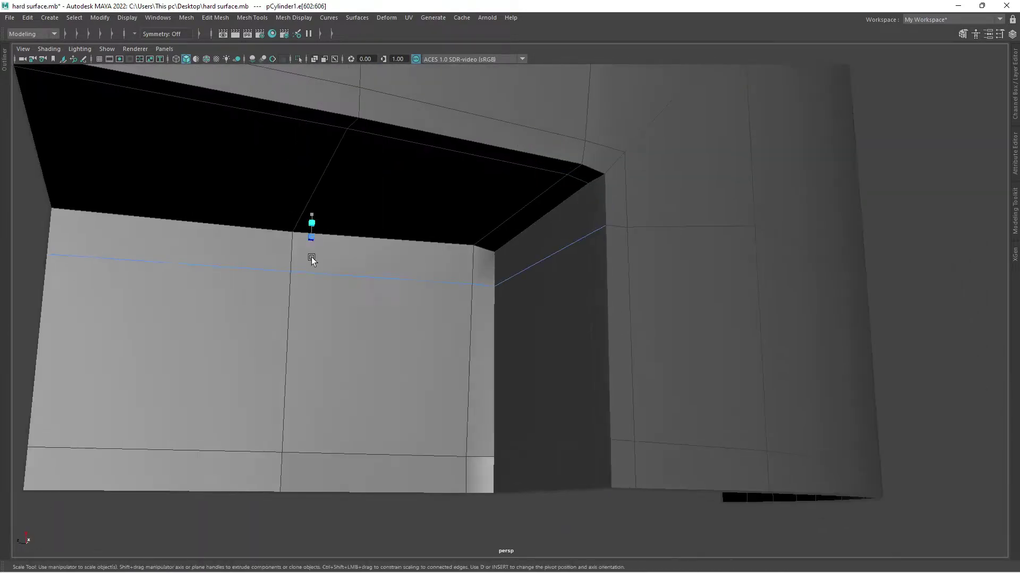
alt+drag(311, 212, 553, 272)
click(551, 272)
scroll(760, 255, down, 5)
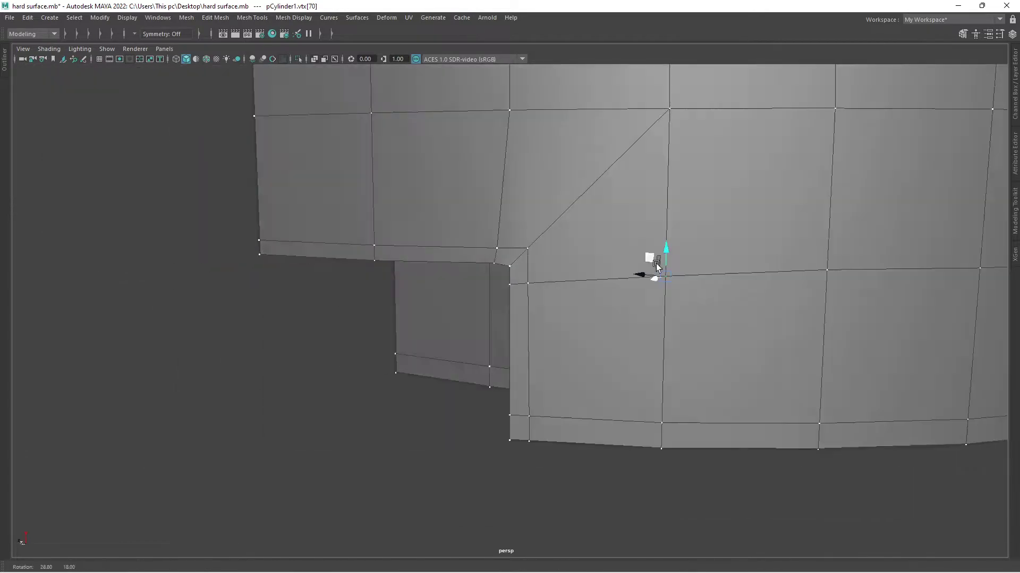
- Finish the pending cut beneath the overhang and return to the four-view layout
mouse_move(718, 243)
alt+mouse_down()
mouse_move(557, 276)
mouse_move(418, 321)
mouse_move(483, 294)
alt+mouse_up()
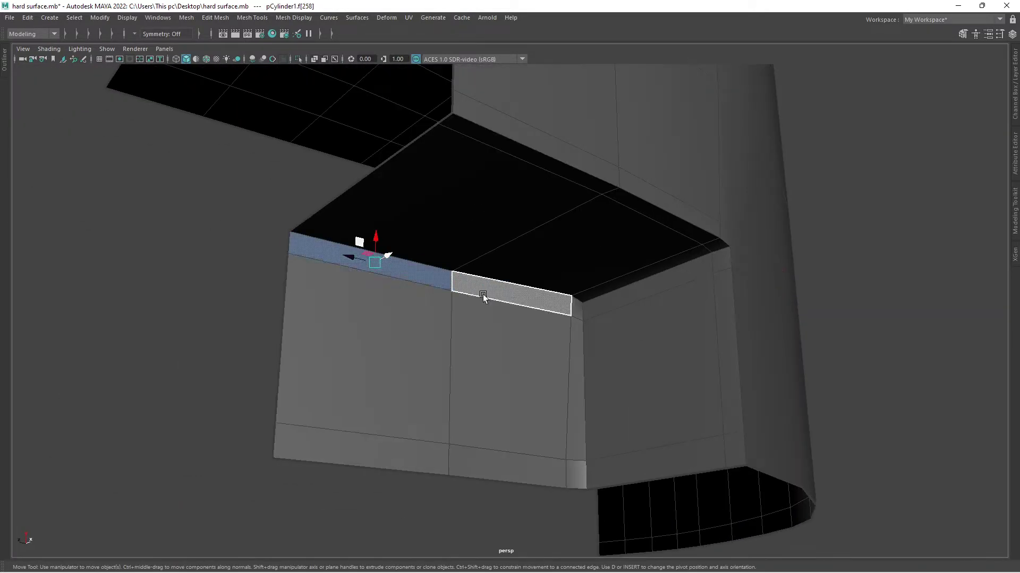
click(549, 330)
mouse_move(548, 330)
alt+mouse_down()
mouse_move(576, 366)
mouse_move(732, 428)
mouse_move(517, 275)
alt+mouse_up()
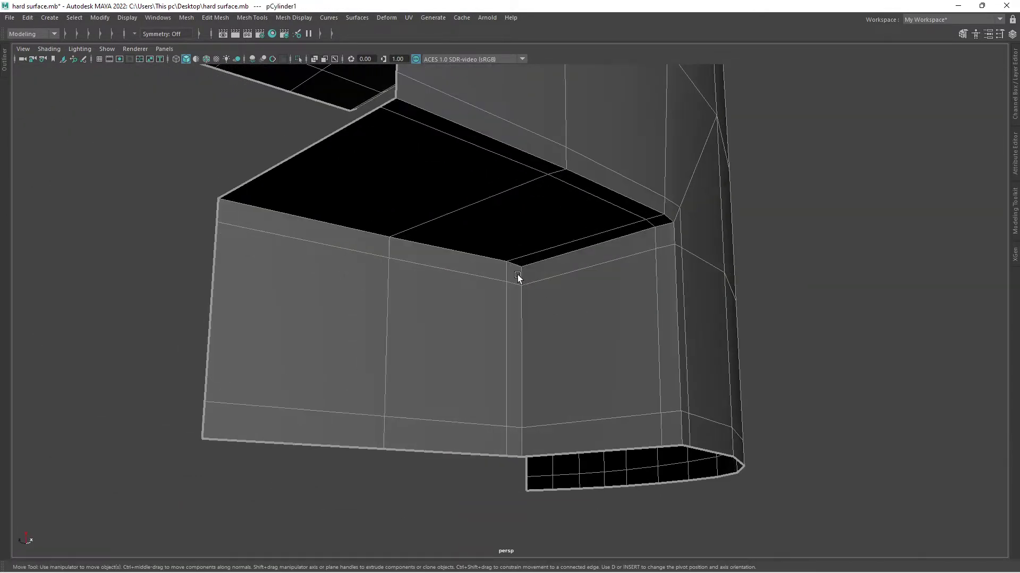
key(Return)
mouse_move(640, 261)
alt+mouse_down()
mouse_move(601, 255)
mouse_move(858, 196)
mouse_move(439, 298)
alt+mouse_up()
key(w)
scroll(426, 263, down, 3)
scroll(625, 336, up, 5)
key(space)
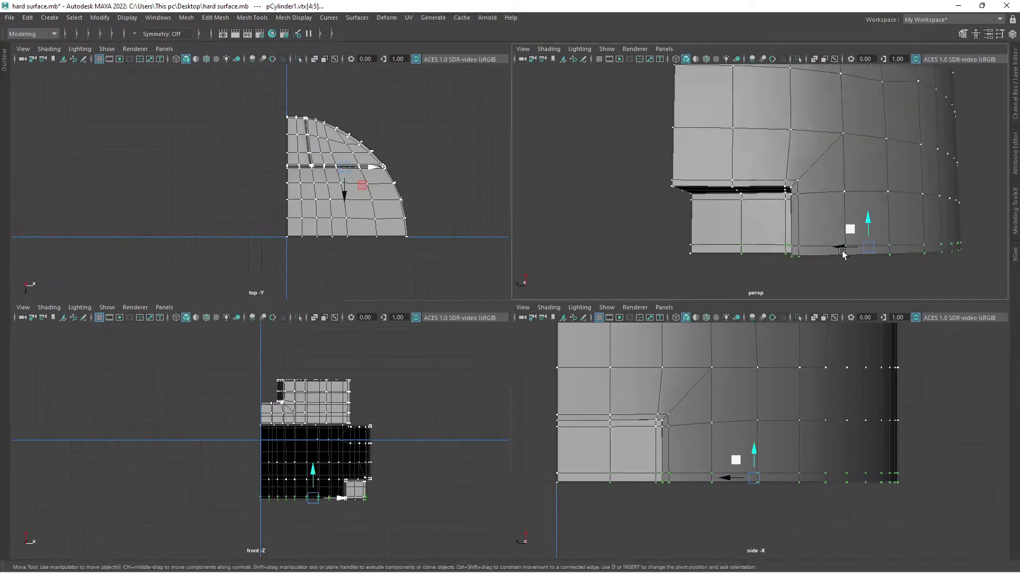
- Raise the bottom pair of vertices in the side view
alt+middle_drag(843, 254, 832, 196)
scroll(726, 427, up, 2)
drag(796, 456, 833, 478)
scroll(794, 477, up, 1)
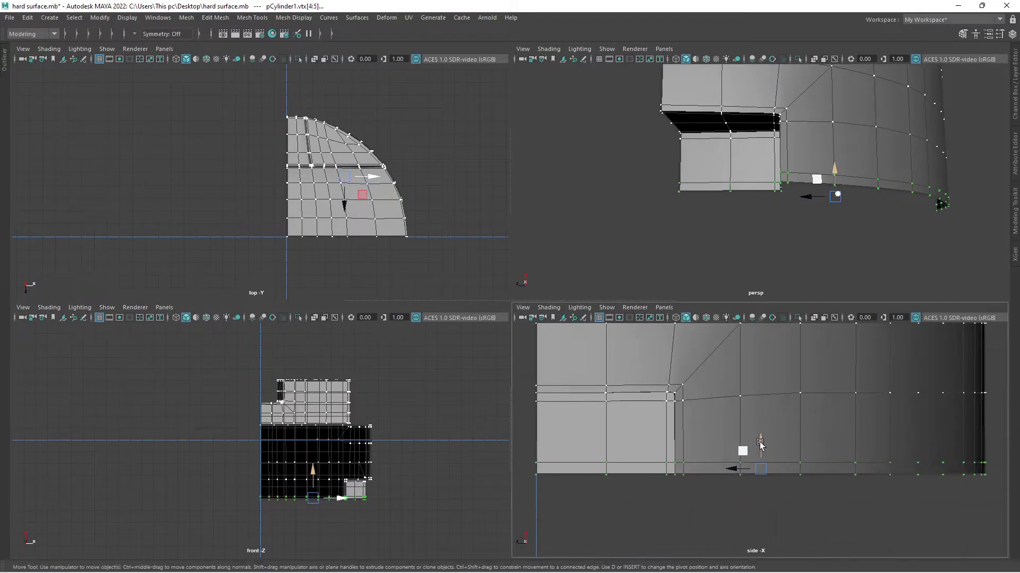
drag(760, 444, 760, 411)
alt+drag(775, 228, 752, 196)
key(space)
- Extrude the panel's bottom edge loop with offset 0 and thickness -0.115
click(531, 304)
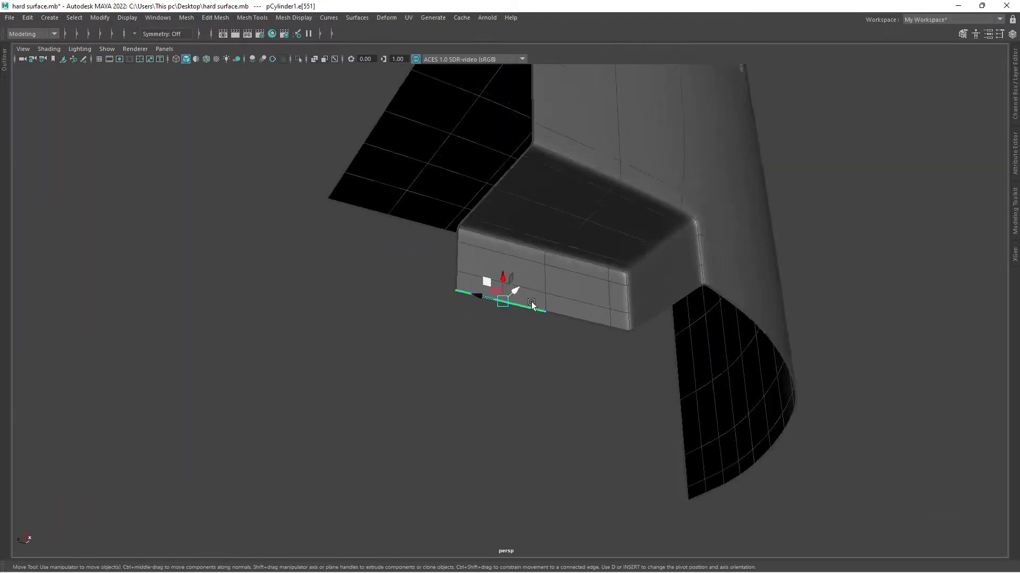
double_click(692, 472)
alt+middle_drag(692, 471, 635, 345)
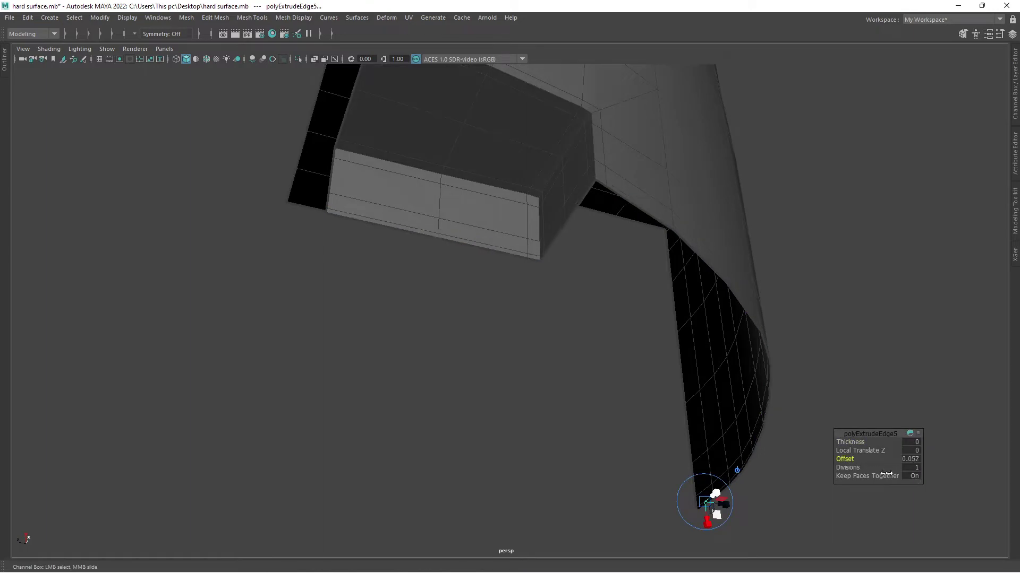
alt+drag(680, 272, 661, 305)
scroll(660, 305, up, 2)
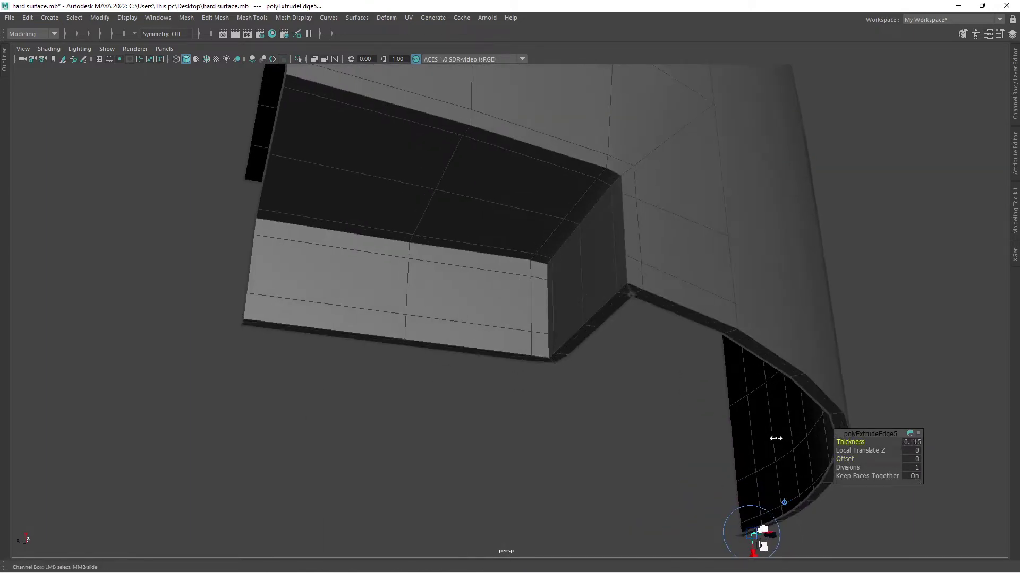
mouse_move(776, 438)
alt+mouse_down()
mouse_move(662, 316)
mouse_move(819, 325)
mouse_move(712, 387)
alt+mouse_up()
key(w)
scroll(583, 332, up, 3)
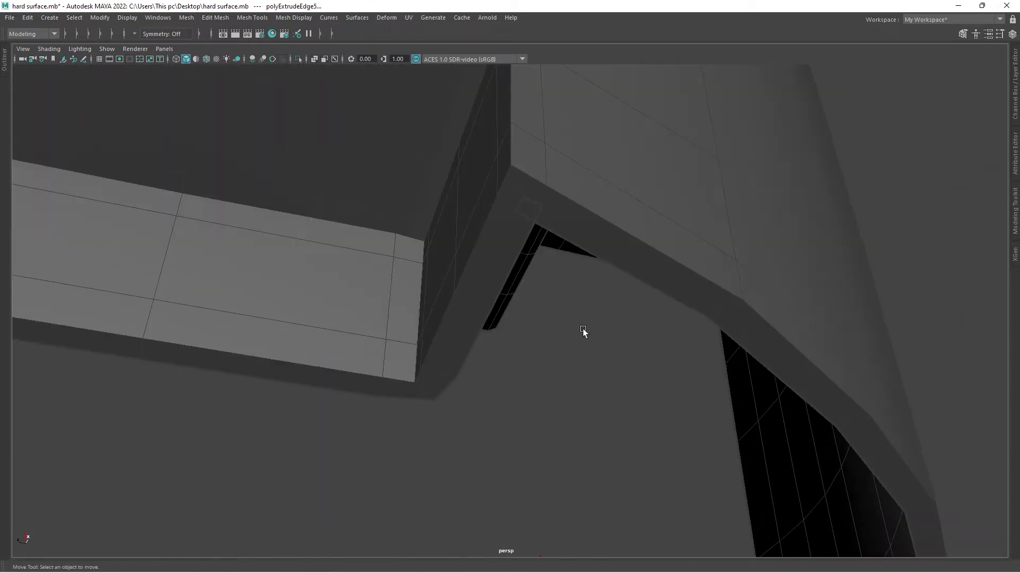
mouse_move(596, 366)
alt+mouse_down()
mouse_move(530, 237)
mouse_move(539, 173)
mouse_move(562, 226)
mouse_move(553, 264)
mouse_move(540, 238)
alt+mouse_up()
scroll(538, 229, up, 2)
- Preview the smoothed mesh, then reposition a corner vertex near the notch
key(3)
key(1)
scroll(540, 238, up, 3)
shift+right_drag(539, 238, 518, 256)
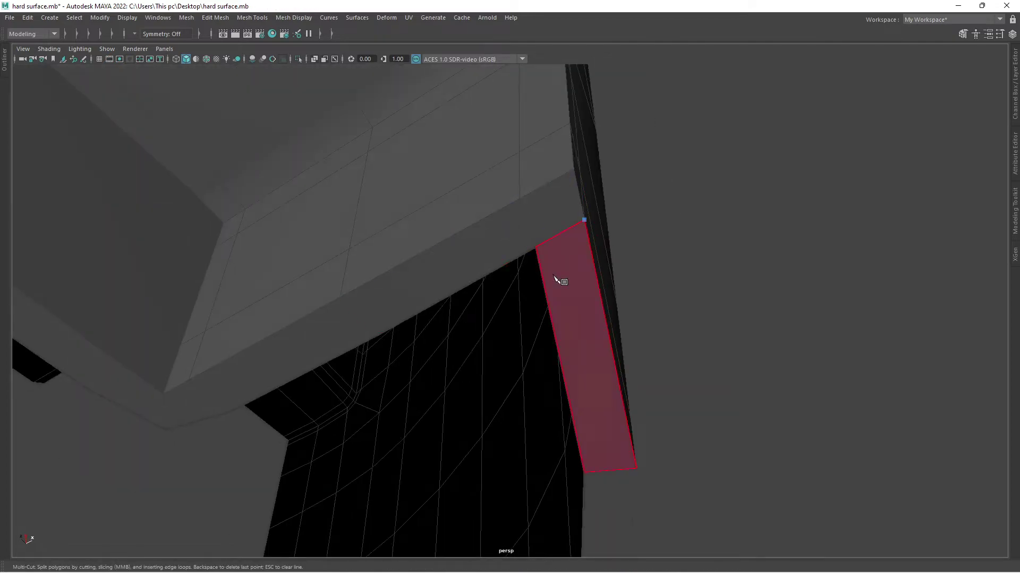
mouse_move(540, 231)
alt+mouse_down()
mouse_move(485, 289)
mouse_move(405, 250)
mouse_move(575, 351)
mouse_move(681, 441)
alt+mouse_up()
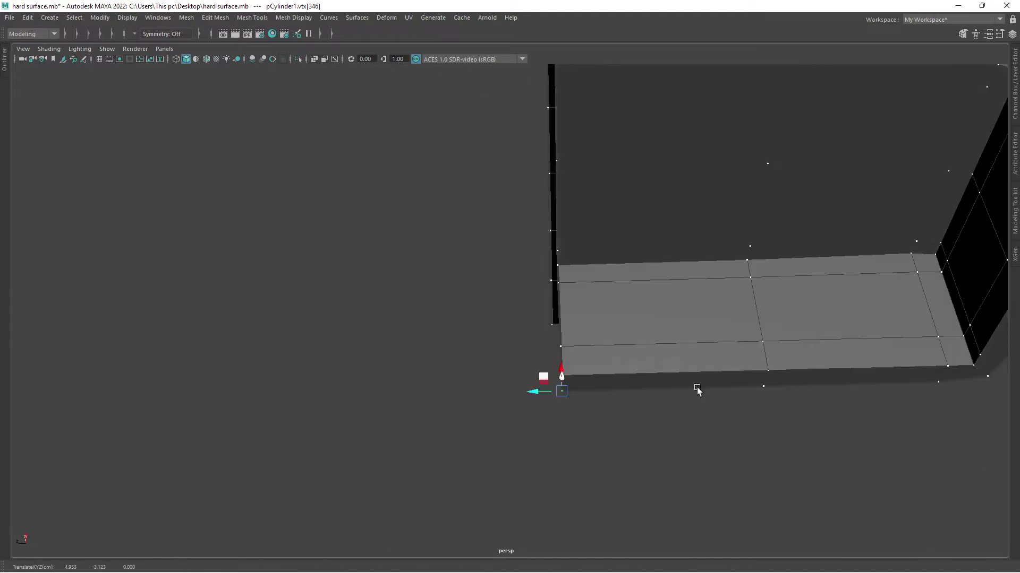
mouse_move(522, 440)
alt+mouse_down()
mouse_move(551, 388)
mouse_move(432, 282)
mouse_move(381, 419)
mouse_move(690, 267)
mouse_move(550, 363)
mouse_move(507, 419)
mouse_move(770, 221)
mouse_move(448, 316)
mouse_move(558, 441)
mouse_move(520, 335)
mouse_move(543, 355)
mouse_move(448, 369)
mouse_move(489, 287)
mouse_move(530, 354)
mouse_move(548, 205)
mouse_move(505, 330)
mouse_move(473, 180)
mouse_move(510, 292)
mouse_move(478, 364)
mouse_move(697, 403)
mouse_move(570, 392)
mouse_move(633, 392)
mouse_move(519, 278)
mouse_move(510, 141)
alt+mouse_up()
click(556, 356)
click(448, 317)
- Slice a supporting edge into the mesh beside the bracket with Multi-Cut
click(521, 335)
shift+right_click(473, 179)
click(414, 179)
click(570, 391)
alt+middle_drag(510, 141, 552, 396)
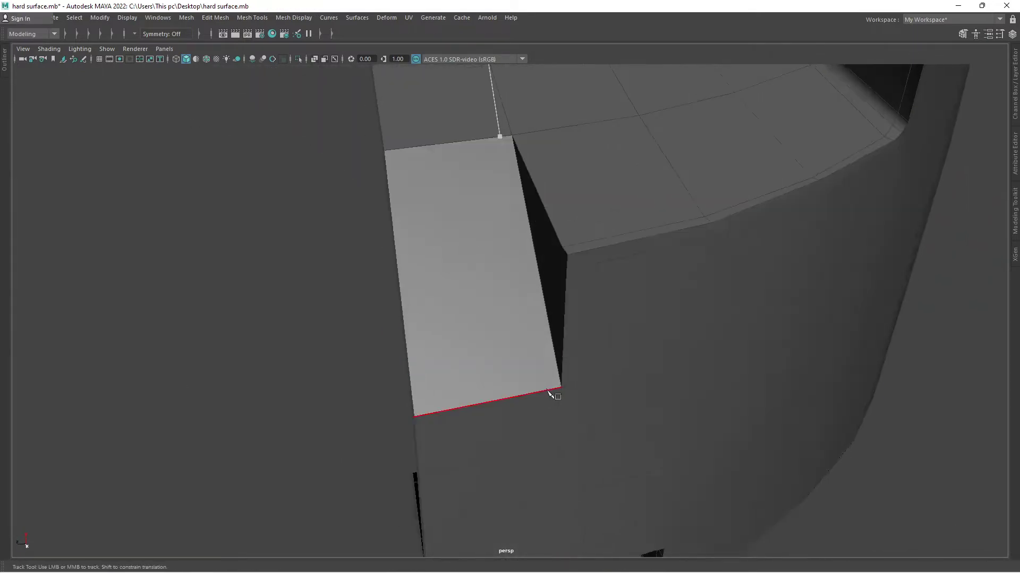
mouse_move(572, 392)
alt+mouse_down()
mouse_move(518, 273)
mouse_move(573, 189)
alt+mouse_up()
alt+right_drag(573, 189, 507, 258)
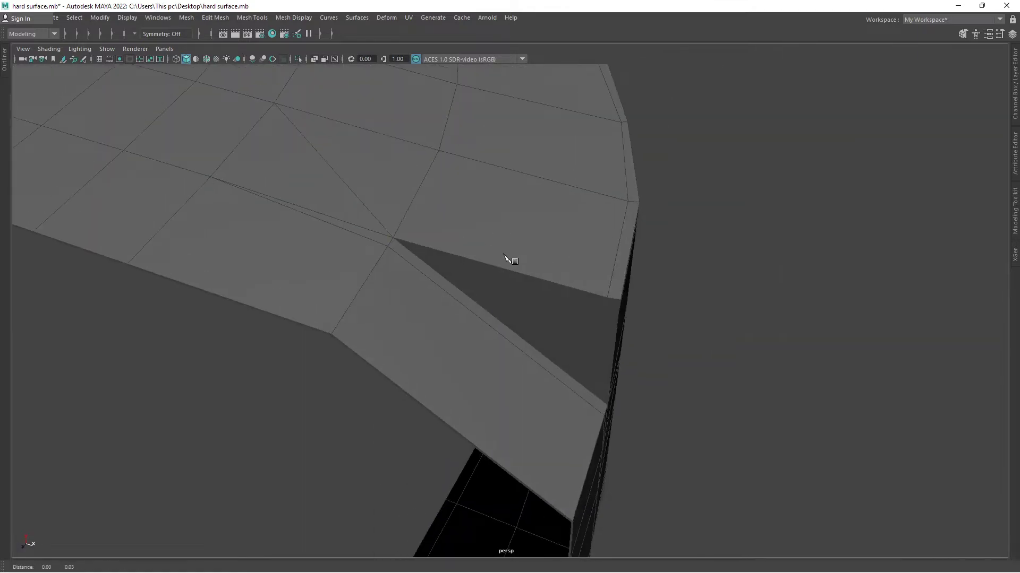
mouse_move(351, 363)
alt+mouse_down()
mouse_move(405, 250)
mouse_move(670, 283)
alt+mouse_up()
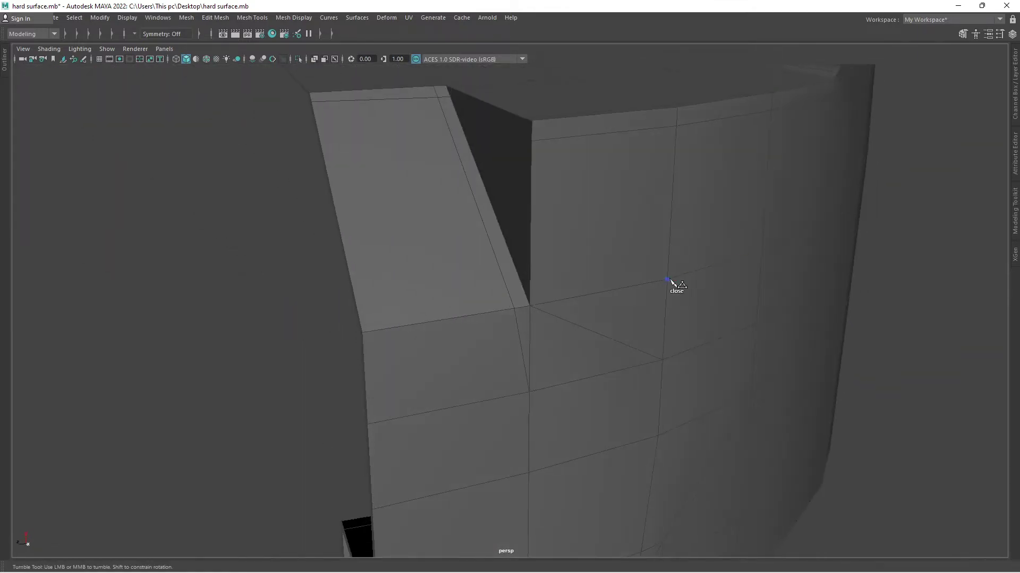
click(358, 315)
key(w)
- Cut a second new edge across the bracket corner
mouse_move(358, 314)
alt+mouse_down()
mouse_move(521, 395)
mouse_move(516, 296)
mouse_move(486, 288)
mouse_move(525, 333)
mouse_move(500, 343)
alt+mouse_up()
scroll(530, 362, up, 3)
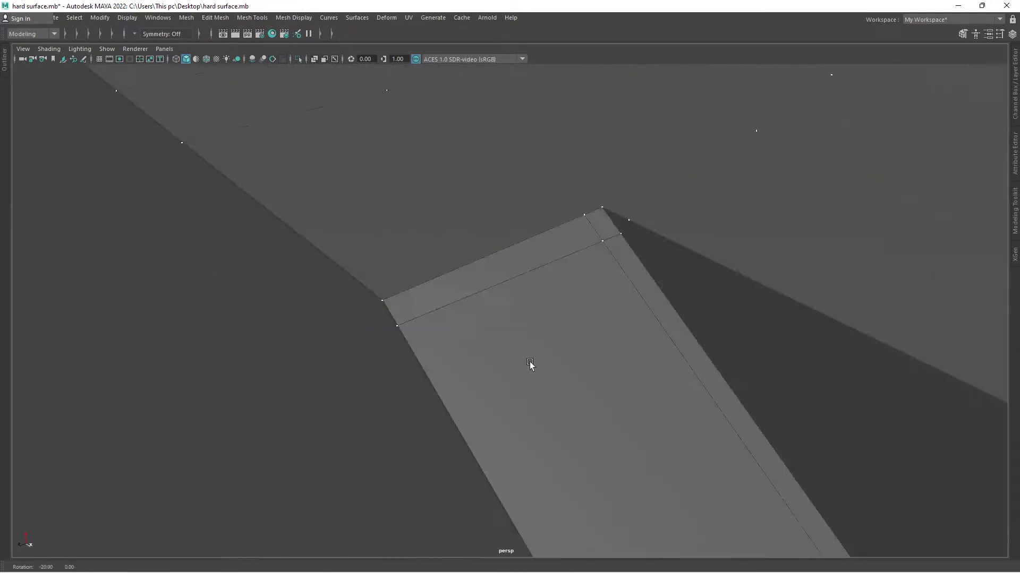
scroll(478, 358, up, 4)
click(409, 351)
mouse_move(709, 329)
alt+mouse_down()
mouse_move(483, 426)
mouse_move(376, 328)
alt+mouse_up()
click(483, 426)
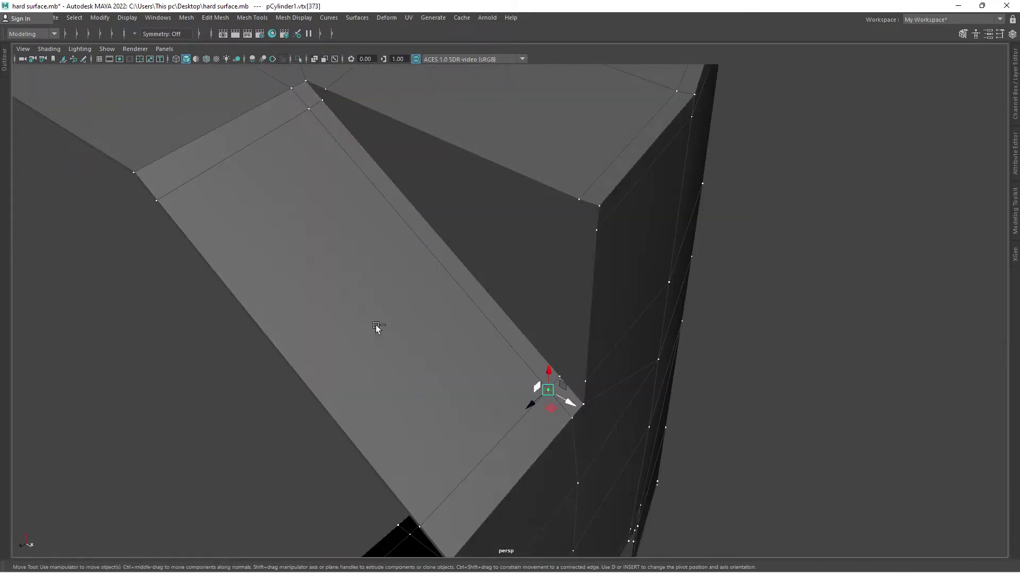
ctrl+click(459, 263)
key(w)
- Bevel the corner edge where the bracket meets the column
alt+drag(459, 263, 393, 326)
alt+drag(471, 351, 616, 215)
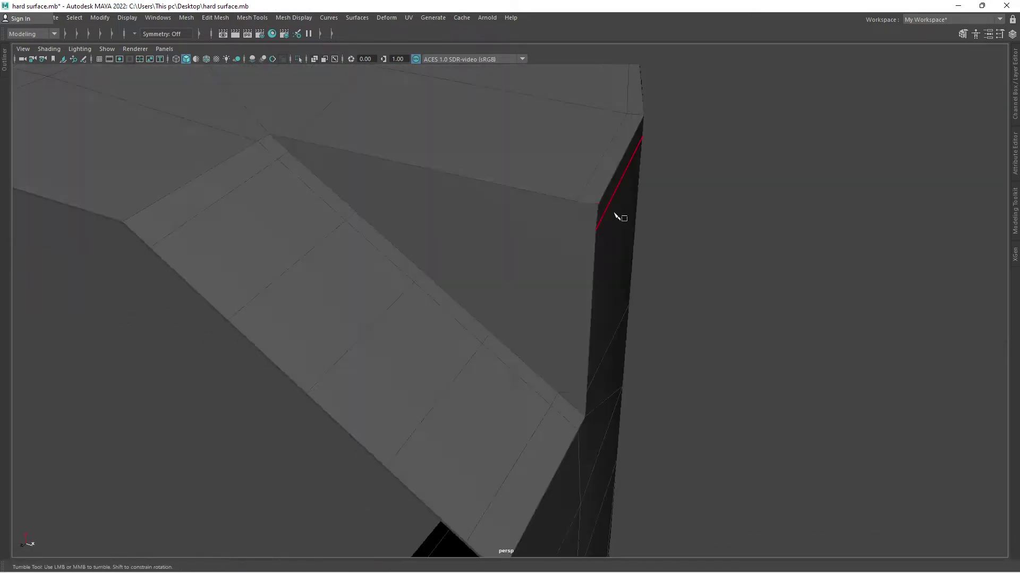
alt+drag(549, 298, 505, 262)
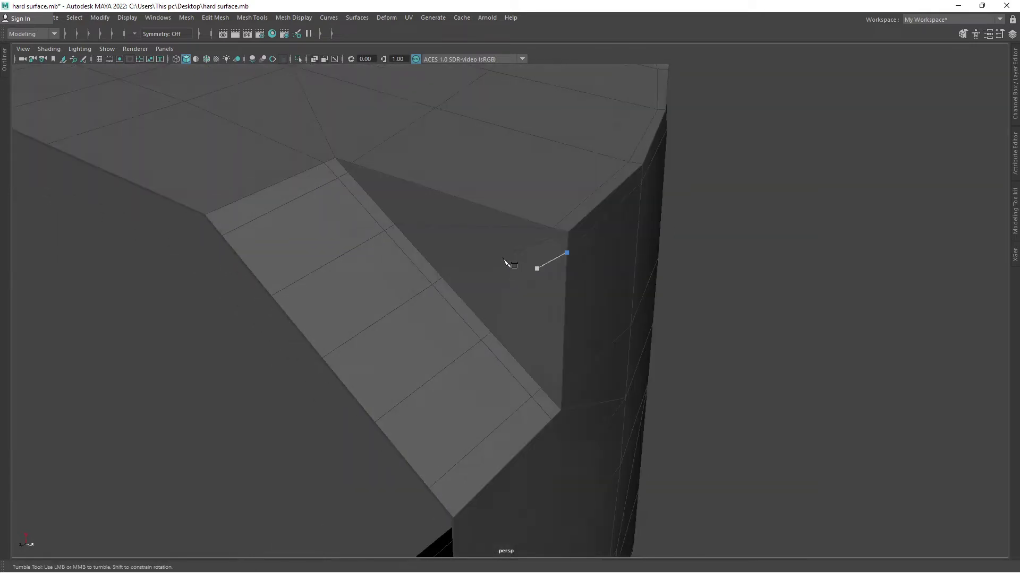
key(ctrl+b)
mouse_move(285, 202)
alt+mouse_down()
mouse_move(830, 450)
mouse_move(646, 335)
mouse_move(881, 481)
alt+mouse_up()
- Cut a new edge across the column face along the bracket base
mouse_move(444, 332)
alt+mouse_down()
mouse_move(480, 257)
mouse_move(348, 264)
mouse_move(295, 239)
mouse_move(272, 210)
alt+mouse_up()
shift+right_drag(272, 211, 272, 211)
mouse_move(277, 215)
alt+mouse_down()
mouse_move(526, 291)
mouse_move(327, 323)
mouse_move(373, 283)
alt+mouse_up()
key(w)
click(327, 323)
alt+drag(484, 317, 377, 284)
click(593, 173)
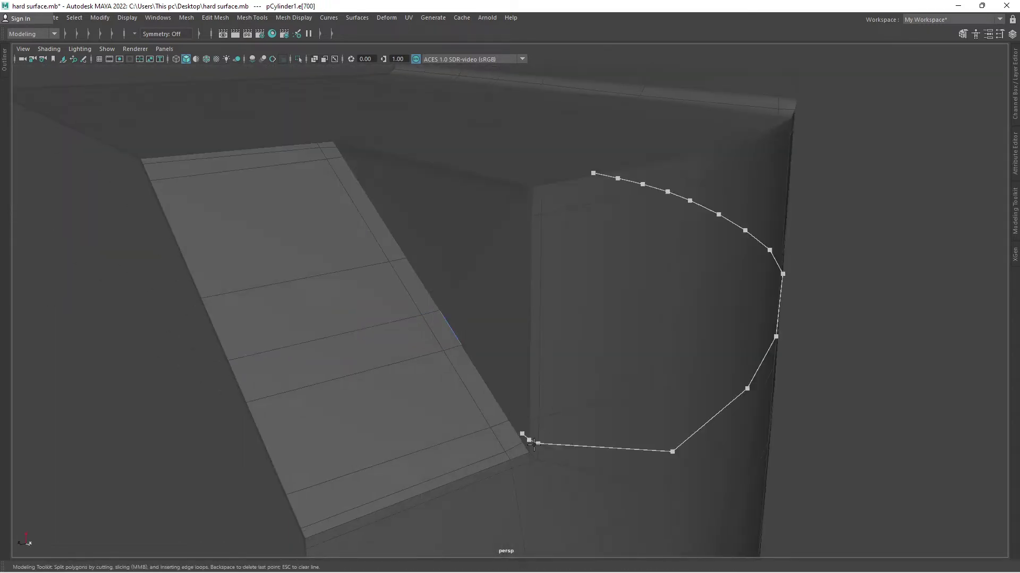
mouse_move(552, 287)
alt+mouse_down()
mouse_move(295, 251)
mouse_move(280, 269)
mouse_move(215, 254)
alt+mouse_up()
click(405, 273)
key(w)
scroll(125, 232, up, 3)
click(125, 232)
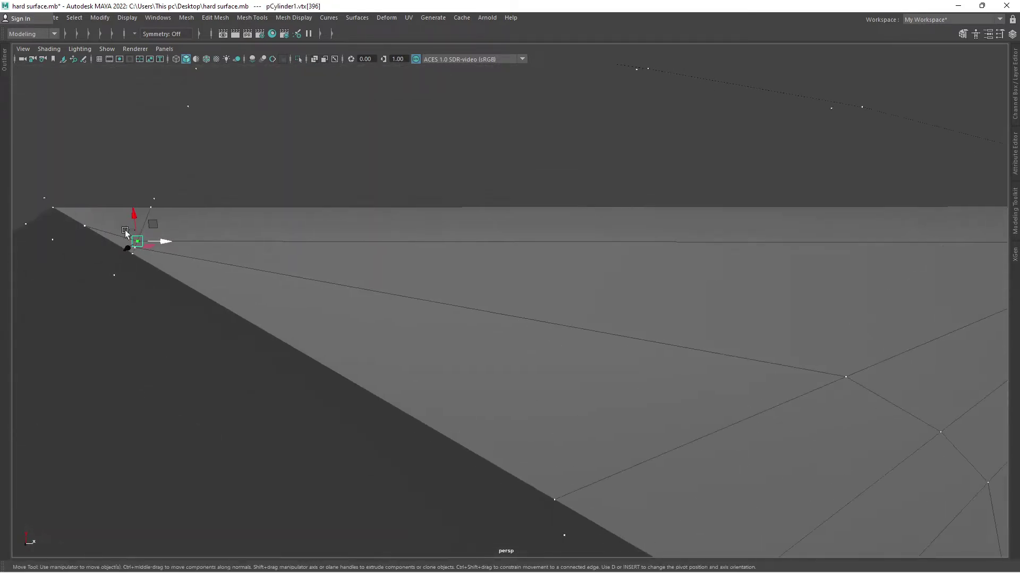
- Cut the triangular corner face from its edge to the corner vertex
scroll(150, 226, down, 5)
mouse_move(655, 289)
alt+mouse_down()
mouse_move(526, 250)
mouse_move(376, 296)
alt+mouse_up()
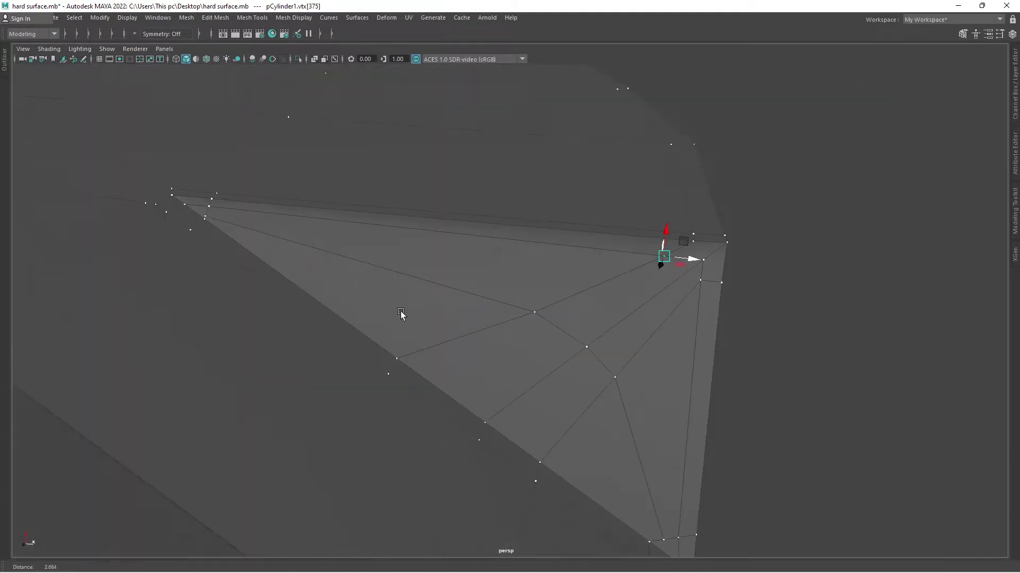
scroll(449, 322, up, 5)
mouse_move(449, 321)
alt+mouse_down()
mouse_move(498, 343)
mouse_move(645, 235)
alt+mouse_up()
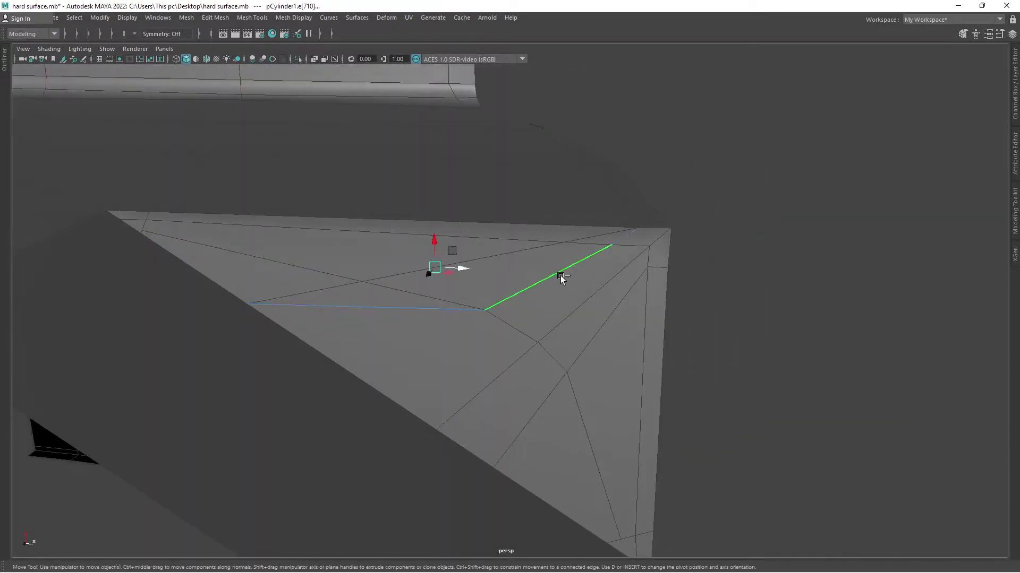
alt+drag(561, 278, 459, 314)
scroll(459, 314, up, 3)
scroll(318, 343, down, 3)
alt+drag(318, 343, 636, 183)
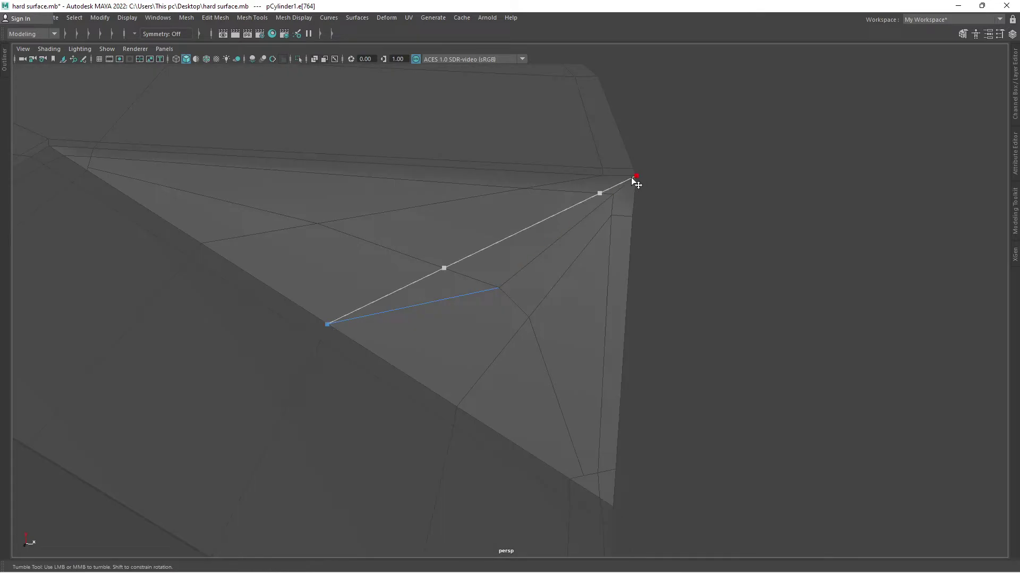
scroll(582, 248, down, 5)
scroll(577, 275, up, 5)
click(473, 377)
alt+drag(473, 377, 482, 342)
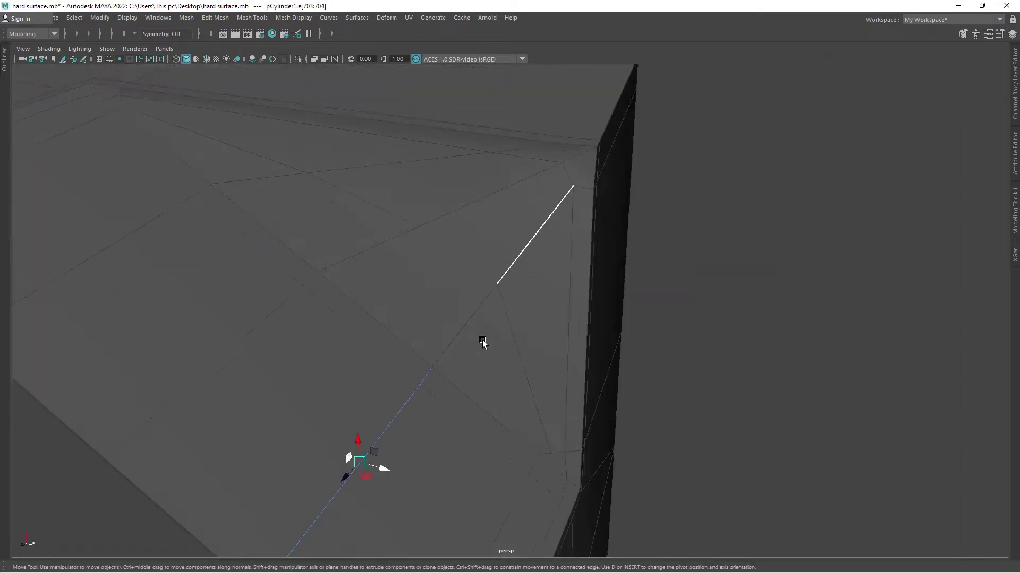
key(Return)
- Add a short diagonal edge so the remaining triangular area becomes quads
mouse_move(593, 191)
alt+mouse_down()
mouse_move(646, 167)
mouse_move(480, 223)
mouse_move(564, 250)
mouse_move(392, 313)
mouse_move(363, 279)
alt+mouse_up()
key(w)
click(525, 262)
key(F10)
alt+drag(398, 250, 330, 303)
click(330, 303)
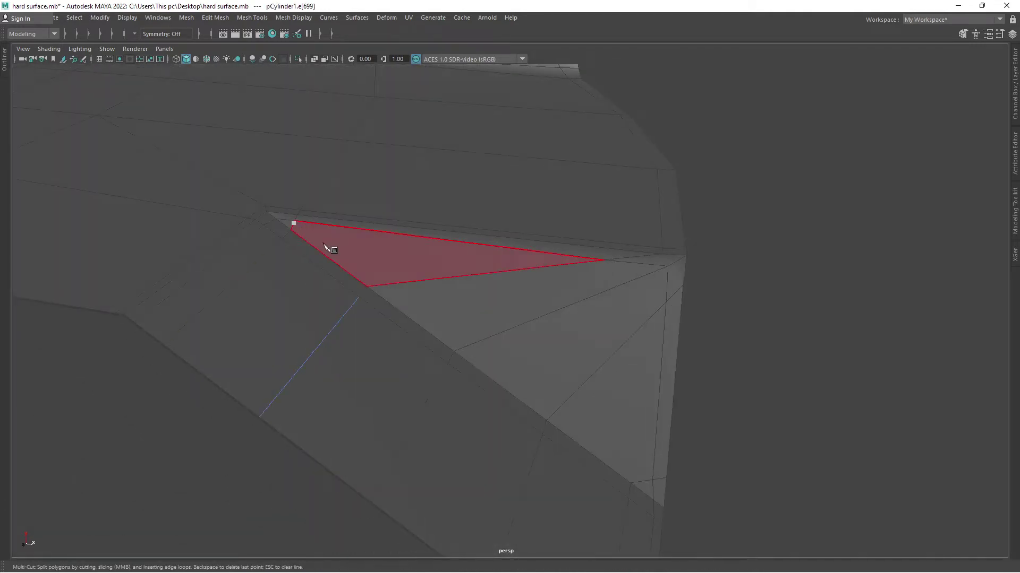
alt+middle_drag(393, 256, 504, 297)
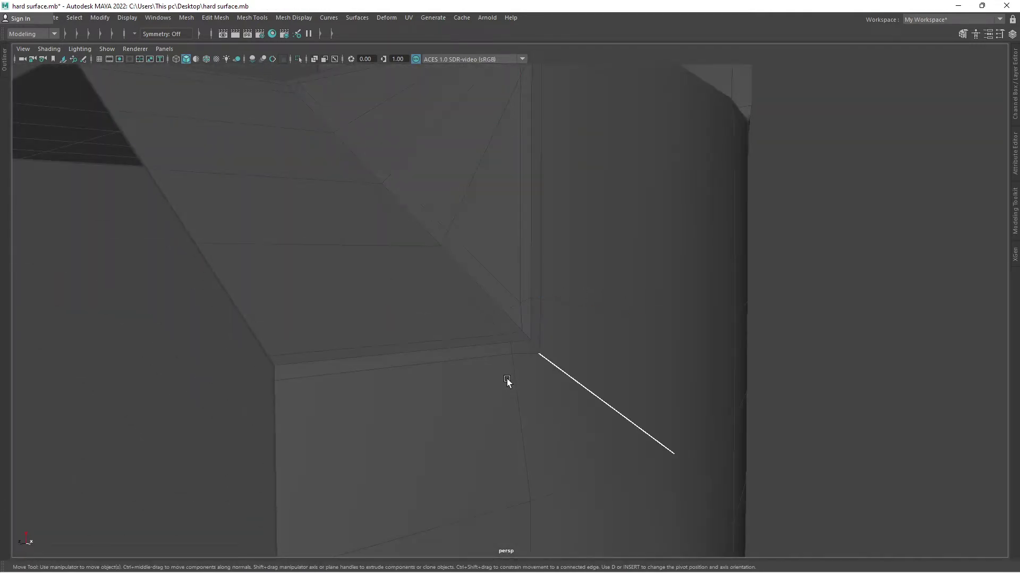
mouse_move(506, 378)
alt+mouse_down()
mouse_move(526, 360)
mouse_move(663, 332)
mouse_move(515, 312)
mouse_move(563, 286)
mouse_move(637, 282)
mouse_move(331, 272)
alt+mouse_up()
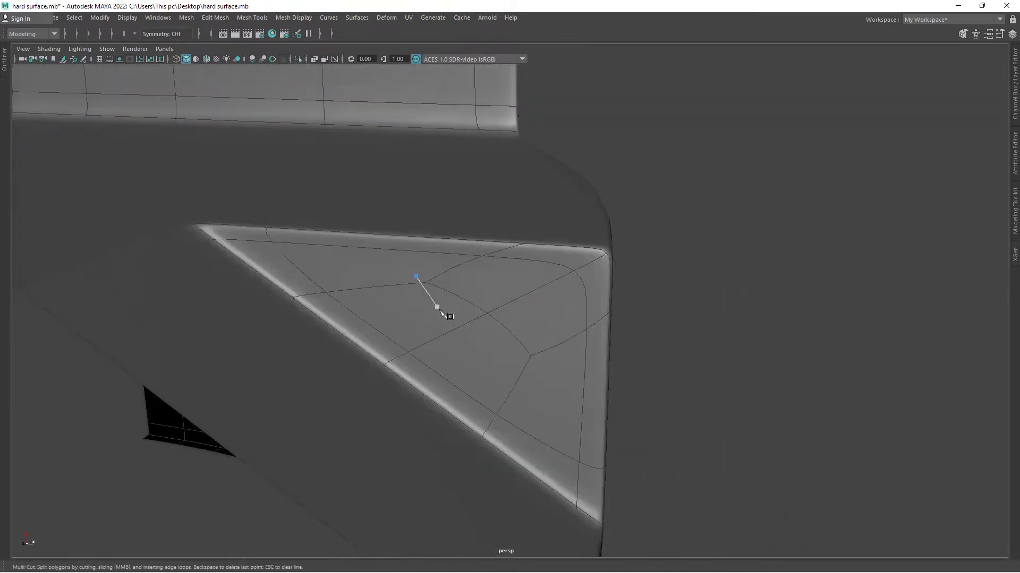
key(Return)
key(w)
- Toggle the smoothed preview to check the corner smooths cleanly
key(3)
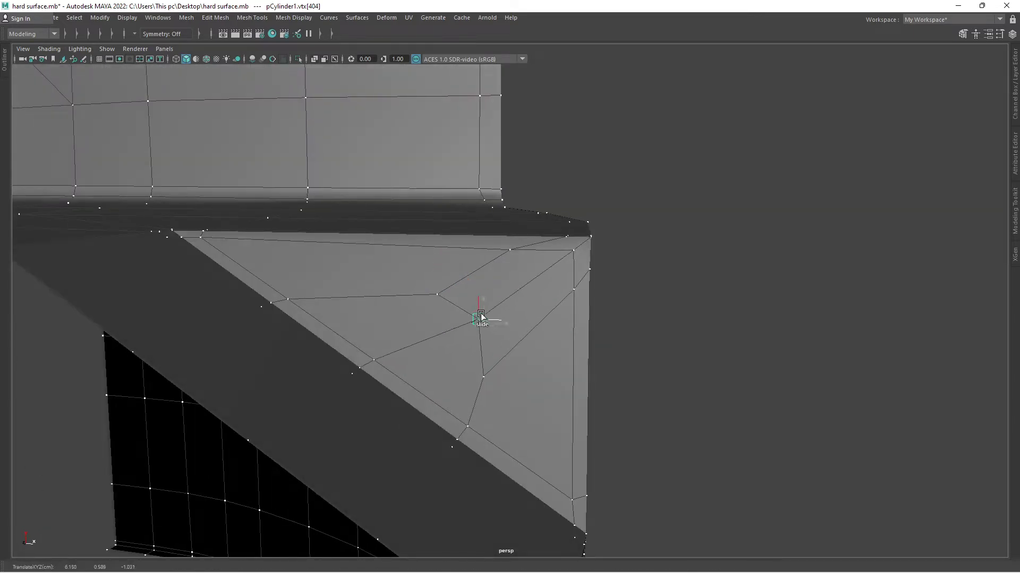
scroll(490, 374, down, 3)
mouse_move(441, 337)
alt+mouse_down()
mouse_move(694, 223)
mouse_move(346, 252)
mouse_move(373, 294)
mouse_move(613, 263)
mouse_move(623, 323)
mouse_move(458, 310)
mouse_move(644, 304)
mouse_move(543, 380)
alt+mouse_up()
key(3)
key(1)
key(3)
key(1)
- Select the column wall faces beside the bracket
click(543, 380)
mouse_move(405, 277)
alt+mouse_down()
mouse_move(515, 284)
mouse_move(382, 262)
mouse_move(405, 307)
alt+mouse_up()
scroll(514, 285, up, 3)
shift+click(502, 415)
scroll(502, 414, down, 3)
- Extrude the wall panel faces with an inset offset and push them into the wall
shift+double_click(382, 262)
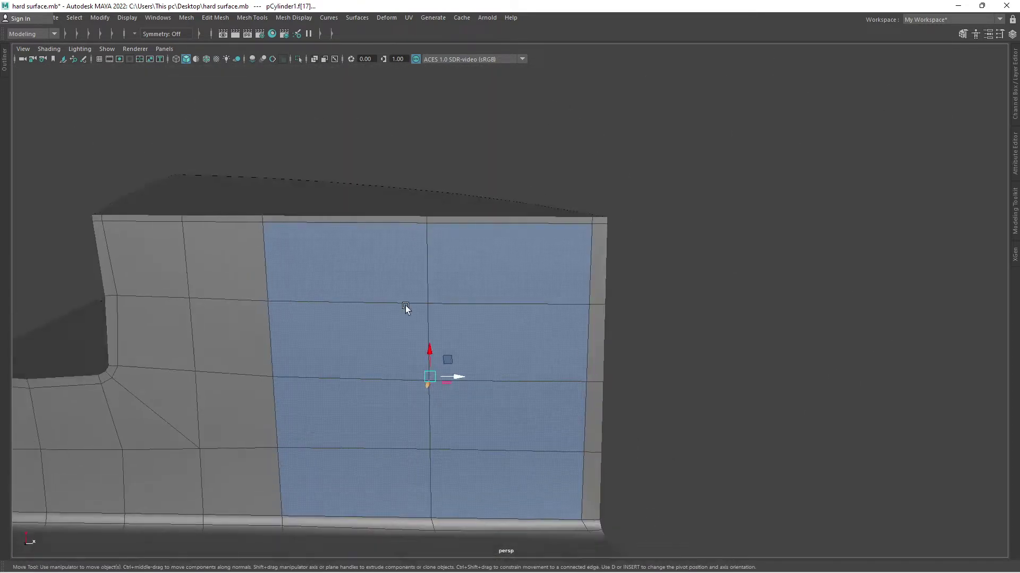
scroll(354, 350, down, 1)
alt+middle_drag(354, 349, 521, 377)
scroll(521, 377, up, 1)
key(ctrl+e)
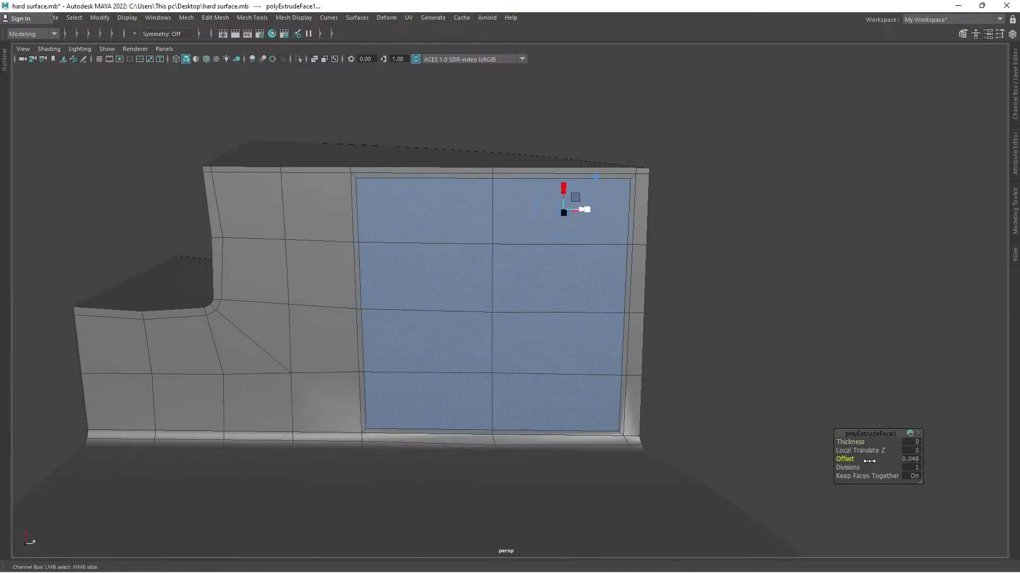
drag(898, 460, 864, 462)
mouse_move(438, 310)
alt+mouse_down()
mouse_move(446, 324)
mouse_move(478, 277)
alt+mouse_up()
key(r)
alt+right_drag(478, 278, 513, 549)
mouse_move(513, 548)
alt+mouse_down()
mouse_move(432, 303)
mouse_move(457, 370)
mouse_move(384, 334)
mouse_move(401, 320)
mouse_move(425, 382)
alt+mouse_up()
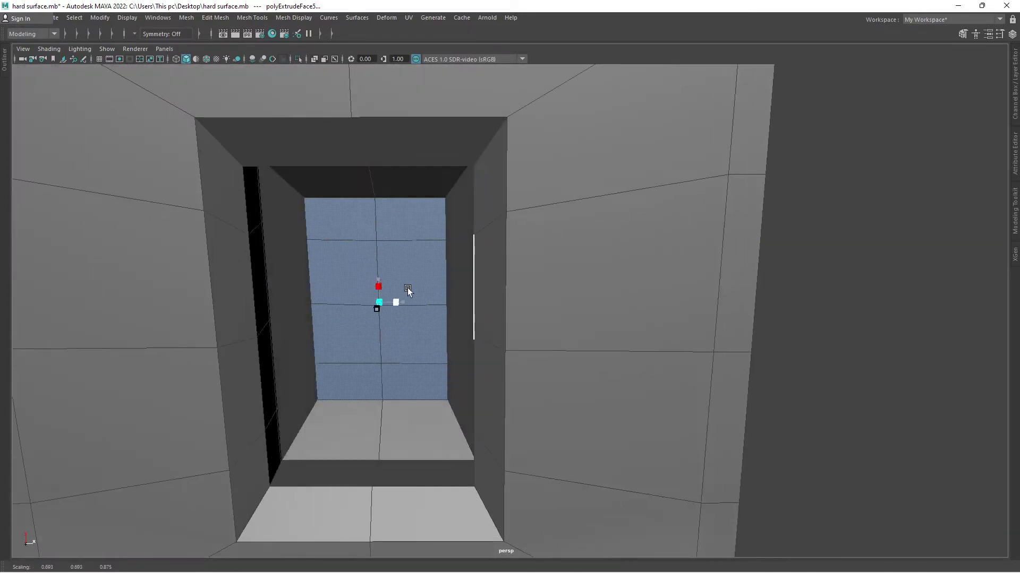
mouse_move(407, 291)
alt+mouse_down()
mouse_move(442, 323)
mouse_move(382, 310)
mouse_move(423, 379)
mouse_move(476, 349)
mouse_move(376, 287)
alt+mouse_up()
- Extrude the panel again and scale it inward to deepen the recess
key(ctrl+e)
key(r)
mouse_move(366, 333)
shift+mouse_down()
mouse_move(418, 305)
mouse_move(409, 317)
shift+mouse_up()
key(w)
click(844, 468)
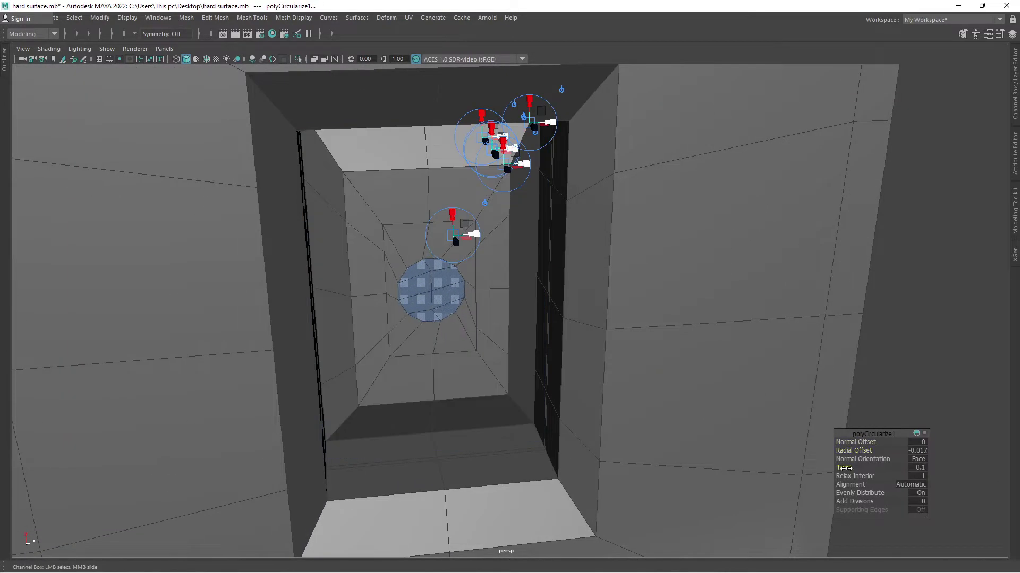
key(f)
scroll(510, 298, up, 3)
mouse_move(510, 297)
alt+mouse_down()
mouse_move(436, 276)
mouse_move(372, 313)
alt+mouse_up()
click(371, 313)
scroll(371, 314, down, 5)
- Extrude and bevel the recess frame edges
key(F10)
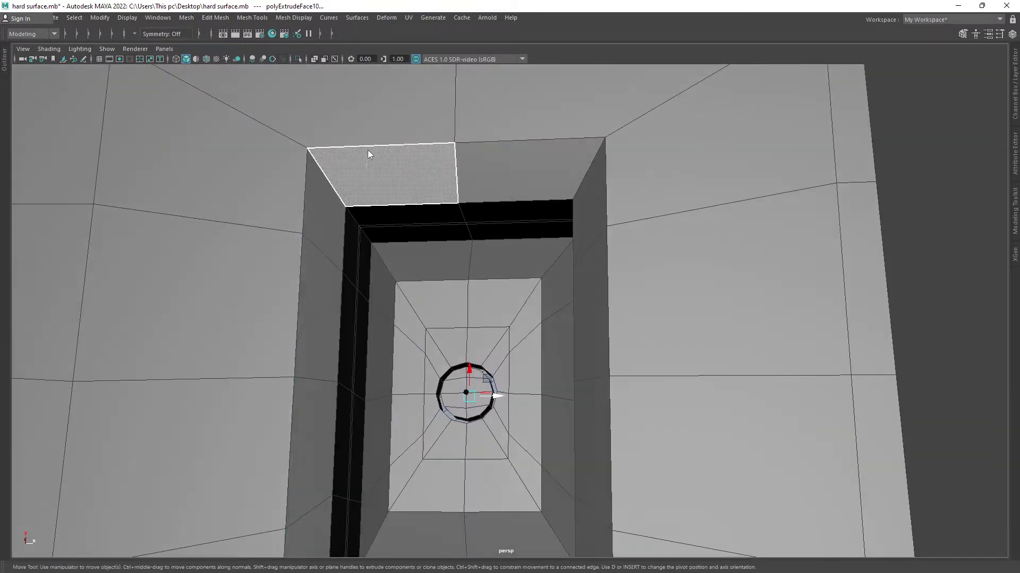
scroll(367, 150, up, 3)
click(412, 206)
scroll(412, 201, up, 3)
mouse_move(372, 266)
alt+mouse_down()
mouse_move(503, 300)
mouse_move(395, 389)
mouse_move(478, 414)
mouse_move(343, 399)
alt+mouse_up()
key(ctrl+e)
key(ctrl+e)
key(w)
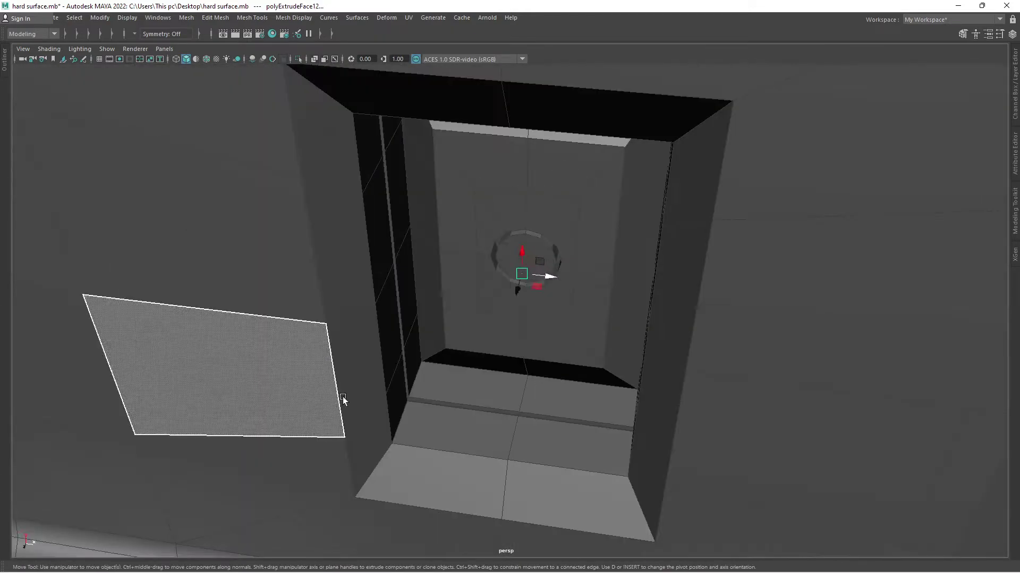
scroll(431, 437, up, 3)
key(ctrl+b)
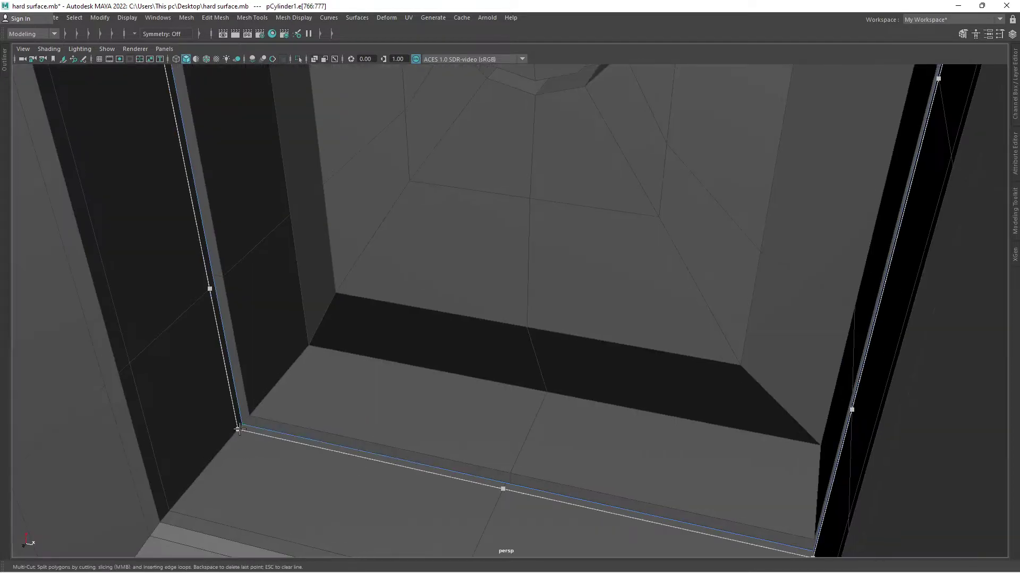
- Bevel the round hole's rim edge loop at fraction 0.433
mouse_move(360, 429)
alt+mouse_down()
mouse_move(501, 358)
mouse_move(236, 420)
alt+mouse_up()
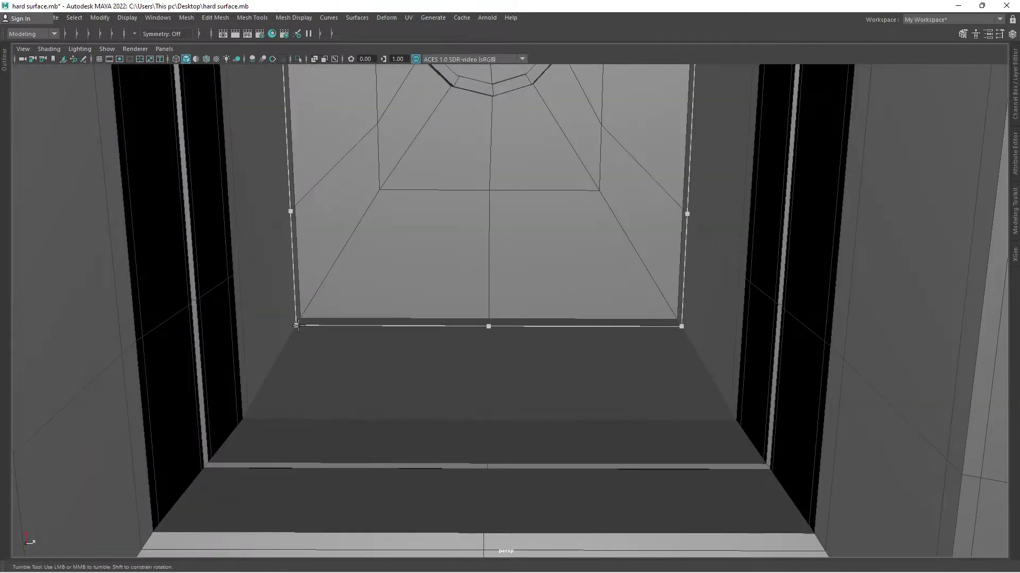
alt+drag(297, 325, 455, 380)
scroll(426, 140, up, 3)
double_click(421, 183)
alt+drag(421, 183, 393, 297)
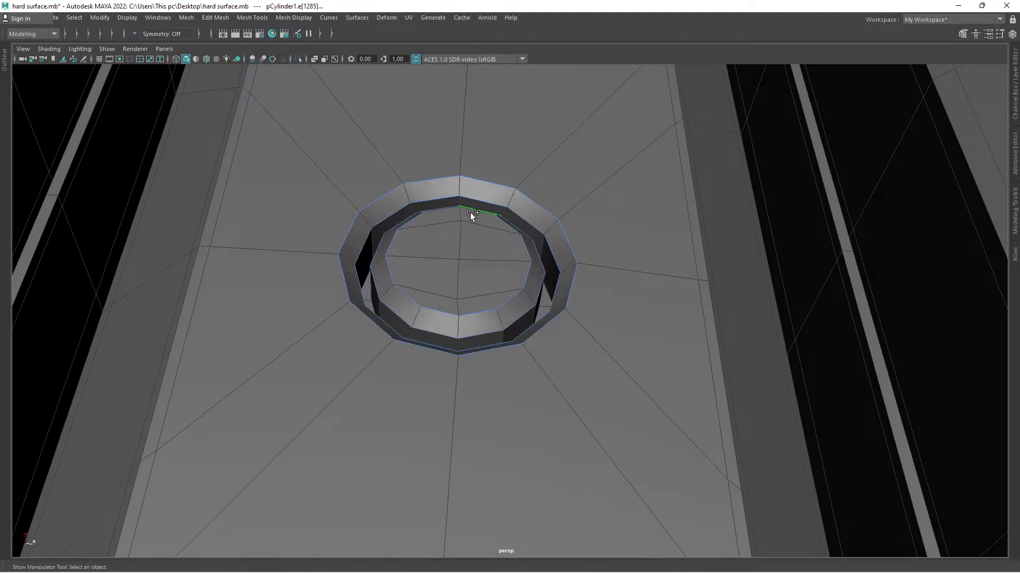
mouse_move(470, 213)
alt+mouse_down()
mouse_move(649, 285)
mouse_move(505, 313)
alt+mouse_up()
scroll(514, 309, up, 3)
scroll(492, 186, up, 5)
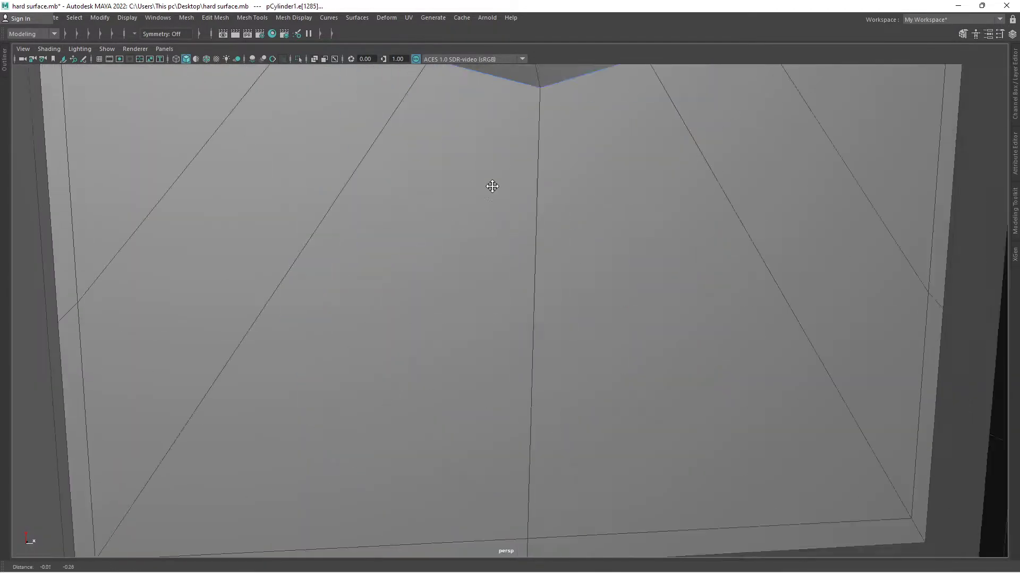
scroll(492, 186, down, 5)
key(4)
key(ctrl+b)
key(5)
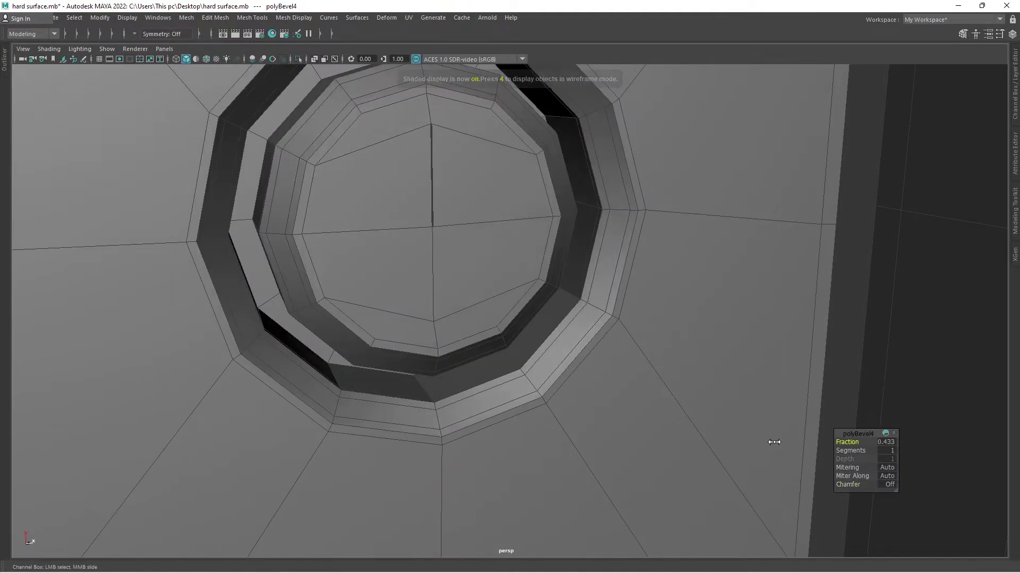
- Fill the hole's open bottom border with a face and preview it smoothed
scroll(426, 266, down, 5)
scroll(465, 247, up, 4)
scroll(428, 209, up, 3)
scroll(411, 206, up, 2)
click(411, 206)
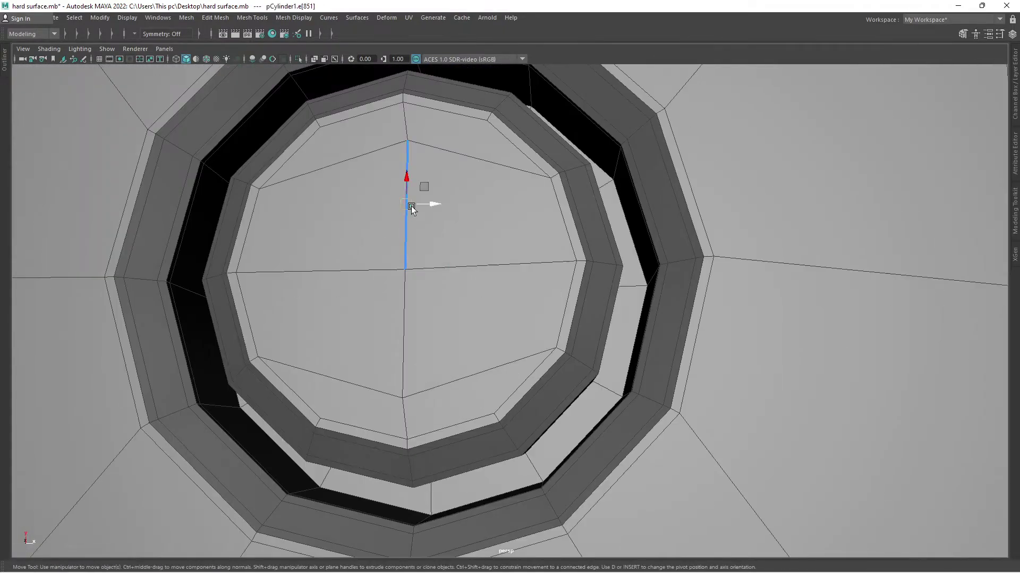
alt+drag(411, 206, 389, 206)
mouse_move(279, 242)
alt+mouse_down()
mouse_move(261, 194)
mouse_move(230, 337)
mouse_move(321, 182)
alt+mouse_up()
click(392, 219)
shift+right_drag(393, 218, 372, 404)
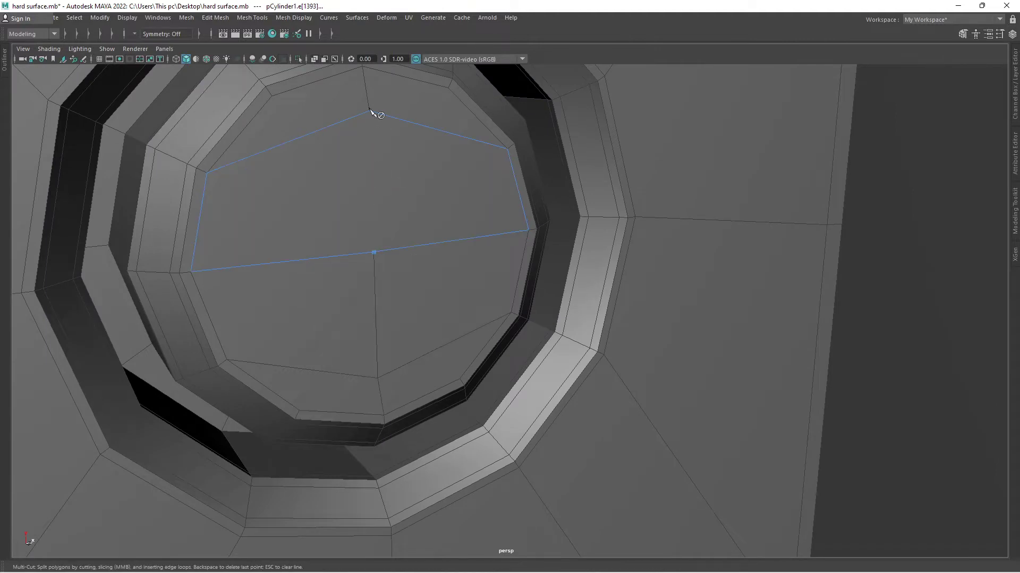
key(3)
click(651, 313)
- Extrude the face inside the slot recess
key(1)
scroll(404, 404, up, 5)
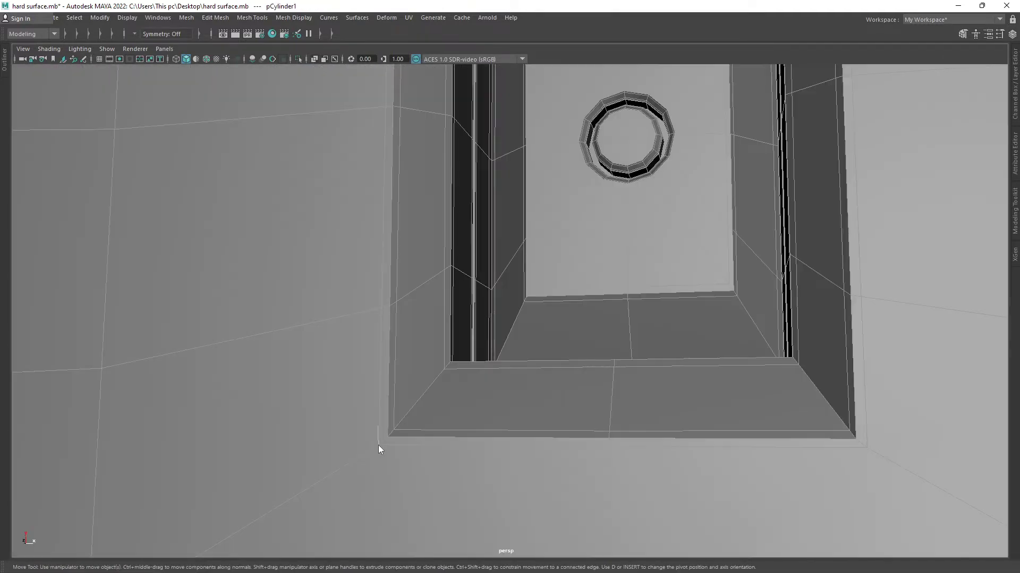
alt+drag(381, 405, 387, 353)
click(326, 392)
shift+right_drag(326, 392, 322, 349)
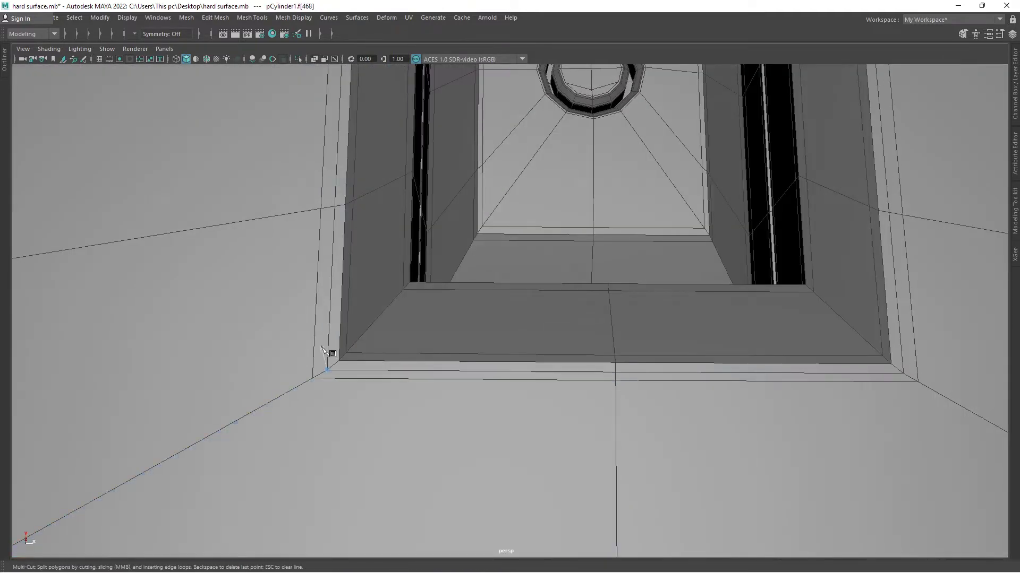
alt+drag(346, 375, 477, 297)
key(ctrl+e)
- Bevel the recess edge, undoing and redoing it after a smoothed preview
alt+drag(409, 377, 506, 235)
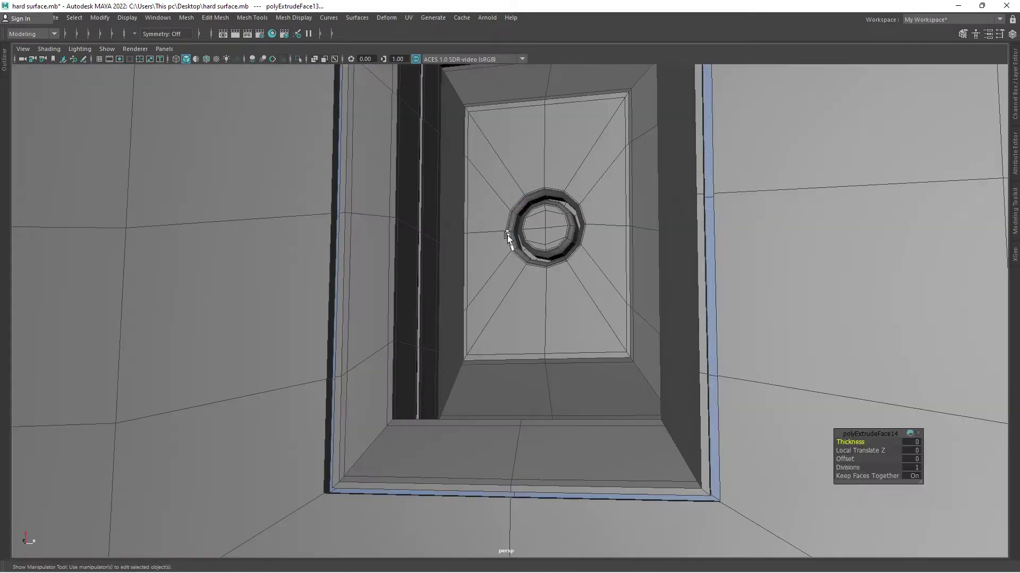
scroll(505, 235, up, 2)
mouse_move(266, 415)
alt+mouse_down()
mouse_move(457, 387)
mouse_move(578, 349)
alt+mouse_up()
key(ctrl+b)
key(3)
mouse_move(832, 295)
alt+mouse_down()
mouse_move(534, 234)
mouse_move(565, 352)
mouse_move(371, 483)
mouse_move(349, 477)
mouse_move(827, 459)
mouse_move(690, 404)
alt+mouse_up()
scroll(564, 344, up, 2)
key(ctrl+z)
key(ctrl+z)
key(ctrl+b)
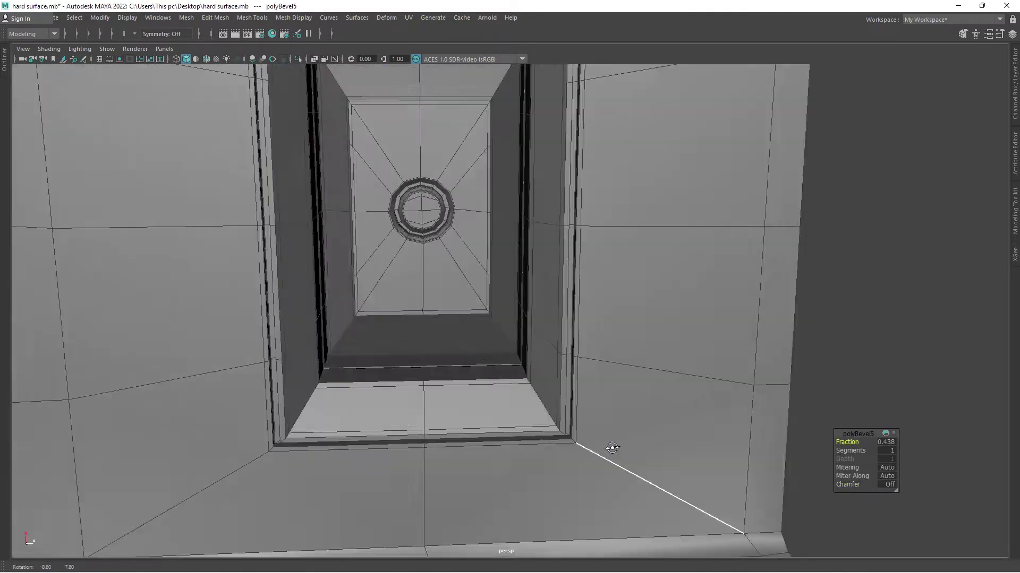
- Select a vertical recess edge and inspect the smoothed recess
scroll(626, 421, up, 3)
click(627, 420)
key(w)
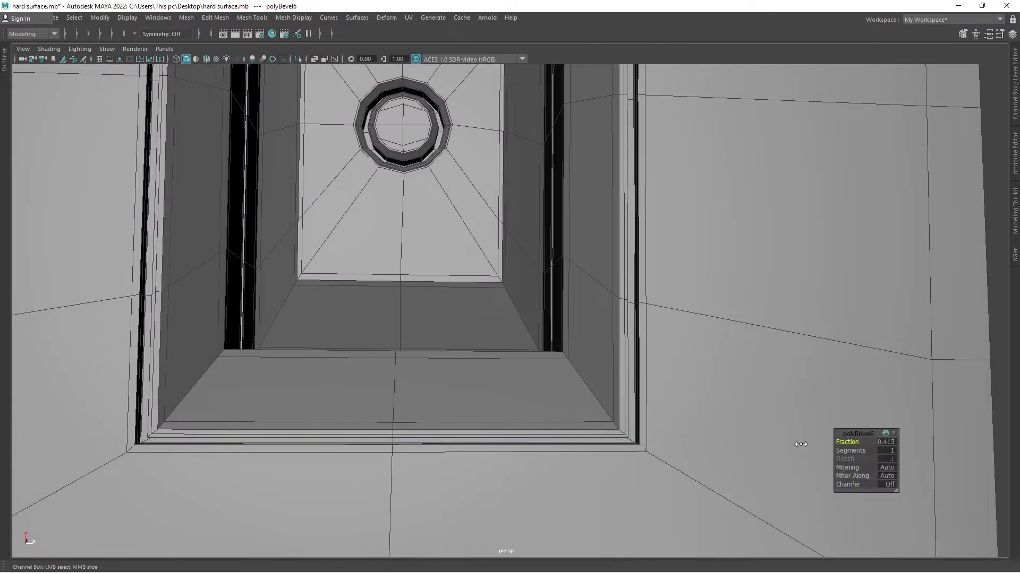
key(3)
mouse_move(800, 443)
alt+mouse_down()
mouse_move(663, 334)
mouse_move(436, 234)
mouse_move(630, 247)
mouse_move(374, 293)
mouse_move(480, 350)
mouse_move(569, 286)
mouse_move(519, 364)
alt+mouse_up()
- Mirror the part across the Z axis using the Mirror command
key(1)
shift+right_drag(477, 280, 460, 406)
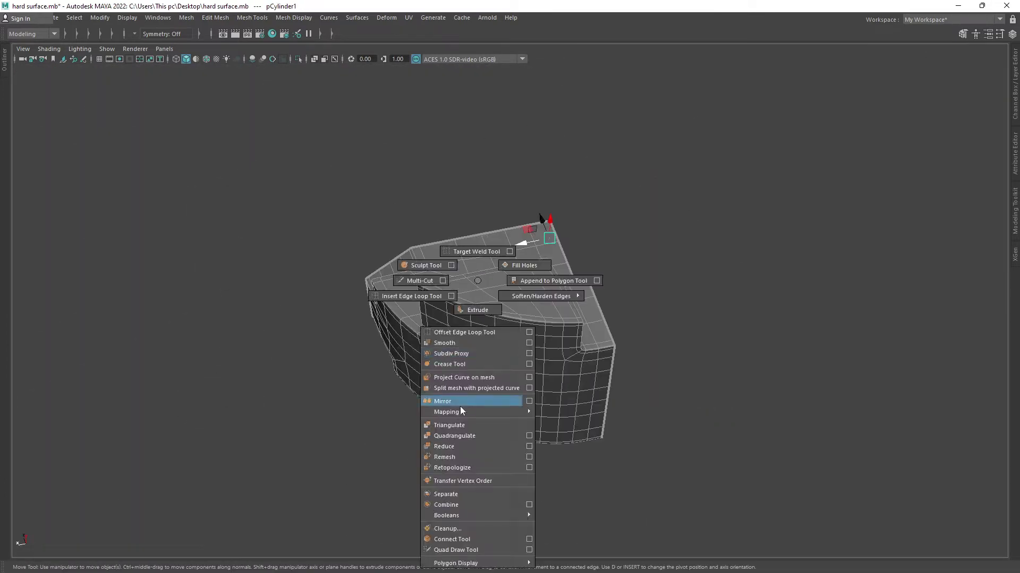
drag(922, 465, 639, 363)
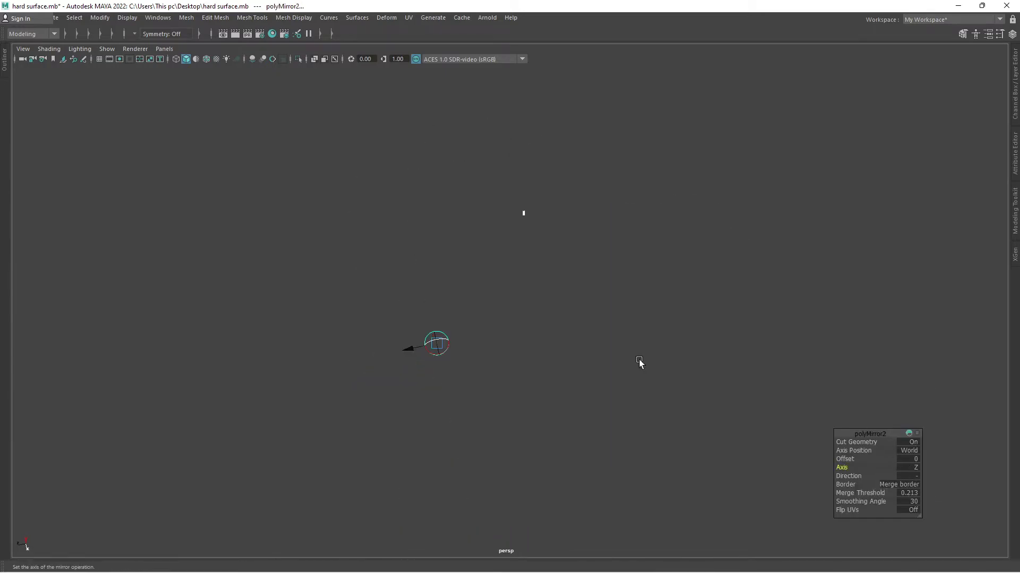
key(w)
key(3)
- Inspect the mirrored bracket slots from several angles and in four-panel layout
mouse_move(581, 323)
alt+mouse_down()
mouse_move(674, 272)
mouse_move(473, 289)
alt+mouse_up()
alt+right_drag(473, 289, 693, 326)
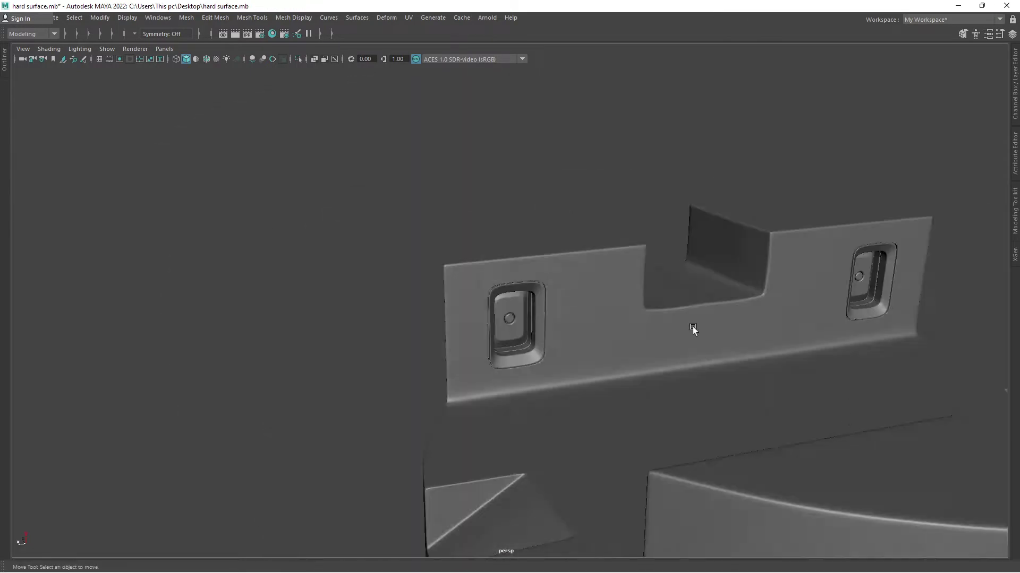
key(1)
alt+drag(693, 329, 606, 273)
key(space)
scroll(313, 371, up, 3)
scroll(313, 371, up, 2)
drag(311, 370, 262, 419)
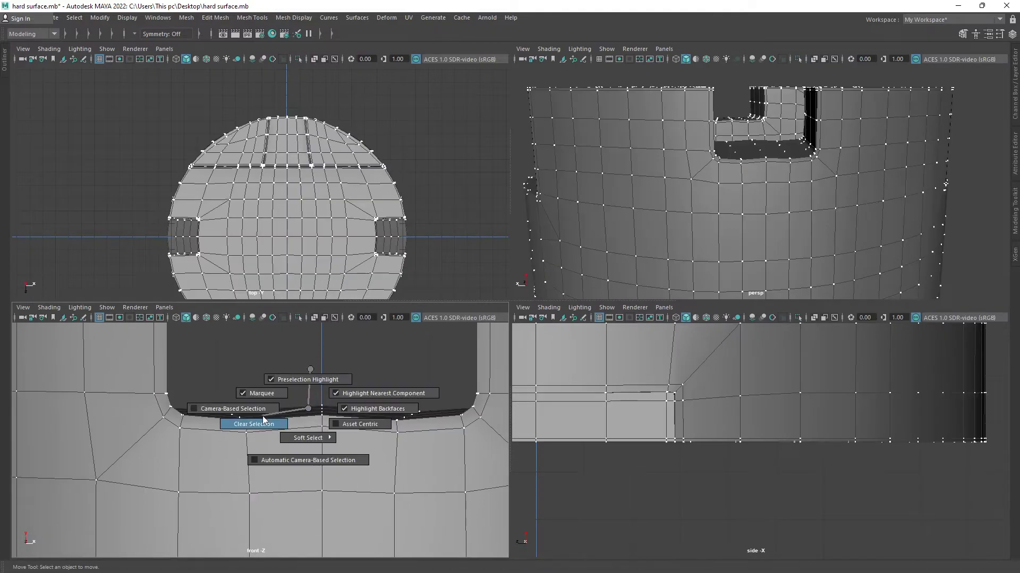
key(space)
- Review the smoothed mirrored part with its wire cage in perspective view
key(3)
mouse_move(632, 264)
alt+mouse_down()
mouse_move(814, 178)
mouse_move(584, 265)
alt+mouse_up()
alt+right_drag(584, 265, 518, 339)
key(2)
alt+drag(518, 339, 517, 310)
key(space)
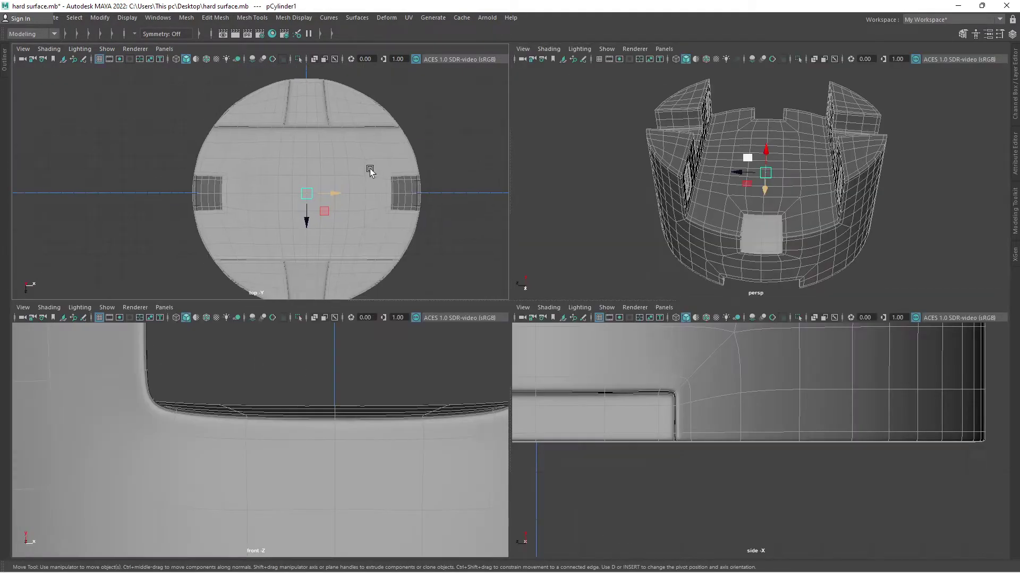
key(space)
mouse_move(512, 194)
alt+mouse_down()
mouse_move(547, 266)
mouse_move(547, 423)
mouse_move(471, 320)
mouse_move(535, 210)
mouse_move(479, 335)
alt+mouse_up()
scroll(547, 424, up, 3)
- Extrude and circularize the slanted pad faces, then sink the circle into the pad
key(ctrl+e)
key(ctrl+shift+c)
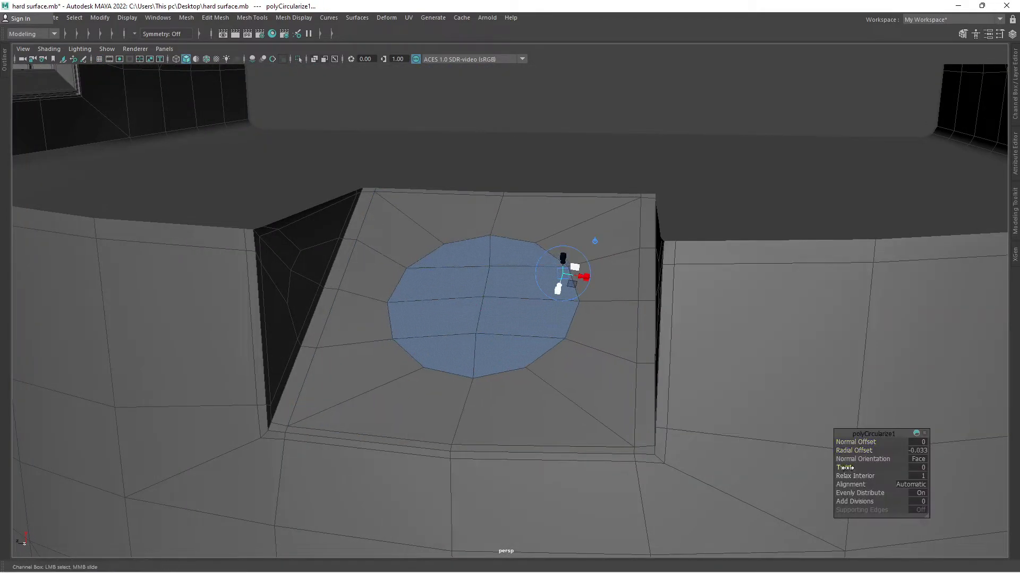
key(r)
mouse_move(398, 137)
alt+mouse_down()
mouse_move(482, 307)
mouse_move(462, 350)
mouse_move(475, 317)
alt+mouse_up()
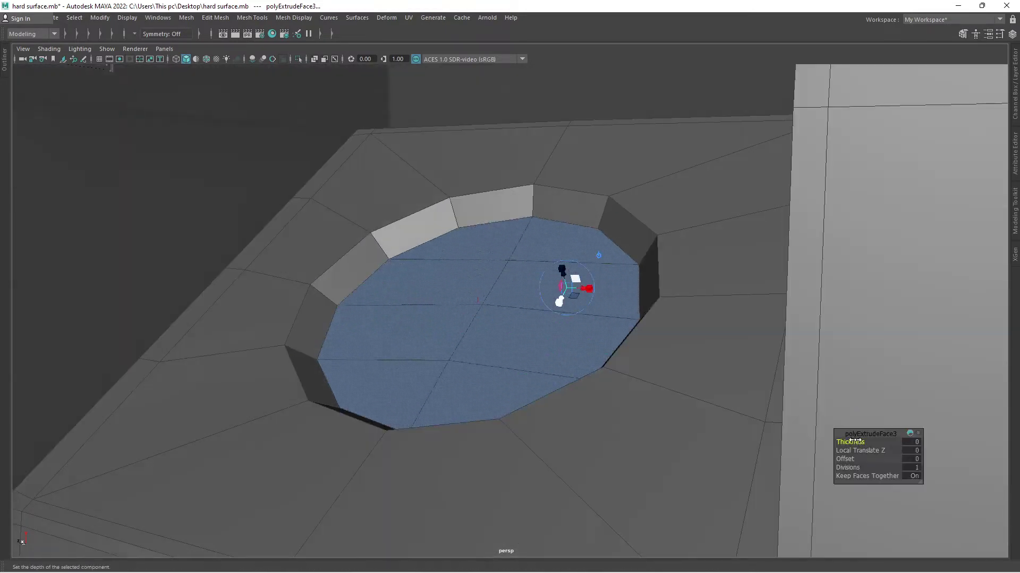
drag(852, 442, 828, 442)
alt+drag(664, 393, 587, 368)
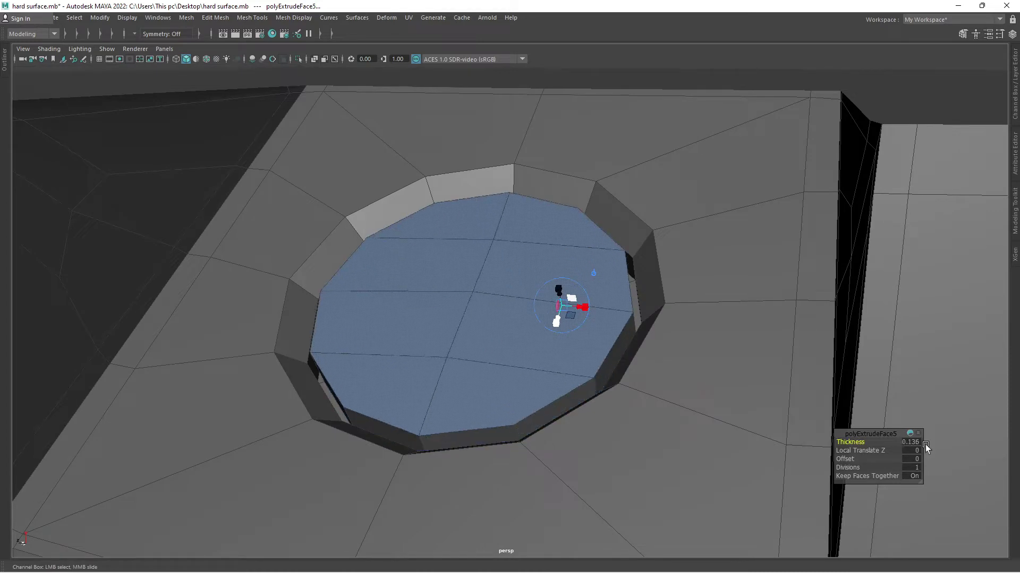
- Extrude the inner cap faces up to a thickness of 0.204
mouse_move(533, 397)
alt+mouse_down()
mouse_move(492, 380)
mouse_move(491, 206)
mouse_move(581, 324)
mouse_move(398, 270)
alt+mouse_up()
click(491, 206)
key(ctrl+z)
key(ctrl+e)
drag(850, 441, 613, 376)
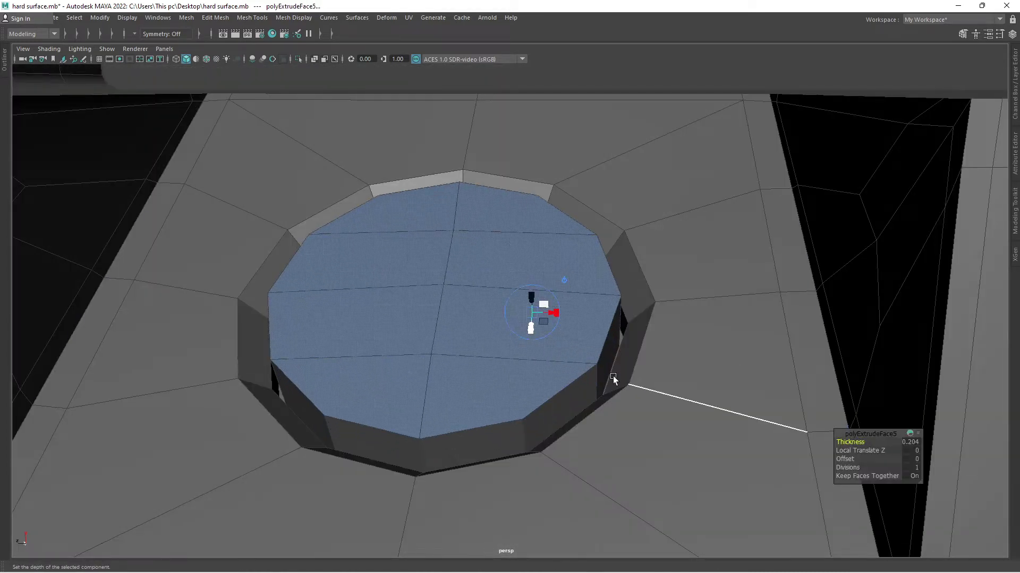
- Bevel the ring's edge loops at fraction 0.5 with chamfering off
shift+double_click(407, 193)
key(ctrl+b)
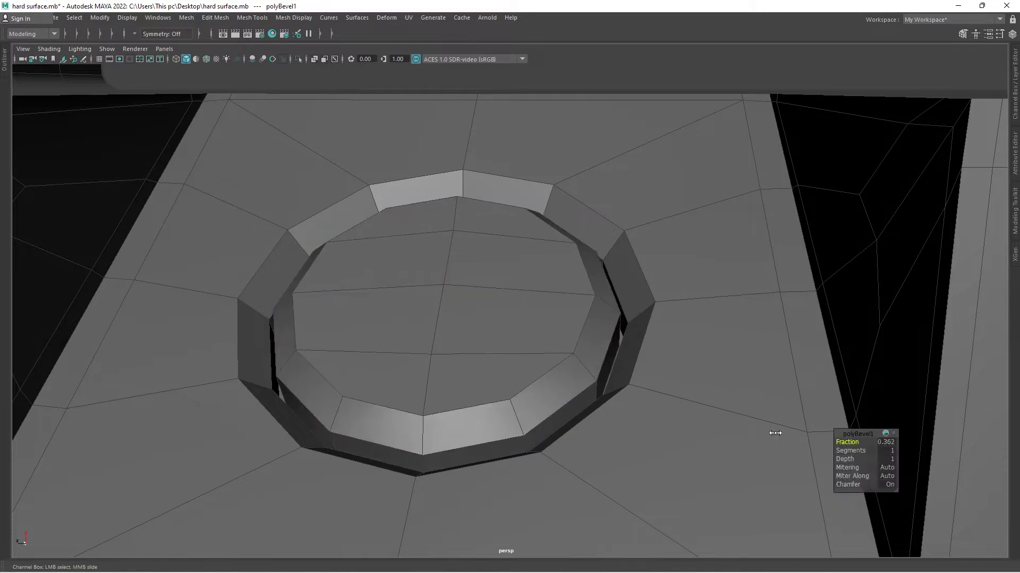
key(ctrl+b)
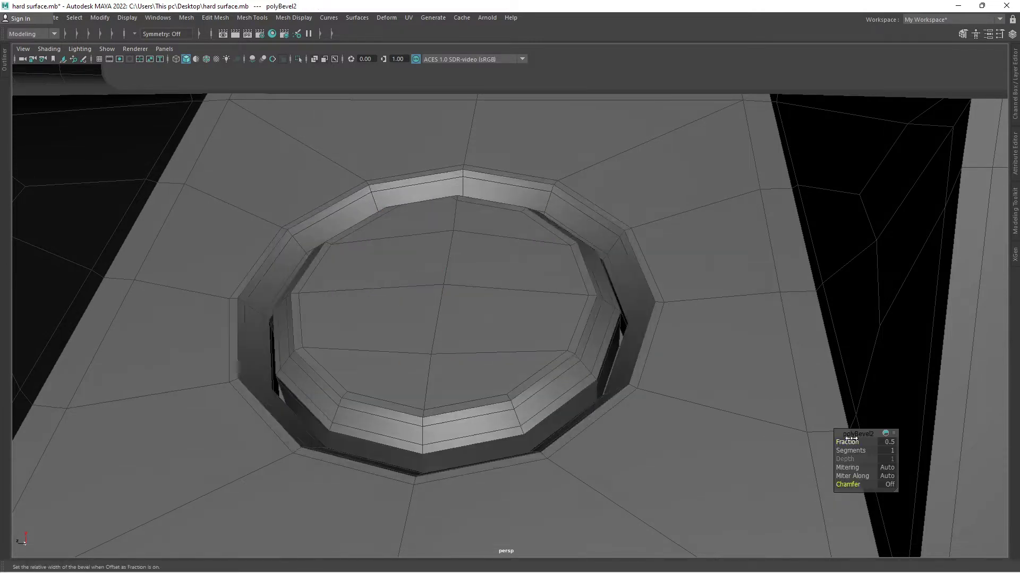
scroll(755, 440, down, 5)
alt+drag(485, 327, 469, 297)
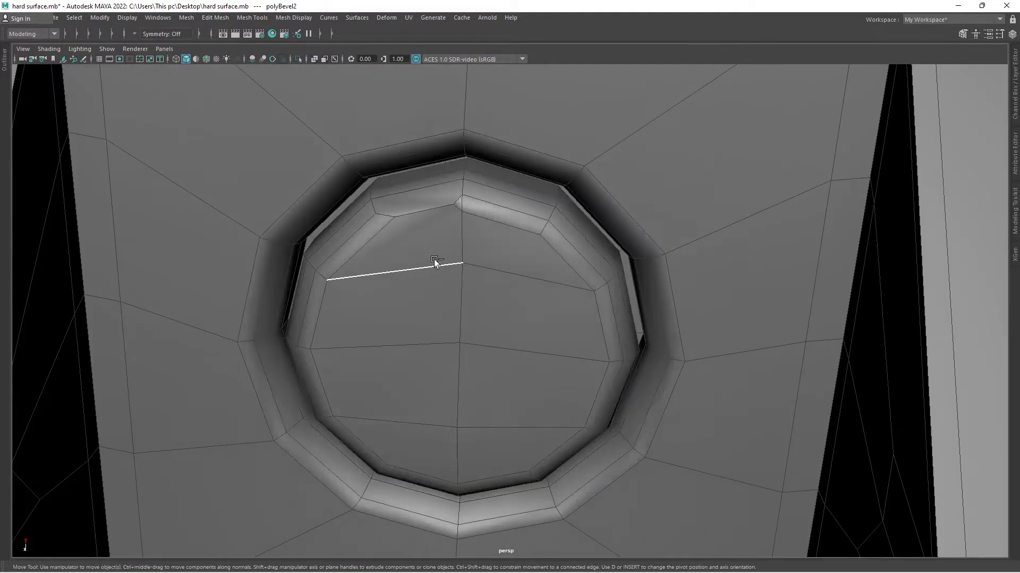
middle_drag(435, 264, 799, 486)
click(888, 484)
key(3)
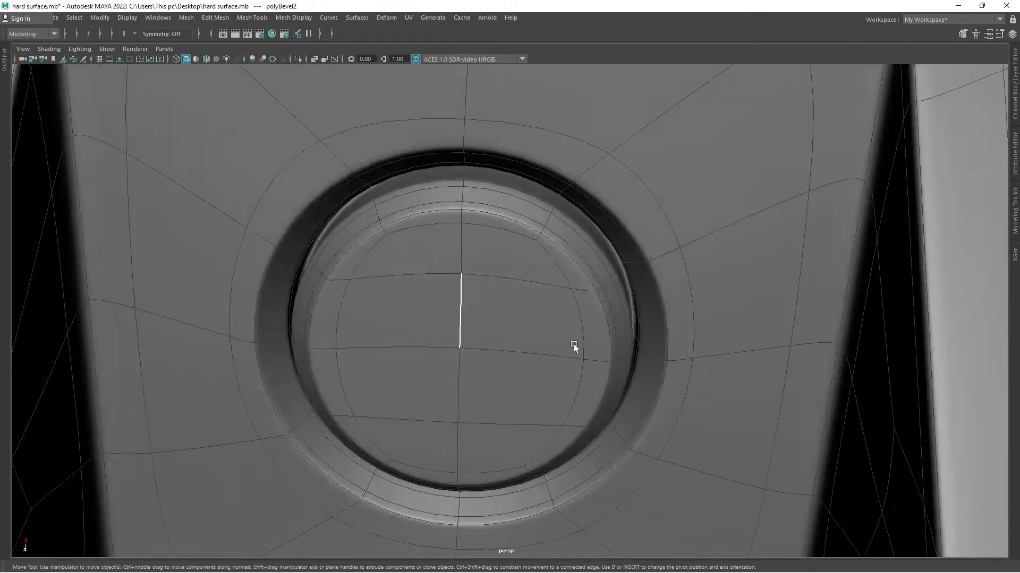
- Select the small disk at the floor's centre
scroll(574, 344, down, 5)
mouse_move(867, 186)
alt+mouse_down()
mouse_move(505, 289)
mouse_move(499, 304)
alt+mouse_up()
click(499, 303)
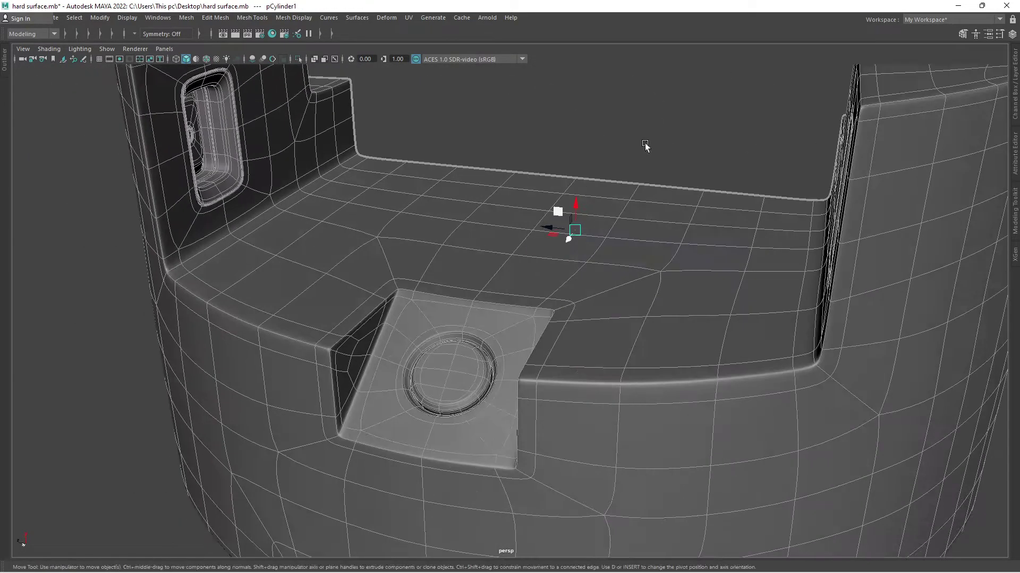
scroll(644, 148, down, 4)
alt+drag(713, 171, 449, 219)
- Scale up the centre disk and check its channel values
drag(471, 260, 531, 255)
key(space)
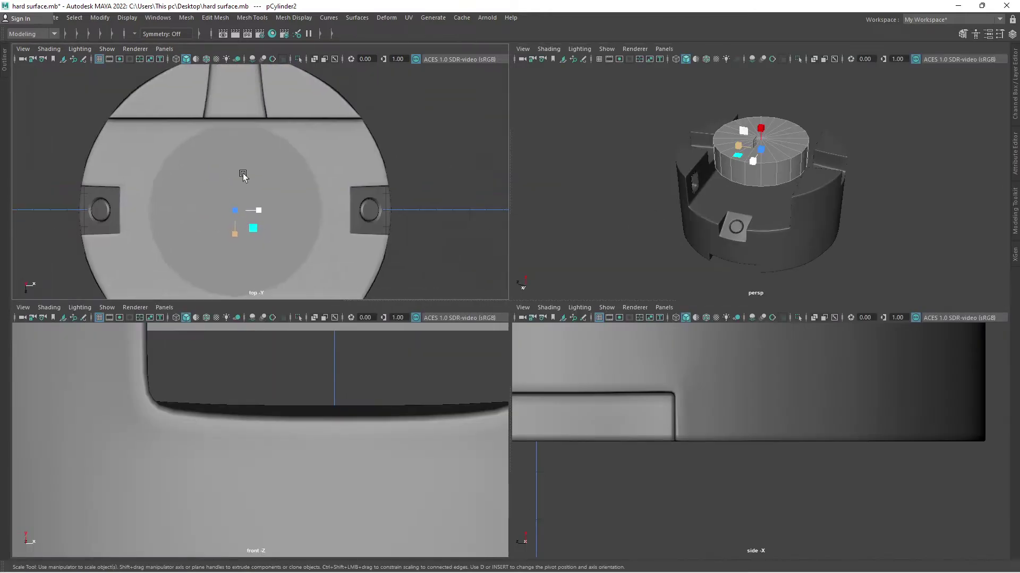
scroll(407, 136, up, 5)
key(space)
scroll(583, 223, up, 3)
key(ctrl+a)
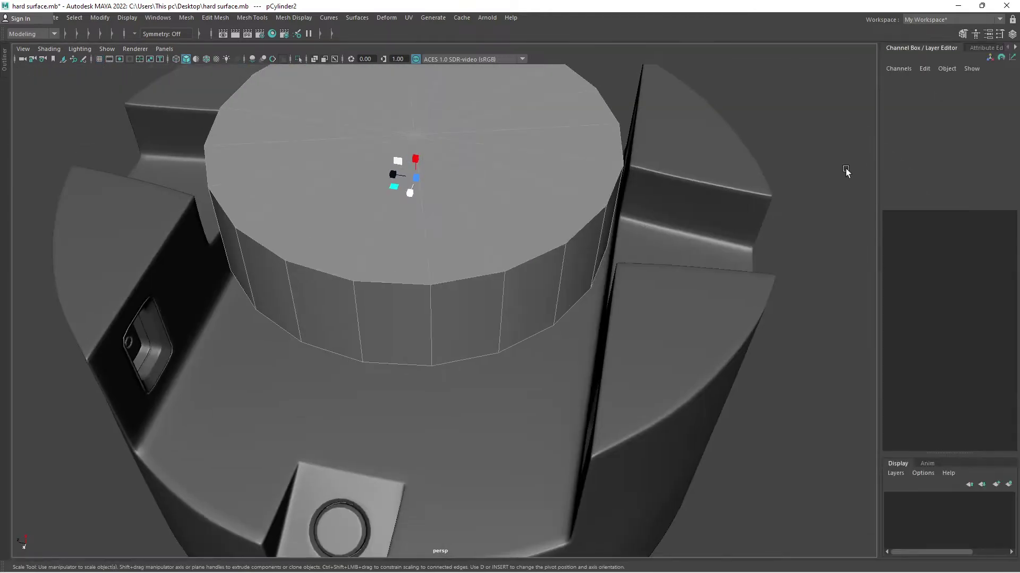
key(ctrl+a)
alt+drag(637, 266, 637, 223)
key(w)
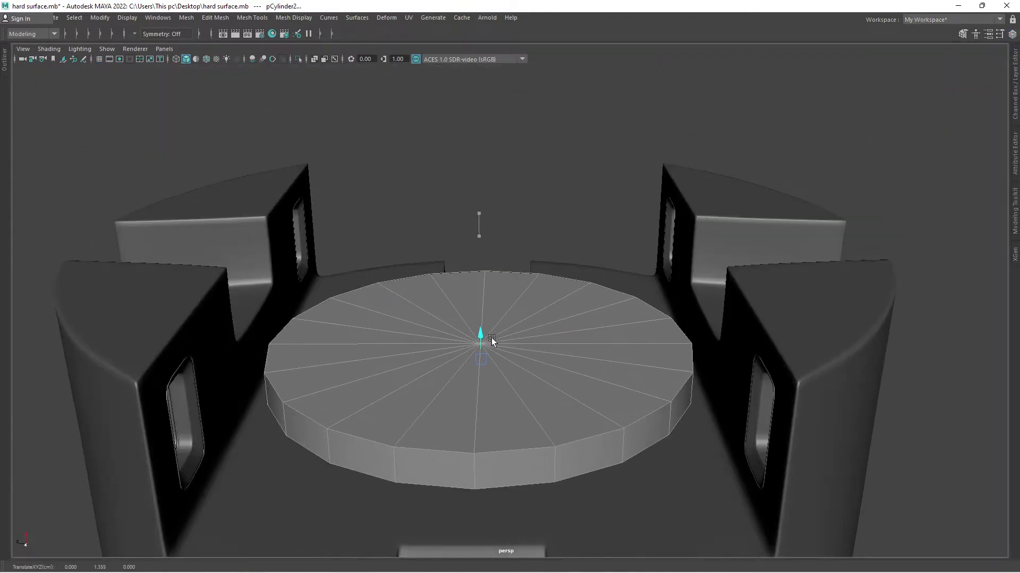
- Select the cylinder's top cap and apply the existing standardSurface1 material
key(space)
scroll(732, 410, down, 3)
key(space)
scroll(406, 304, up, 5)
key(F11)
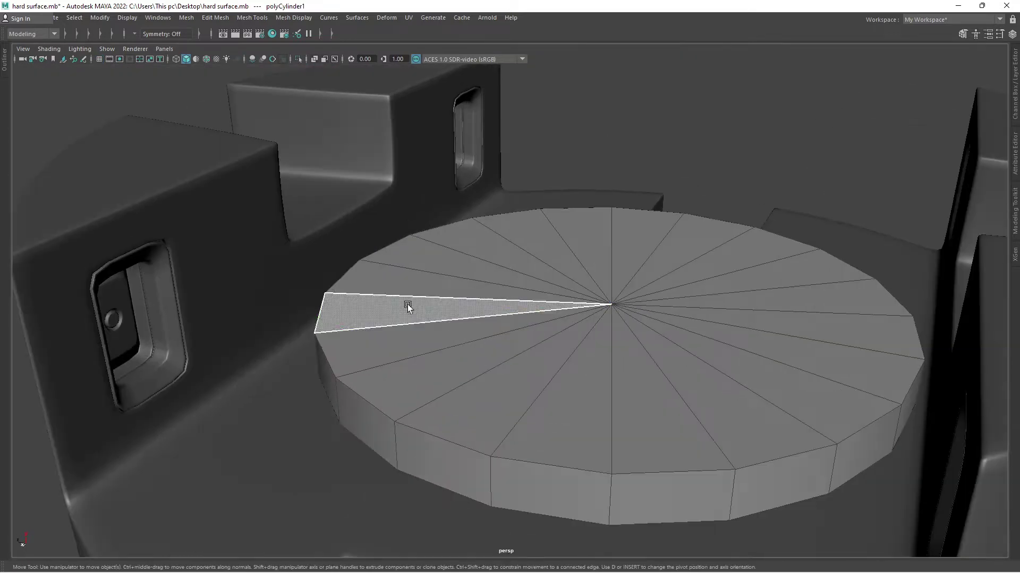
double_click(557, 397)
alt+drag(609, 296, 846, 166)
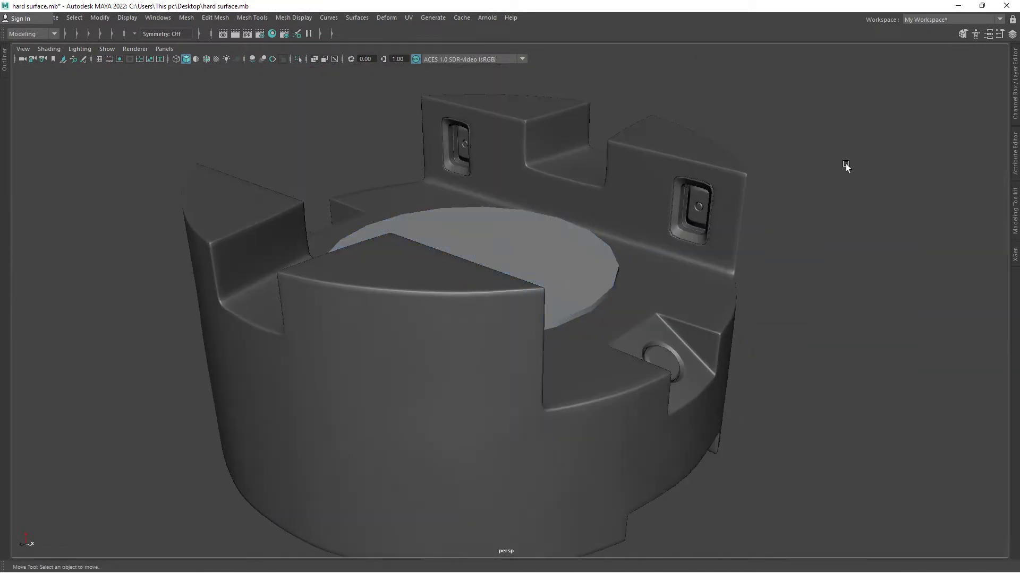
right_drag(607, 250, 684, 550)
- Isolate the cylinder and extrude its cap with an inward inset
alt+drag(684, 550, 647, 300)
alt+drag(699, 174, 551, 380)
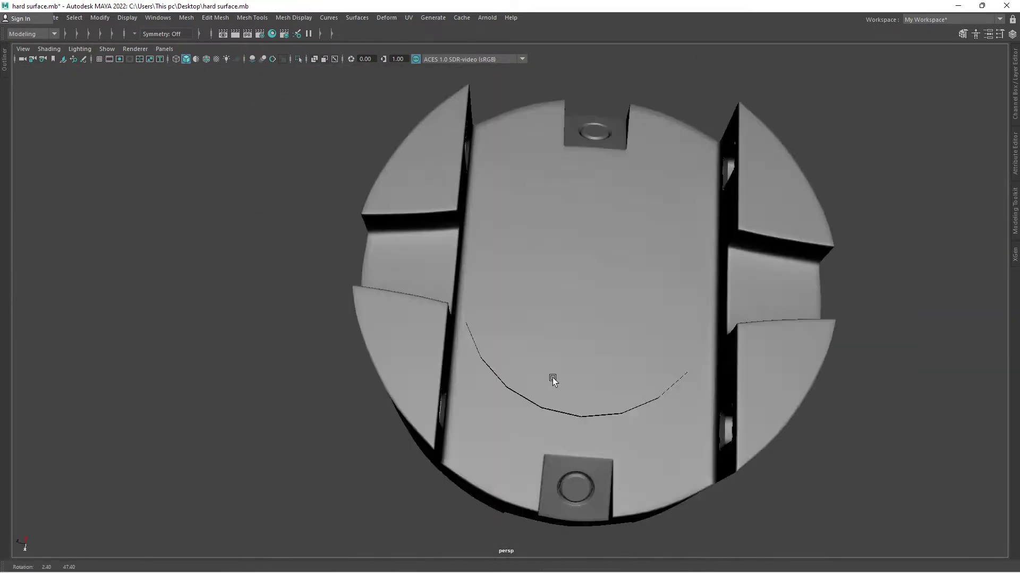
click(616, 387)
key(ctrl+1)
scroll(596, 332, up, 3)
scroll(459, 372, down, 3)
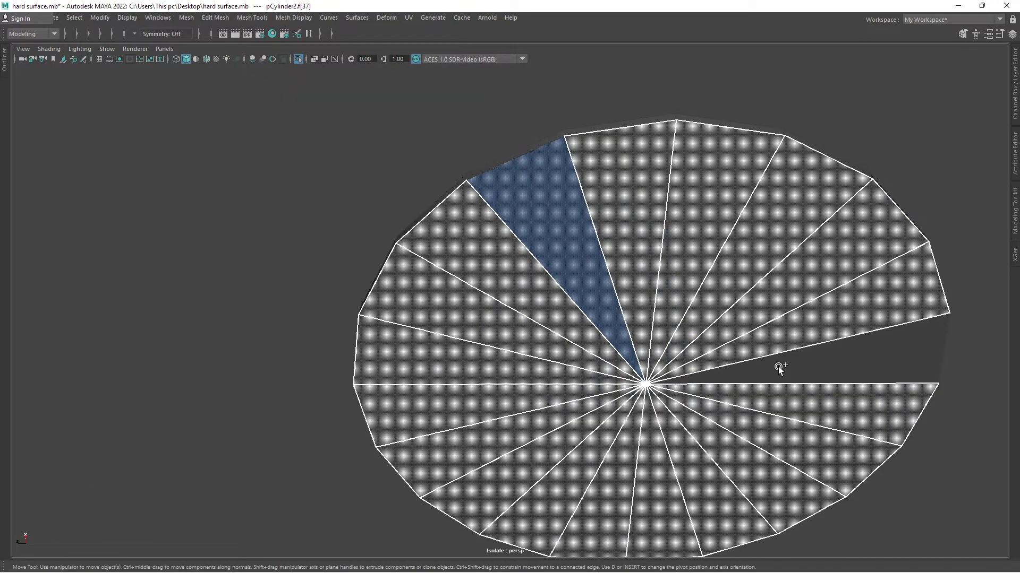
double_click(777, 367)
key(ctrl+e)
mouse_move(587, 430)
alt+mouse_down()
mouse_move(684, 387)
mouse_move(625, 498)
mouse_move(537, 292)
mouse_move(595, 186)
mouse_move(551, 288)
mouse_move(570, 286)
mouse_move(346, 282)
mouse_move(575, 269)
mouse_move(489, 257)
alt+mouse_up()
key(w)
- Bevel the cap's edges with chamfering off
key(ctrl+F10)
scroll(533, 280, up, 2)
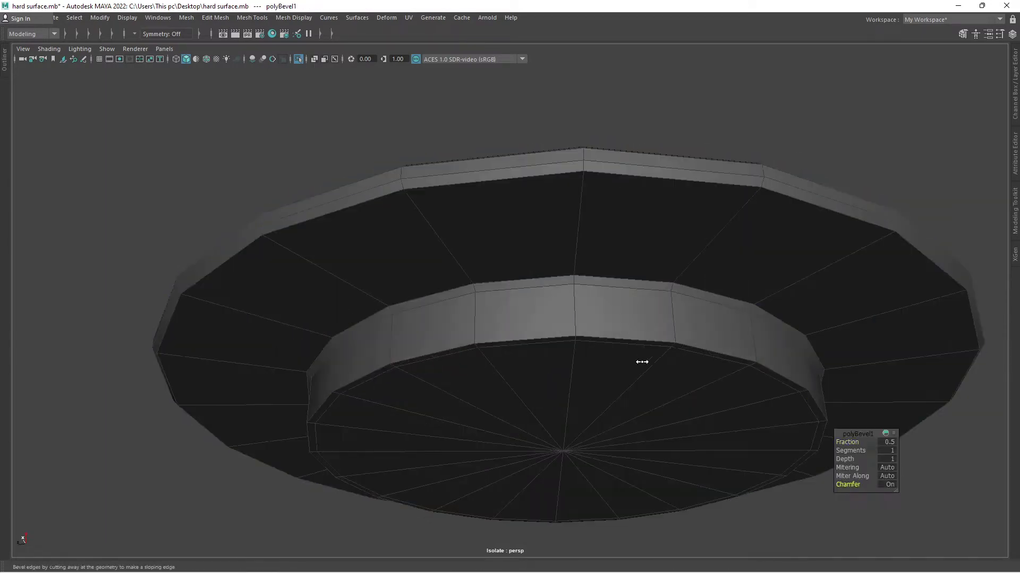
mouse_move(642, 361)
mouse_down()
mouse_move(655, 369)
mouse_move(603, 352)
mouse_up()
mouse_move(705, 186)
alt+mouse_down()
mouse_move(661, 269)
mouse_move(443, 374)
alt+mouse_up()
click(661, 269)
- Exit isolation and view the full model with the finished disk
right_drag(710, 187, 728, 158)
key(ctrl+1)
mouse_move(728, 159)
alt+mouse_down()
mouse_move(673, 311)
mouse_move(583, 378)
mouse_move(489, 318)
mouse_move(620, 176)
alt+mouse_up()
alt+drag(520, 291, 455, 296)
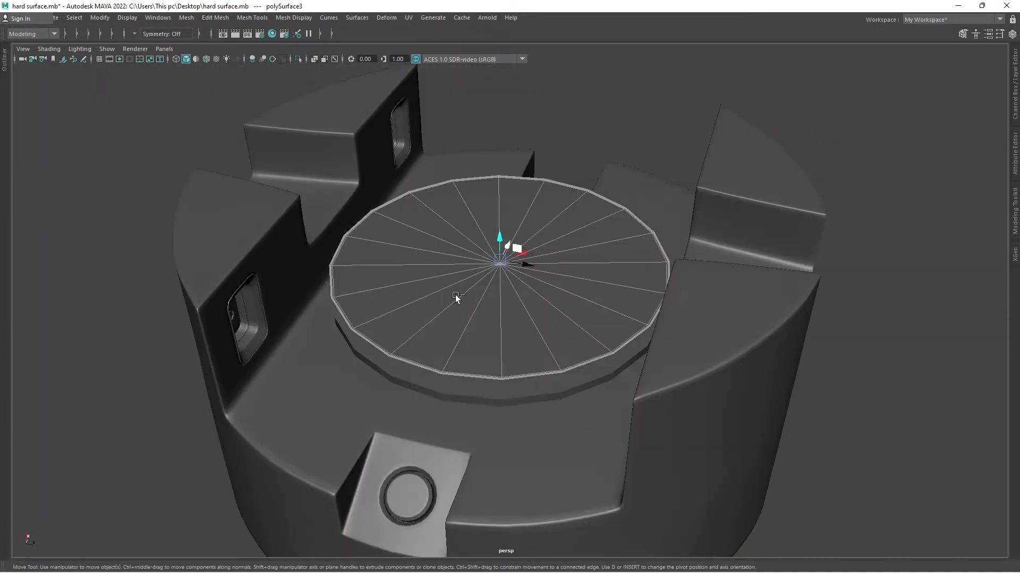
scroll(291, 205, up, 5)
scroll(82, 287, down, 5)
alt+drag(82, 287, 494, 324)
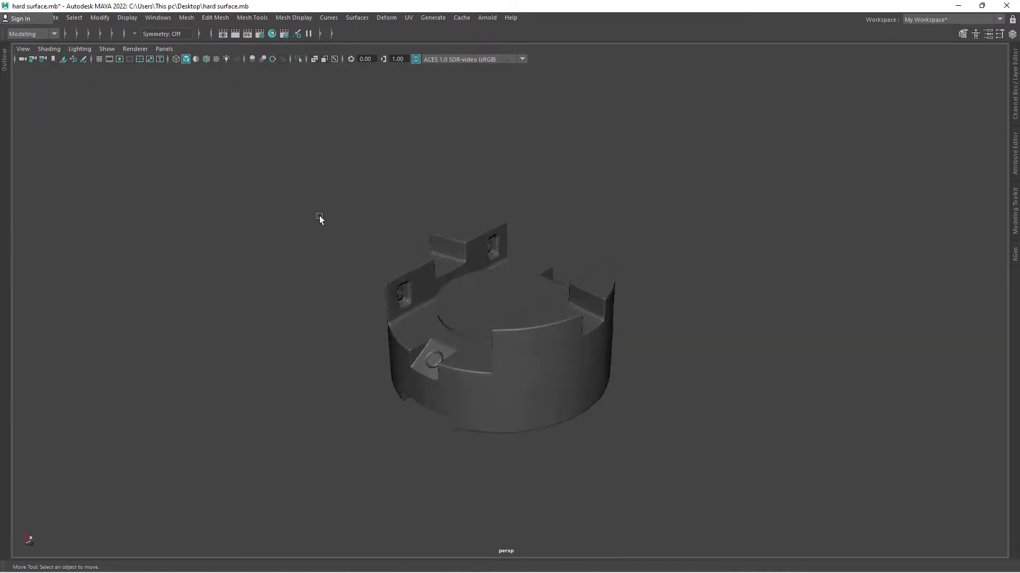
- Open the outliner and cut a grid of edges across the disk cap's ring
click(4, 59)
click(41, 56)
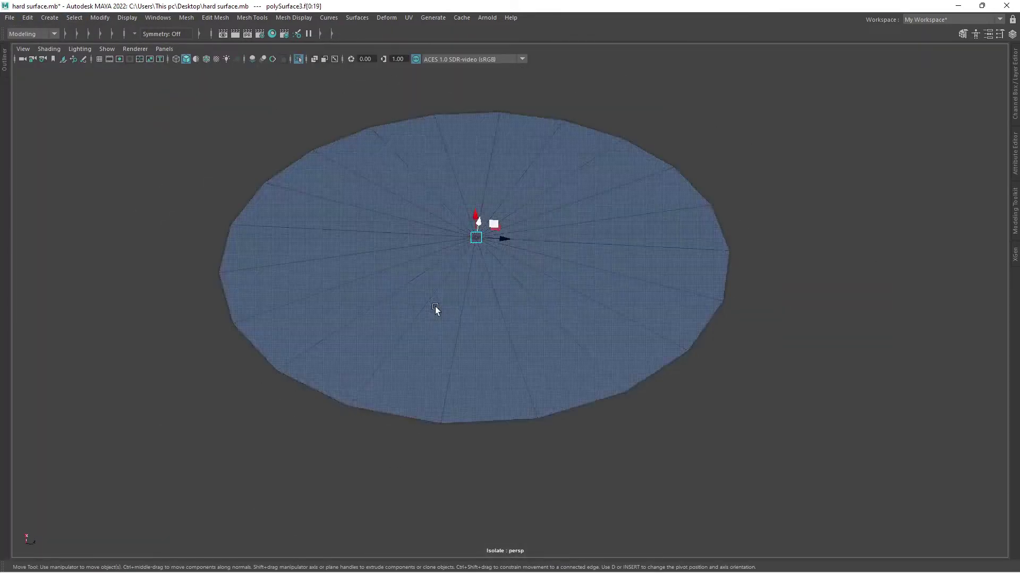
mouse_move(520, 392)
alt+mouse_down()
mouse_move(444, 355)
mouse_move(404, 278)
alt+mouse_up()
mouse_move(644, 271)
alt+mouse_down()
mouse_move(537, 244)
mouse_move(668, 392)
mouse_move(539, 383)
mouse_move(527, 271)
alt+mouse_up()
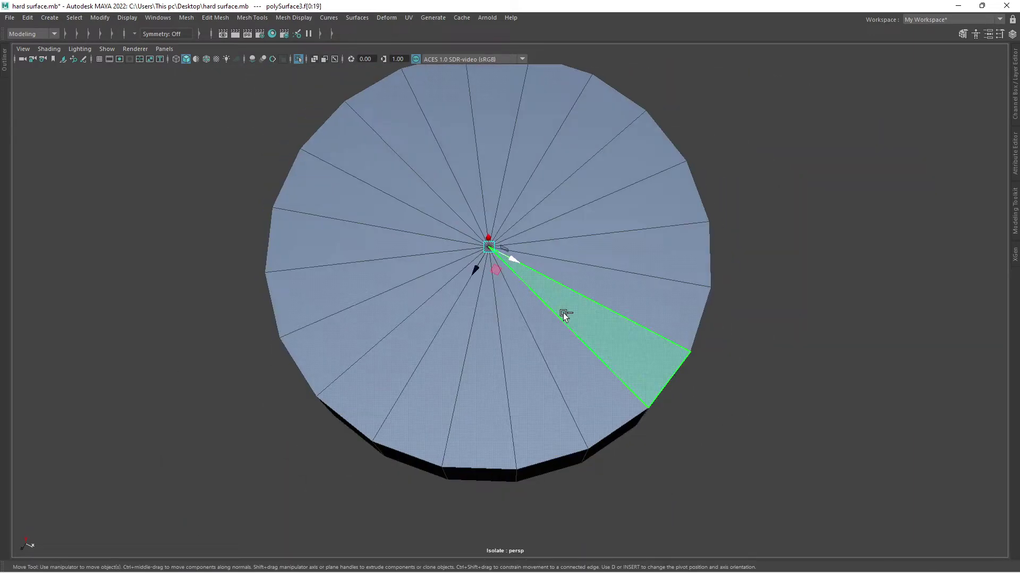
key(space)
key(space)
shift+right_drag(276, 288, 436, 375)
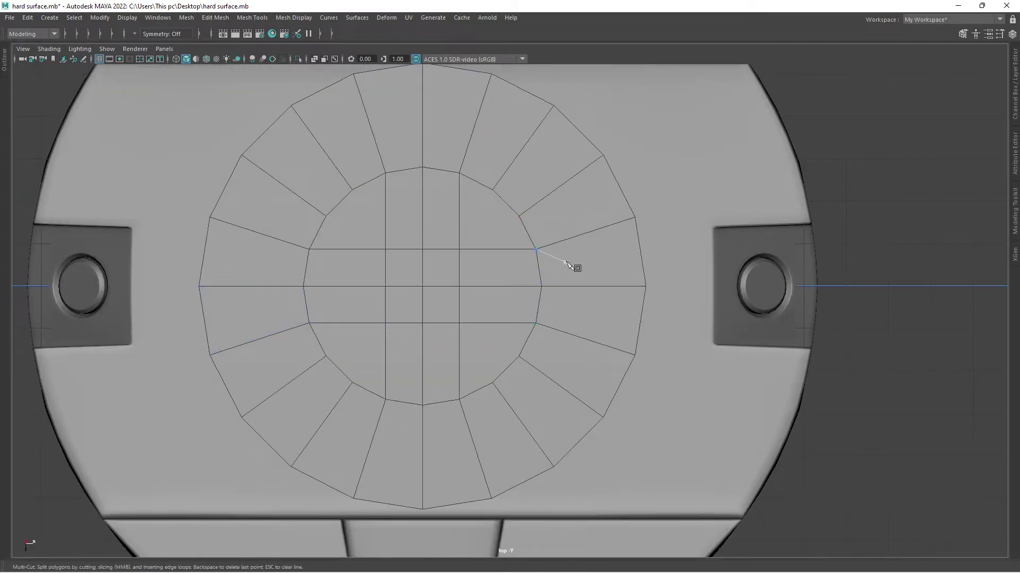
- Isolate the disc in a maximized perspective view and switch to edge mode
key(space)
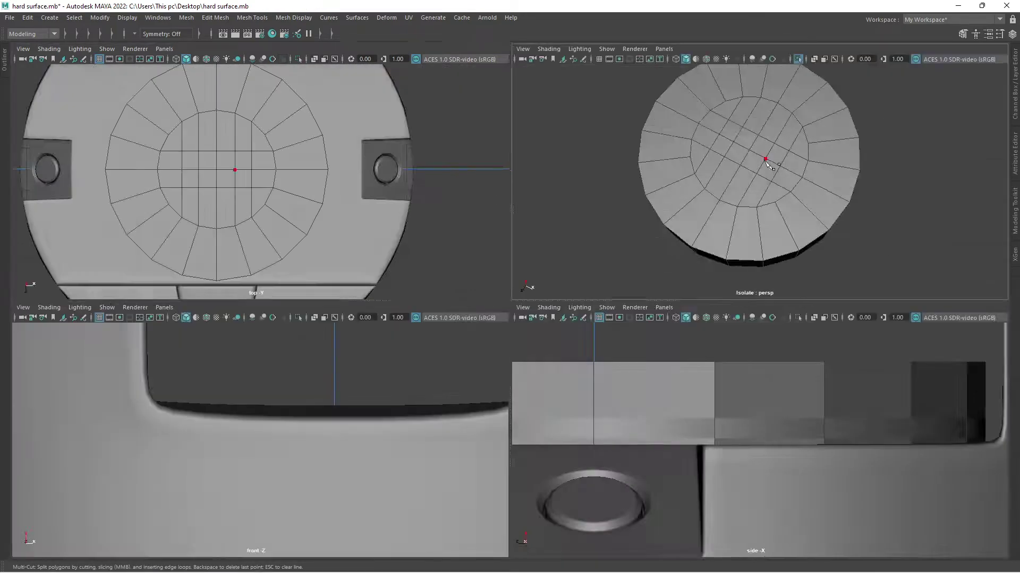
key(space)
mouse_move(496, 250)
alt+mouse_down()
mouse_move(487, 326)
mouse_move(511, 259)
mouse_move(454, 228)
alt+mouse_up()
key(w)
key(ctrl+1)
key(F10)
- Remove the two rim faces of the disc to open a rectangular notch
scroll(401, 293, up, 2)
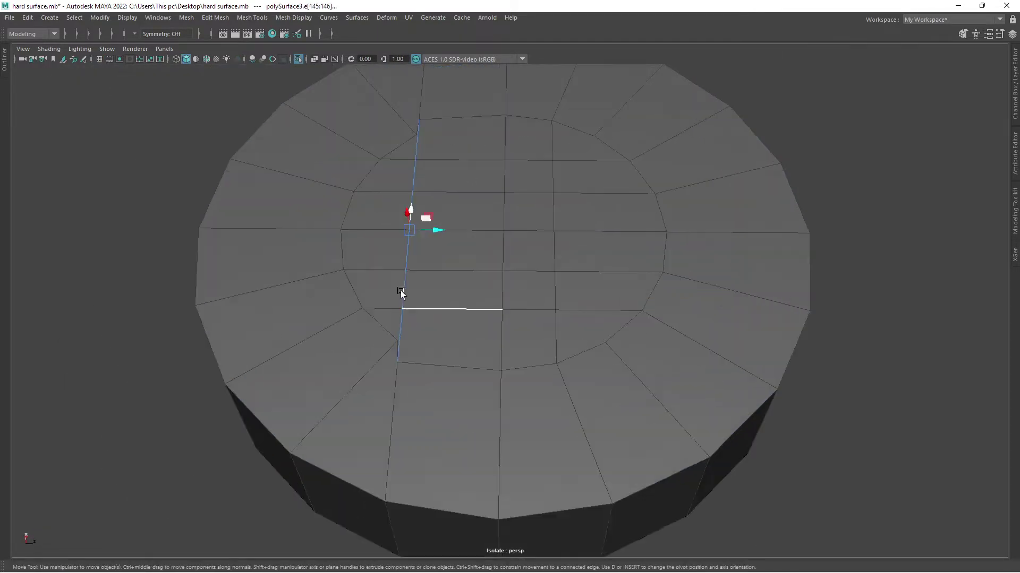
key(F9)
alt+drag(365, 177, 416, 160)
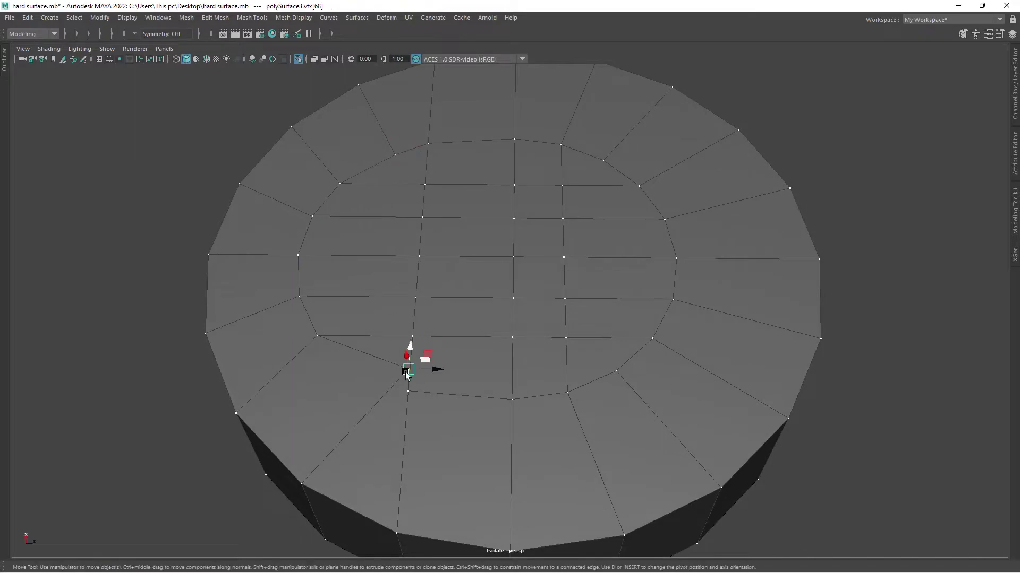
alt+drag(529, 352, 541, 175)
key(F10)
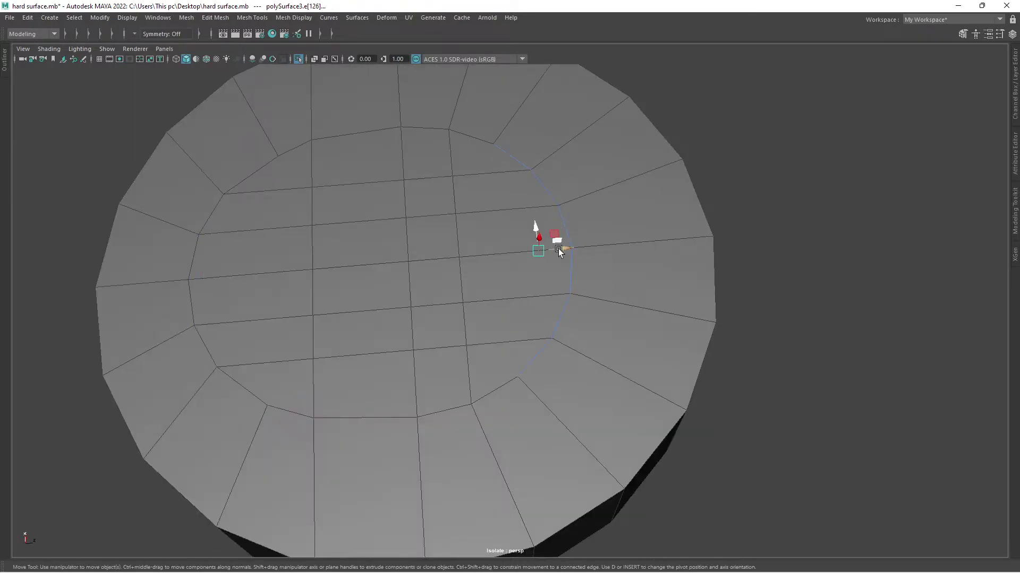
alt+drag(559, 251, 476, 352)
alt+drag(486, 113, 400, 358)
scroll(419, 353, up, 5)
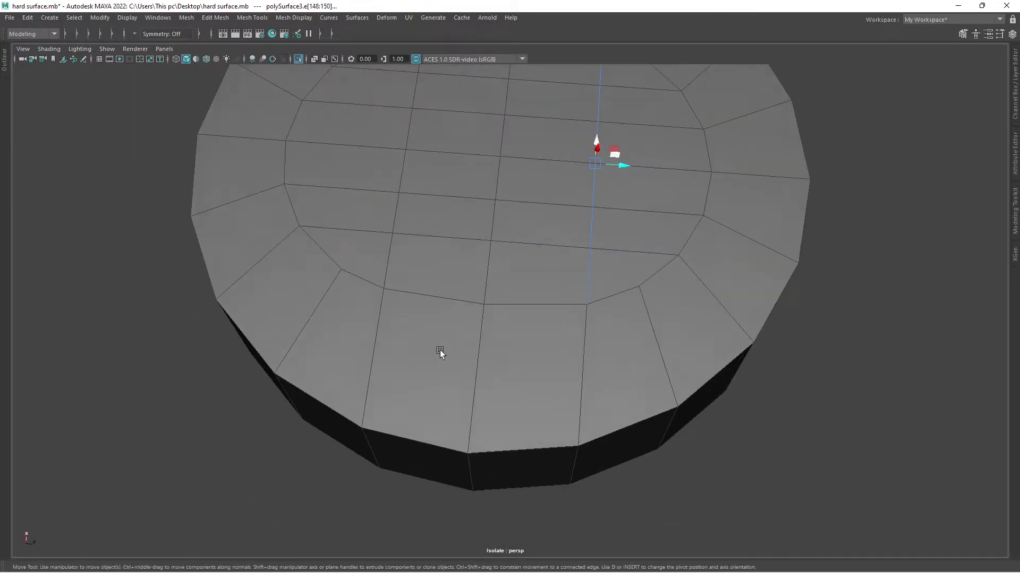
key(F11)
click(449, 344)
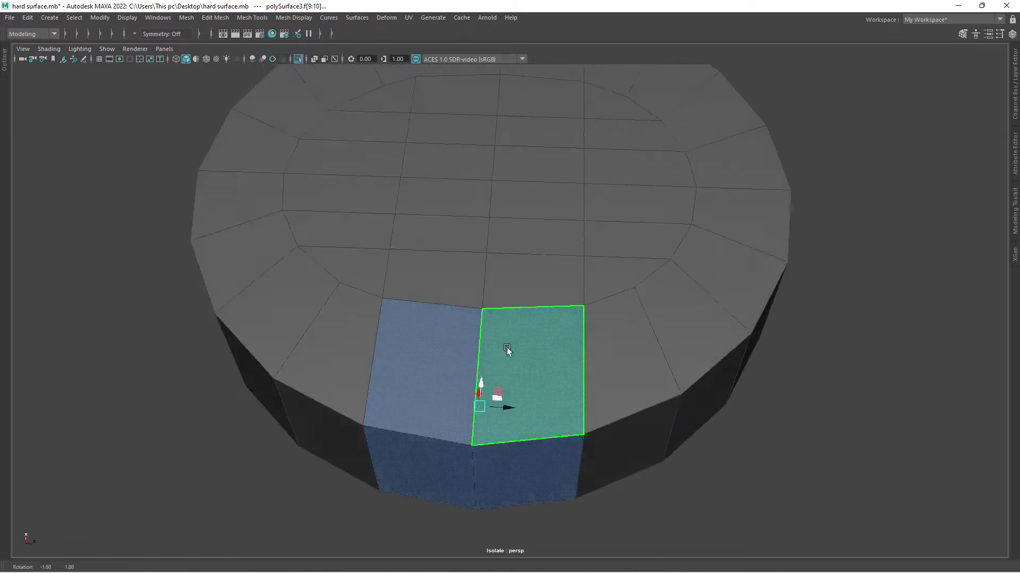
key(ctrl+e)
mouse_move(504, 357)
alt+mouse_down()
mouse_move(541, 488)
mouse_move(514, 212)
alt+mouse_up()
- Extrude the notch's border edges and bridge them into new side walls
key(F10)
double_click(626, 250)
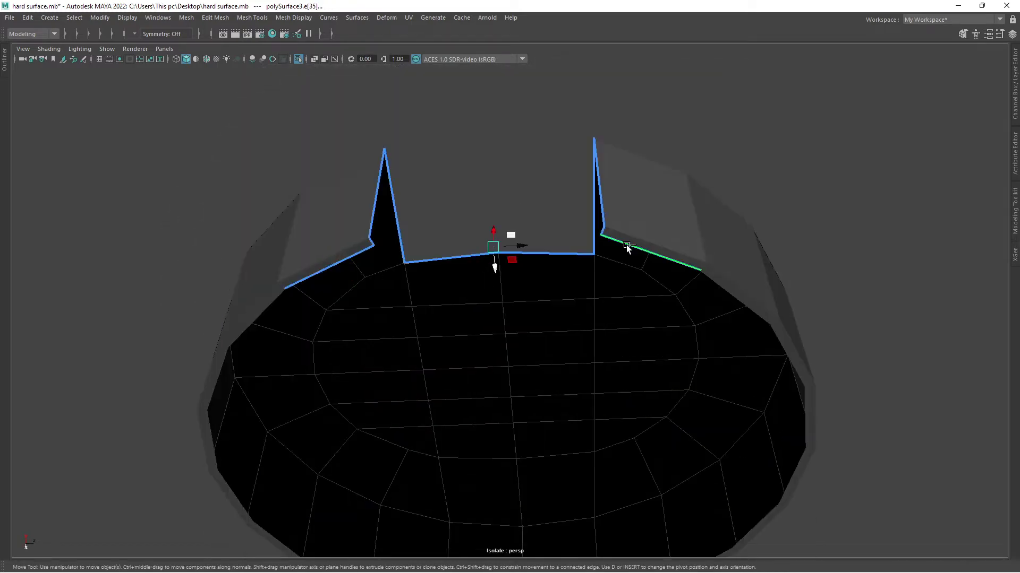
mouse_move(626, 245)
alt+mouse_down()
mouse_move(342, 125)
mouse_move(410, 191)
alt+mouse_up()
key(F9)
click(499, 213)
mouse_move(556, 154)
alt+mouse_down()
mouse_move(510, 228)
mouse_move(446, 266)
mouse_move(565, 280)
alt+mouse_up()
click(482, 278)
key(ctrl+e)
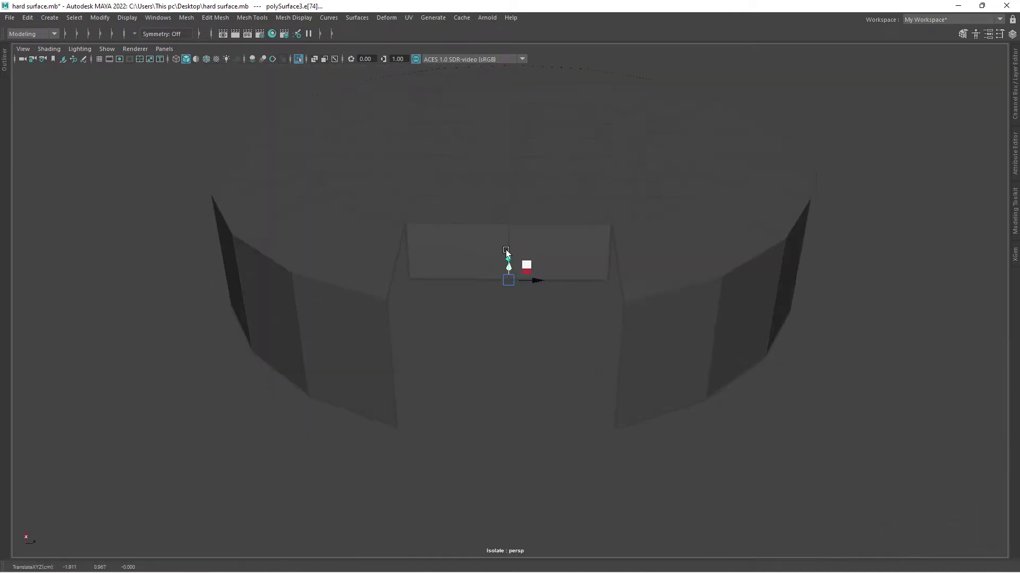
alt+drag(483, 279, 490, 330)
mouse_move(445, 377)
alt+mouse_down()
mouse_move(590, 342)
mouse_move(447, 335)
alt+mouse_up()
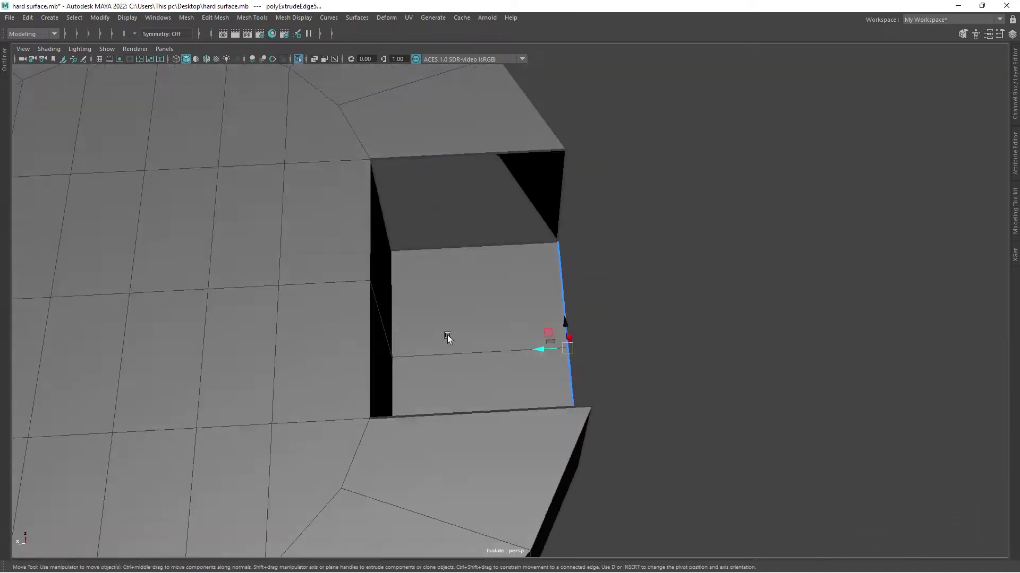
shift+right_drag(447, 335, 340, 392)
mouse_move(339, 392)
alt+mouse_down()
mouse_move(471, 317)
mouse_move(592, 295)
mouse_move(446, 334)
alt+mouse_up()
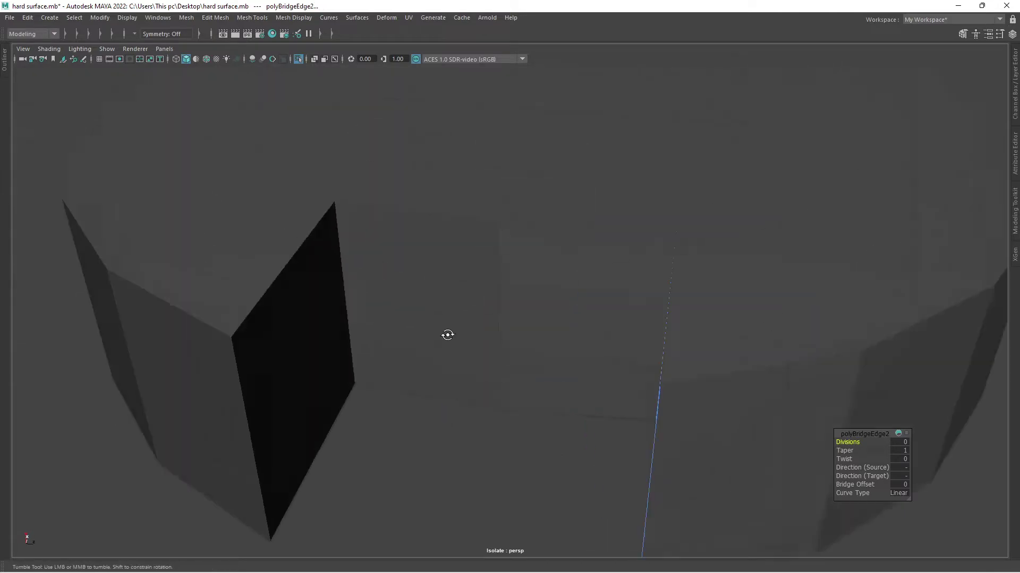
- Bevel the notch's rim edges with a 0.138 fraction
shift+right_drag(446, 334, 339, 390)
mouse_move(340, 391)
alt+mouse_down()
mouse_move(311, 303)
mouse_move(326, 253)
mouse_move(343, 288)
alt+mouse_up()
click(343, 288)
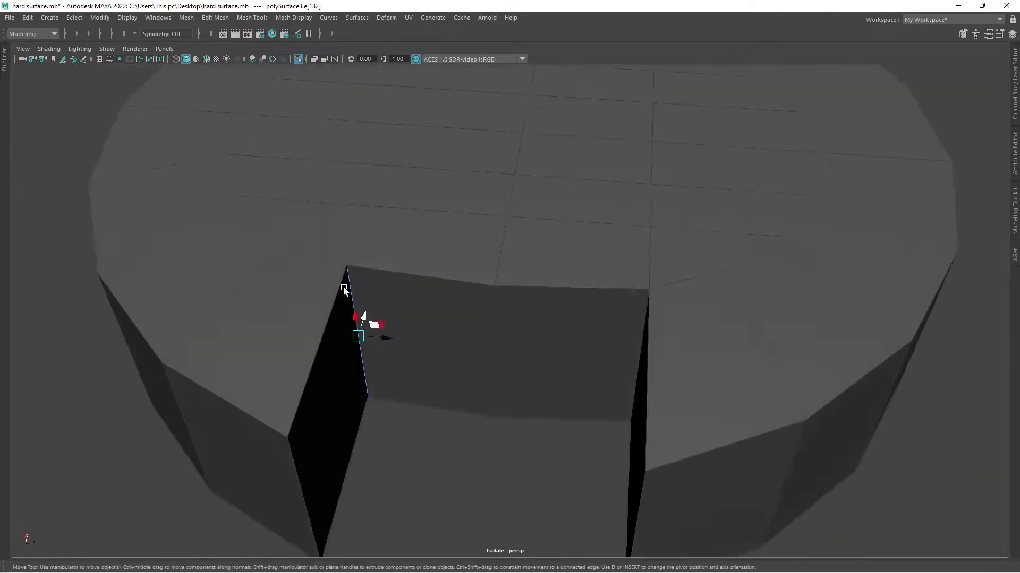
scroll(343, 288, up, 5)
scroll(155, 228, down, 3)
alt+middle_drag(155, 228, 334, 281)
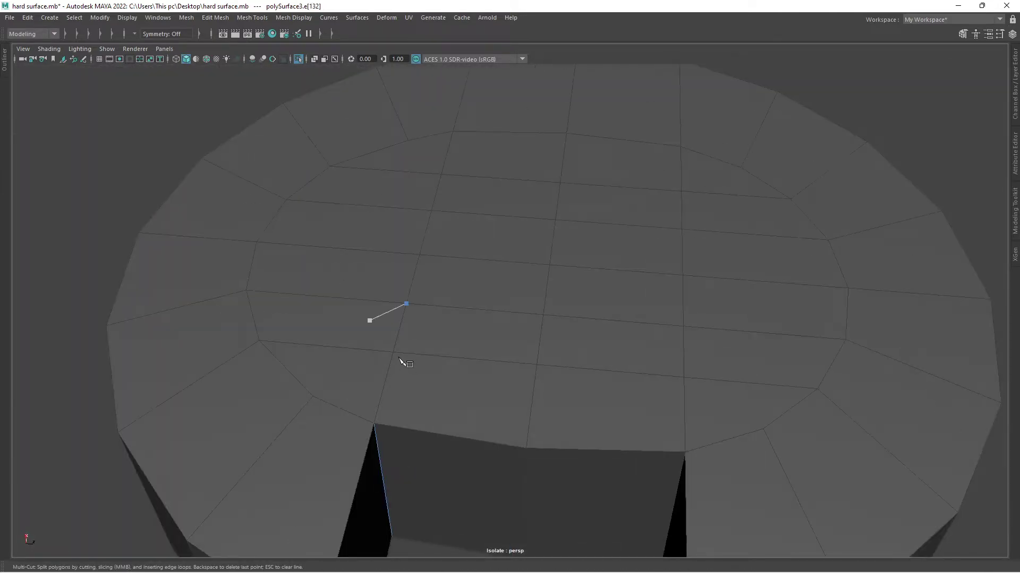
scroll(402, 362, down, 5)
mouse_move(394, 399)
alt+mouse_down()
mouse_move(441, 346)
mouse_move(486, 355)
alt+mouse_up()
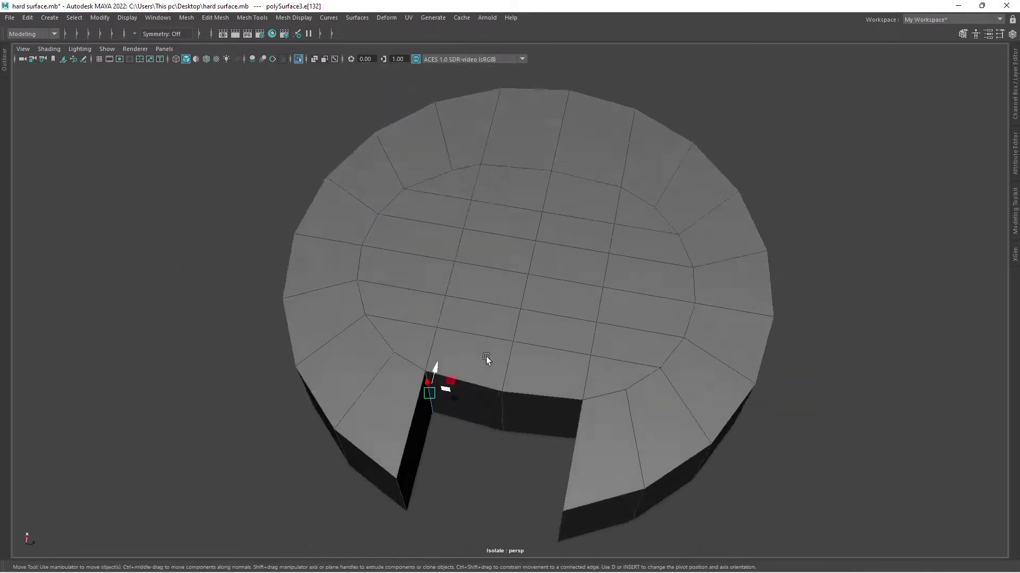
scroll(486, 356, up, 5)
click(371, 431)
alt+drag(371, 432, 623, 384)
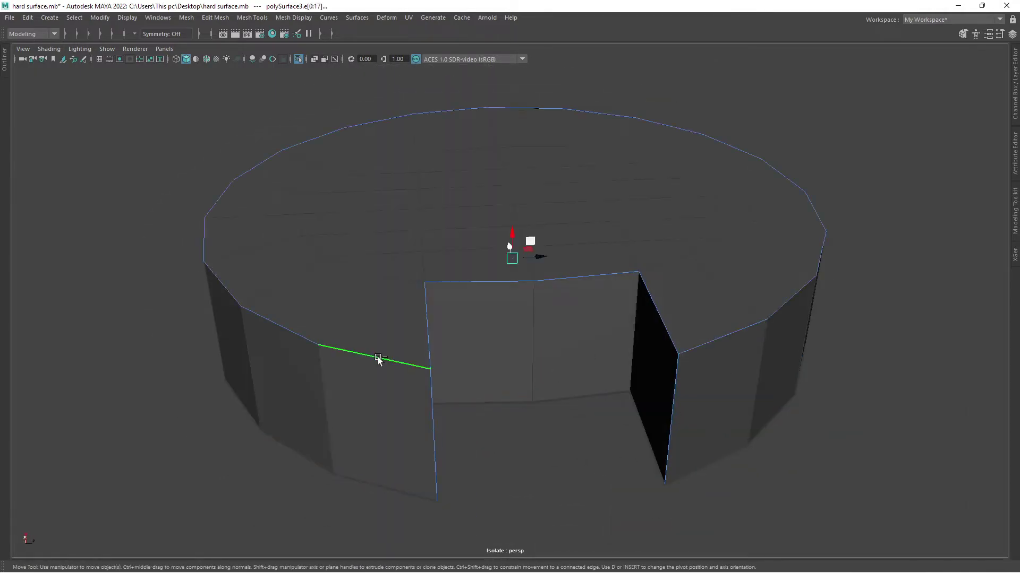
key(ctrl+b)
mouse_move(378, 359)
alt+mouse_down()
mouse_move(713, 376)
mouse_move(419, 298)
mouse_move(473, 253)
mouse_move(469, 273)
mouse_move(574, 284)
alt+mouse_up()
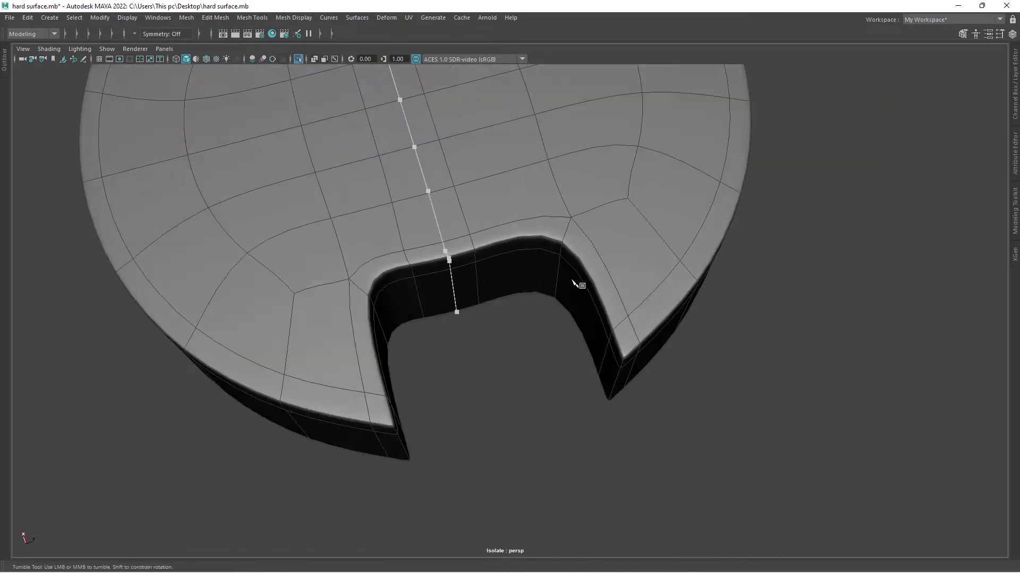
- Toggle smooth preview on and off, then turn off Isolate Select to show the full model
click(1013, 212)
key(3)
key(1)
mouse_move(335, 207)
alt+mouse_down()
mouse_move(413, 246)
mouse_move(270, 276)
alt+mouse_up()
key(w)
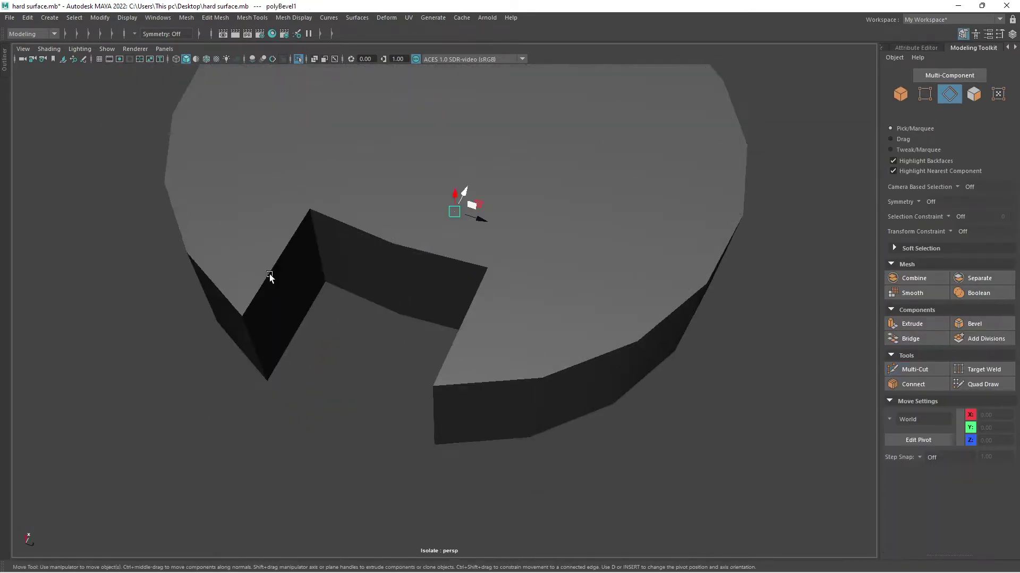
mouse_move(494, 343)
alt+mouse_down()
mouse_move(573, 262)
mouse_move(330, 284)
mouse_move(380, 252)
mouse_move(390, 232)
mouse_move(451, 250)
mouse_move(305, 341)
mouse_move(605, 376)
alt+mouse_up()
key(ctrl+1)
click(604, 376)
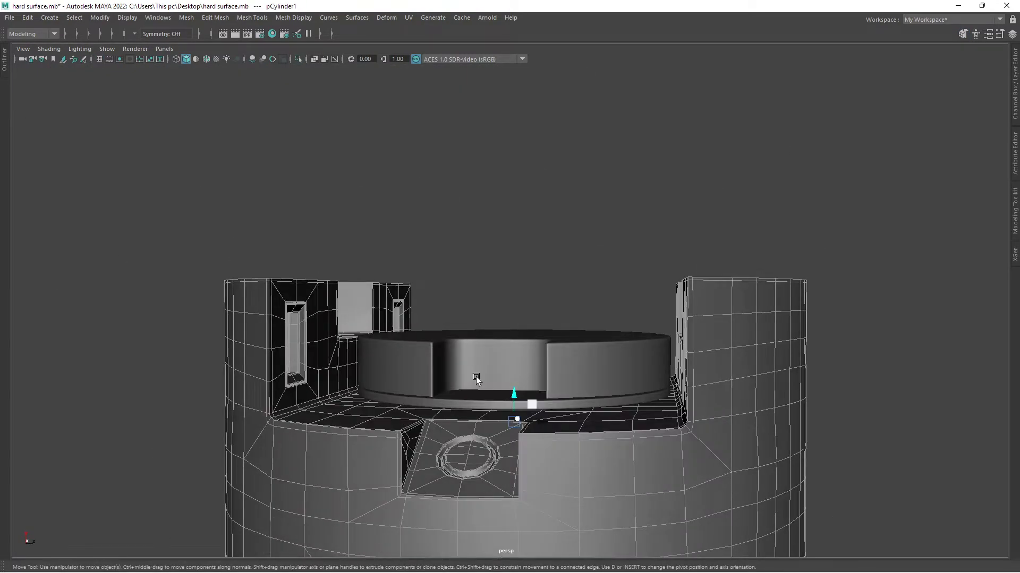
- In the side view, lift both columns' top vertices about 3.9 units
alt+drag(475, 378, 499, 366)
key(space)
key(space)
drag(89, 185, 411, 391)
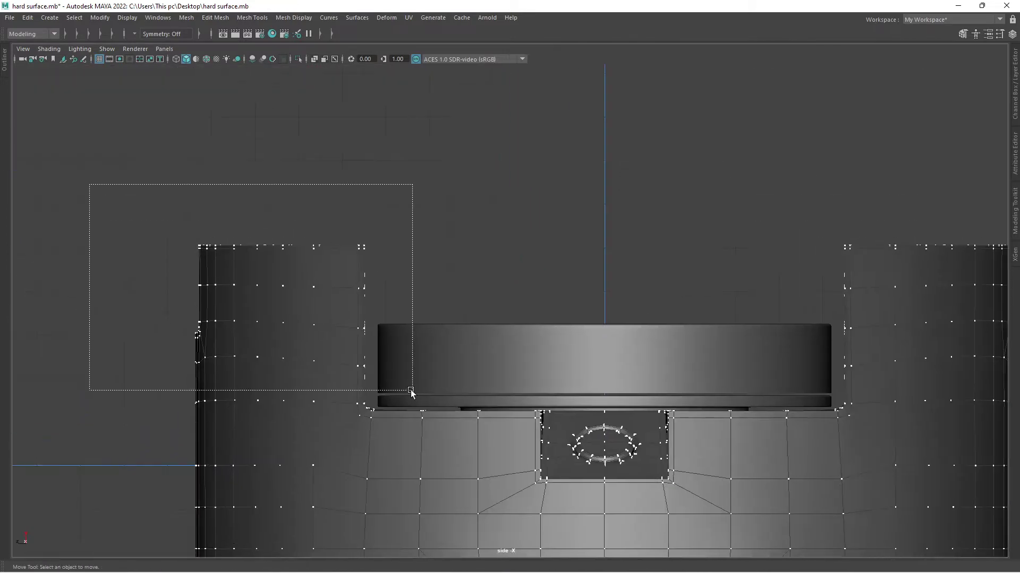
key(space)
alt+middle_drag(850, 425, 691, 424)
drag(685, 330, 908, 467)
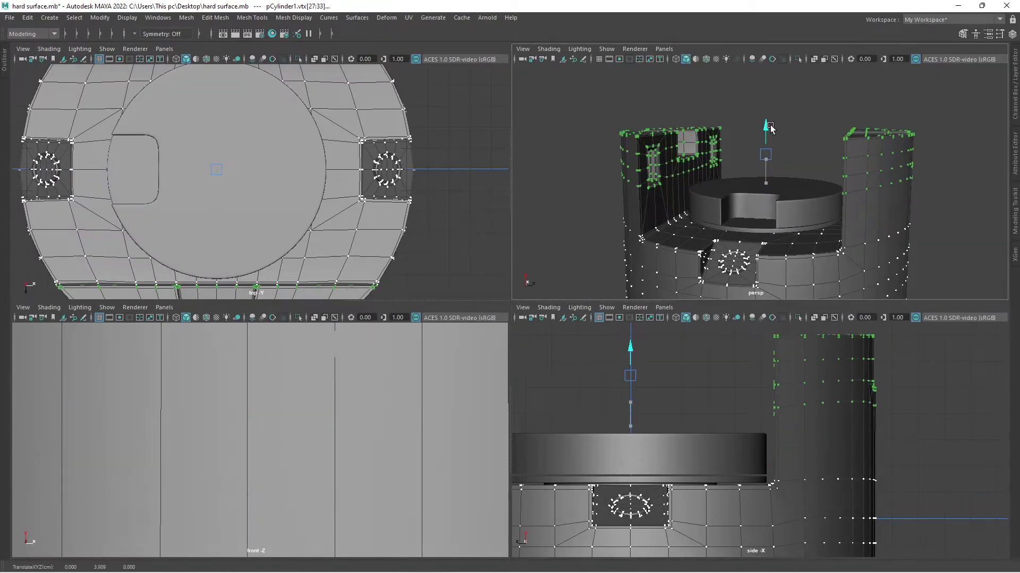
key(space)
mouse_move(487, 312)
alt+mouse_down()
mouse_move(421, 331)
mouse_move(467, 257)
mouse_move(467, 305)
mouse_move(531, 345)
alt+mouse_up()
double_click(602, 381)
- Isolate the tower and frame the selected loop on its column wall
alt+drag(603, 381, 531, 372)
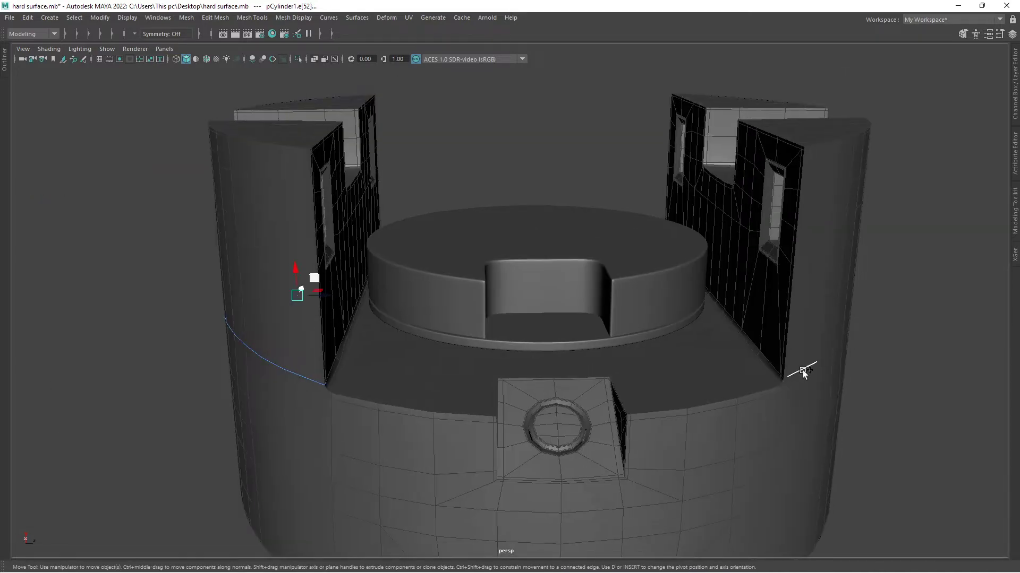
alt+right_drag(531, 372, 524, 387)
mouse_move(525, 387)
alt+mouse_down()
mouse_move(426, 186)
mouse_move(377, 364)
mouse_move(672, 254)
mouse_move(349, 287)
alt+mouse_up()
key(ctrl+1)
key(f)
alt+drag(356, 218, 349, 396)
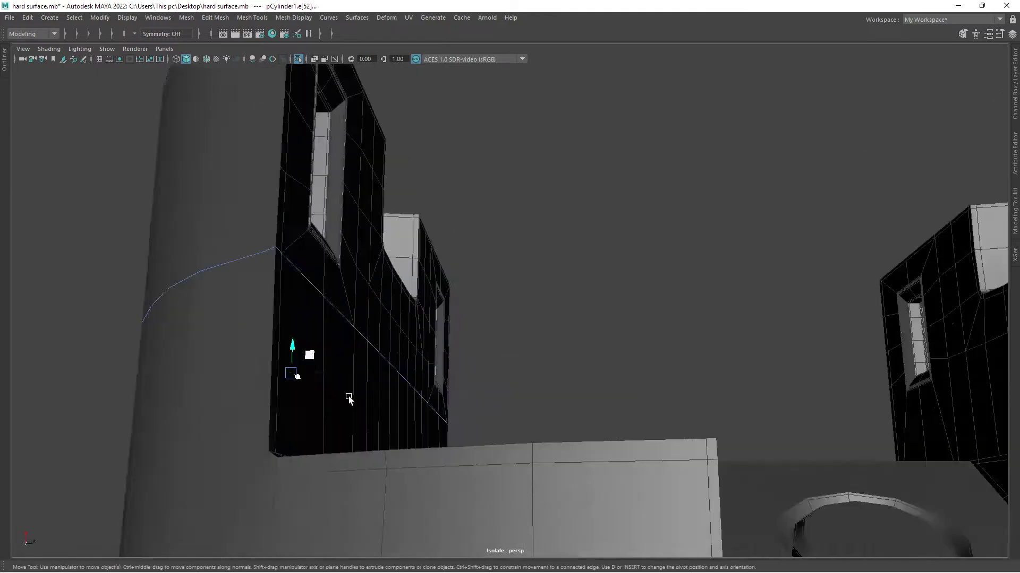
alt+right_drag(349, 396, 385, 424)
key(r)
mouse_move(374, 349)
alt+mouse_down()
mouse_move(477, 341)
mouse_move(530, 402)
alt+mouse_up()
click(529, 403)
alt+middle_drag(517, 413, 386, 417)
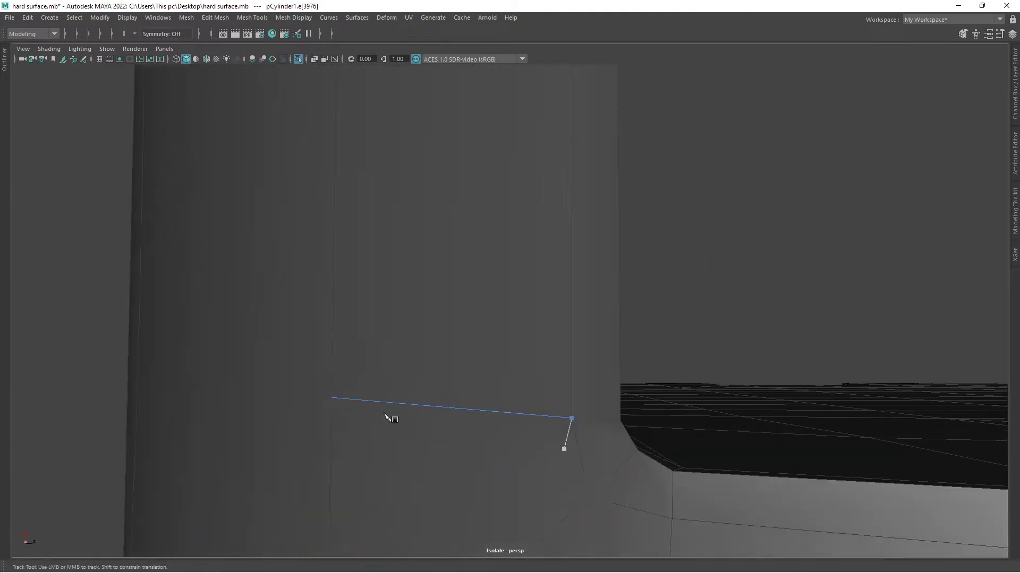
alt+middle_drag(332, 400, 601, 412)
mouse_move(601, 412)
alt+mouse_down()
mouse_move(654, 407)
mouse_move(325, 422)
alt+mouse_up()
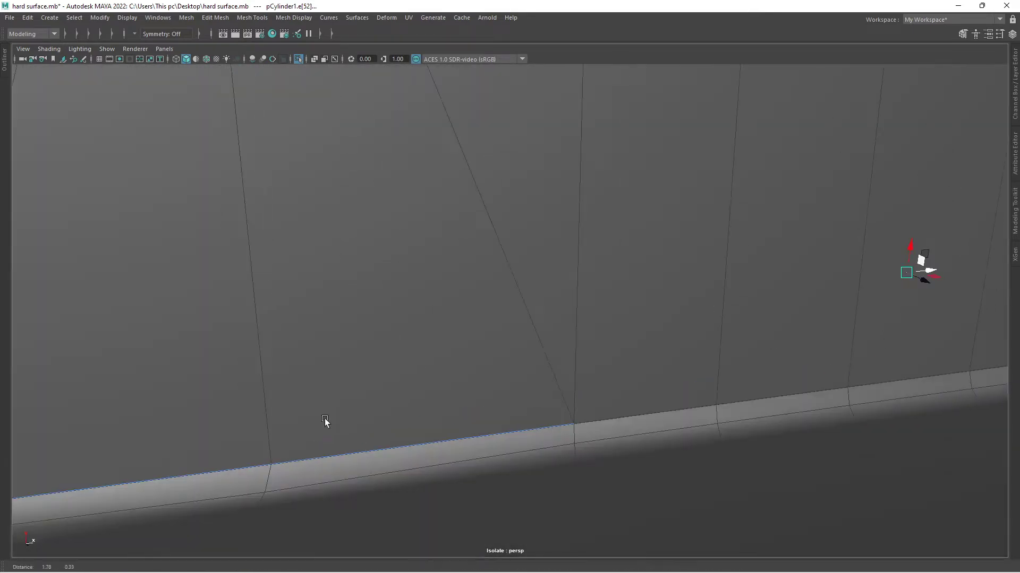
scroll(608, 400, down, 5)
alt+drag(608, 401, 273, 370)
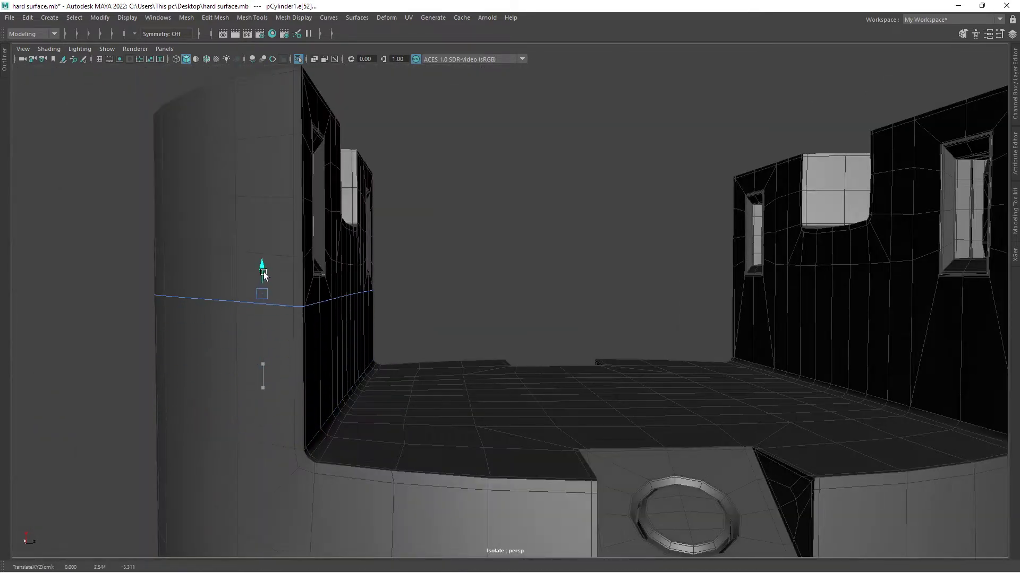
mouse_move(263, 275)
alt+mouse_down()
mouse_move(374, 364)
mouse_move(425, 301)
mouse_move(387, 363)
alt+mouse_up()
- Insert support edge loops near the base of the column walls with Multi-Cut
key(g)
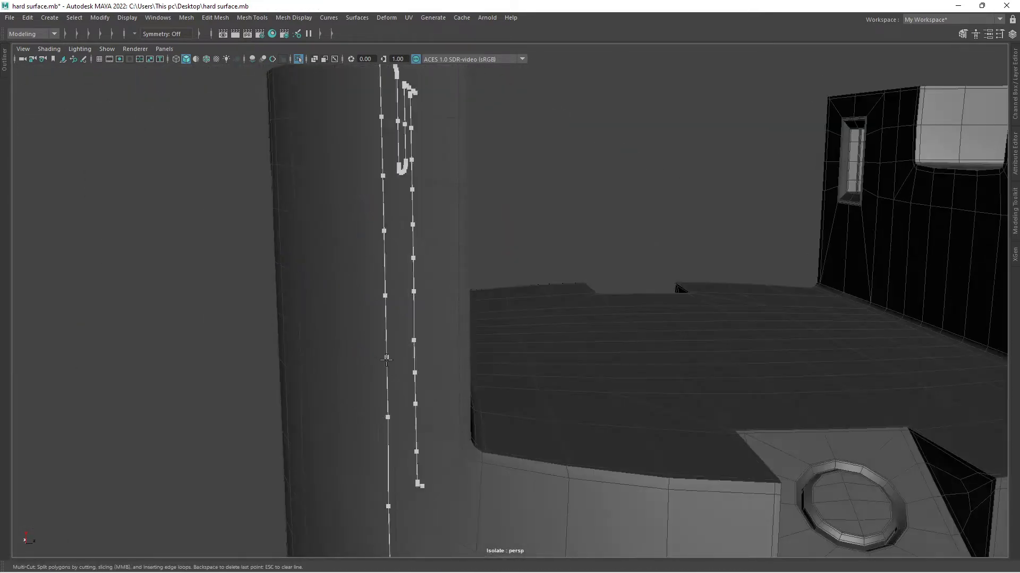
scroll(498, 273, down, 5)
alt+drag(498, 273, 518, 296)
scroll(369, 424, up, 5)
scroll(512, 408, up, 3)
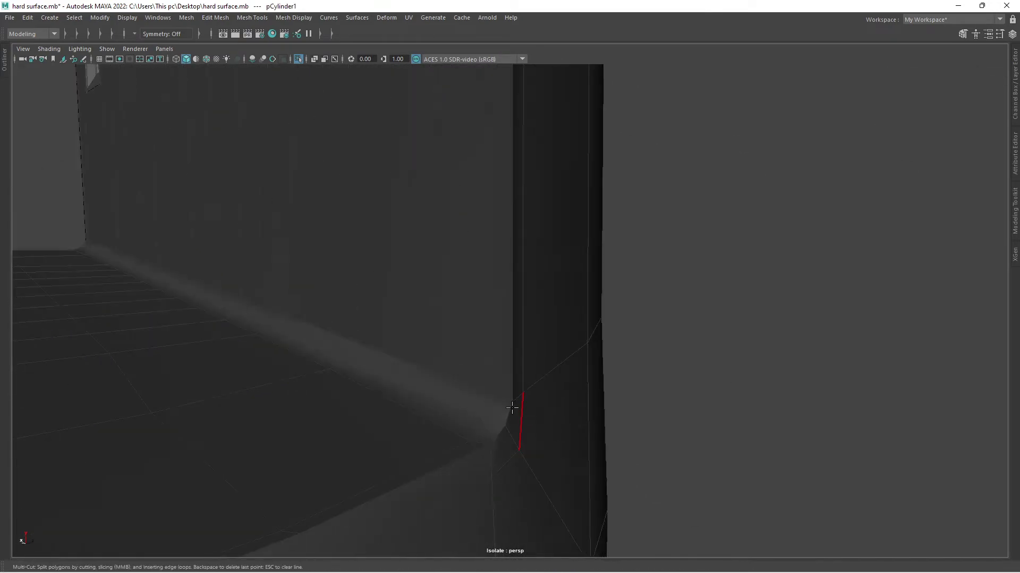
scroll(333, 369, down, 3)
ctrl+click(332, 369)
key(w)
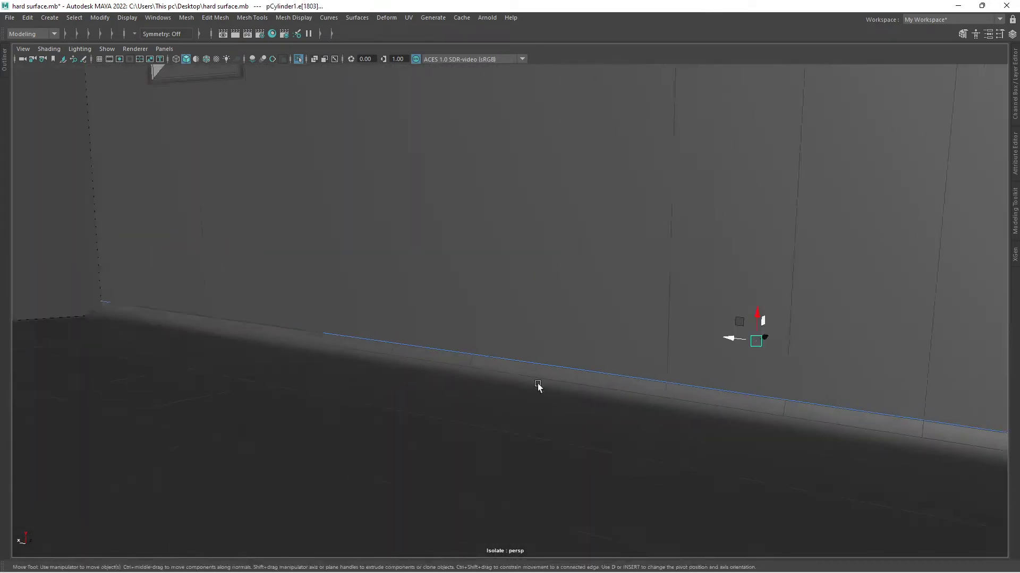
scroll(540, 387, down, 3)
alt+drag(542, 371, 650, 323)
alt+drag(162, 312, 617, 352)
key(g)
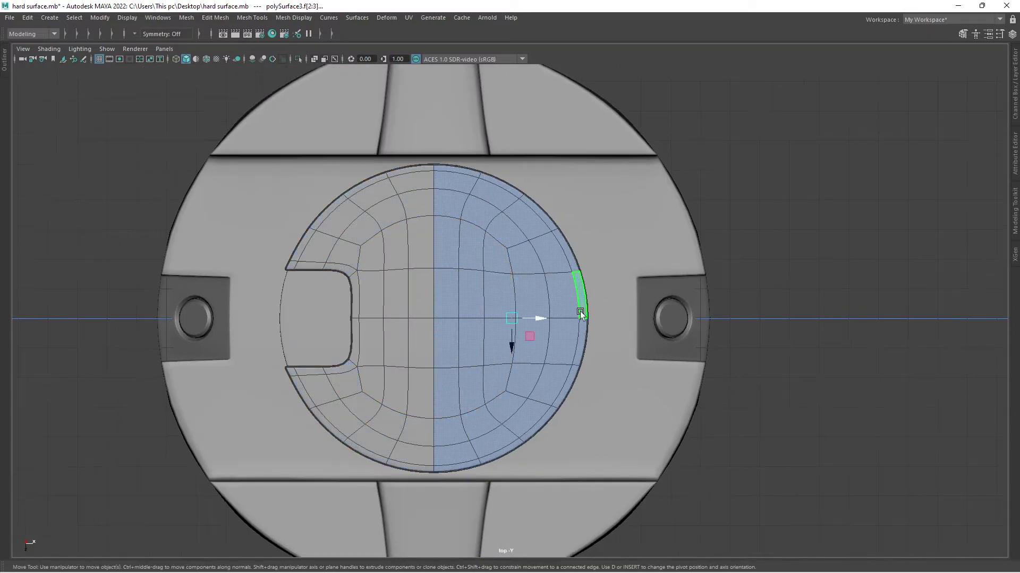
- Isolate the half disc and circularize its centre faces into a round area
click(576, 323)
key(space)
key(space)
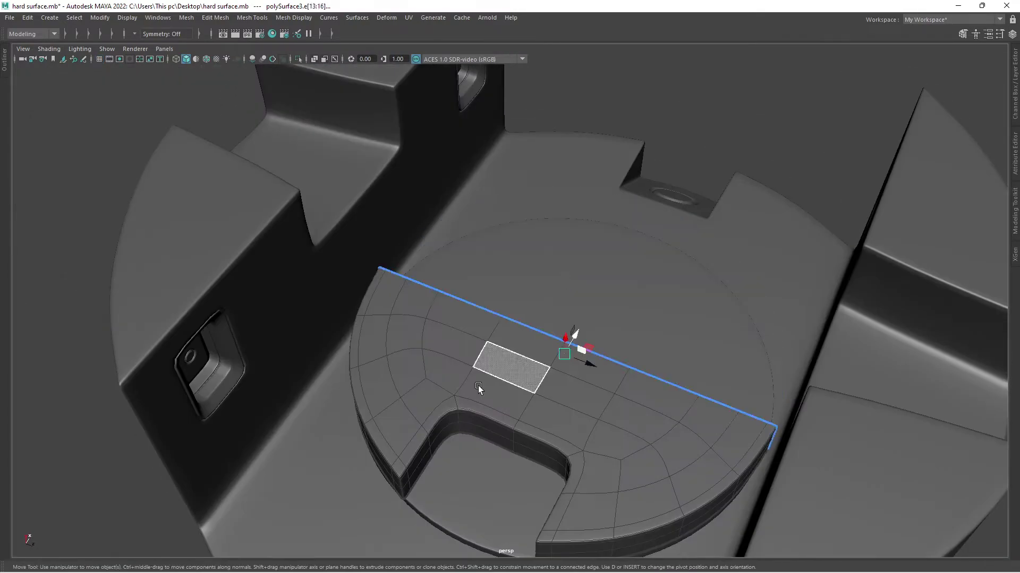
key(ctrl+1)
alt+drag(603, 372, 441, 244)
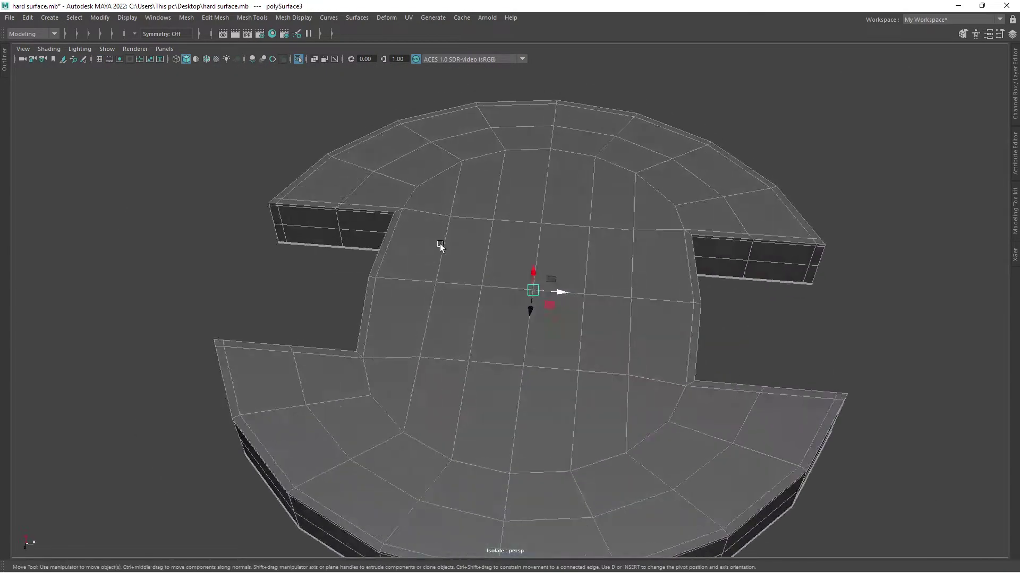
click(435, 247)
key(shift+period)
mouse_move(581, 244)
alt+mouse_down()
mouse_move(400, 244)
mouse_move(478, 276)
alt+mouse_up()
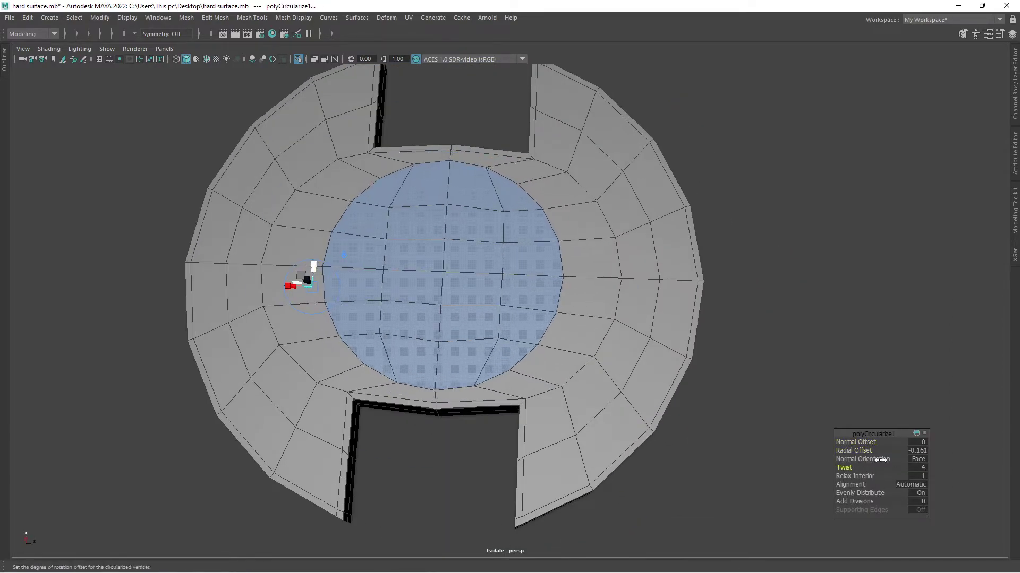
- Exit isolation and extrude the circular centre face upward into a disk
alt+drag(478, 318, 467, 223)
key(ctrl+1)
mouse_move(476, 313)
alt+mouse_down()
mouse_move(466, 273)
mouse_move(478, 264)
mouse_move(525, 275)
mouse_move(432, 257)
alt+mouse_up()
key(ctrl+e)
key(ctrl+e)
- Extrude the disk face repeatedly into a recessed step and a narrower raised ring
alt+right_drag(432, 257, 476, 255)
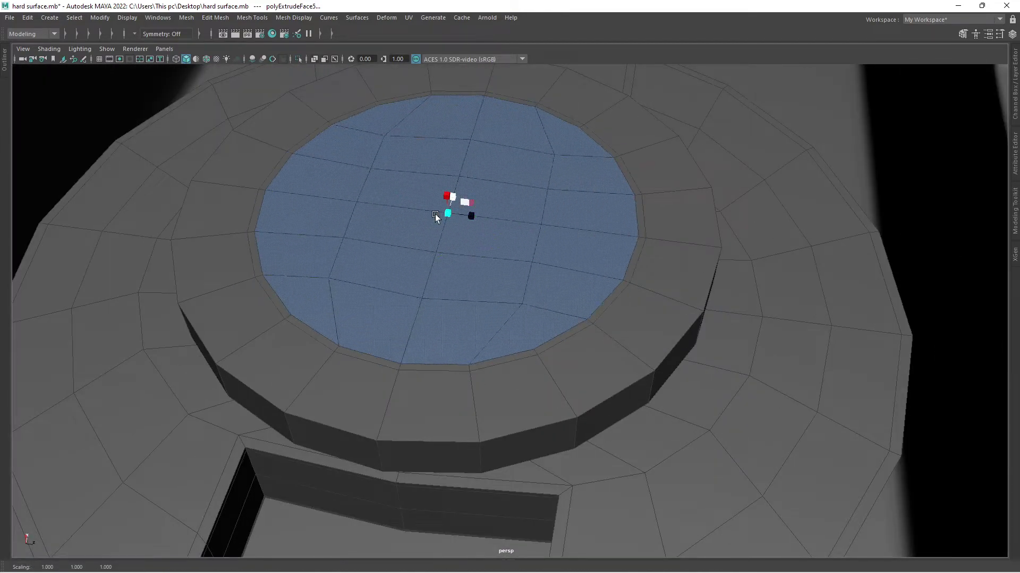
key(ctrl+e)
mouse_move(435, 218)
mouse_down()
mouse_move(447, 201)
mouse_move(453, 229)
mouse_move(455, 171)
mouse_move(465, 240)
mouse_up()
key(ctrl+e)
key(ctrl+e)
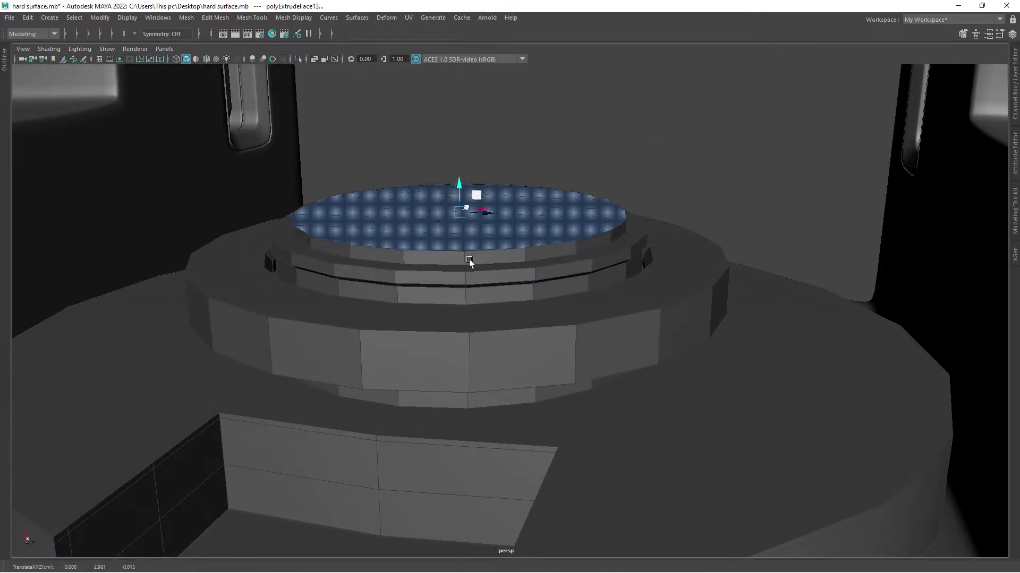
key(ctrl+e)
alt+drag(469, 261, 456, 209)
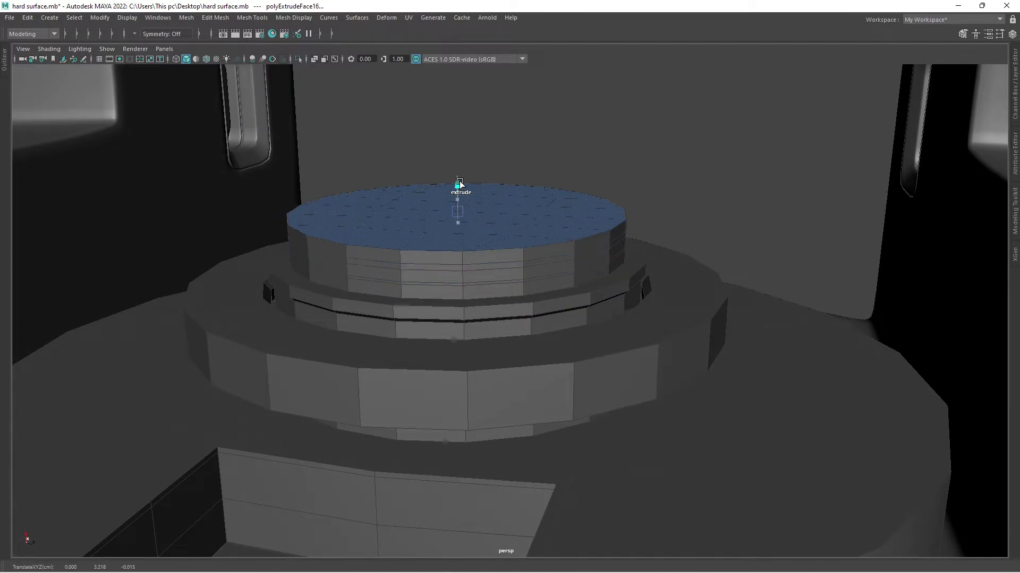
alt+drag(455, 157, 469, 226)
shift+drag(469, 225, 428, 234)
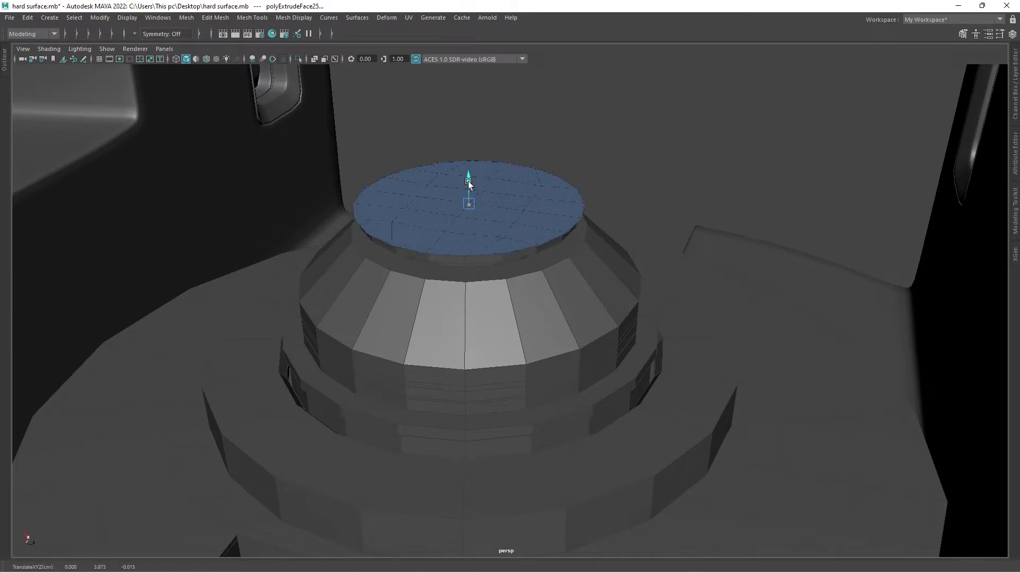
- Pull the top face up into a tall cylinder and raise an inset inner cylinder
key(ctrl+e)
mouse_move(468, 174)
mouse_down()
mouse_move(468, 133)
mouse_move(568, 154)
mouse_up()
scroll(500, 264, up, 3)
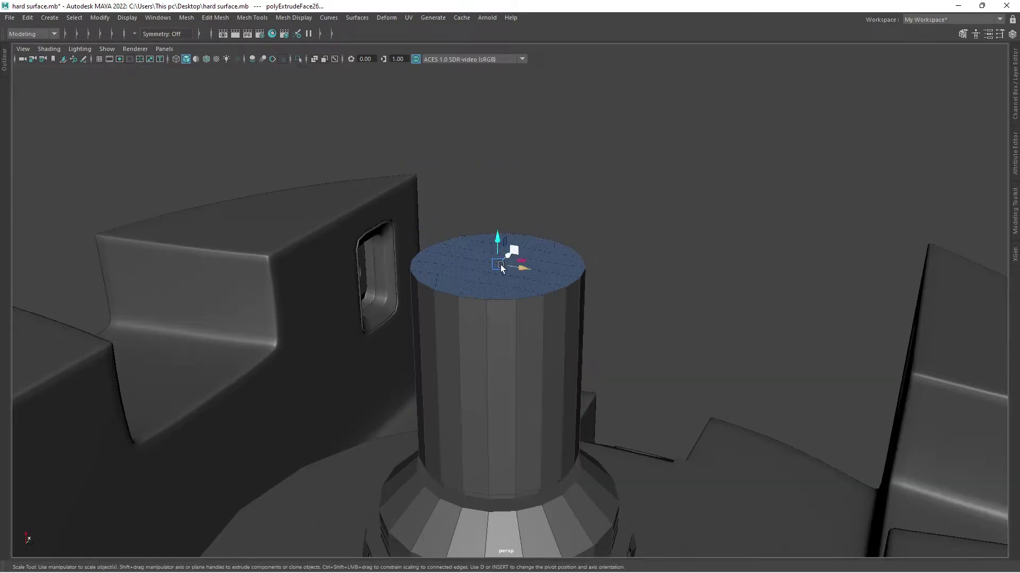
key(ctrl+e)
mouse_move(479, 273)
alt+mouse_down()
mouse_move(387, 269)
mouse_move(419, 247)
alt+mouse_up()
key(ctrl+e)
key(ctrl+e)
drag(381, 198, 386, 178)
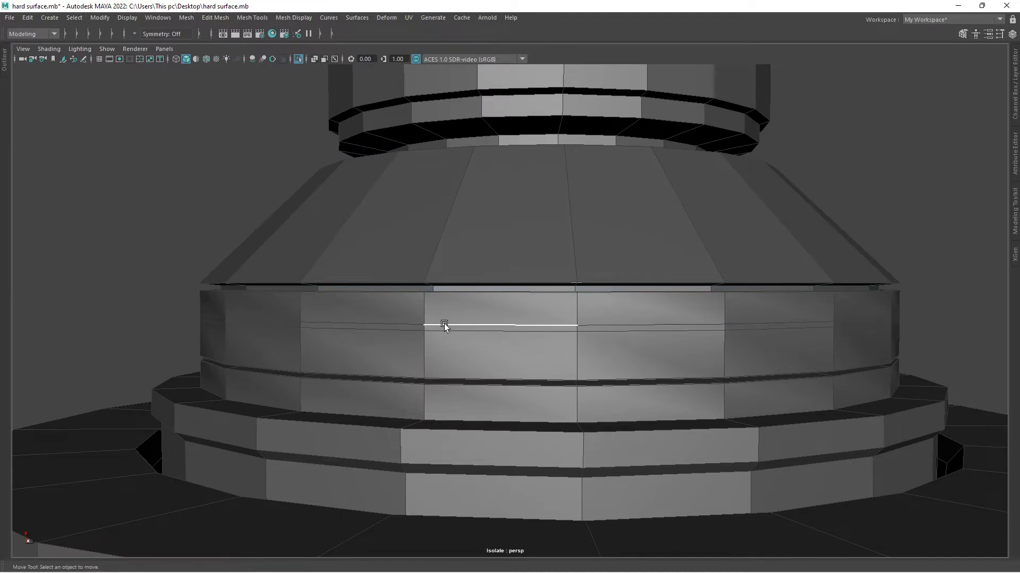
- Select the band and column-rim edge loops and bevel them with Chamfer on
double_click(602, 324)
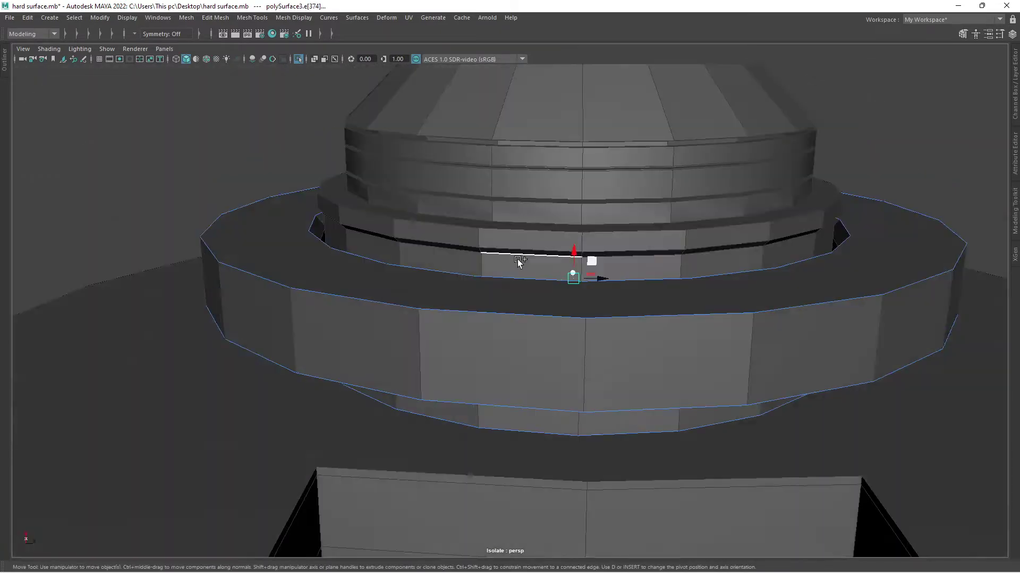
mouse_move(520, 262)
alt+mouse_down()
mouse_move(485, 221)
mouse_move(485, 335)
mouse_move(485, 263)
mouse_move(584, 210)
mouse_move(482, 141)
alt+mouse_up()
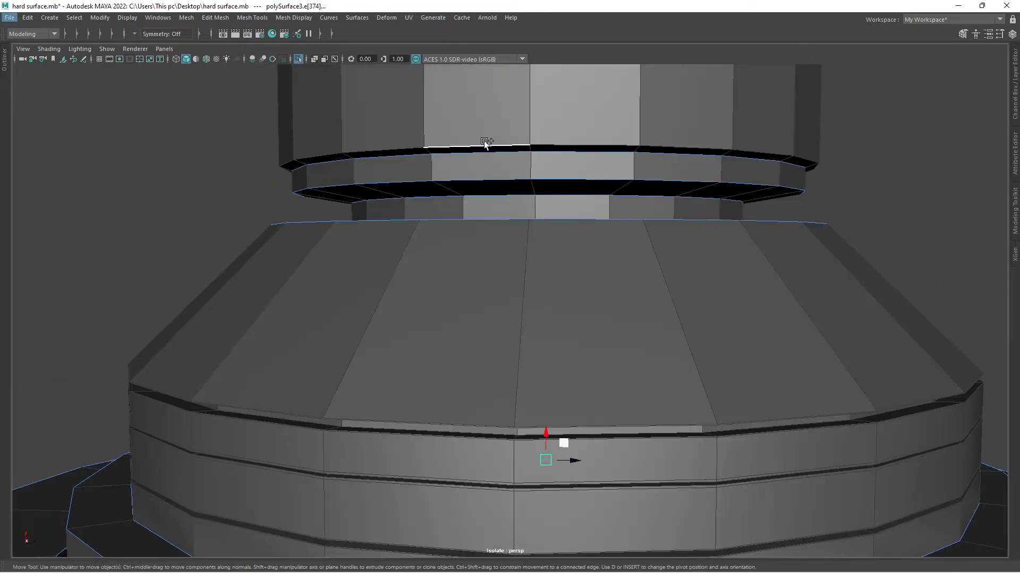
mouse_move(482, 141)
alt+right_down()
mouse_move(534, 229)
mouse_move(439, 273)
alt+right_up()
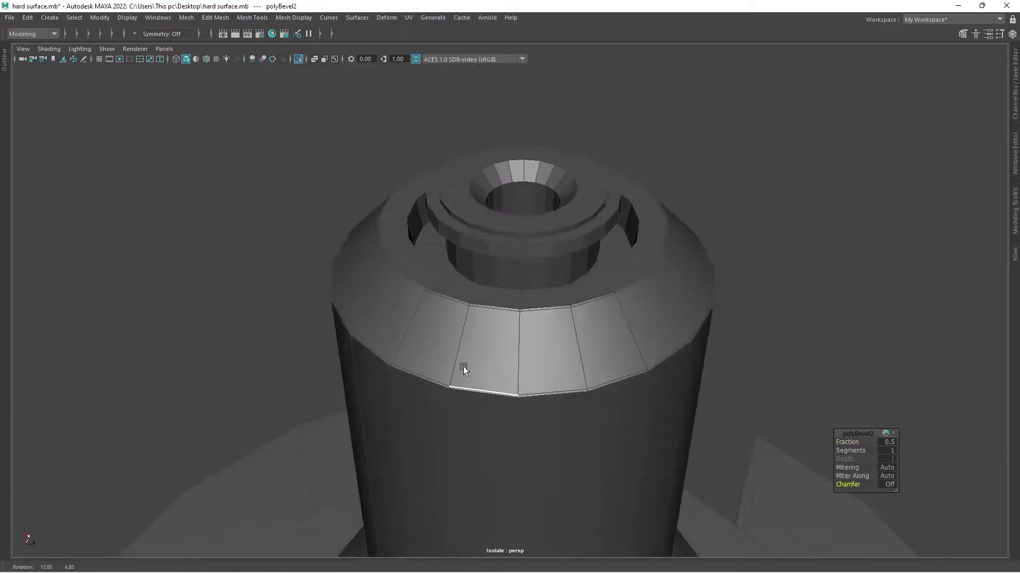
alt+drag(462, 364, 453, 294)
double_click(671, 250)
key(w)
scroll(579, 238, up, 3)
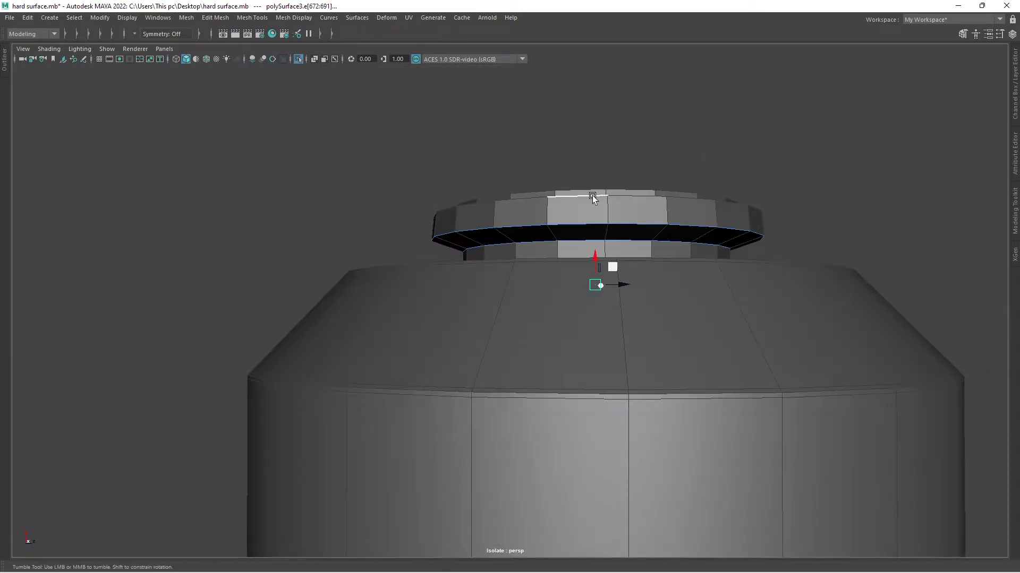
mouse_move(592, 198)
alt+mouse_down()
mouse_move(578, 182)
mouse_move(456, 223)
alt+mouse_up()
scroll(520, 249, up, 3)
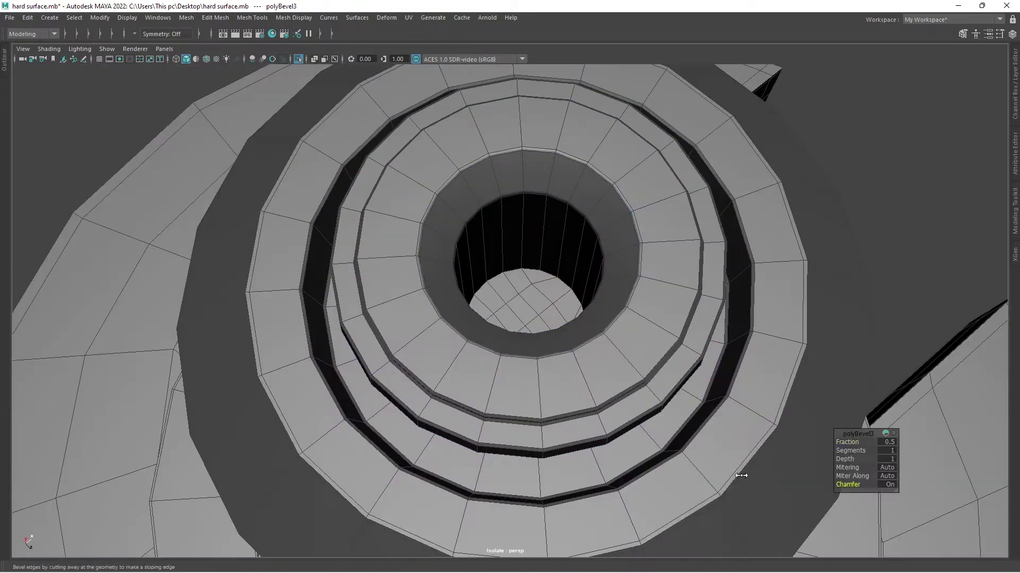
mouse_move(741, 476)
alt+mouse_down()
mouse_move(465, 305)
mouse_move(457, 223)
mouse_move(450, 260)
alt+mouse_up()
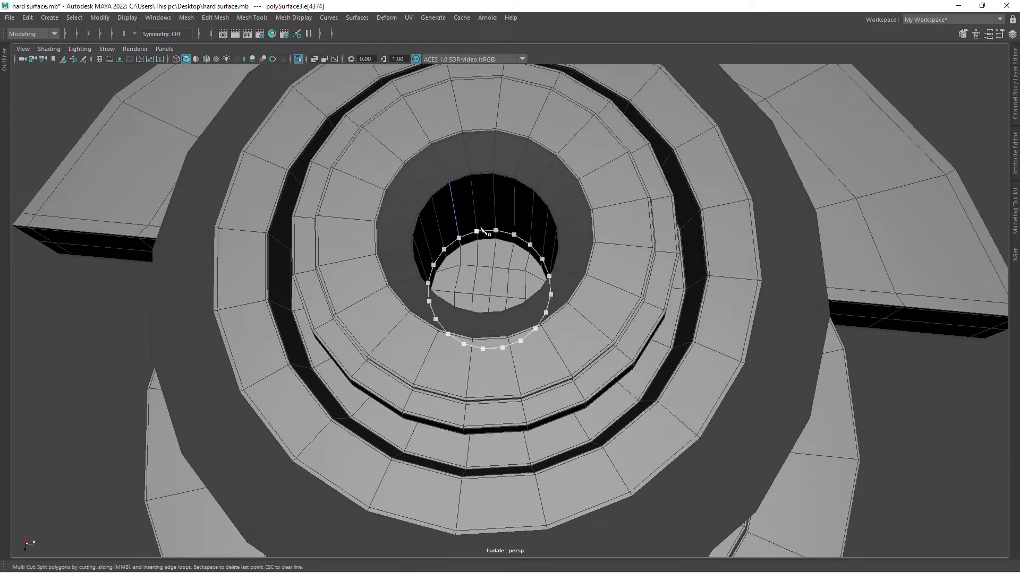
- Insert horizontal support loops along the tall column with Multi-Cut
key(w)
mouse_move(481, 230)
alt+mouse_down()
mouse_move(375, 289)
mouse_move(416, 336)
alt+mouse_up()
click(416, 335)
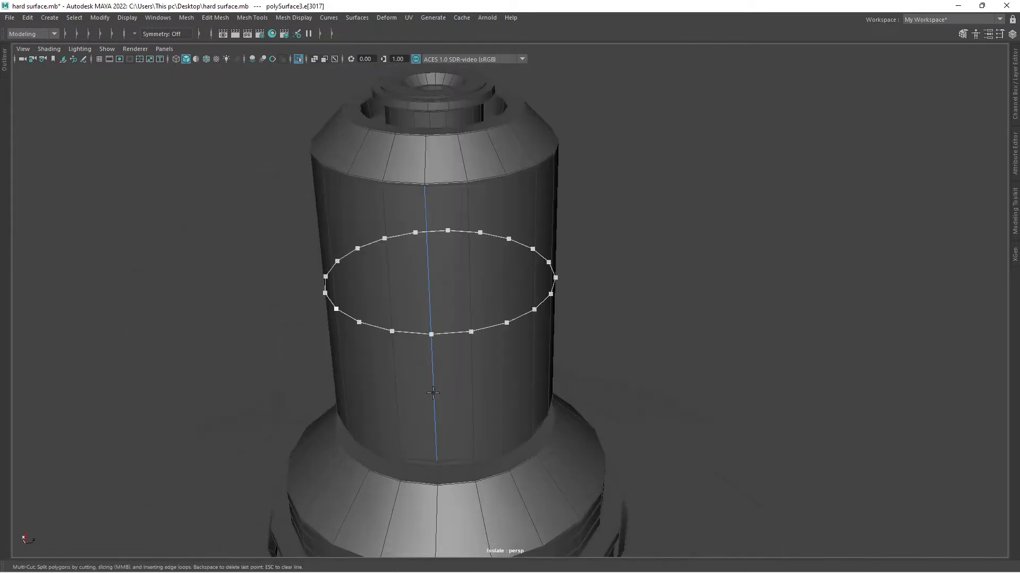
scroll(557, 203, down, 5)
key(w)
mouse_move(398, 268)
alt+mouse_down()
mouse_move(585, 425)
mouse_move(382, 350)
mouse_move(422, 352)
mouse_move(431, 373)
alt+mouse_up()
scroll(601, 420, up, 5)
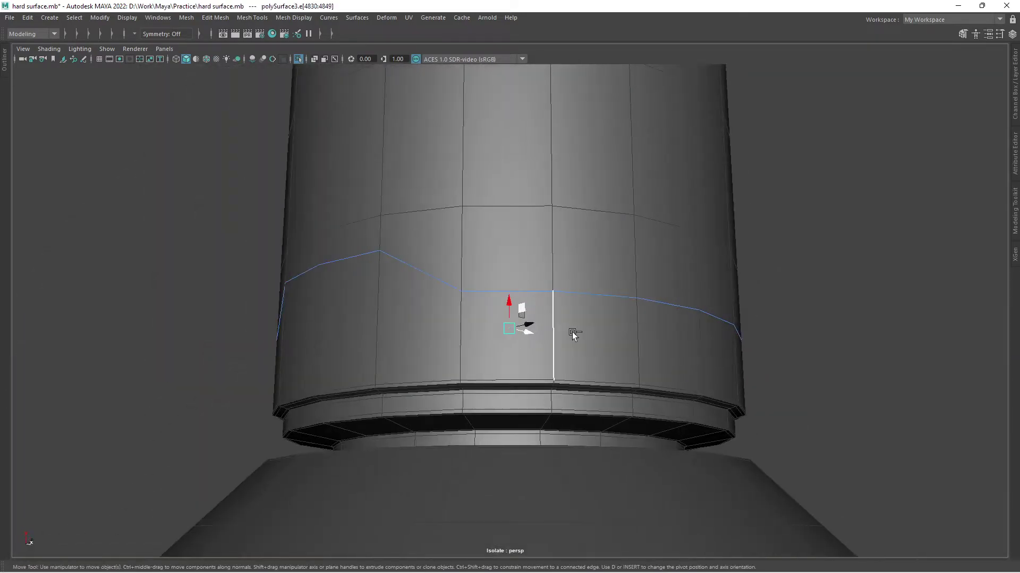
mouse_move(572, 332)
alt+mouse_down()
mouse_move(428, 360)
mouse_move(842, 376)
mouse_move(487, 310)
alt+mouse_up()
scroll(451, 298, up, 3)
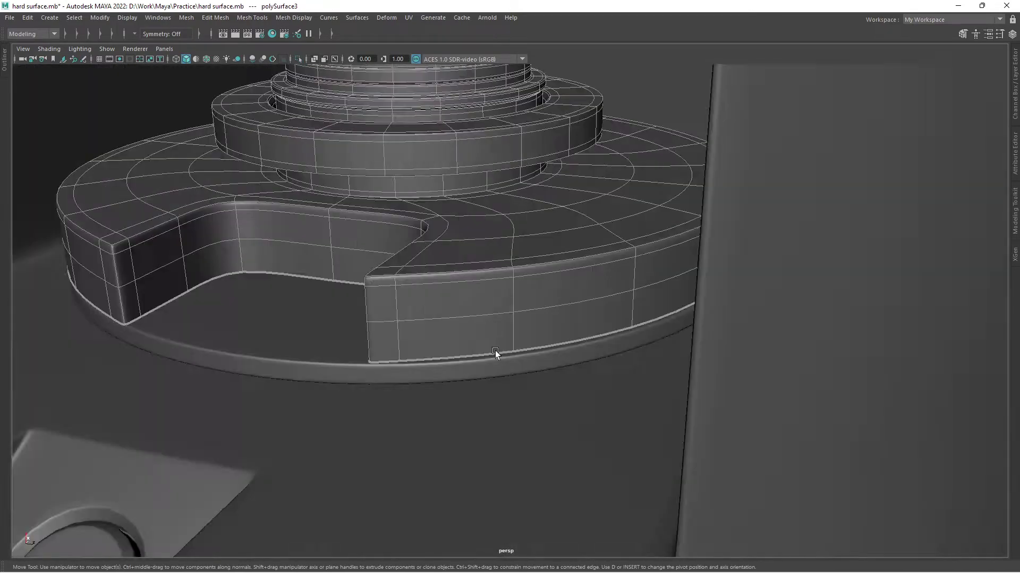
- Bring up the face-editing options on the bracket plate's face
shift+right_drag(400, 312, 400, 387)
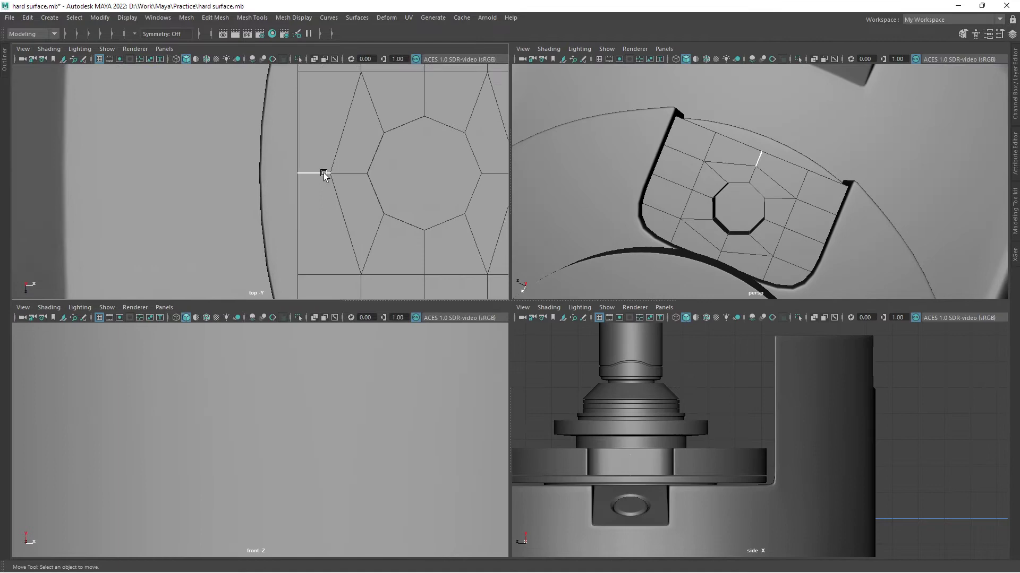
- Try moving the hole's vertices in the top view, then undo back to the octagonal edge selection
alt+middle_drag(324, 173, 369, 212)
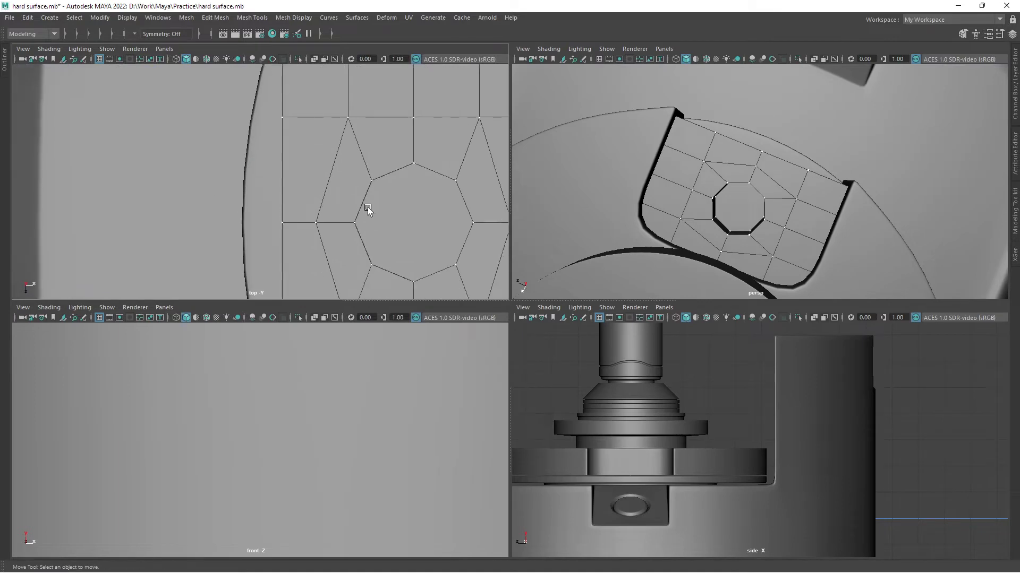
key(5)
mouse_move(221, 171)
mouse_down()
mouse_move(300, 246)
mouse_move(278, 213)
mouse_up()
key(ctrl+z)
key(ctrl+z)
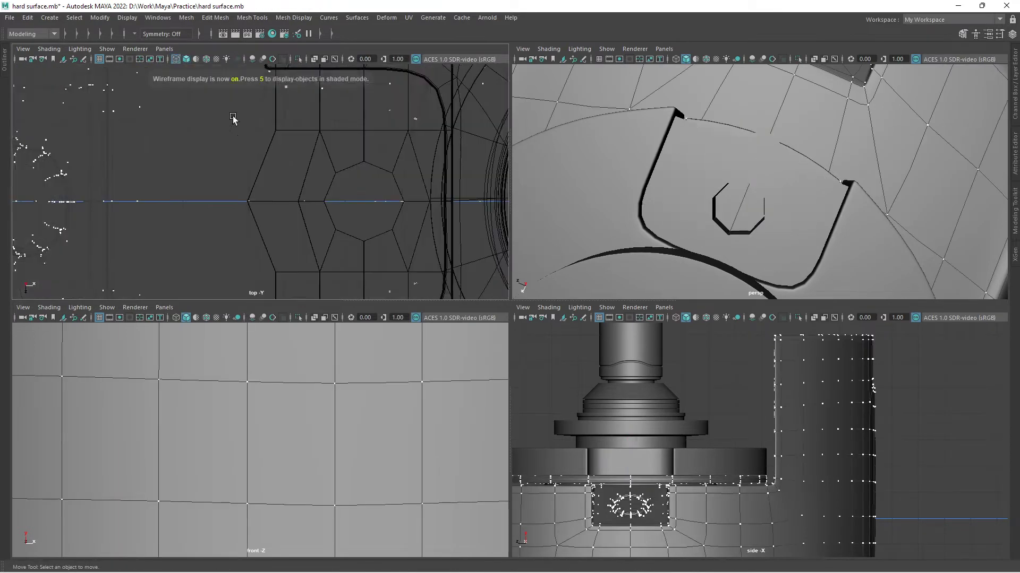
key(ctrl+z)
key(4)
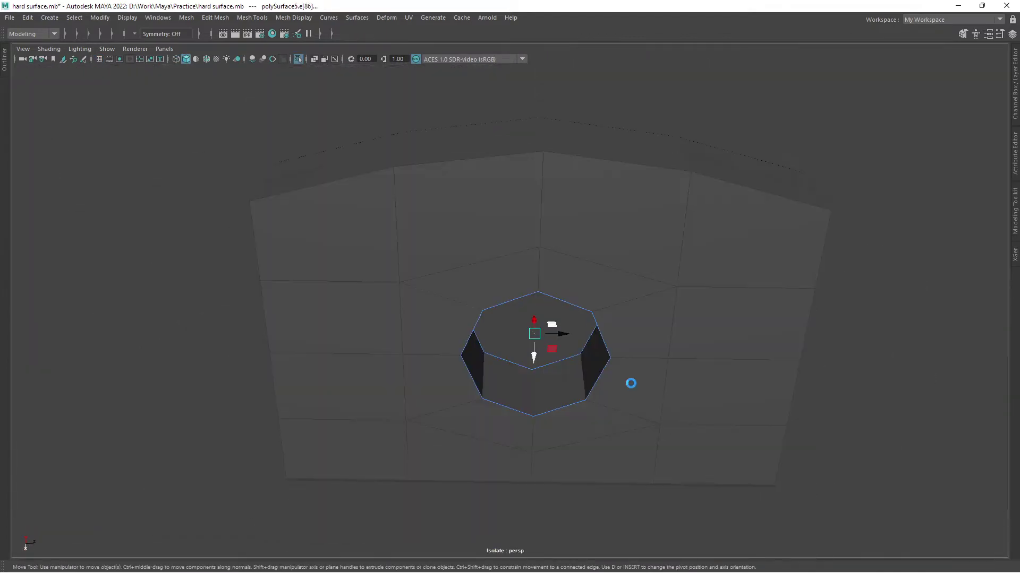
key(ctrl+z)
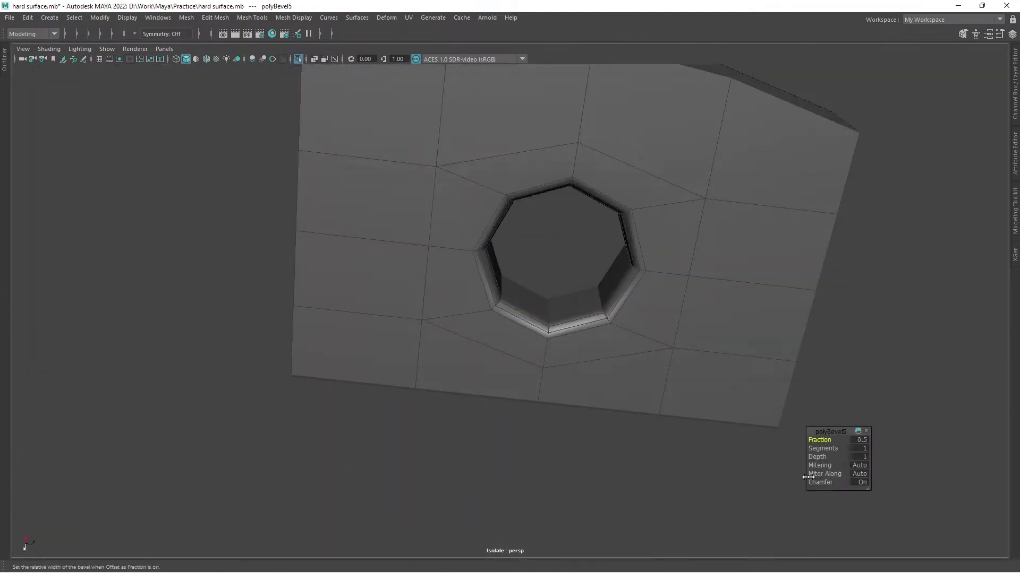
scroll(741, 358, down, 5)
alt+drag(741, 358, 592, 306)
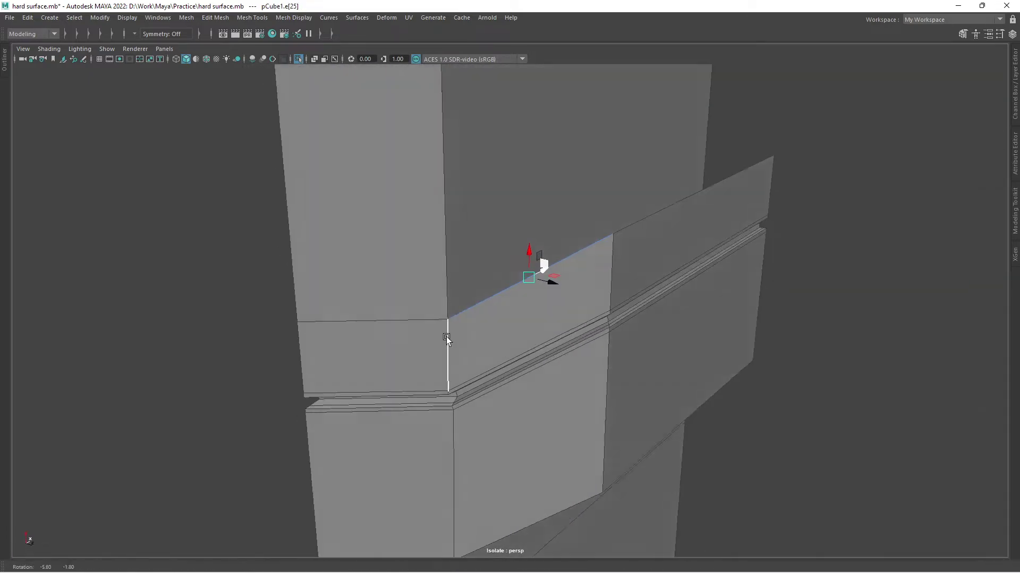
- Slice new support edges down the upright block and across the bracket junction
alt+drag(446, 337, 285, 301)
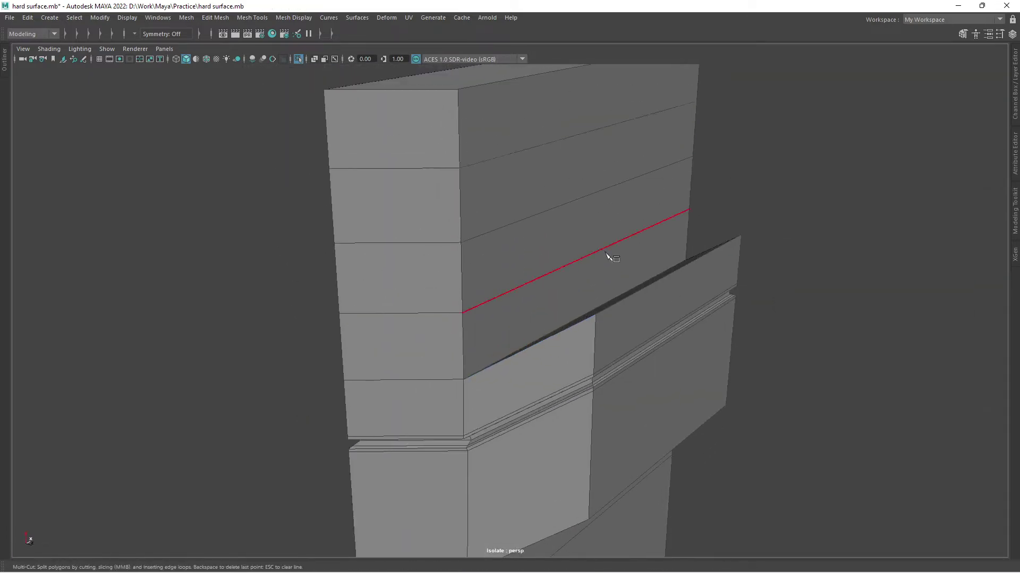
alt+drag(612, 257, 531, 272)
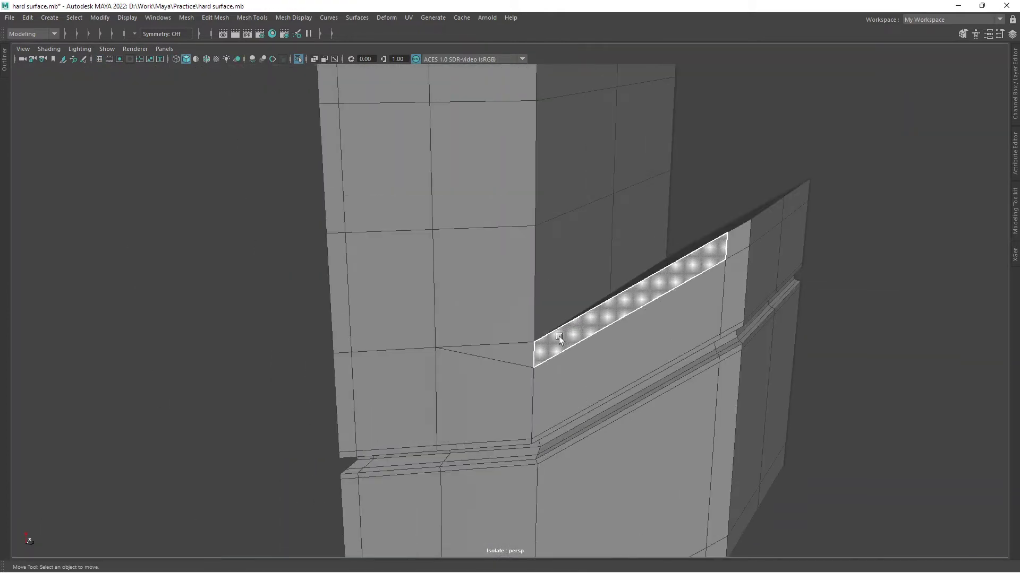
mouse_move(559, 336)
alt+mouse_down()
mouse_move(566, 365)
mouse_move(608, 371)
mouse_move(476, 371)
alt+mouse_up()
click(448, 414)
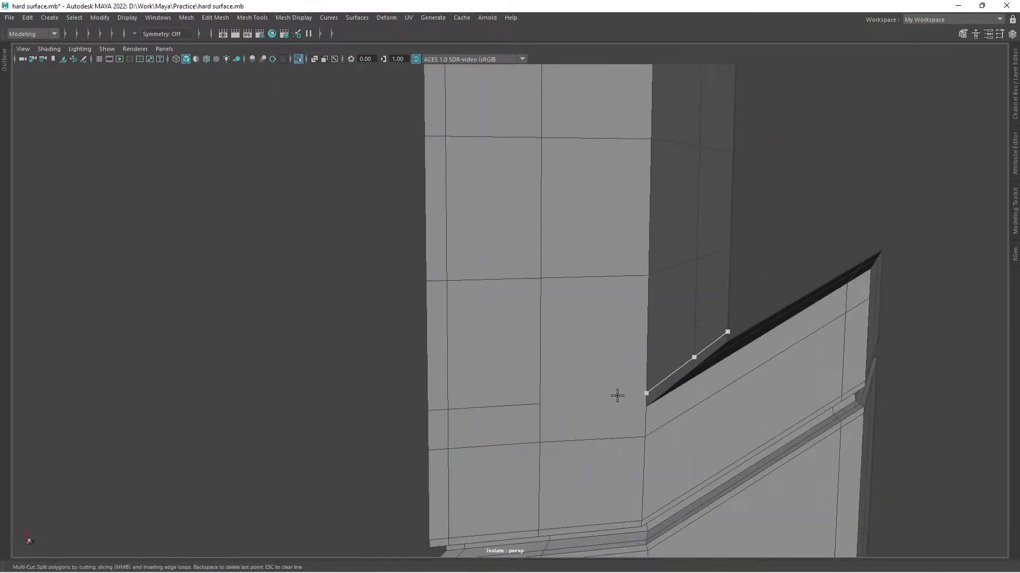
key(Return)
click(645, 436)
mouse_move(671, 365)
alt+mouse_down()
mouse_move(637, 372)
mouse_move(594, 338)
mouse_move(674, 366)
alt+mouse_up()
key(Return)
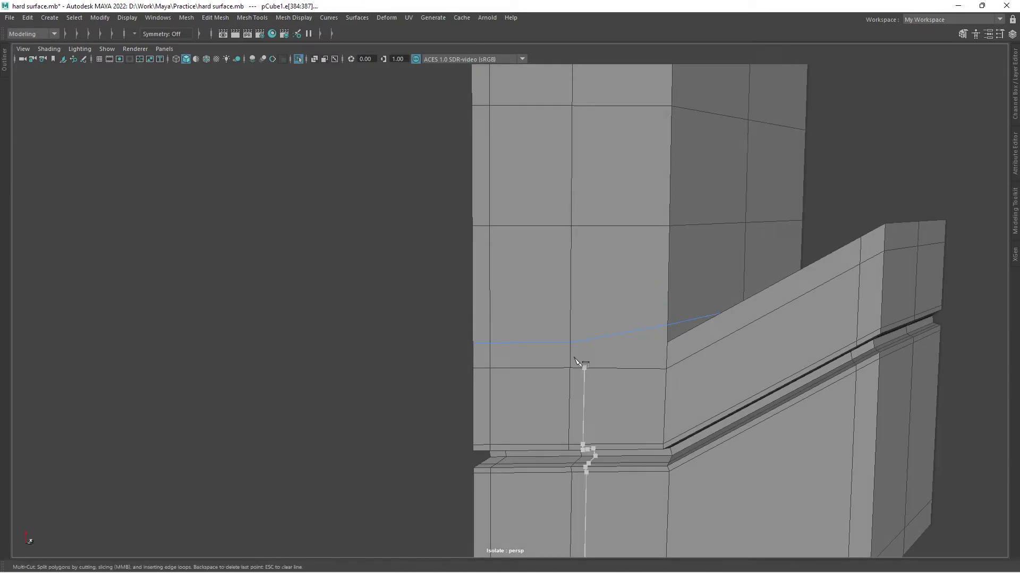
- Inspect the new cuts from several angles and reselect the bracket object
alt+right_drag(689, 373, 572, 363)
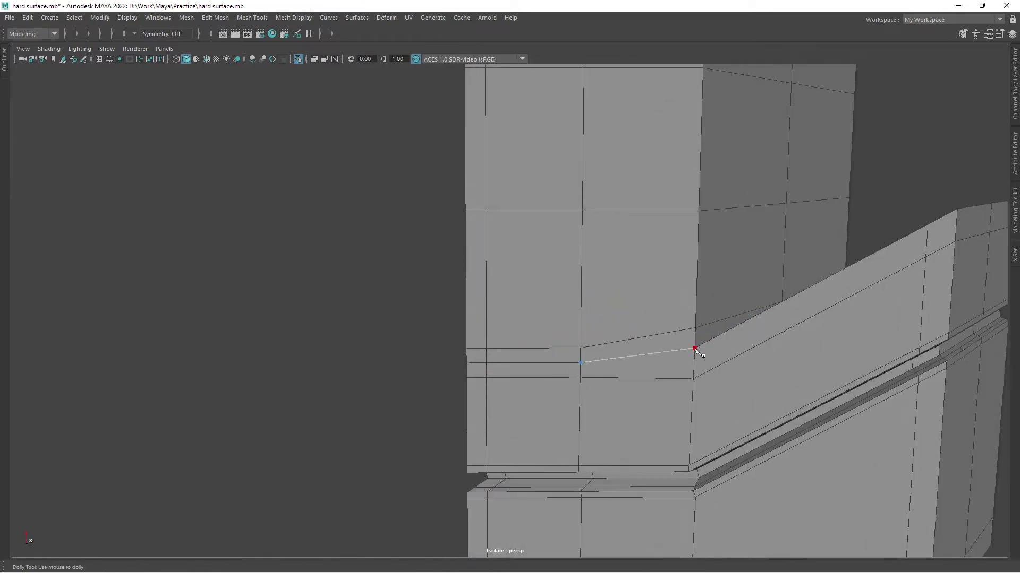
mouse_move(695, 351)
alt+right_down()
mouse_move(603, 334)
mouse_move(612, 353)
alt+right_up()
alt+right_drag(713, 339, 662, 375)
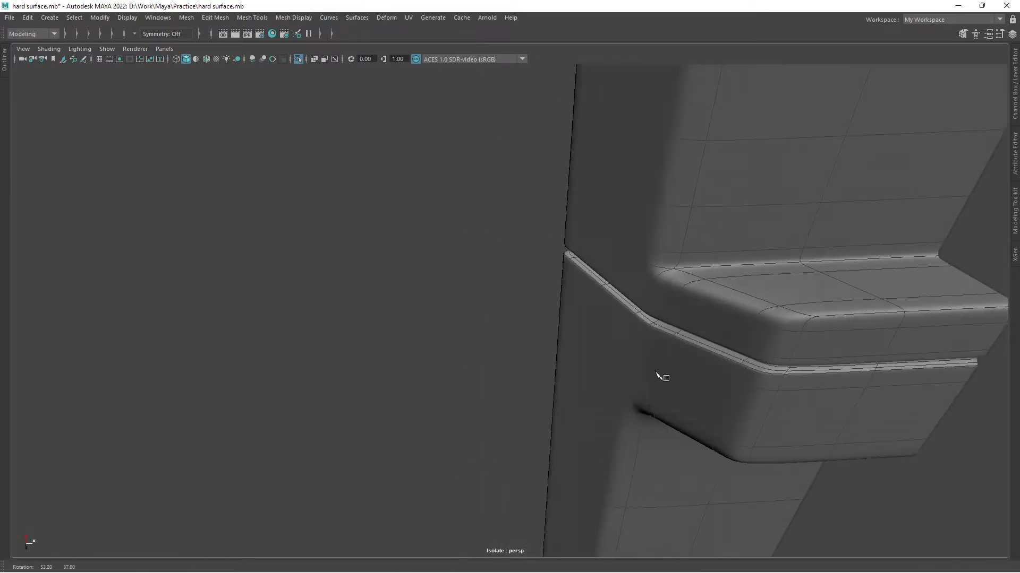
mouse_move(663, 375)
alt+mouse_down()
mouse_move(573, 355)
mouse_move(540, 388)
mouse_move(417, 364)
alt+mouse_up()
key(w)
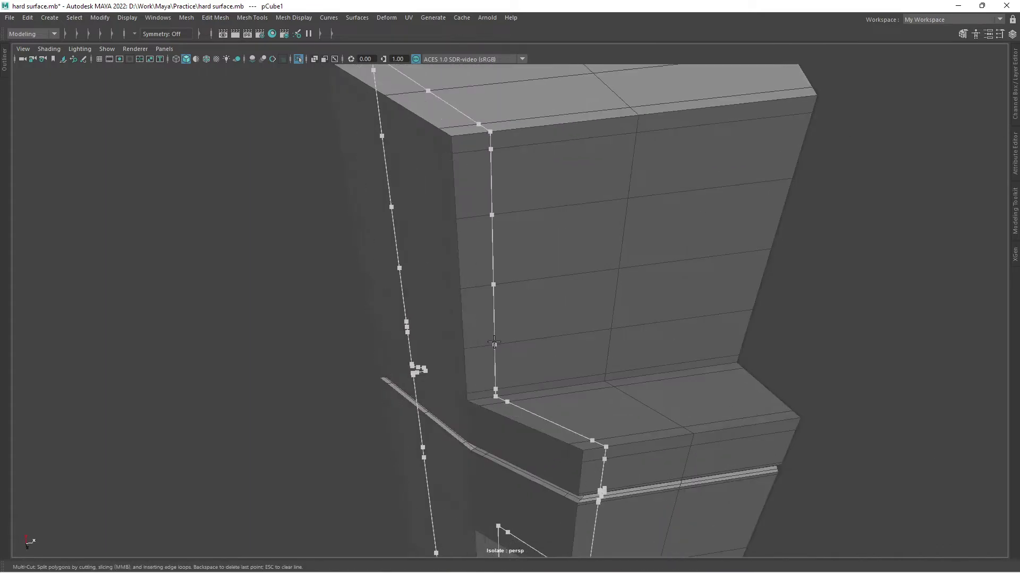
click(819, 302)
right_click(570, 422)
alt+drag(569, 422, 508, 406)
click(508, 405)
alt+right_drag(508, 405, 488, 381)
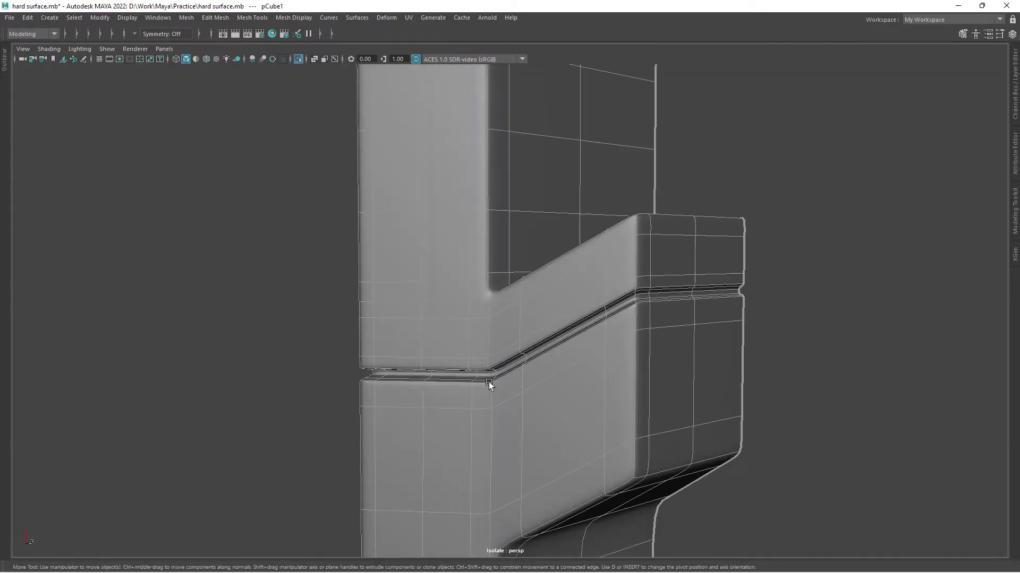
alt+drag(488, 381, 582, 407)
mouse_move(700, 283)
alt+mouse_down()
mouse_move(735, 166)
mouse_move(690, 262)
mouse_move(583, 292)
mouse_move(637, 344)
mouse_move(644, 311)
mouse_move(614, 253)
mouse_move(590, 361)
mouse_move(584, 310)
mouse_move(211, 311)
mouse_move(332, 323)
mouse_move(441, 354)
alt+mouse_up()
- Select the junction vertex and adjust the edge loop across the column
key(w)
mouse_move(546, 346)
alt+mouse_down()
mouse_move(584, 377)
mouse_move(617, 265)
mouse_move(918, 350)
alt+mouse_up()
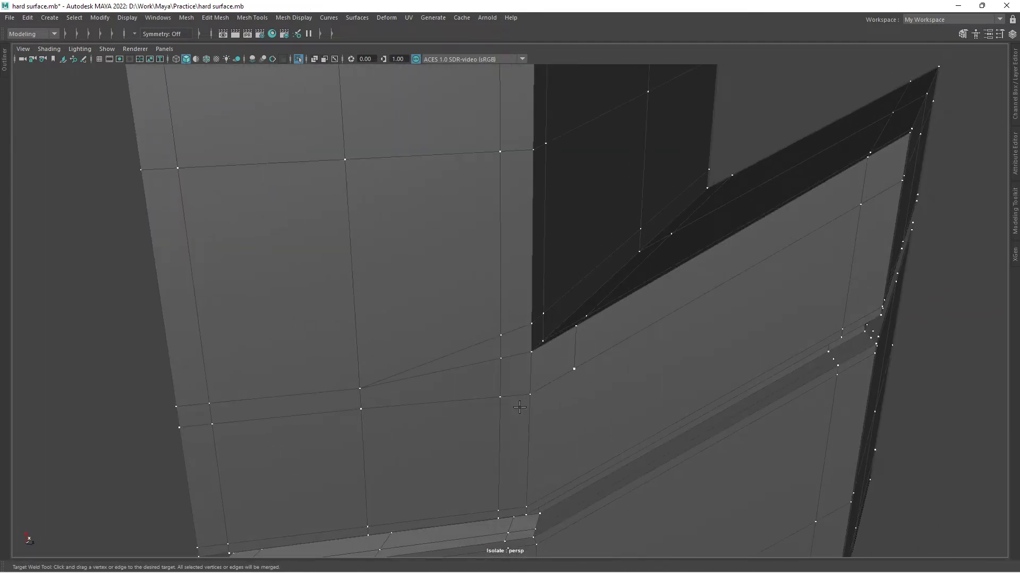
key(w)
click(529, 394)
mouse_move(529, 394)
alt+mouse_down()
mouse_move(546, 387)
mouse_move(339, 378)
alt+mouse_up()
double_click(339, 378)
key(f)
scroll(486, 343, up, 5)
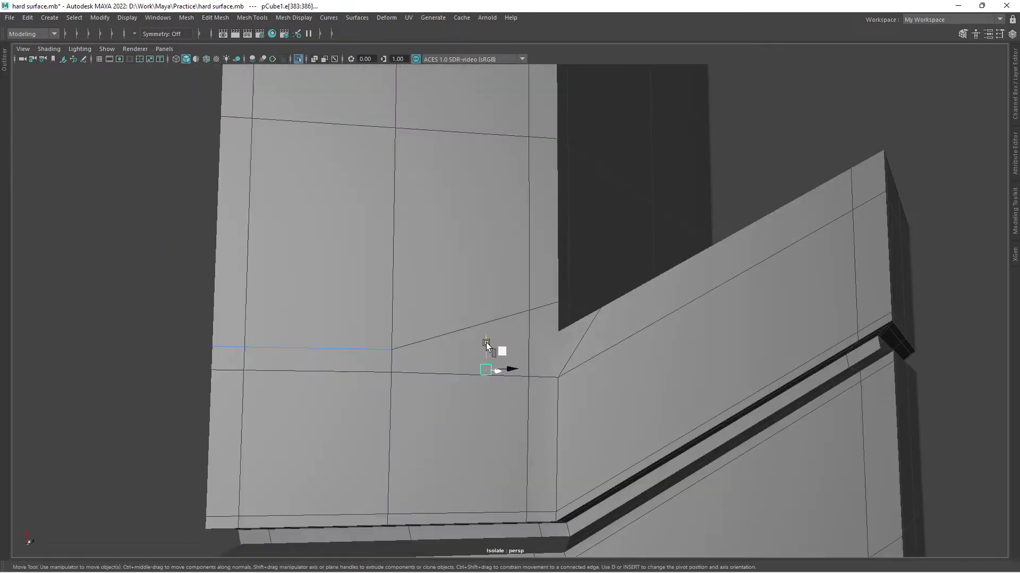
key(w)
- Slide the junction corner vertex along the bracket face's edge loop
alt+drag(531, 305, 514, 335)
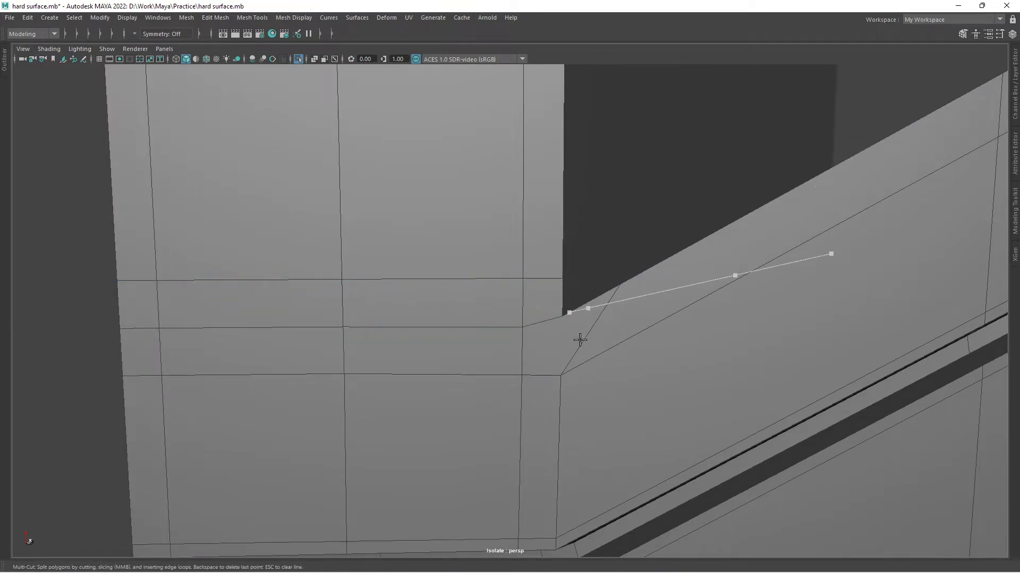
scroll(541, 363, down, 5)
alt+drag(630, 280, 584, 380)
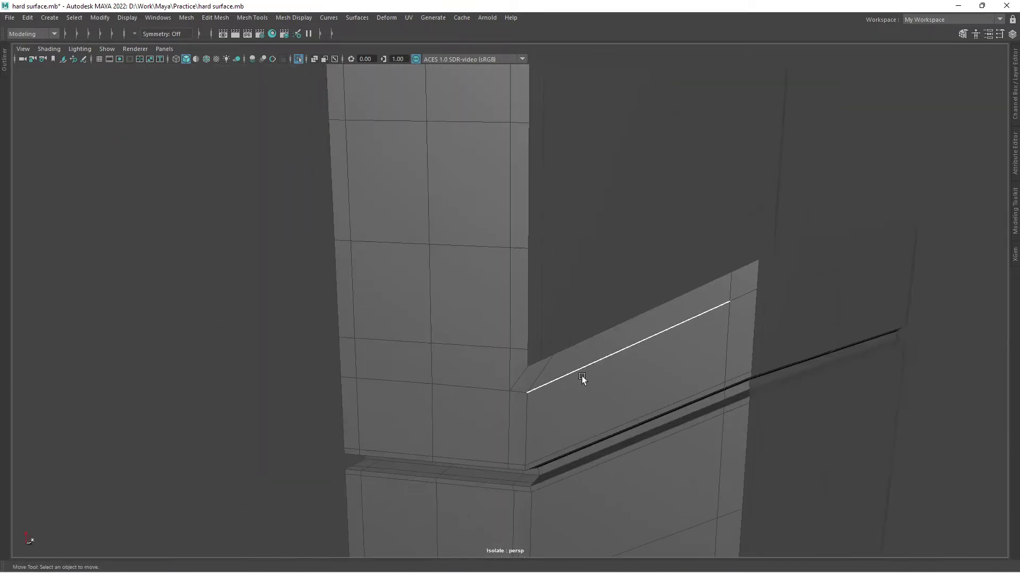
alt+drag(510, 402, 461, 342)
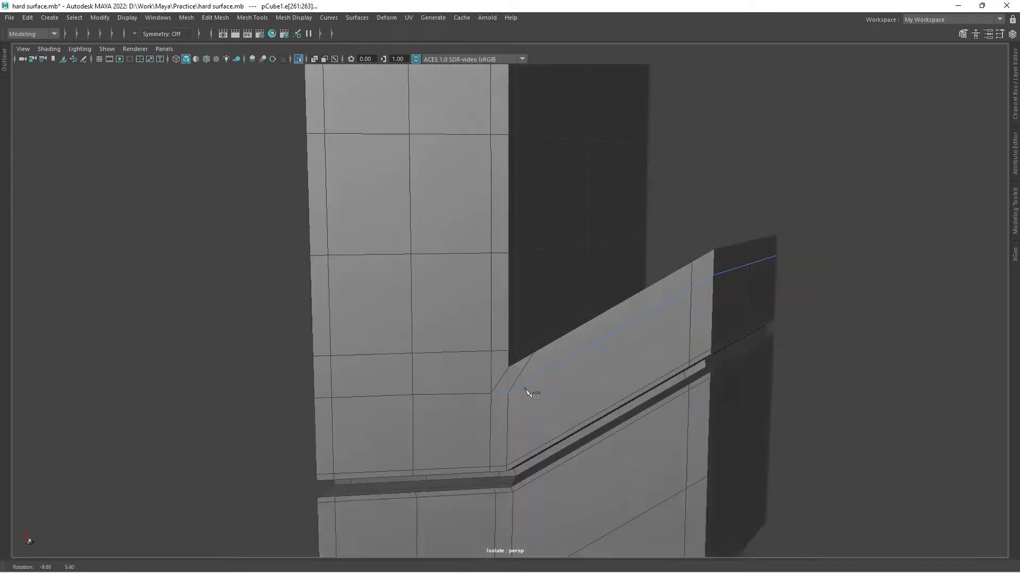
key(w)
double_click(526, 366)
alt+drag(551, 342, 663, 277)
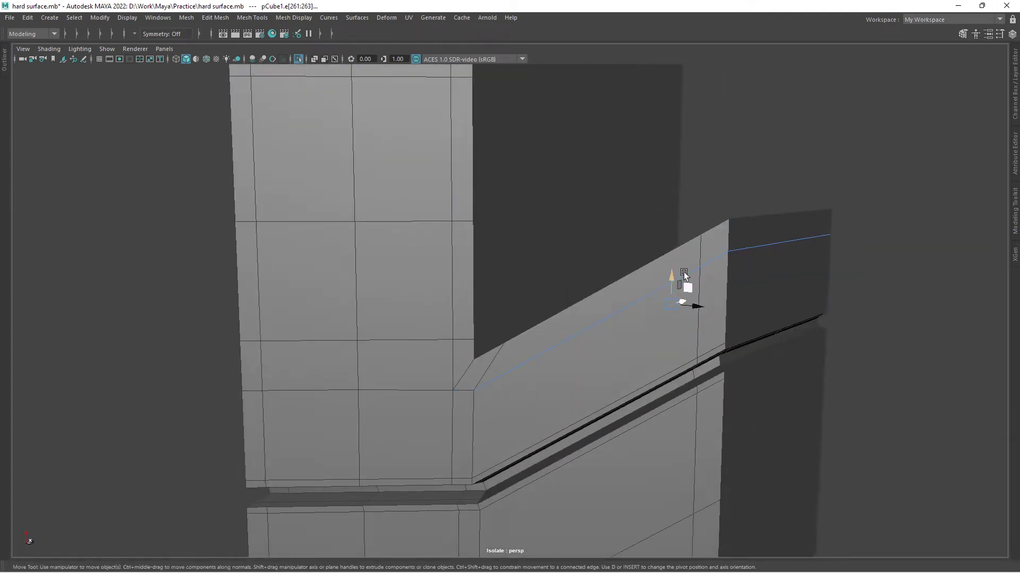
alt+right_drag(670, 266, 570, 361)
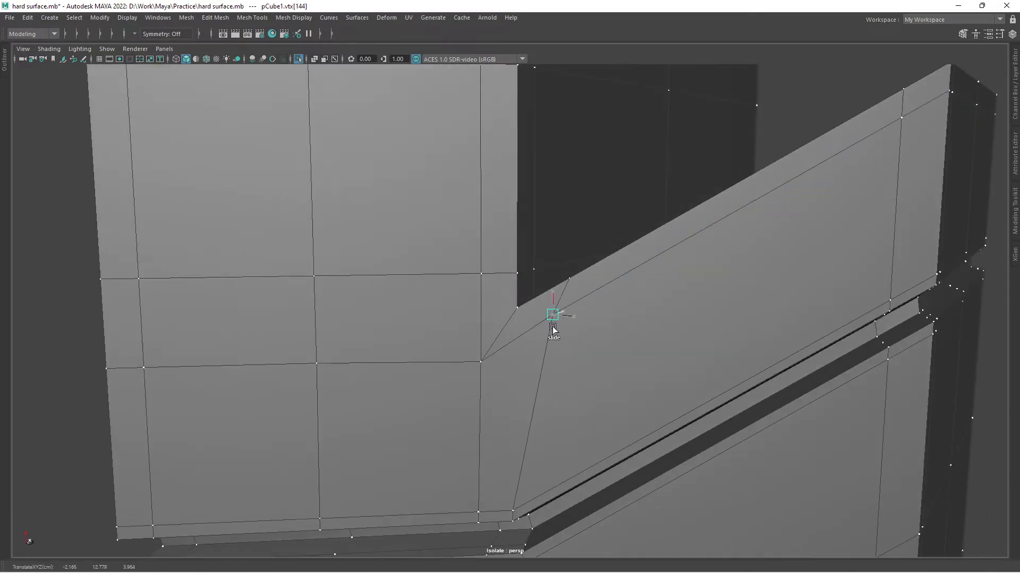
click(574, 314)
mouse_move(574, 315)
alt+mouse_down()
mouse_move(483, 357)
mouse_move(405, 348)
mouse_move(513, 336)
mouse_move(493, 241)
mouse_move(503, 464)
mouse_move(530, 392)
mouse_move(584, 376)
mouse_move(569, 314)
mouse_move(709, 340)
alt+mouse_up()
- Multi-Cut the inner corner and insert an edge loop across the column face
click(465, 250)
alt+middle_drag(709, 340, 423, 286)
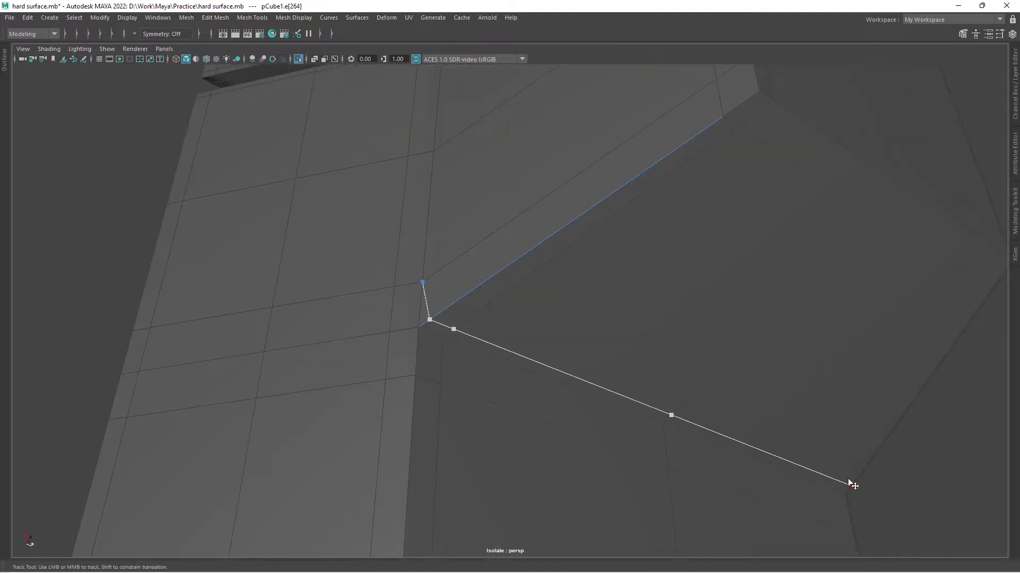
alt+middle_drag(533, 364, 615, 367)
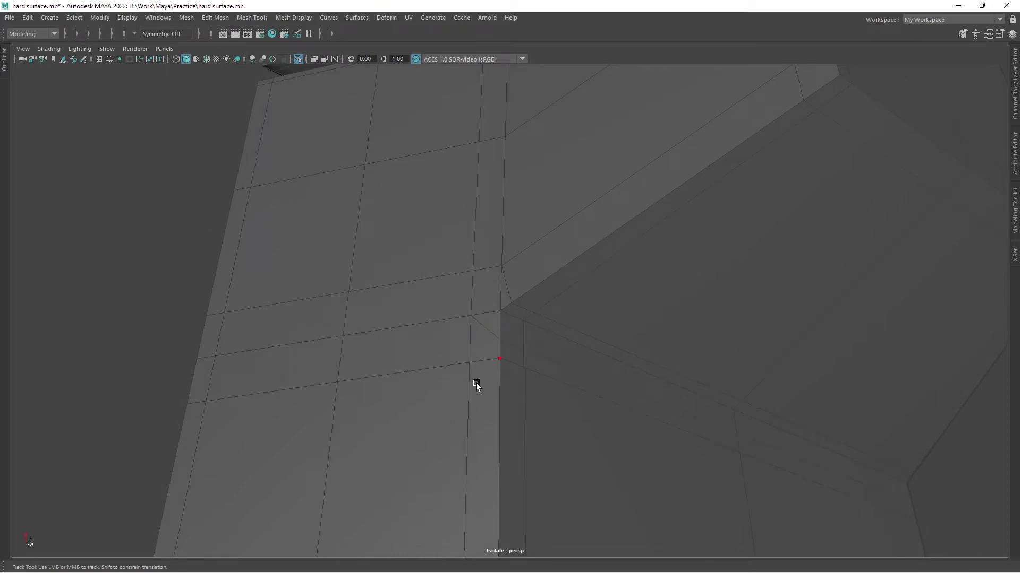
alt+middle_drag(484, 365, 476, 313)
shift+right_click(476, 313)
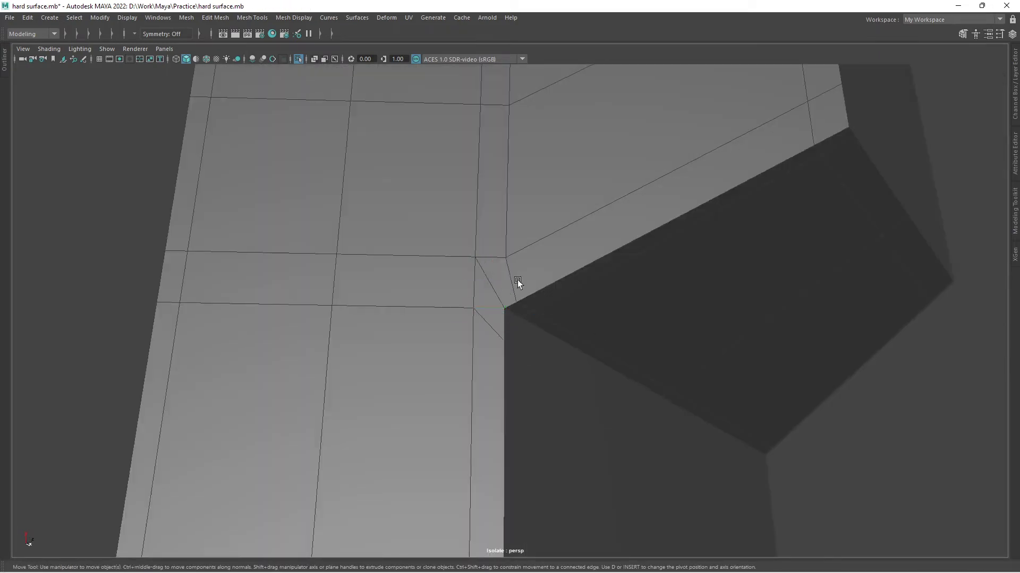
alt+right_drag(517, 279, 607, 337)
mouse_move(607, 338)
alt+mouse_down()
mouse_move(550, 359)
mouse_move(542, 276)
mouse_move(583, 229)
alt+mouse_up()
click(538, 348)
ctrl+click(528, 330)
key(w)
- Turn off smooth preview and box-select the vertices along the groove
key(1)
mouse_move(583, 230)
alt+right_down()
mouse_move(510, 380)
mouse_move(579, 319)
alt+right_up()
mouse_move(579, 319)
alt+mouse_down()
mouse_move(424, 330)
mouse_move(470, 295)
alt+mouse_up()
key(w)
mouse_move(507, 227)
mouse_down()
mouse_move(404, 260)
mouse_move(522, 277)
mouse_up()
alt+right_drag(521, 277, 717, 284)
- Mirror the mesh across its centre in shaded view and check the front groove
key(4)
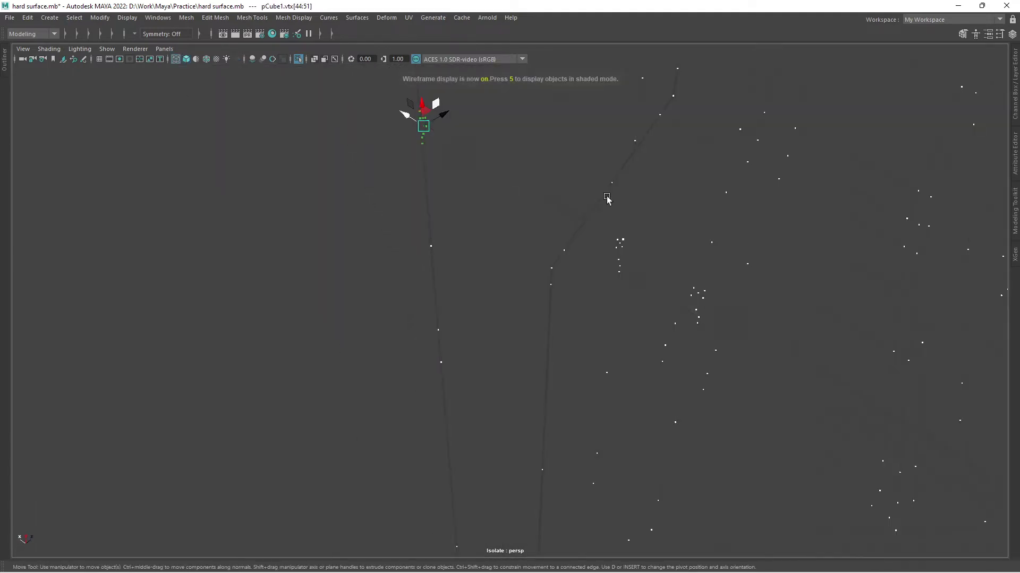
key(5)
scroll(303, 226, down, 3)
scroll(388, 228, down, 3)
scroll(496, 255, up, 3)
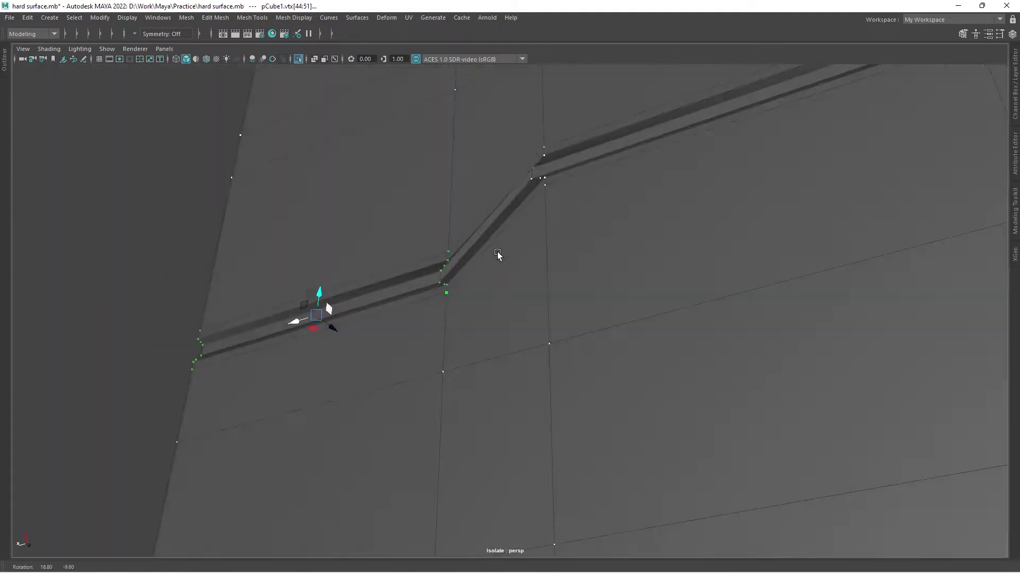
scroll(483, 301, down, 1)
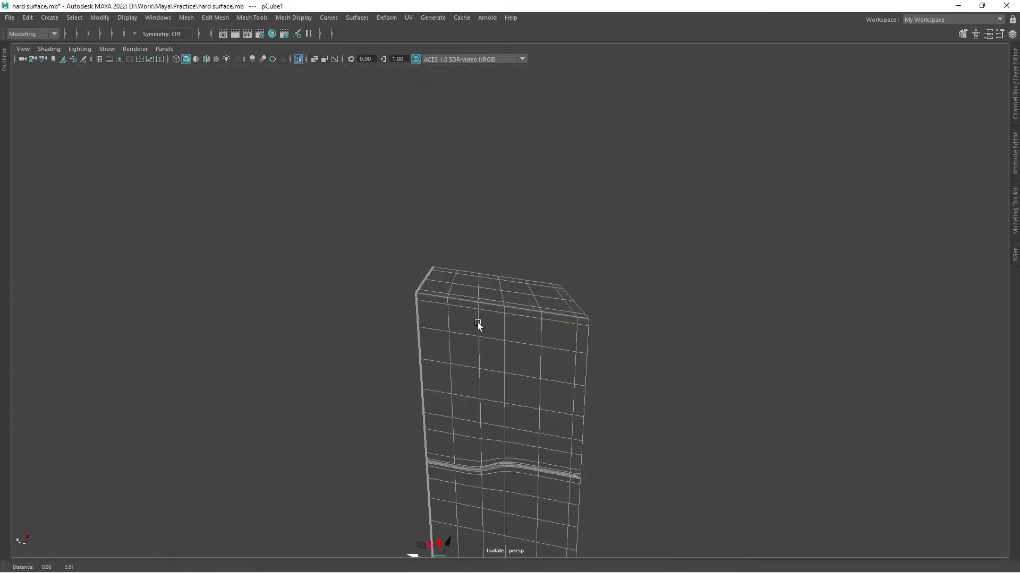
alt+drag(478, 323, 432, 363)
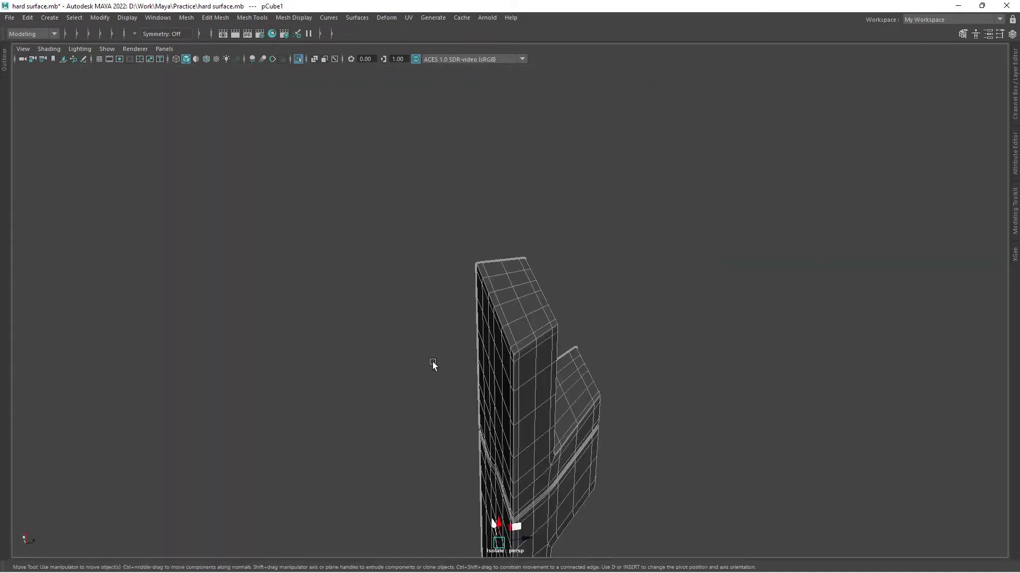
click(492, 402)
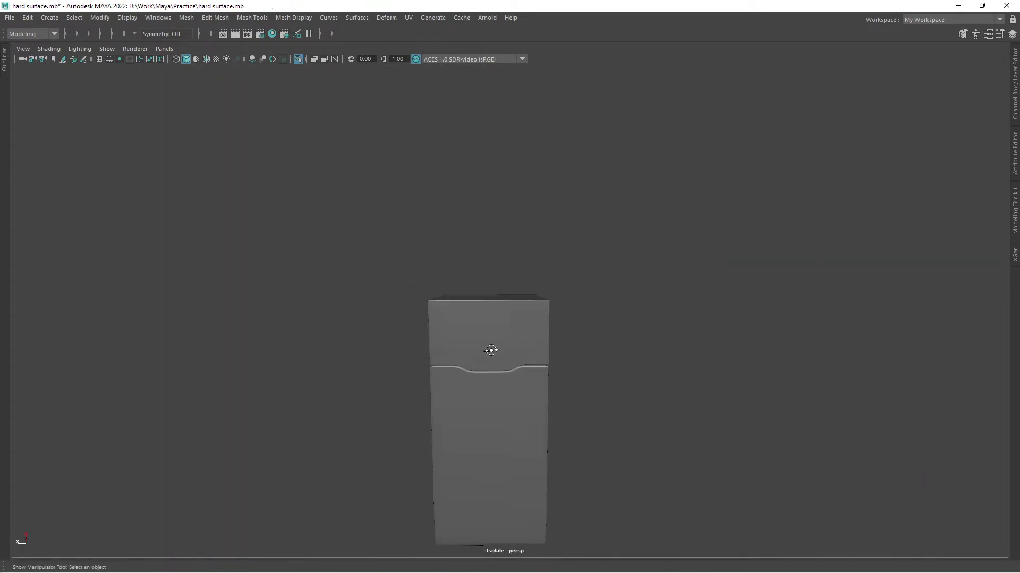
alt+drag(581, 349, 505, 299)
click(459, 323)
- Remove the vertical face strip down the front and select the channel's border loop
mouse_move(460, 323)
alt+mouse_down()
mouse_move(517, 330)
mouse_move(564, 205)
mouse_move(462, 128)
alt+mouse_up()
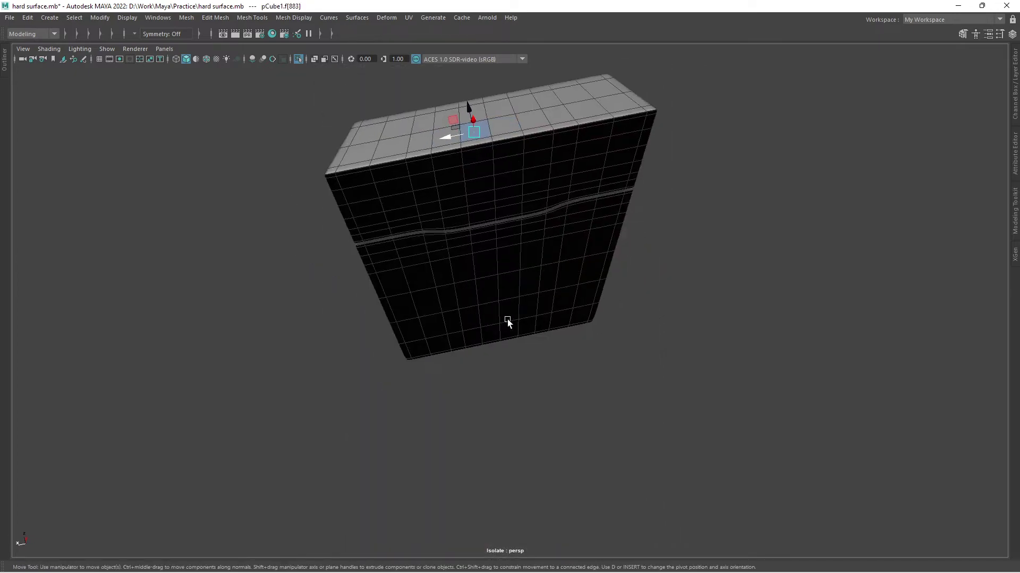
double_click(485, 359)
mouse_move(507, 320)
alt+mouse_down()
mouse_move(484, 360)
mouse_move(495, 260)
mouse_move(614, 178)
mouse_move(506, 94)
alt+mouse_up()
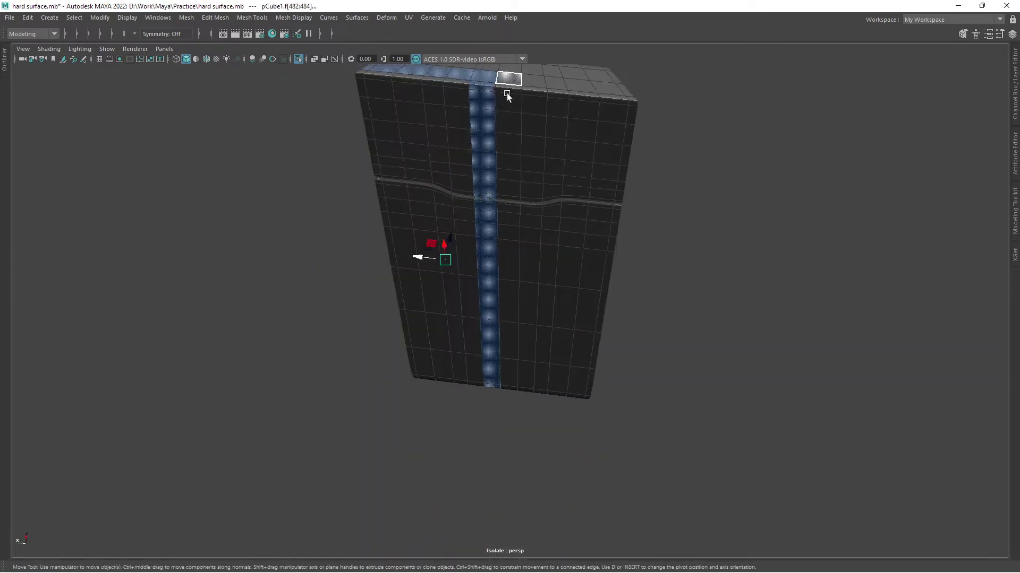
alt+drag(508, 311, 475, 386)
mouse_move(517, 301)
alt+mouse_down()
mouse_move(509, 380)
mouse_move(534, 345)
mouse_move(478, 302)
mouse_move(527, 430)
alt+mouse_up()
click(526, 426)
shift+right_drag(527, 429, 553, 421)
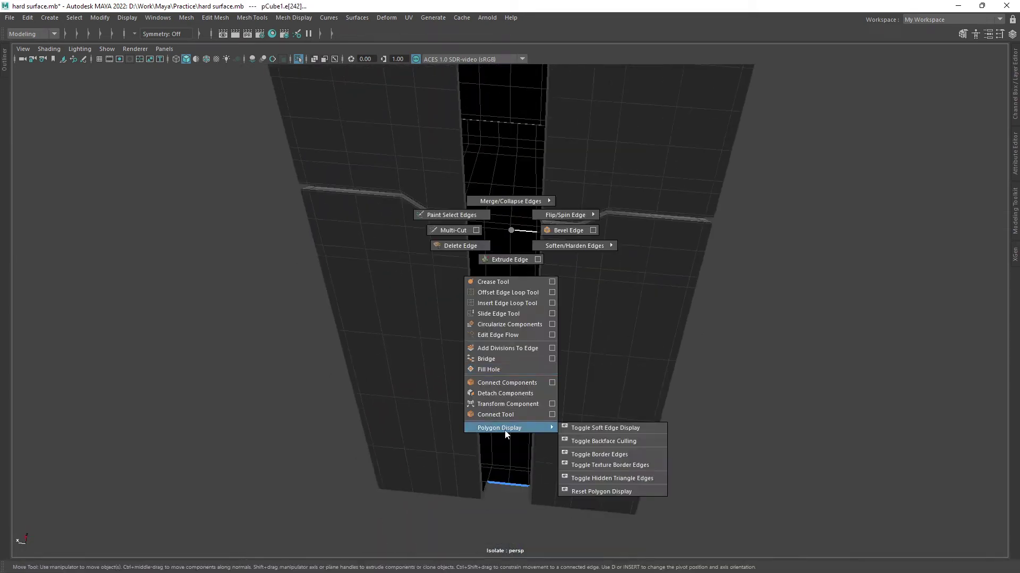
mouse_move(552, 421)
alt+mouse_down()
mouse_move(647, 312)
mouse_move(547, 289)
mouse_move(474, 254)
mouse_move(508, 317)
alt+mouse_up()
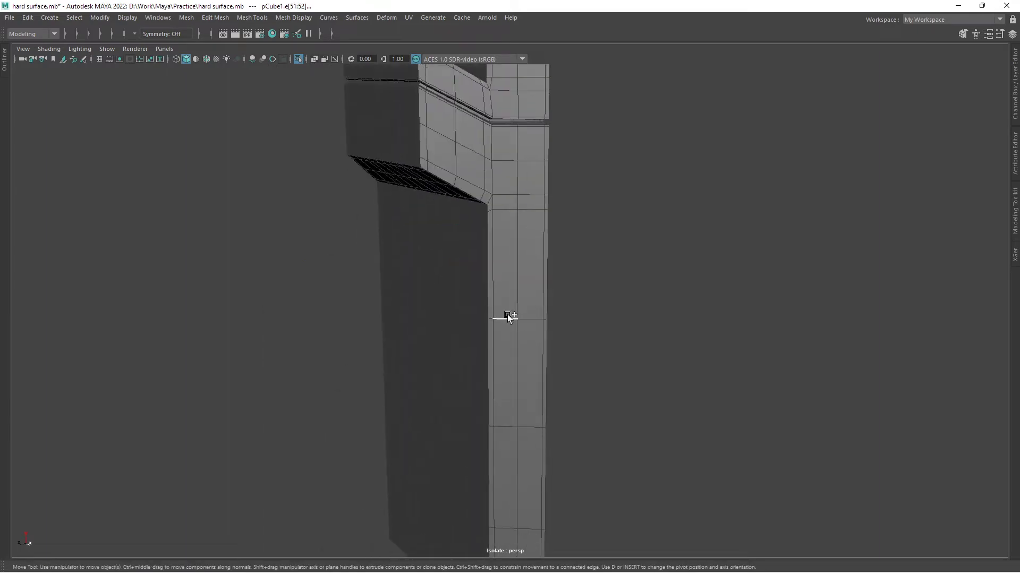
- Select an edge along the slot wall and close in on the panel gap
click(506, 364)
mouse_move(506, 364)
alt+mouse_down()
mouse_move(546, 365)
mouse_move(624, 461)
alt+mouse_up()
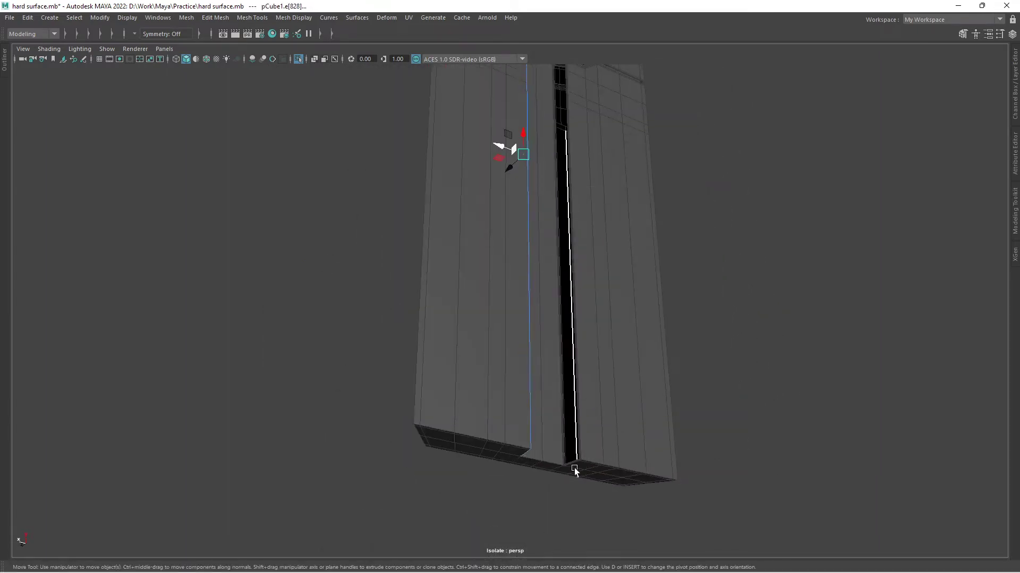
shift+right_drag(565, 466, 565, 467)
scroll(705, 372, up, 5)
scroll(633, 386, up, 3)
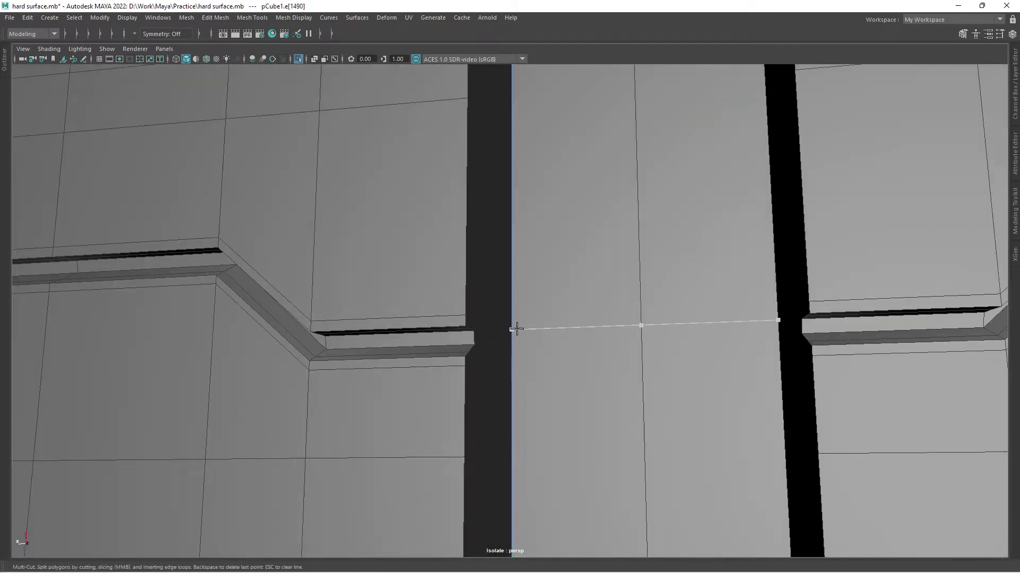
mouse_move(516, 330)
alt+mouse_down()
mouse_move(467, 318)
mouse_move(539, 330)
alt+mouse_up()
- Select the open gap edges and Bridge them with zero divisions
key(F11)
click(672, 345)
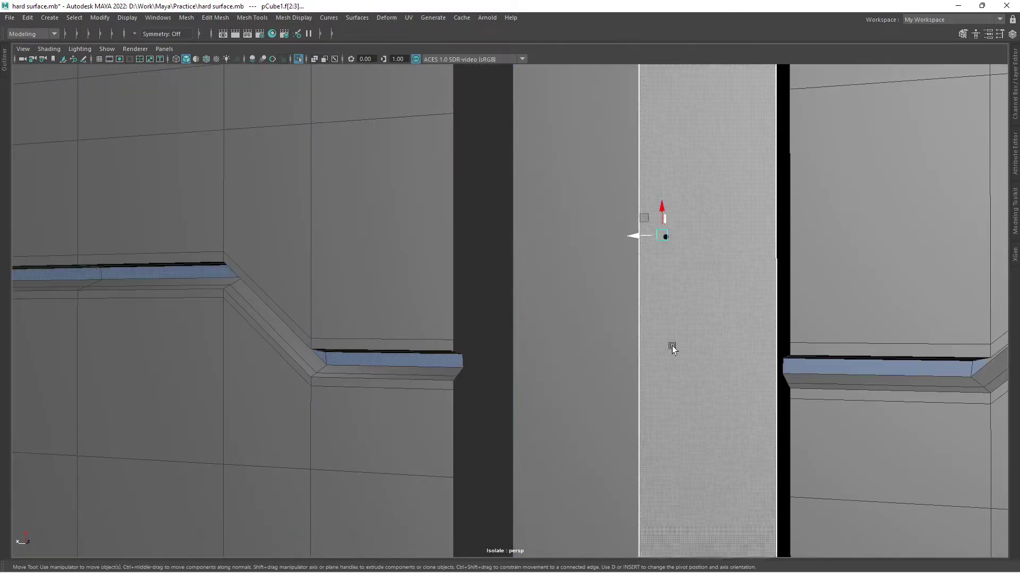
mouse_move(671, 346)
alt+mouse_down()
mouse_move(626, 300)
mouse_move(473, 301)
mouse_move(332, 320)
mouse_move(537, 318)
mouse_move(357, 314)
mouse_move(521, 321)
alt+mouse_up()
shift+click(332, 320)
alt+right_drag(520, 320, 325, 383)
mouse_move(326, 383)
alt+mouse_down()
mouse_move(394, 295)
mouse_move(446, 352)
mouse_move(276, 345)
mouse_move(184, 375)
mouse_move(575, 321)
mouse_move(398, 337)
mouse_move(483, 391)
alt+mouse_up()
scroll(483, 392, up, 3)
shift+right_drag(482, 391, 562, 375)
mouse_move(562, 374)
alt+mouse_down()
mouse_move(355, 375)
mouse_move(469, 318)
mouse_move(495, 345)
mouse_move(474, 341)
mouse_move(683, 379)
mouse_move(516, 346)
mouse_move(519, 298)
mouse_move(559, 307)
mouse_move(501, 345)
alt+mouse_up()
- Select the edge loops along the slot and at its top corner
double_click(501, 345)
key(f)
mouse_move(426, 294)
alt+mouse_down()
mouse_move(464, 294)
mouse_move(640, 358)
mouse_move(551, 371)
mouse_move(649, 354)
mouse_move(635, 346)
mouse_move(703, 295)
mouse_move(453, 390)
mouse_move(587, 323)
mouse_move(588, 364)
mouse_move(623, 354)
mouse_move(433, 336)
mouse_move(459, 272)
mouse_move(416, 293)
mouse_move(510, 350)
mouse_move(193, 353)
mouse_move(719, 171)
mouse_move(413, 5)
mouse_move(618, 274)
alt+mouse_up()
double_click(703, 295)
scroll(586, 318, up, 3)
click(587, 365)
double_click(433, 335)
- Activate Multi-Cut and examine the slot and corner faces from several angles
key(ctrl+shift+x)
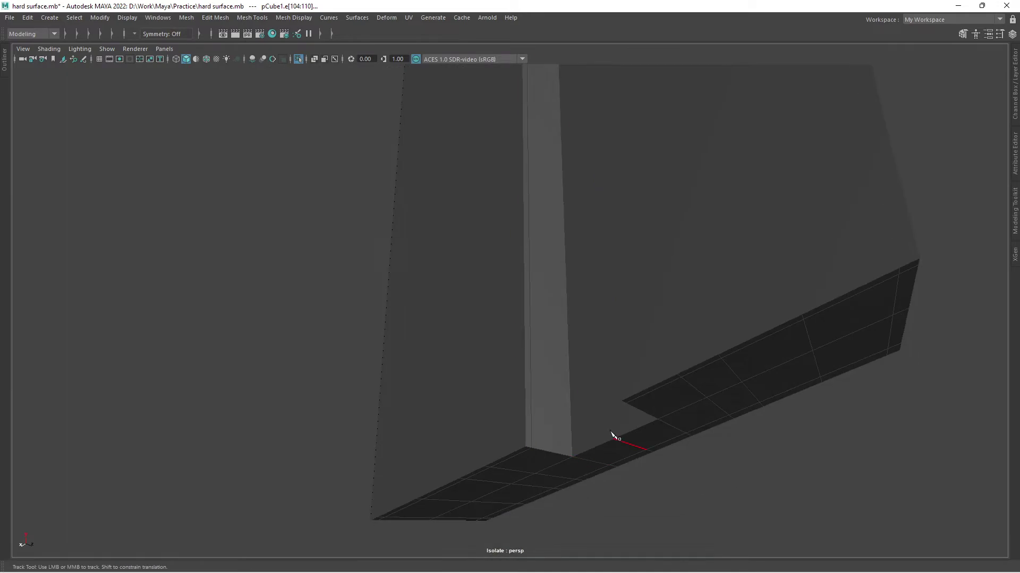
alt+drag(614, 435, 680, 487)
mouse_move(523, 299)
alt+mouse_down()
mouse_move(610, 291)
mouse_move(380, 287)
mouse_move(386, 252)
mouse_move(536, 269)
alt+mouse_up()
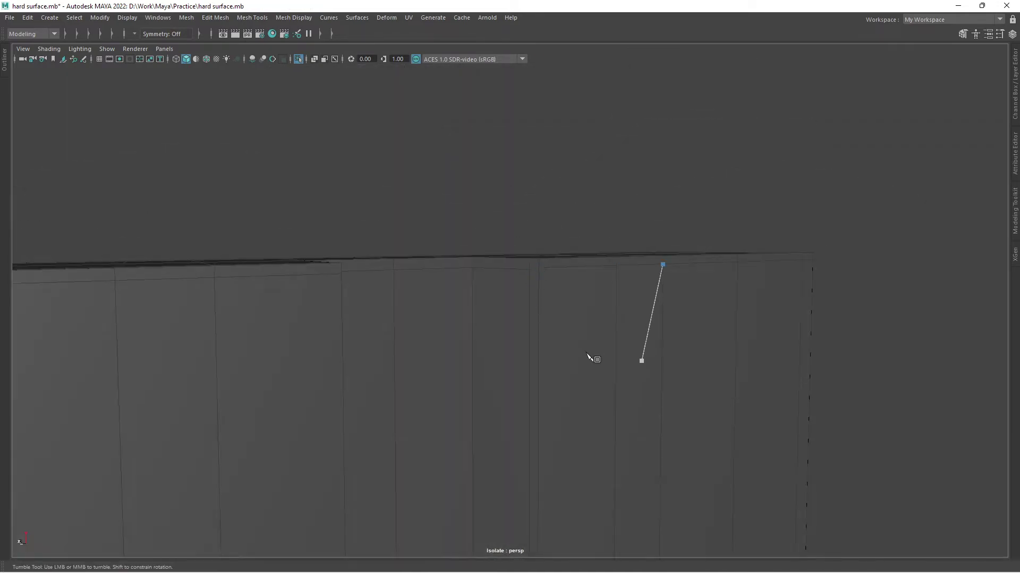
key(f)
alt+drag(589, 330, 619, 355)
mouse_move(619, 356)
alt+right_down()
mouse_move(583, 360)
mouse_move(603, 230)
mouse_move(453, 333)
alt+right_up()
alt+drag(735, 335, 643, 419)
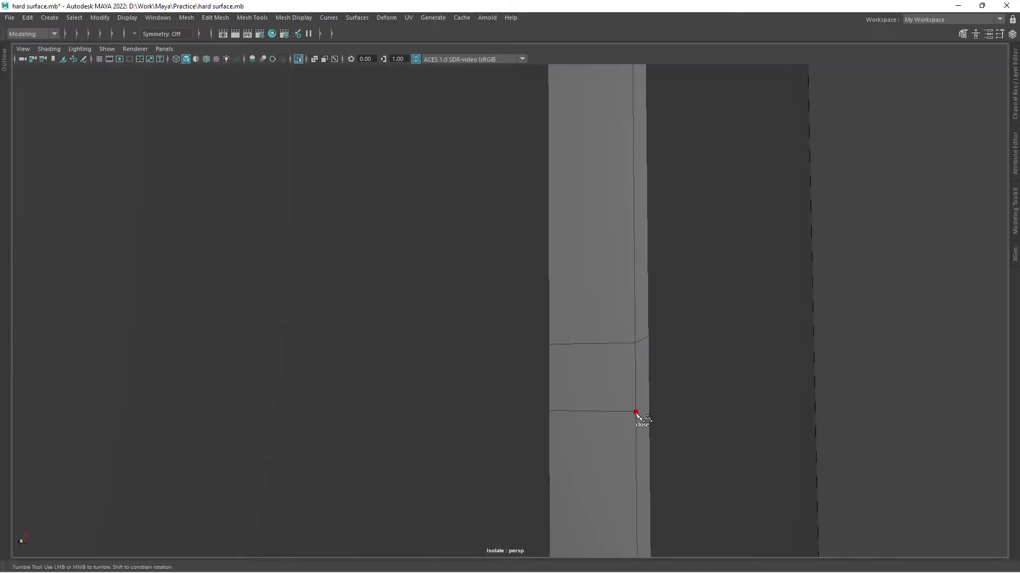
mouse_move(656, 404)
alt+right_down()
mouse_move(230, 346)
mouse_move(606, 337)
mouse_move(583, 298)
mouse_move(601, 110)
alt+right_up()
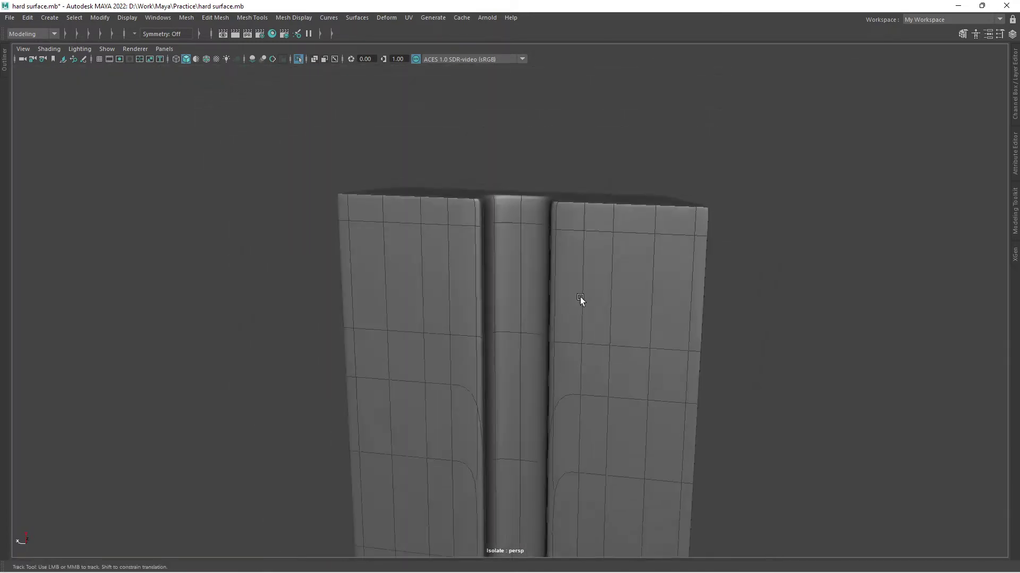
alt+drag(600, 110, 471, 368)
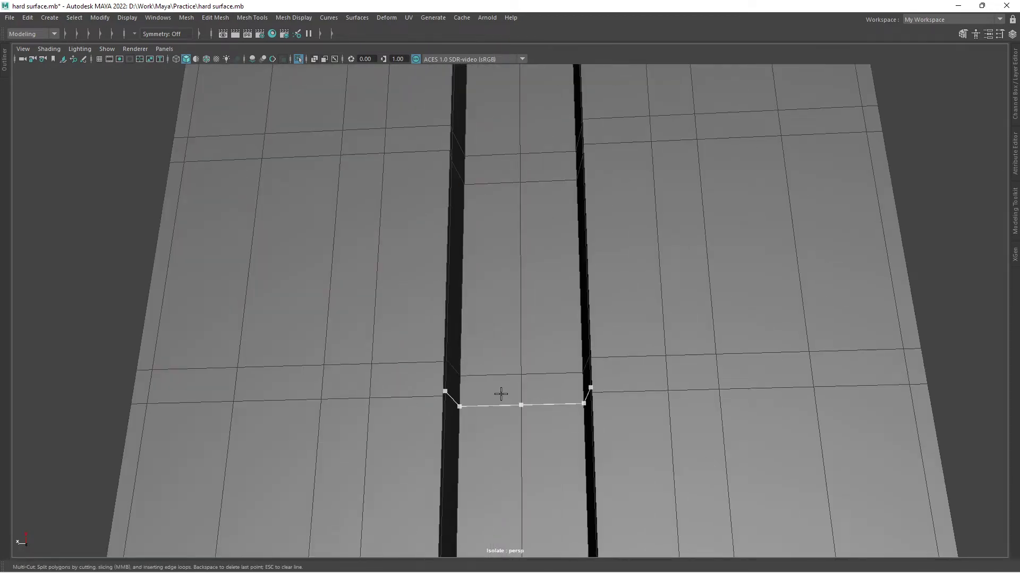
alt+middle_drag(500, 393, 466, 408)
alt+drag(445, 487, 794, 406)
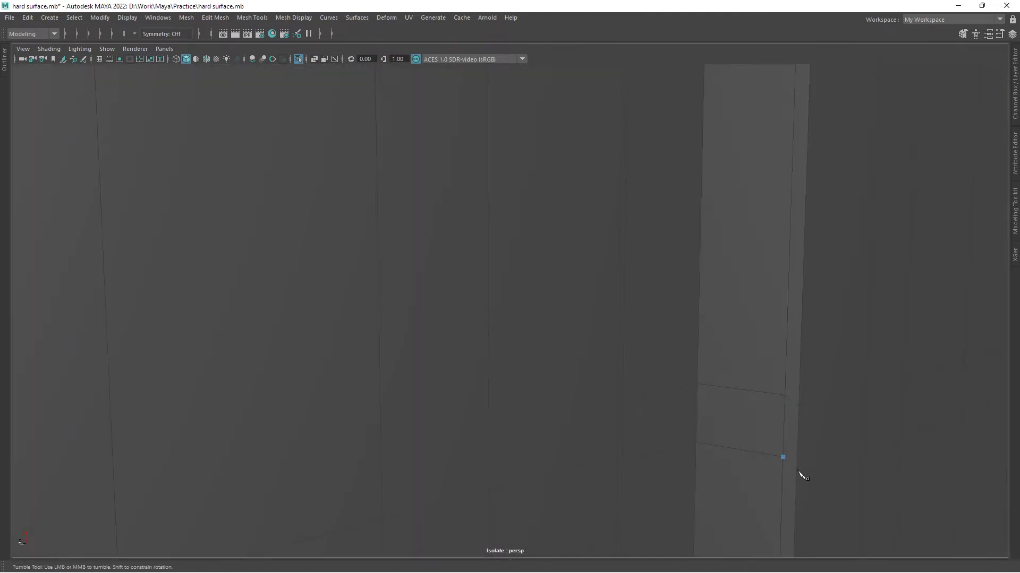
mouse_move(803, 477)
alt+mouse_down()
mouse_move(546, 376)
mouse_move(696, 388)
mouse_move(548, 417)
mouse_move(520, 399)
mouse_move(546, 368)
mouse_move(540, 358)
mouse_move(536, 422)
alt+mouse_up()
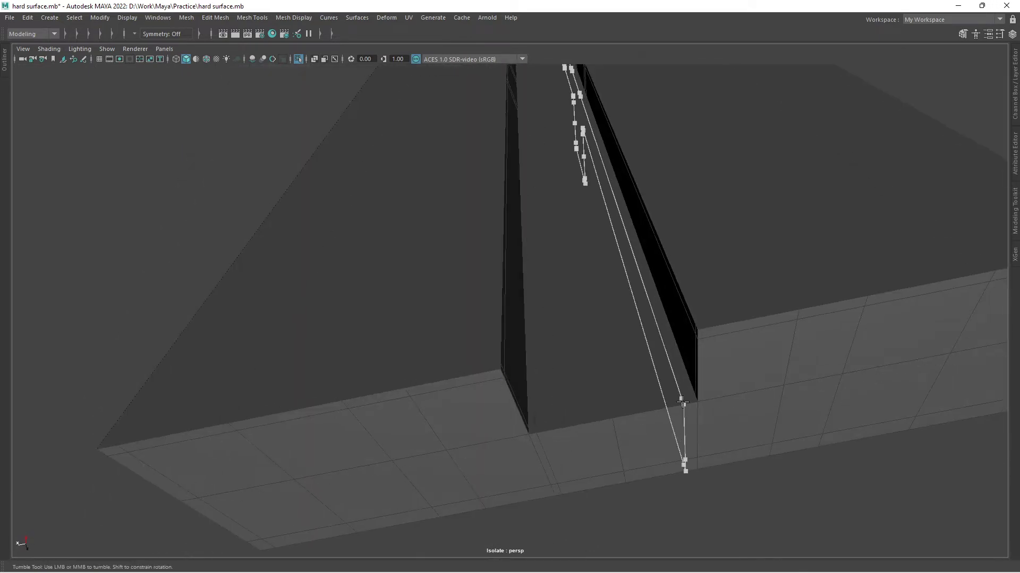
- Orbit and pan over the block to look down into the slot
mouse_move(683, 403)
alt+mouse_down()
mouse_move(573, 403)
mouse_move(555, 484)
mouse_move(532, 417)
mouse_move(618, 362)
mouse_move(489, 352)
alt+mouse_up()
alt+right_drag(489, 353, 530, 375)
alt+right_drag(550, 256, 835, 428)
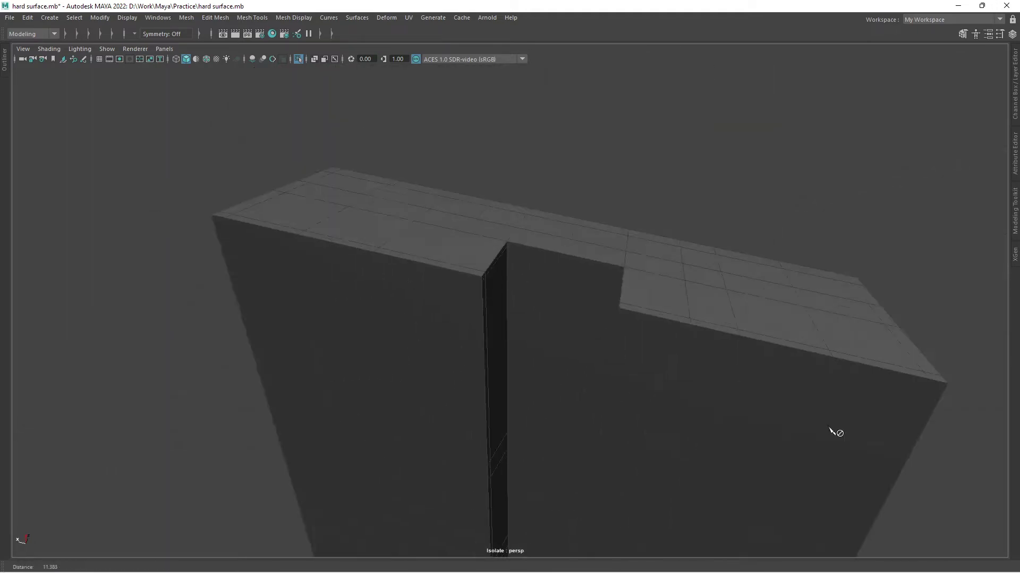
mouse_move(835, 428)
alt+mouse_down()
mouse_move(524, 177)
mouse_move(690, 205)
alt+mouse_up()
mouse_move(690, 205)
alt+right_down()
mouse_move(674, 362)
mouse_move(855, 346)
mouse_move(535, 287)
mouse_move(735, 146)
mouse_move(639, 68)
alt+right_up()
alt+drag(640, 69, 505, 173)
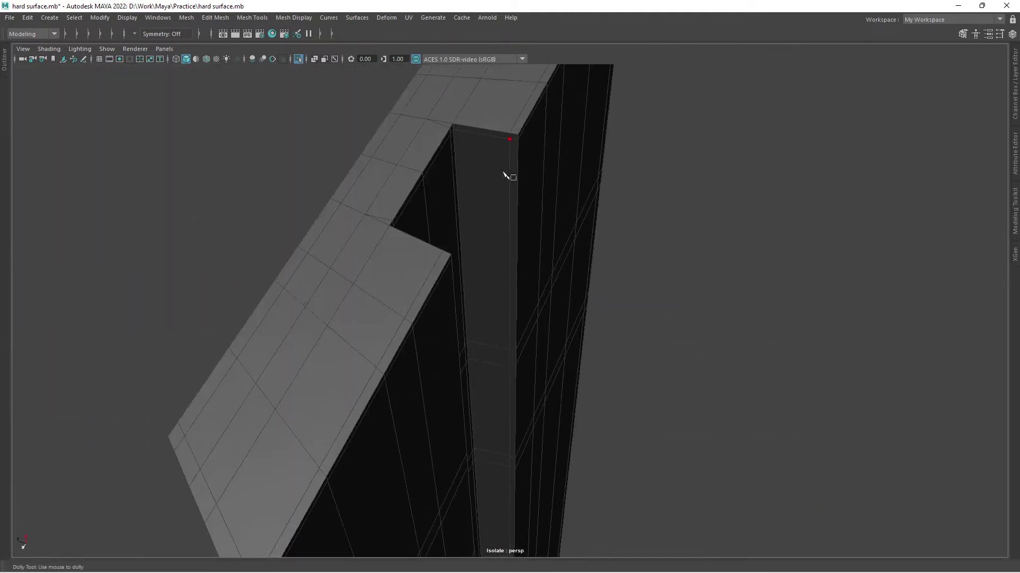
alt+middle_drag(505, 172, 468, 220)
alt+drag(402, 216, 357, 227)
mouse_move(358, 228)
alt+right_down()
mouse_move(447, 239)
mouse_move(596, 323)
alt+right_up()
mouse_move(596, 323)
alt+middle_down()
mouse_move(595, 169)
mouse_move(674, 275)
mouse_move(792, 158)
alt+middle_up()
mouse_move(659, 200)
alt+mouse_down()
mouse_move(591, 279)
mouse_move(553, 403)
mouse_move(606, 240)
alt+mouse_up()
- Multi-Cut a new edge beside the column groove
key(ctrl+shift+x)
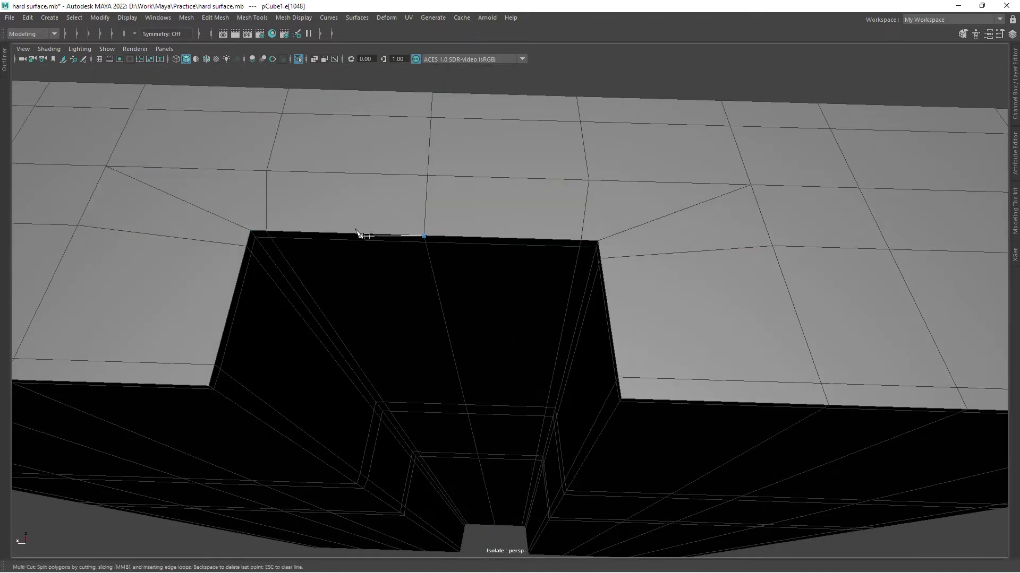
mouse_move(358, 234)
alt+mouse_down()
mouse_move(297, 303)
mouse_move(315, 293)
alt+mouse_up()
mouse_move(446, 258)
alt+mouse_down()
mouse_move(605, 371)
mouse_move(574, 333)
mouse_move(573, 389)
mouse_move(598, 381)
alt+mouse_up()
scroll(599, 381, up, 5)
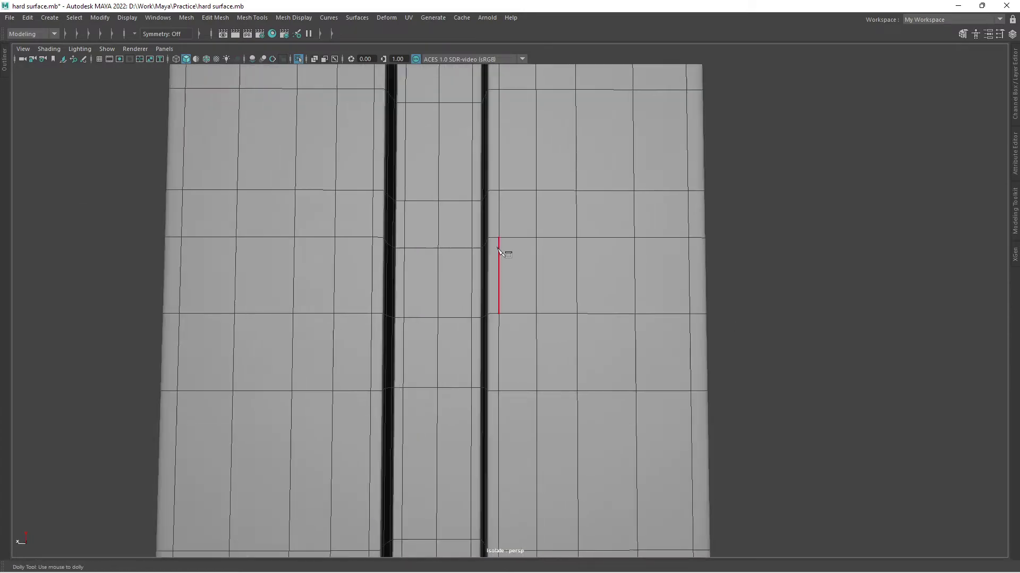
alt+drag(495, 250, 530, 318)
- Bevel the groove edges with Ctrl+B and pick a groove edge
key(ctrl+b)
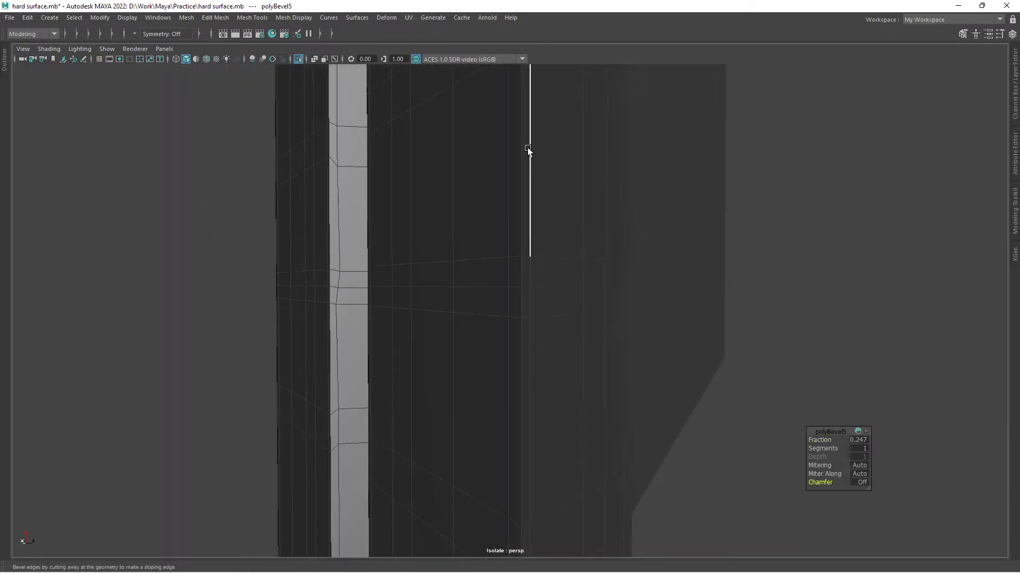
mouse_move(528, 148)
alt+mouse_down()
mouse_move(553, 355)
mouse_move(540, 423)
mouse_move(325, 387)
mouse_move(502, 361)
mouse_move(515, 380)
mouse_move(623, 420)
mouse_move(795, 229)
mouse_move(658, 372)
mouse_move(334, 412)
mouse_move(536, 380)
alt+mouse_up()
double_click(540, 423)
key(r)
click(498, 393)
- Extrude the horizontal face strip inward with thickness -0.049 and offset 0.025
key(w)
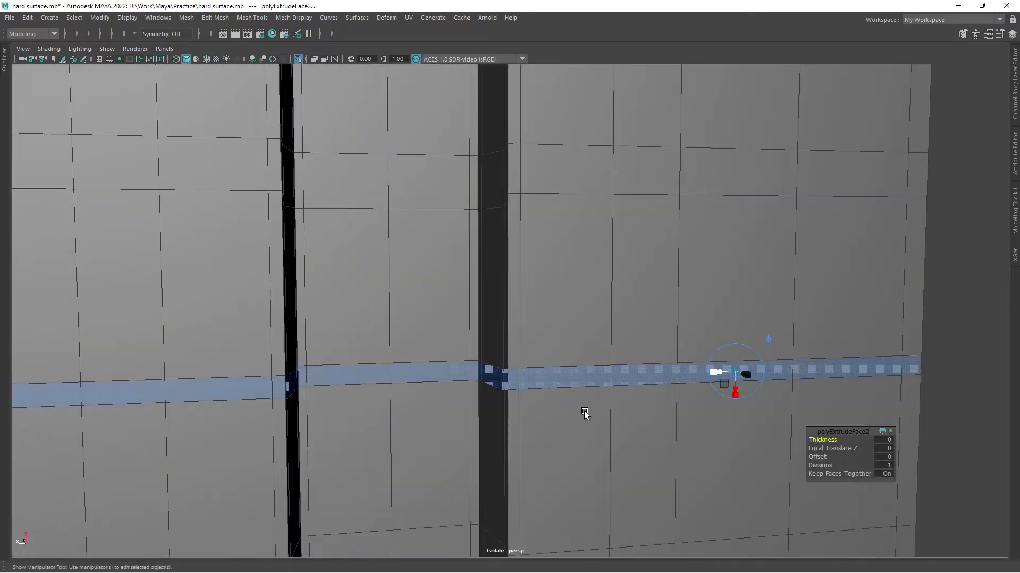
drag(785, 443, 796, 443)
mouse_move(797, 443)
alt+mouse_down()
mouse_move(665, 434)
mouse_move(497, 344)
mouse_move(570, 300)
mouse_move(690, 372)
alt+mouse_up()
mouse_move(818, 457)
mouse_down()
mouse_move(567, 371)
mouse_move(668, 335)
mouse_move(522, 269)
mouse_move(785, 428)
mouse_up()
- Bevel the edges of the recessed band
key(ctrl+b)
key(w)
scroll(519, 423, down, 5)
mouse_move(518, 423)
alt+mouse_down()
mouse_move(529, 388)
mouse_move(510, 340)
alt+mouse_up()
shift+right_drag(510, 340, 511, 319)
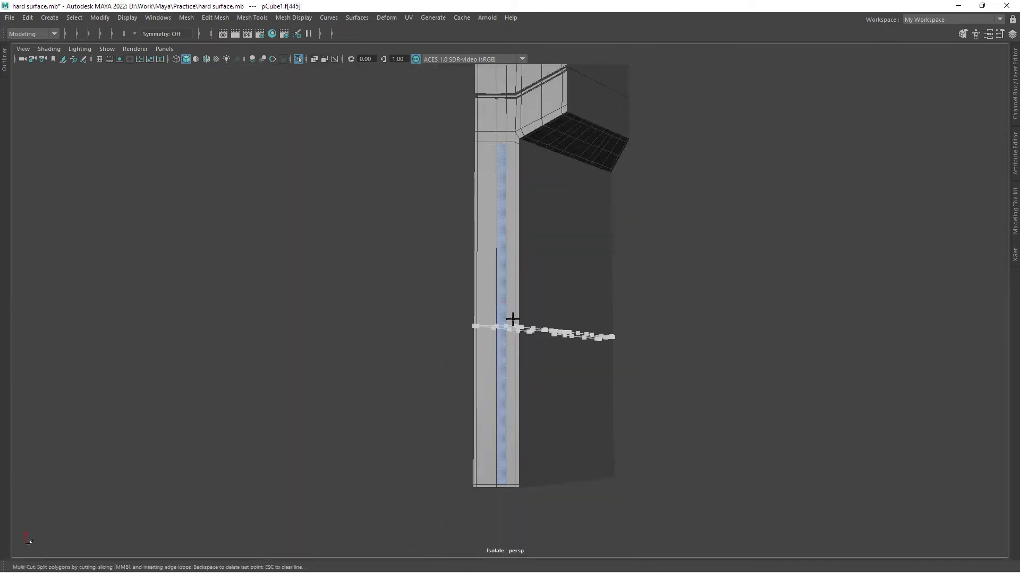
- Select the column's faces by region in the wireframe top view
shift+click(502, 361)
key(f)
key(space)
key(5)
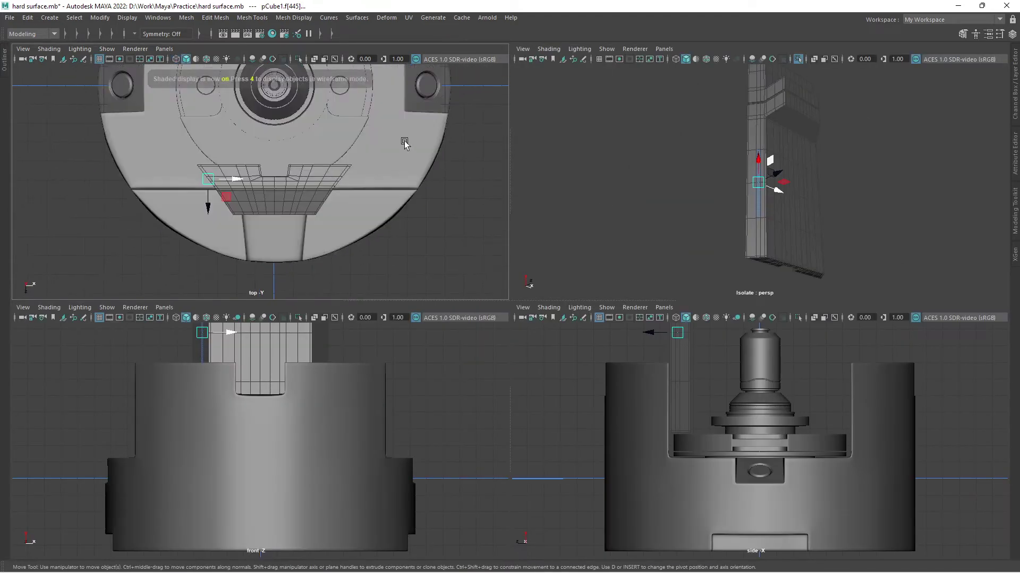
key(4)
drag(405, 125, 266, 275)
key(space)
- Narrow the selection to the single column face that will hold the slot
mouse_move(542, 314)
alt+mouse_down()
mouse_move(696, 364)
mouse_move(600, 209)
alt+mouse_up()
click(569, 222)
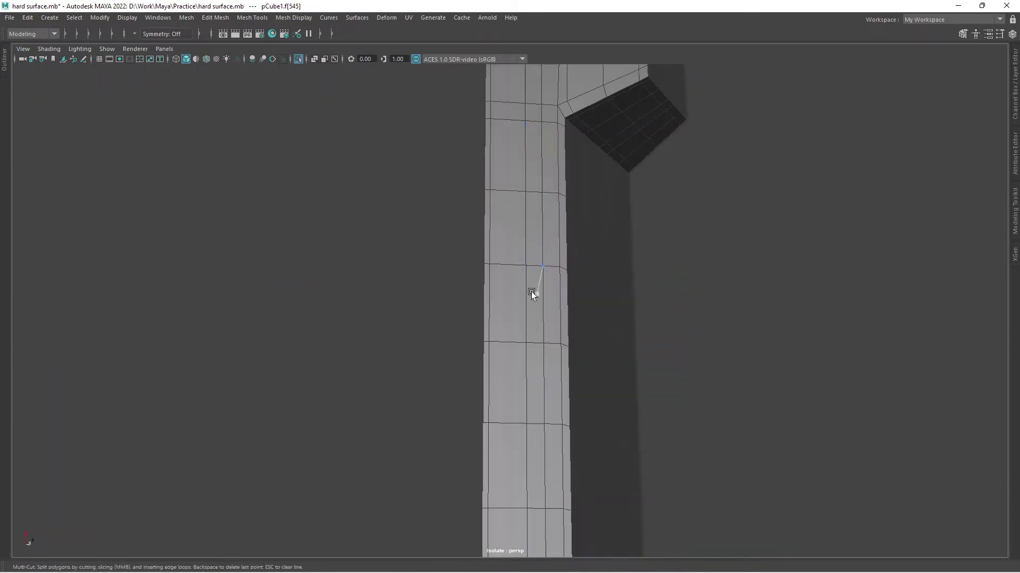
key(w)
mouse_move(531, 292)
alt+mouse_down()
mouse_move(483, 359)
mouse_move(494, 233)
alt+mouse_up()
shift+click(495, 234)
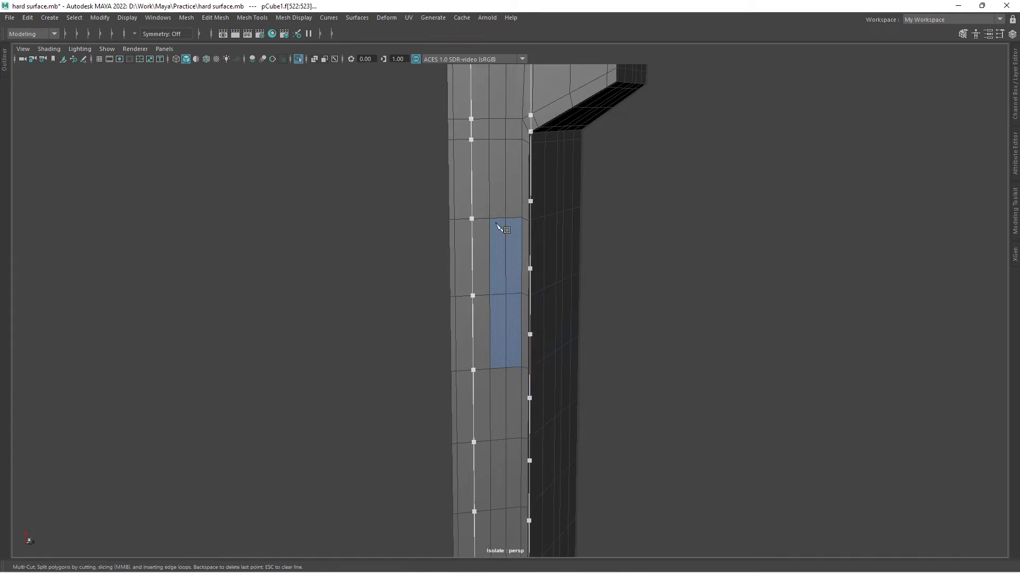
shift+click(497, 225)
key(w)
scroll(503, 332, down, 5)
mouse_move(503, 333)
alt+mouse_down()
mouse_move(531, 370)
mouse_move(511, 368)
alt+mouse_up()
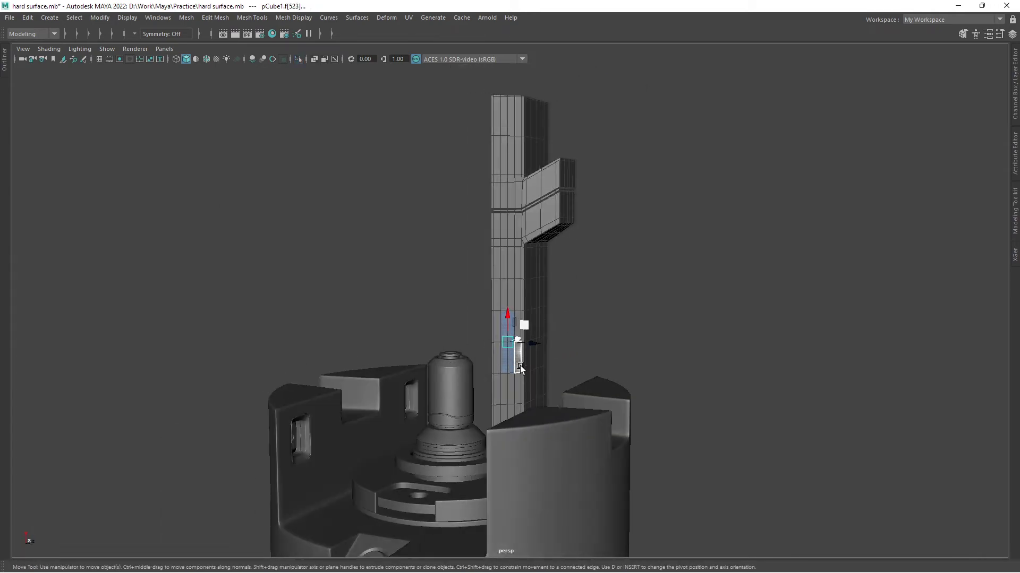
- Extrude the slot face inward twice to recess it into the column
key(ctrl+1)
key(f)
key(ctrl+e)
mouse_move(481, 316)
mouse_down()
mouse_move(527, 323)
mouse_move(497, 301)
mouse_up()
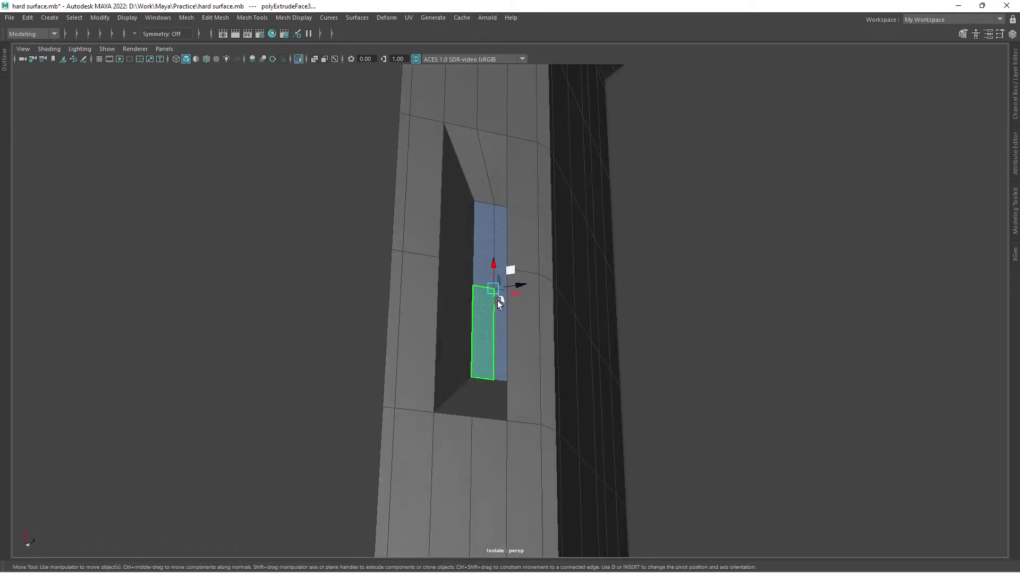
key(ctrl+e)
mouse_move(507, 263)
alt+mouse_down()
mouse_move(602, 325)
mouse_move(793, 353)
mouse_move(592, 339)
mouse_move(250, 398)
mouse_move(574, 433)
mouse_move(515, 380)
mouse_move(524, 254)
mouse_move(718, 400)
alt+mouse_up()
- Try an edge loop around the slot, then clear the selection
click(524, 254)
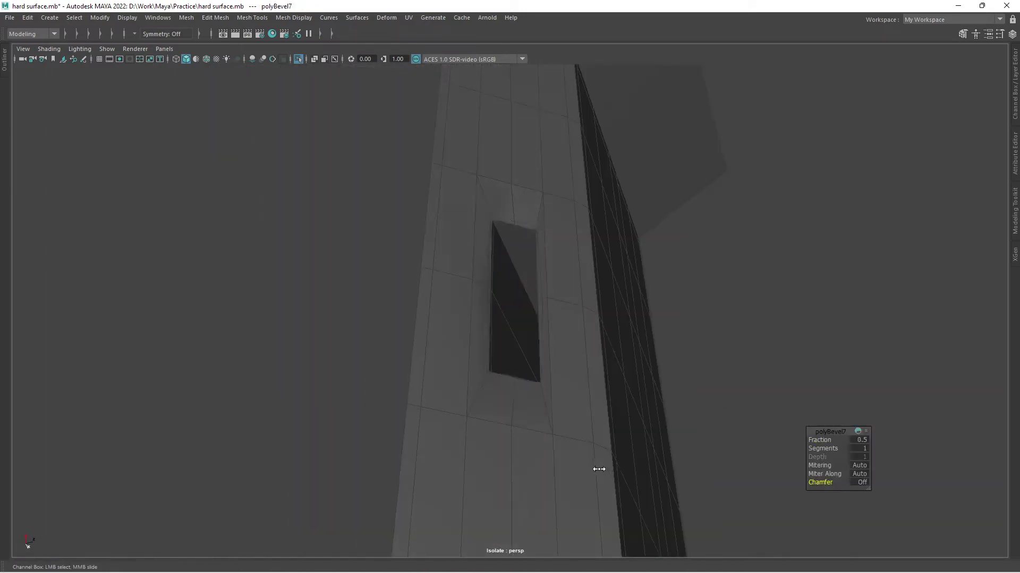
alt+drag(598, 469, 770, 473)
click(858, 474)
mouse_move(885, 498)
alt+mouse_down()
mouse_move(467, 364)
mouse_move(433, 219)
alt+mouse_up()
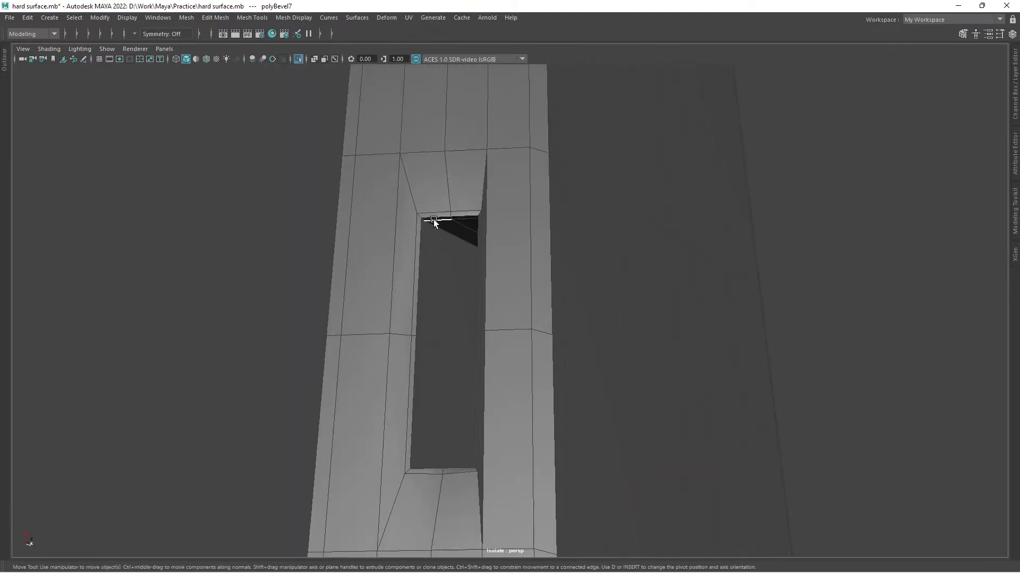
double_click(458, 273)
mouse_move(458, 273)
alt+mouse_down()
mouse_move(553, 329)
mouse_move(503, 184)
mouse_move(768, 234)
mouse_move(580, 361)
alt+mouse_up()
click(769, 234)
scroll(581, 361, down, 5)
scroll(346, 335, up, 6)
- Select the rim edge loops around the slot and inner hole, plus the slot's vertical edge
double_click(552, 289)
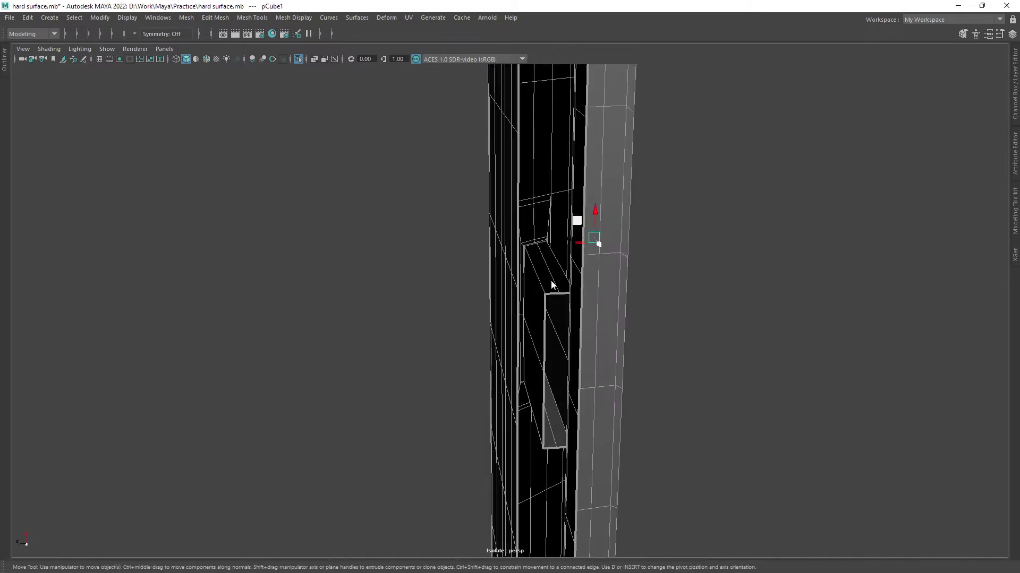
mouse_move(553, 289)
alt+mouse_down()
mouse_move(410, 358)
mouse_move(565, 270)
mouse_move(473, 387)
mouse_move(407, 394)
mouse_move(409, 326)
alt+mouse_up()
shift+right_drag(409, 326, 413, 451)
mouse_move(413, 451)
alt+mouse_down()
mouse_move(444, 97)
mouse_move(393, 302)
mouse_move(464, 337)
mouse_move(425, 123)
mouse_move(364, 244)
alt+mouse_up()
scroll(428, 257, down, 4)
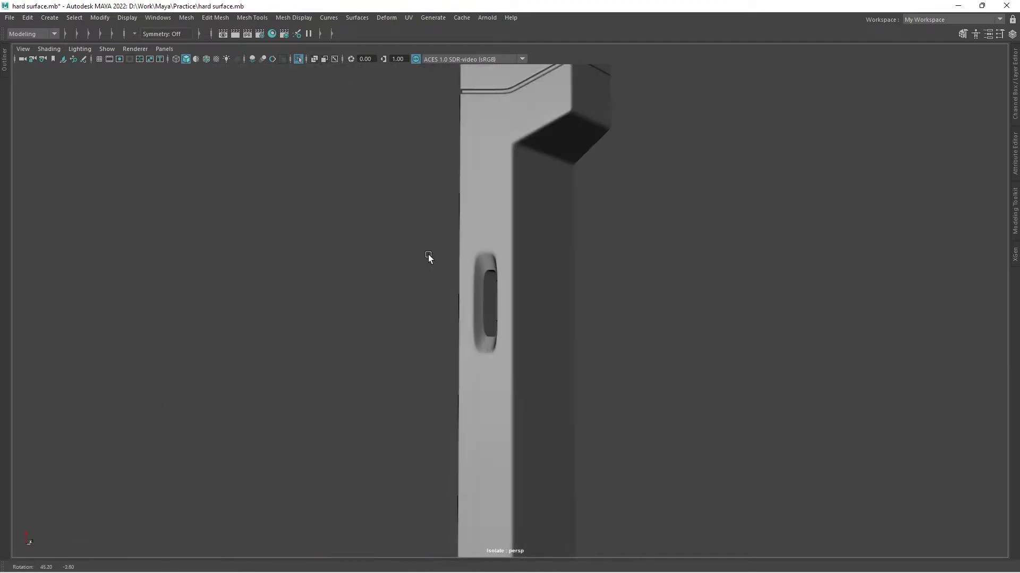
scroll(525, 288, up, 5)
mouse_move(525, 288)
alt+mouse_down()
mouse_move(462, 297)
mouse_move(387, 467)
mouse_move(463, 191)
mouse_move(464, 258)
mouse_move(432, 155)
alt+mouse_up()
double_click(462, 298)
click(465, 258)
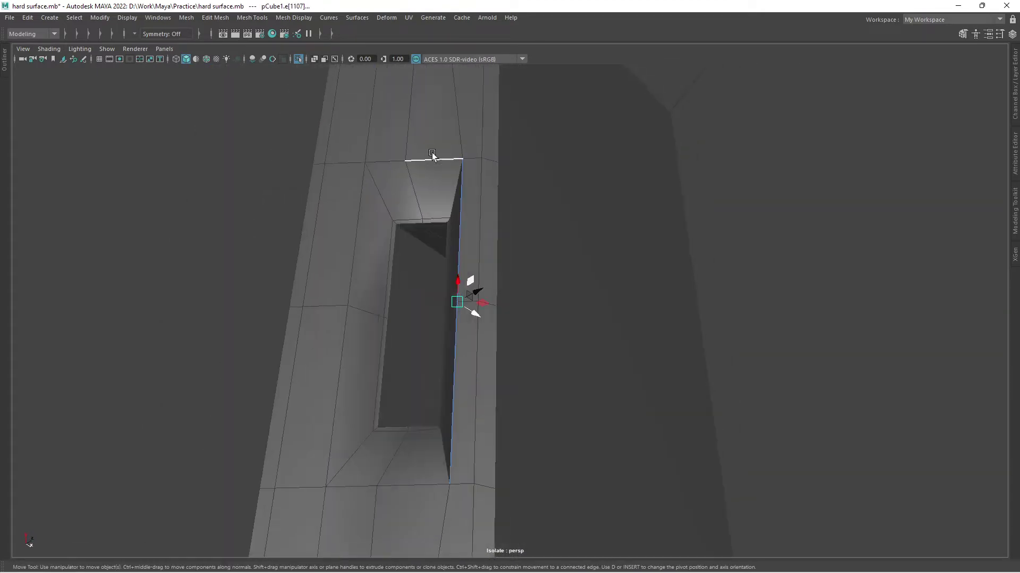
- Bevel the slot rim edges with Uniform mitering
key(ctrl+b)
click(858, 465)
click(881, 482)
click(858, 474)
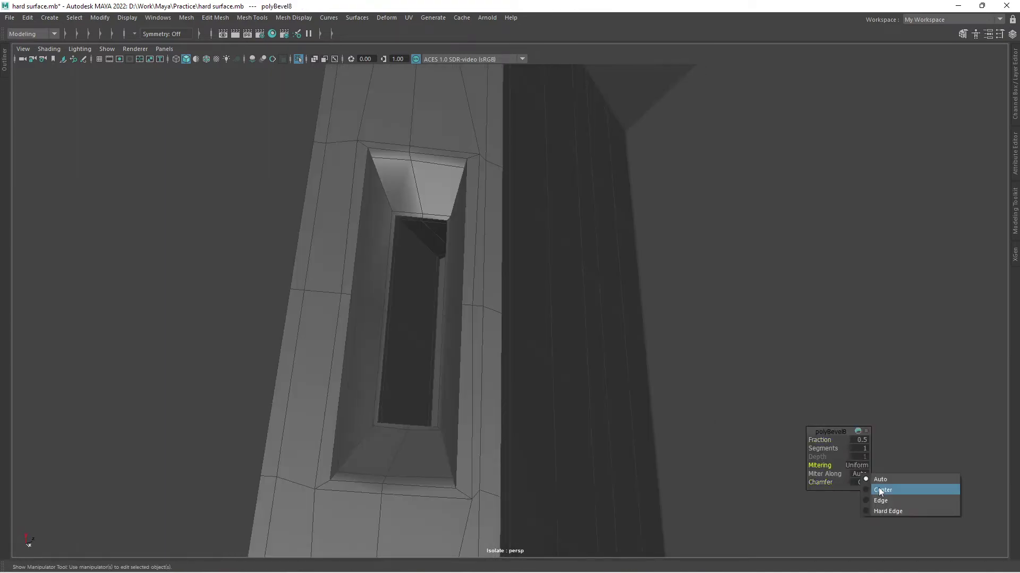
alt+drag(338, 263, 494, 308)
- Circularize the face above the slot into a hexagon
click(467, 303)
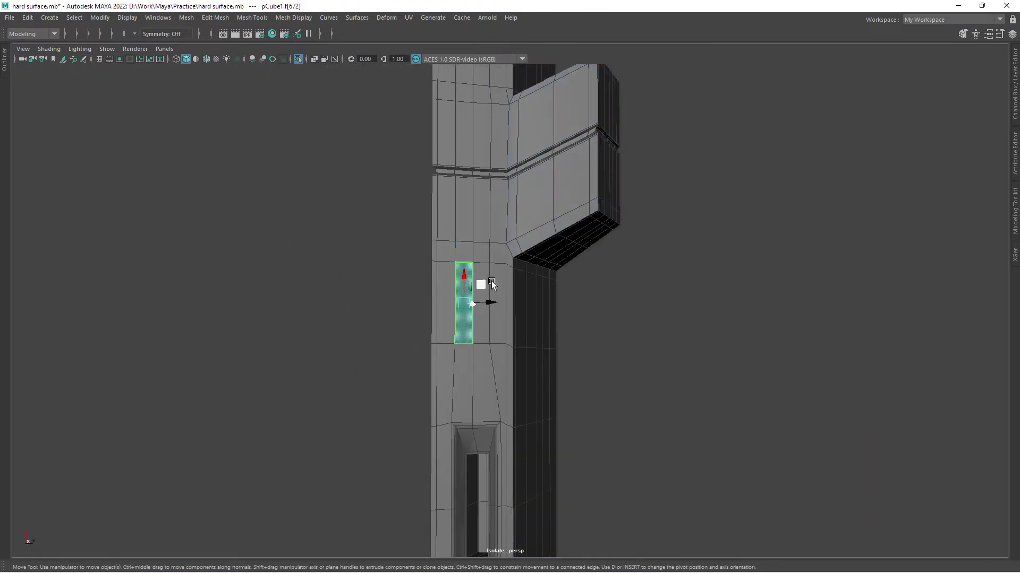
scroll(365, 330, up, 5)
scroll(459, 239, up, 2)
scroll(459, 239, down, 5)
click(483, 287)
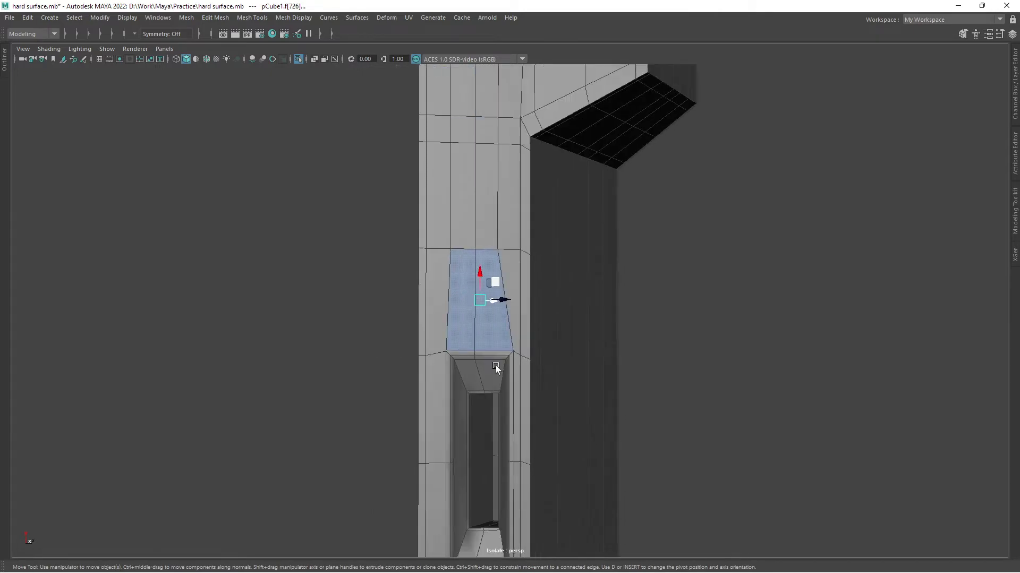
scroll(495, 366, up, 4)
mouse_move(464, 224)
shift+right_down()
mouse_move(461, 319)
mouse_move(462, 308)
shift+right_up()
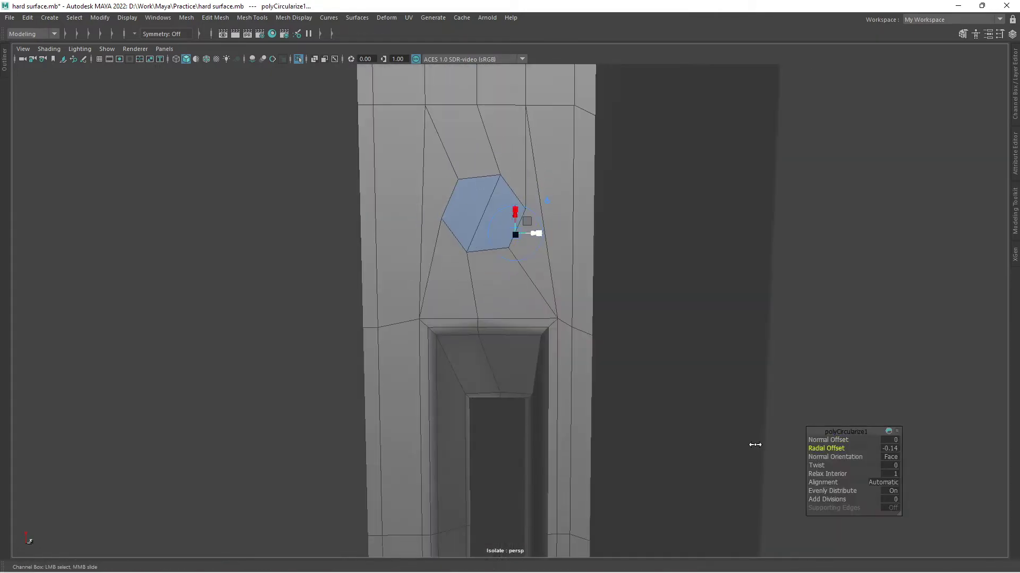
scroll(546, 302, down, 3)
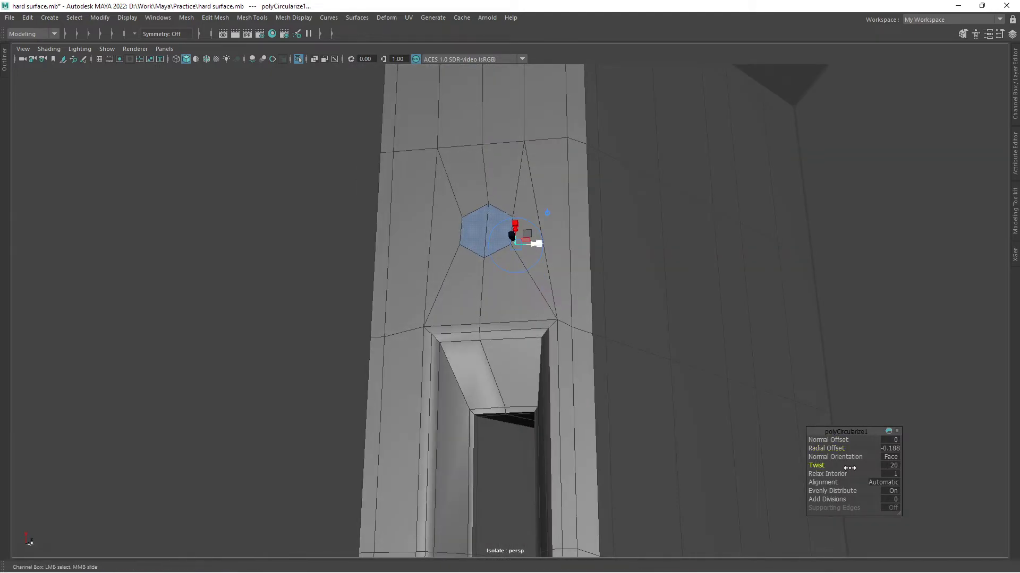
mouse_move(547, 303)
alt+mouse_down()
mouse_move(607, 357)
mouse_move(591, 171)
mouse_move(499, 398)
alt+mouse_up()
- Extrude the face below the slot into a hexagonal hole (thickness -0.026, offset 0.022)
click(499, 398)
key(ctrl+e)
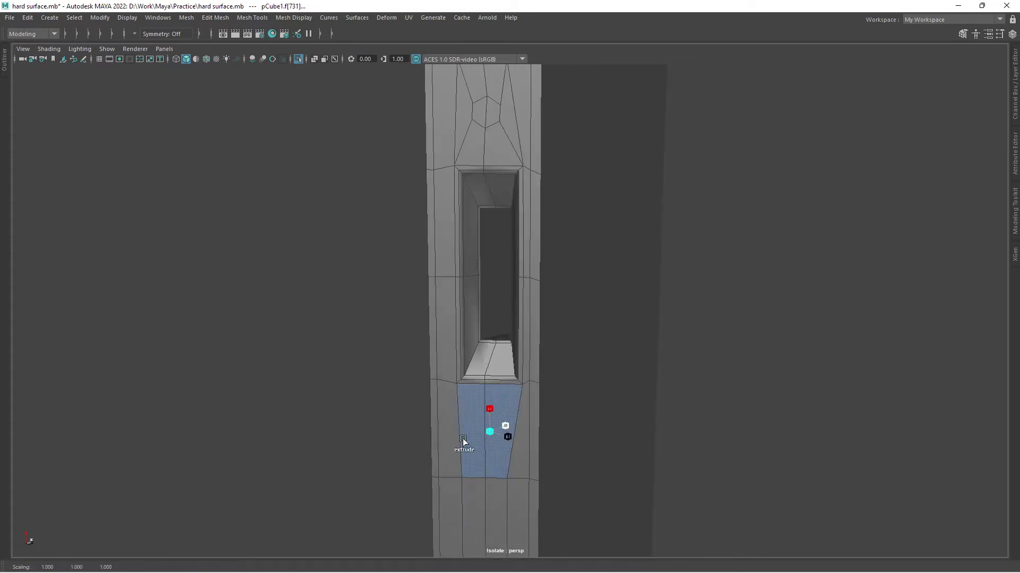
key(w)
mouse_move(467, 438)
alt+mouse_down()
mouse_move(511, 425)
mouse_move(502, 366)
mouse_move(515, 317)
mouse_move(496, 346)
alt+mouse_up()
key(ctrl+e)
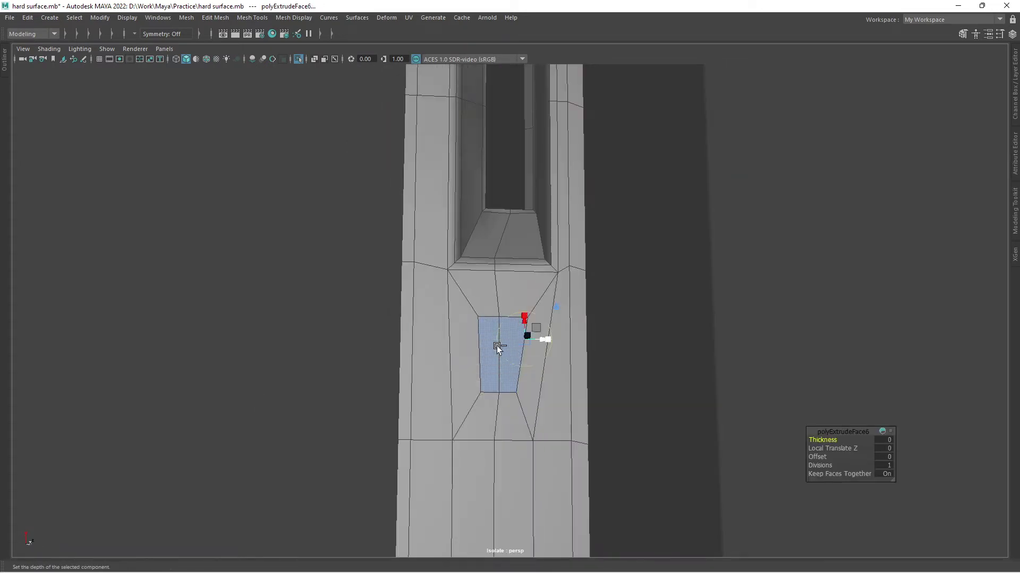
key(ctrl+e)
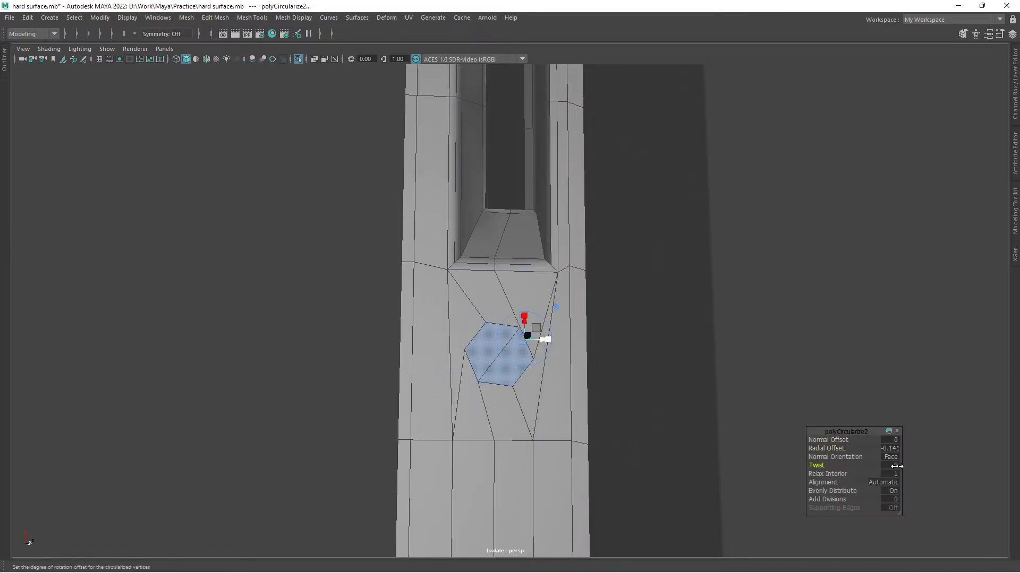
alt+drag(1011, 465, 801, 445)
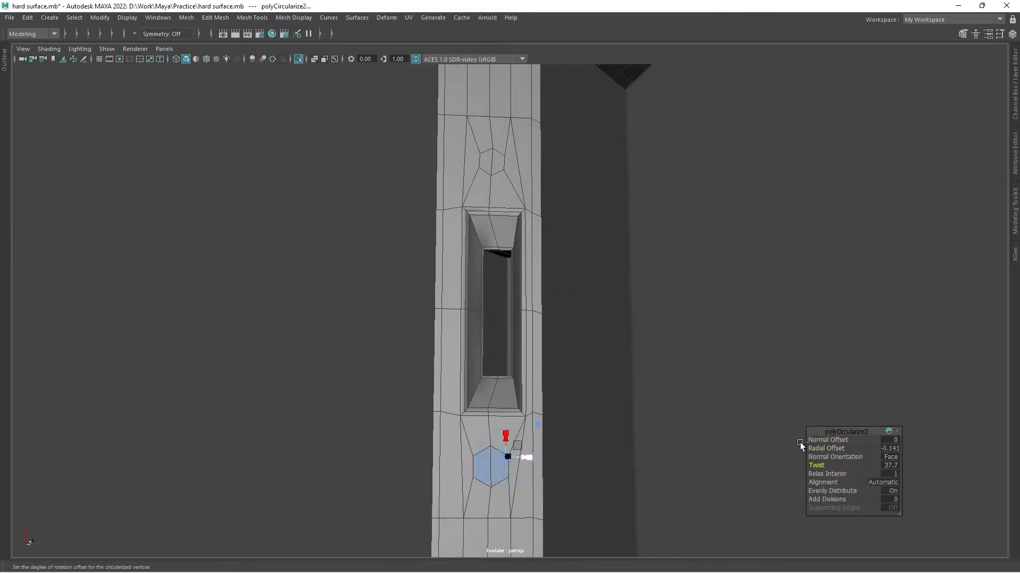
click(481, 173)
key(f)
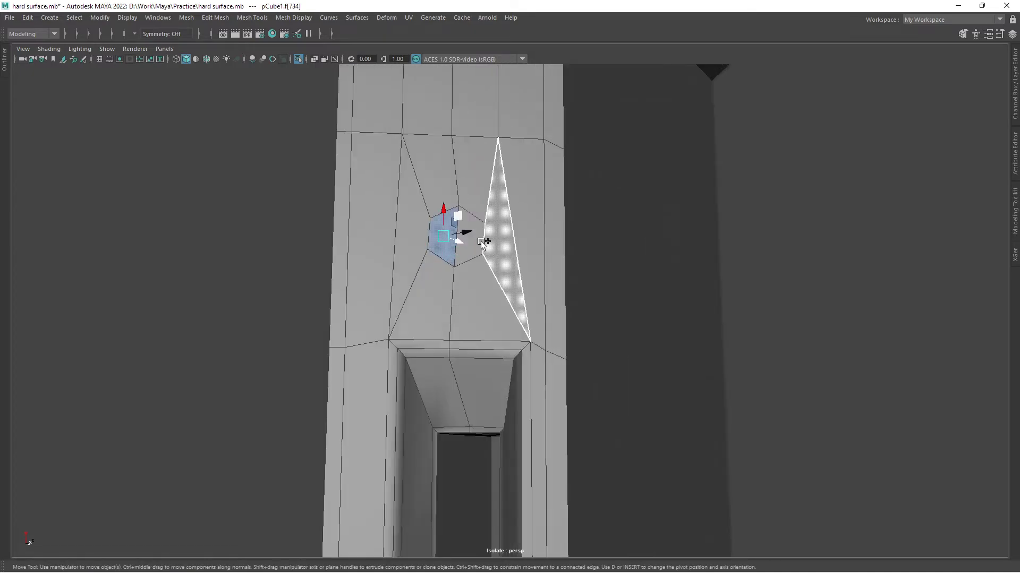
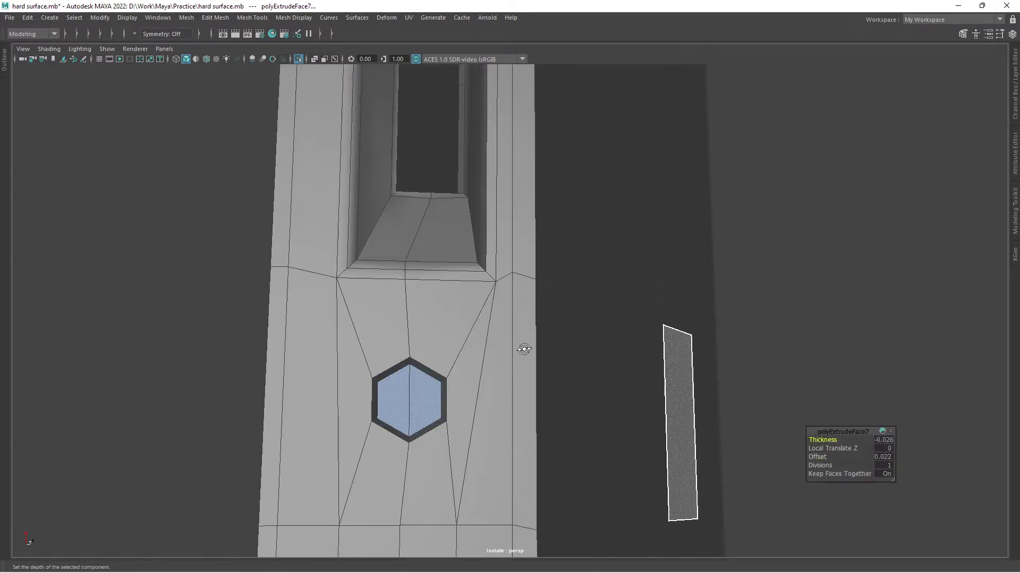
- Extrude the hexagon faces once more to finish the inset recess
alt+drag(523, 348, 752, 406)
key(ctrl+e)
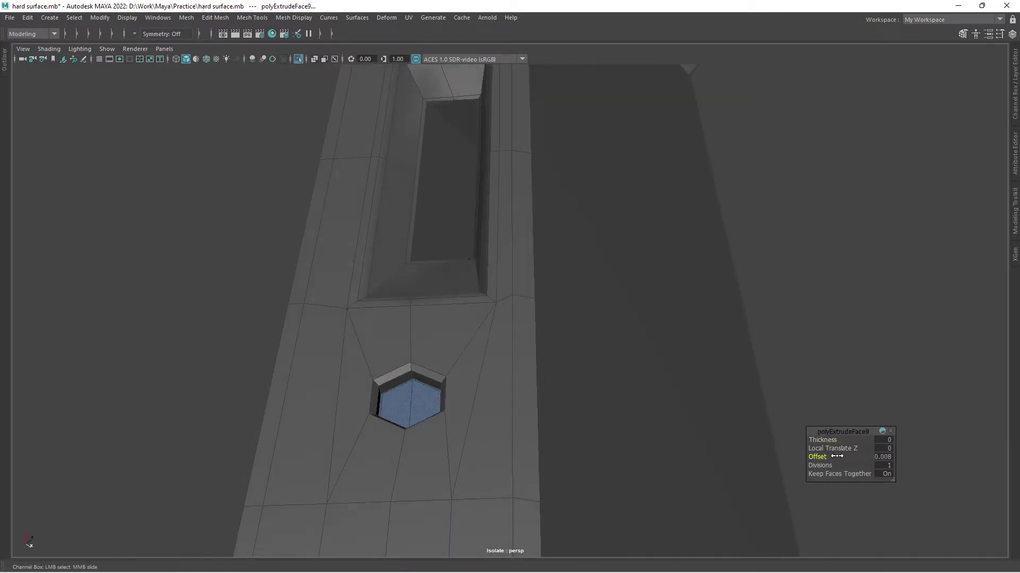
alt+drag(396, 362, 426, 292)
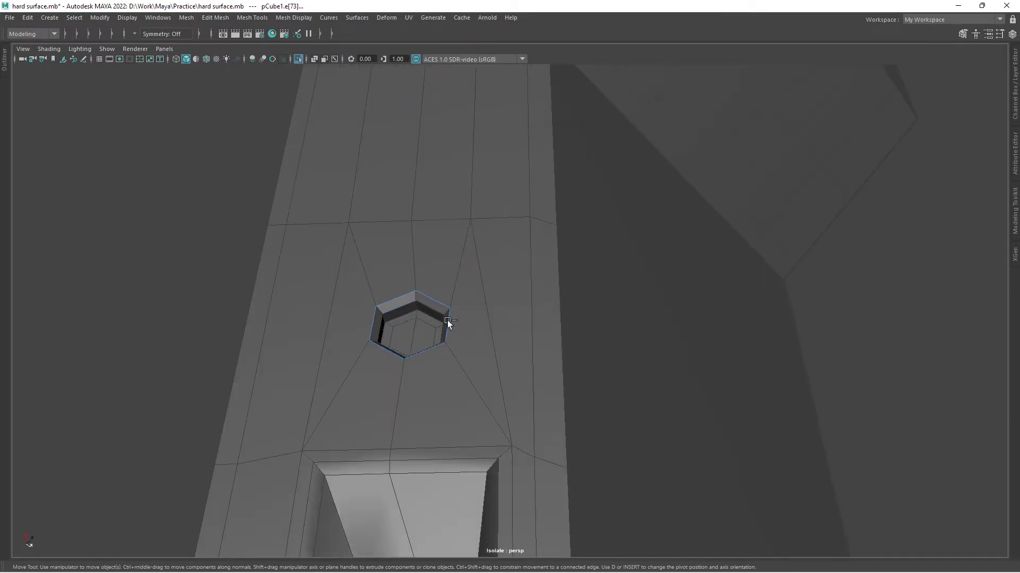
mouse_move(470, 367)
alt+mouse_down()
mouse_move(640, 333)
mouse_move(610, 312)
alt+mouse_up()
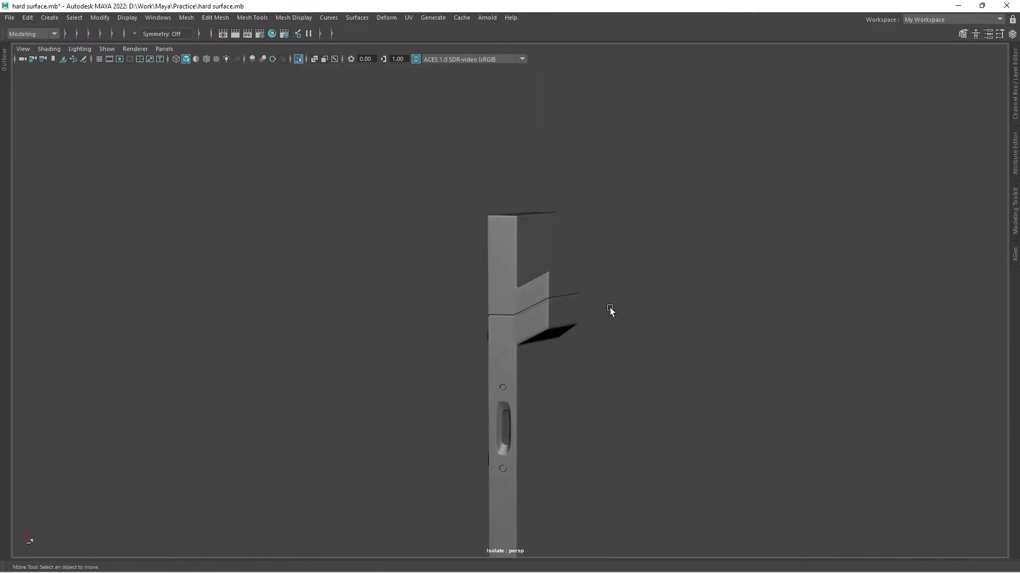
scroll(522, 382, up, 3)
- Select a row of faces on the column's side and delete them to open the notch
double_click(522, 383)
scroll(652, 376, up, 3)
mouse_move(653, 376)
alt+mouse_down()
mouse_move(506, 286)
mouse_move(431, 270)
alt+mouse_up()
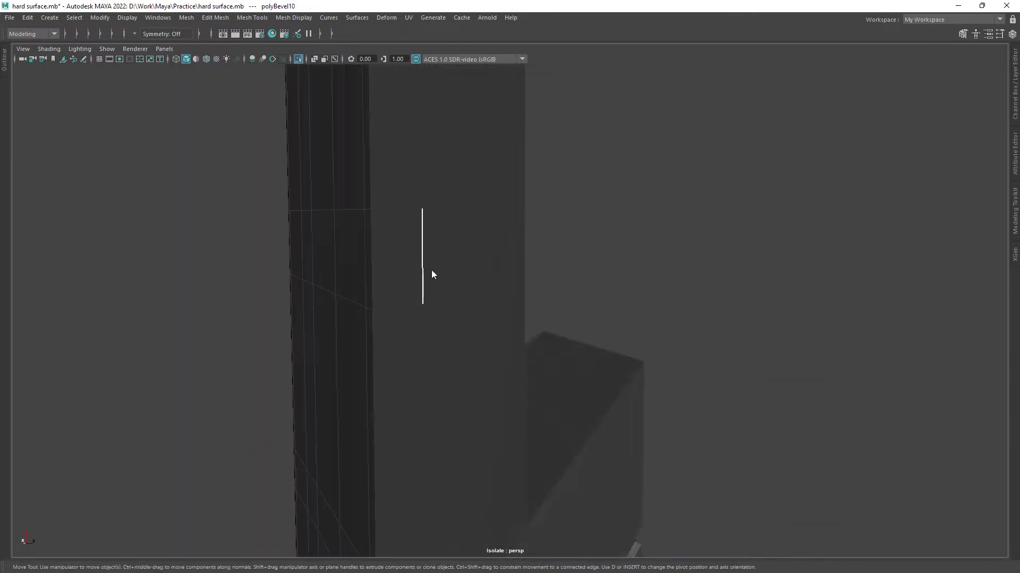
click(257, 247)
mouse_move(257, 246)
alt+mouse_down()
mouse_move(318, 294)
mouse_move(462, 307)
mouse_move(467, 239)
alt+mouse_up()
mouse_move(468, 239)
mouse_down()
mouse_move(405, 337)
mouse_move(480, 352)
mouse_up()
key(Delete)
- Close the notch's back wall with Fill Hole on its border edge
mouse_move(498, 312)
alt+mouse_down()
mouse_move(414, 326)
mouse_move(372, 319)
alt+mouse_up()
click(364, 314)
mouse_move(433, 333)
alt+mouse_down()
mouse_move(528, 332)
mouse_move(540, 389)
alt+mouse_up()
key(ctrl+z)
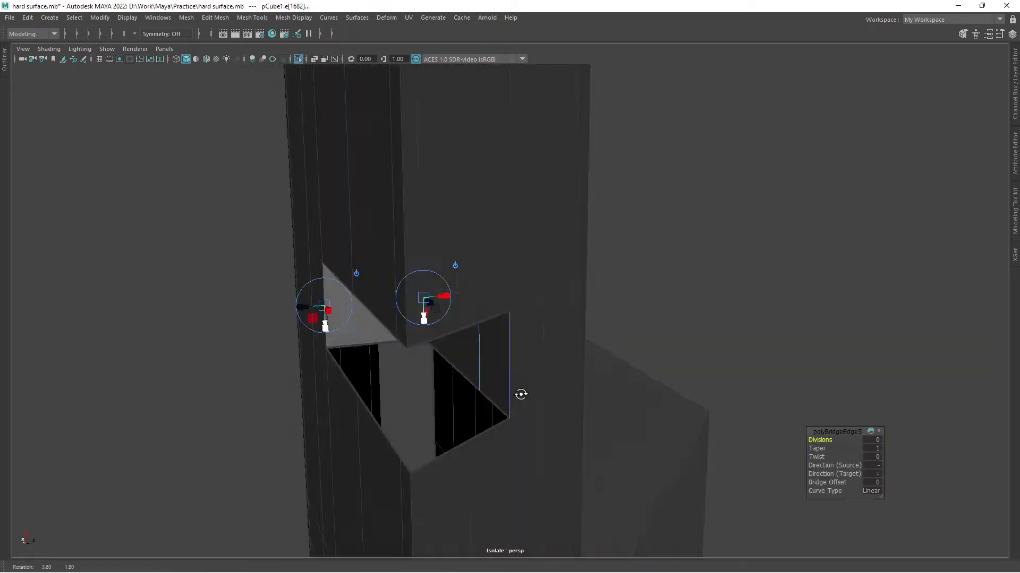
key(ctrl+z)
shift+right_drag(495, 343, 487, 484)
mouse_move(488, 484)
alt+mouse_down()
mouse_move(492, 299)
mouse_move(473, 429)
mouse_move(170, 394)
mouse_move(402, 368)
alt+mouse_up()
shift+right_drag(403, 367, 383, 393)
mouse_move(382, 393)
alt+mouse_down()
mouse_move(417, 380)
mouse_move(509, 416)
mouse_move(508, 438)
alt+mouse_up()
- Commit the Multi-Cut across the notch's back face and check the hole from several angles
right_click(530, 397)
alt+drag(506, 328, 604, 371)
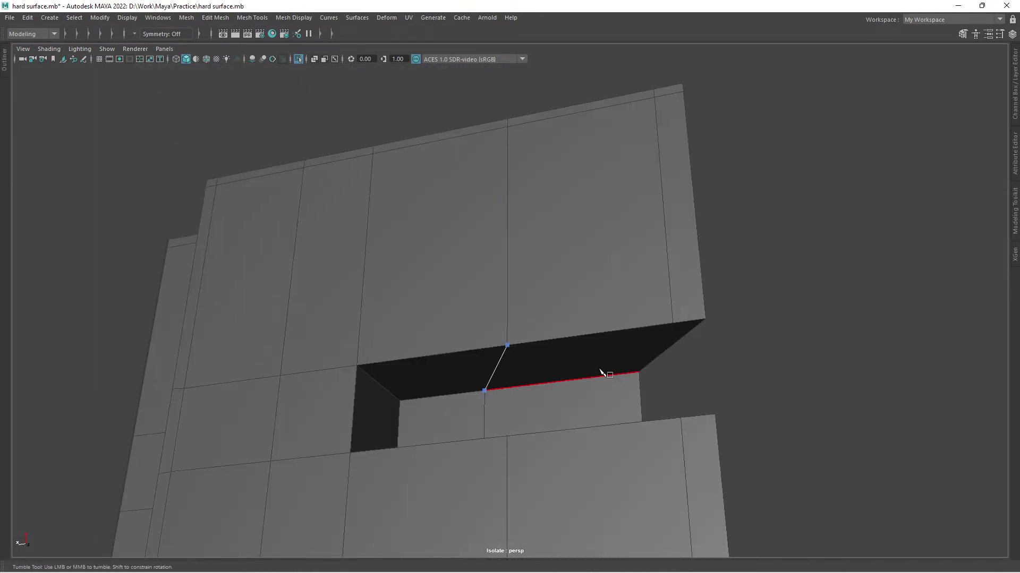
alt+middle_drag(603, 372, 578, 399)
mouse_move(565, 375)
alt+mouse_down()
mouse_move(539, 377)
mouse_move(558, 432)
mouse_move(556, 393)
mouse_move(486, 451)
mouse_move(497, 518)
alt+mouse_up()
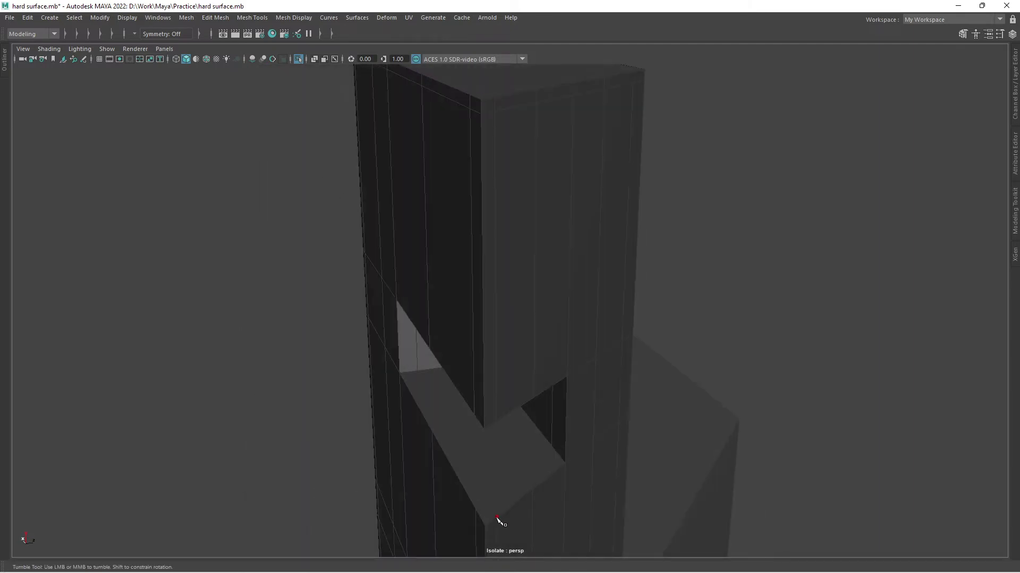
alt+drag(519, 445, 502, 322)
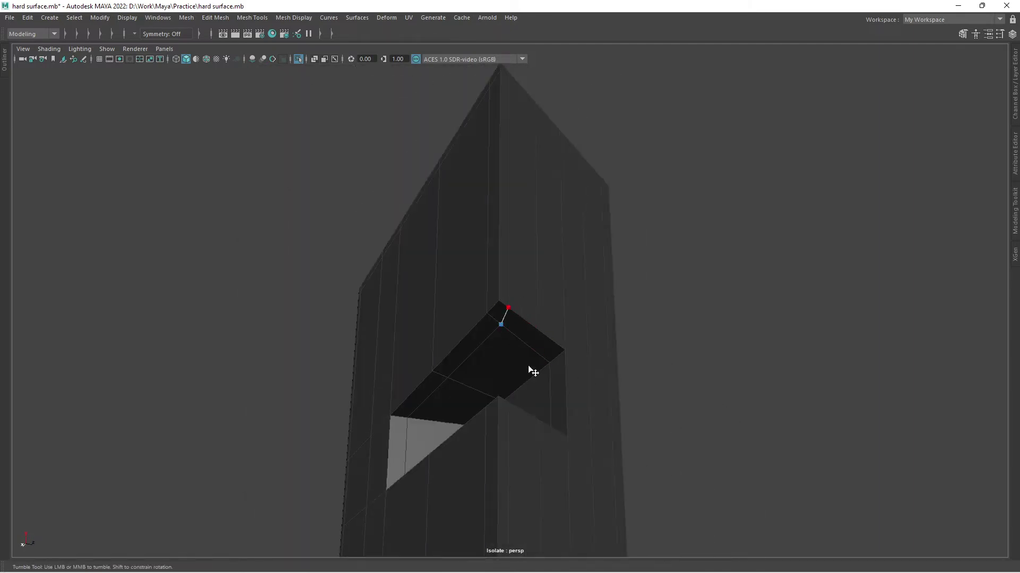
alt+drag(529, 367, 483, 380)
alt+drag(515, 351, 520, 463)
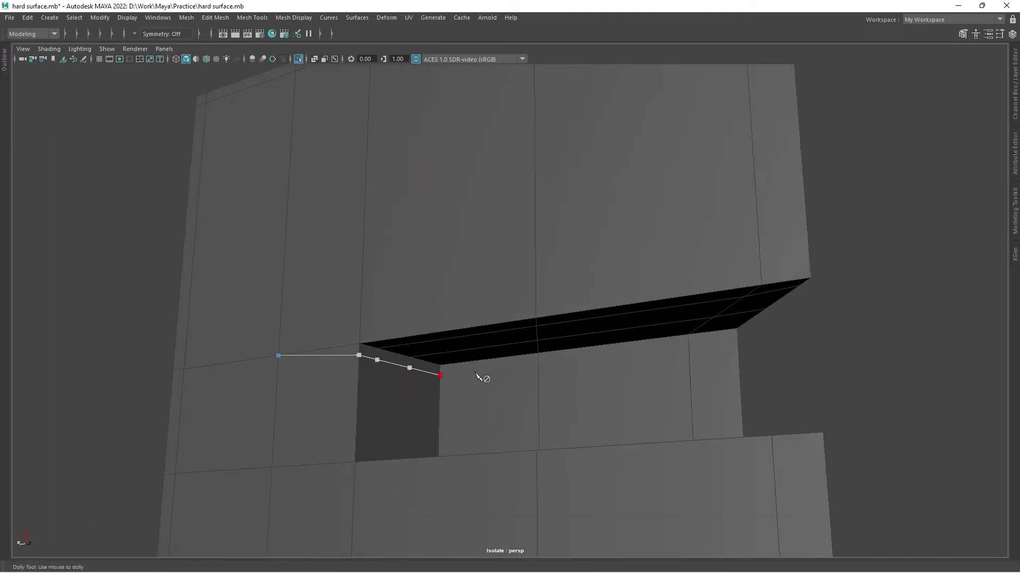
alt+drag(476, 375, 526, 352)
mouse_move(524, 405)
alt+mouse_down()
mouse_move(371, 462)
mouse_move(392, 451)
alt+mouse_up()
- Inspect the notch's front wall and opening up close
alt+drag(476, 421, 462, 376)
alt+middle_drag(462, 375, 418, 169)
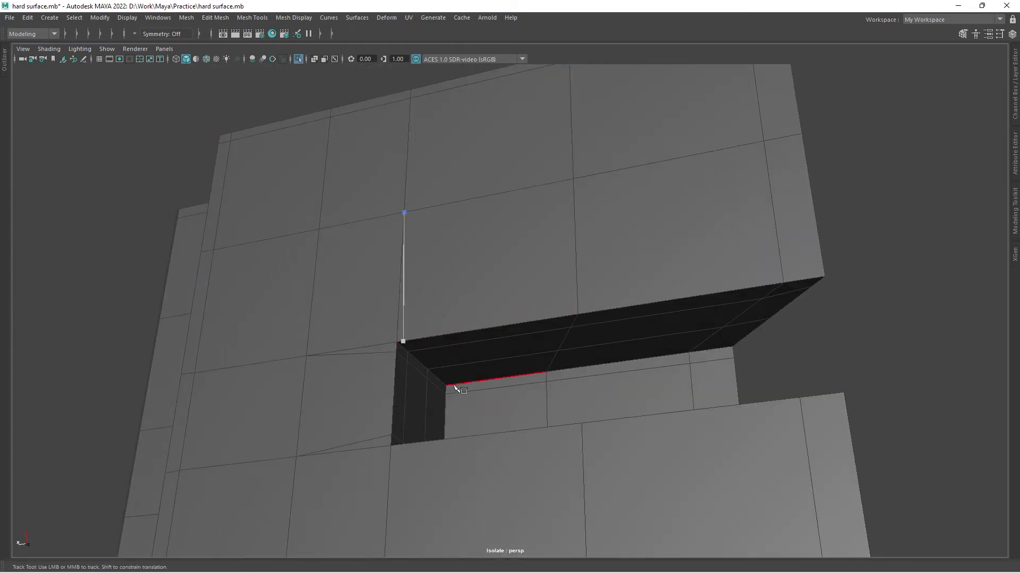
alt+drag(455, 387, 461, 476)
mouse_move(484, 389)
alt+mouse_down()
mouse_move(481, 430)
mouse_move(574, 369)
alt+mouse_up()
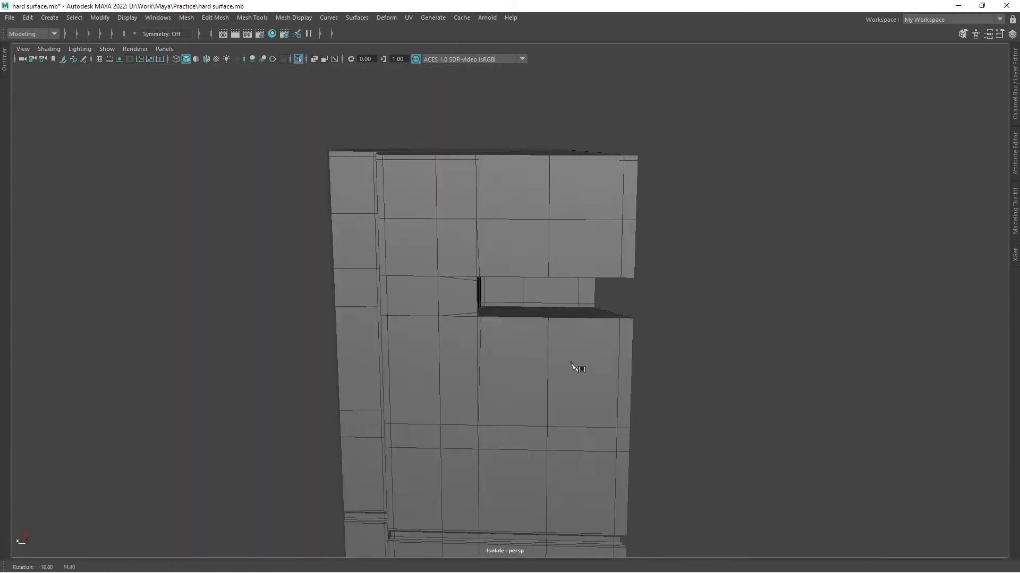
alt+right_drag(574, 369, 483, 389)
alt+drag(479, 408, 480, 448)
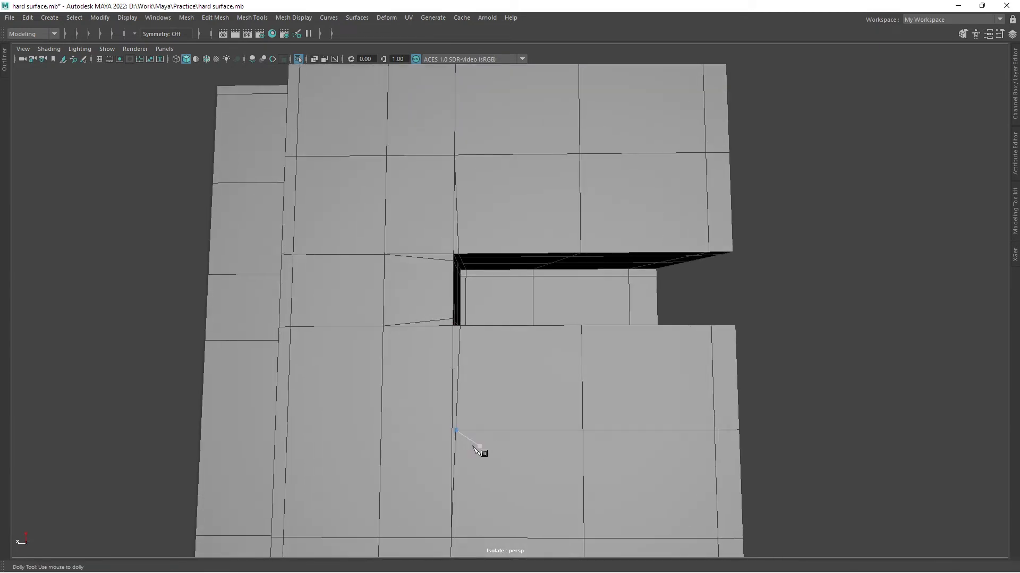
alt+middle_drag(480, 448, 375, 382)
alt+right_drag(375, 382, 172, 363)
alt+right_drag(463, 370, 950, 198)
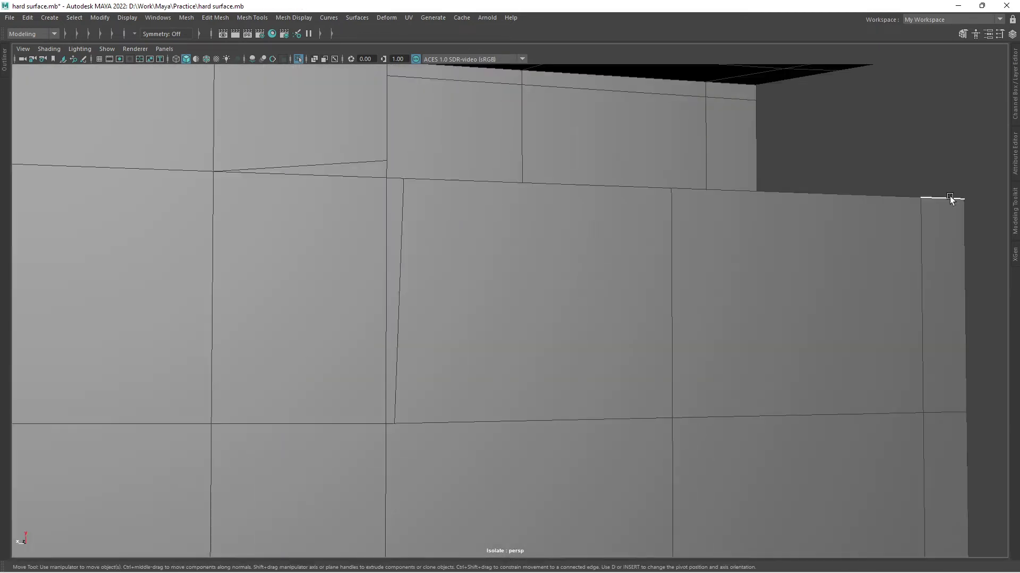
- Multi-Cut supporting edges around the opening's corners to tie them into the face grid
alt+right_drag(405, 320, 372, 361)
shift+right_drag(372, 361, 355, 377)
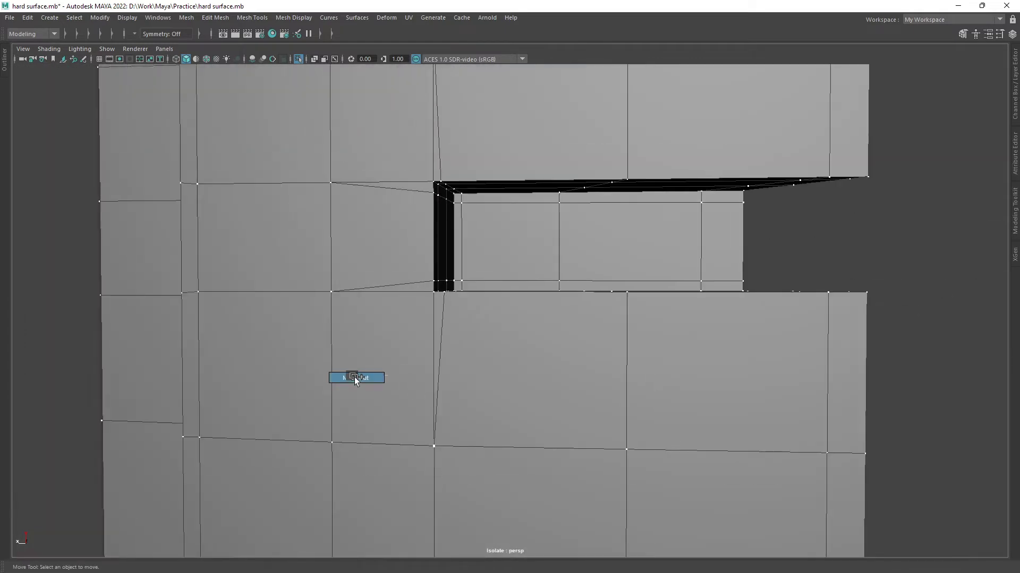
alt+middle_drag(434, 300, 350, 210)
click(449, 350)
mouse_move(623, 365)
alt+mouse_down()
mouse_move(449, 351)
mouse_move(479, 412)
mouse_move(468, 345)
alt+mouse_up()
scroll(470, 480, down, 5)
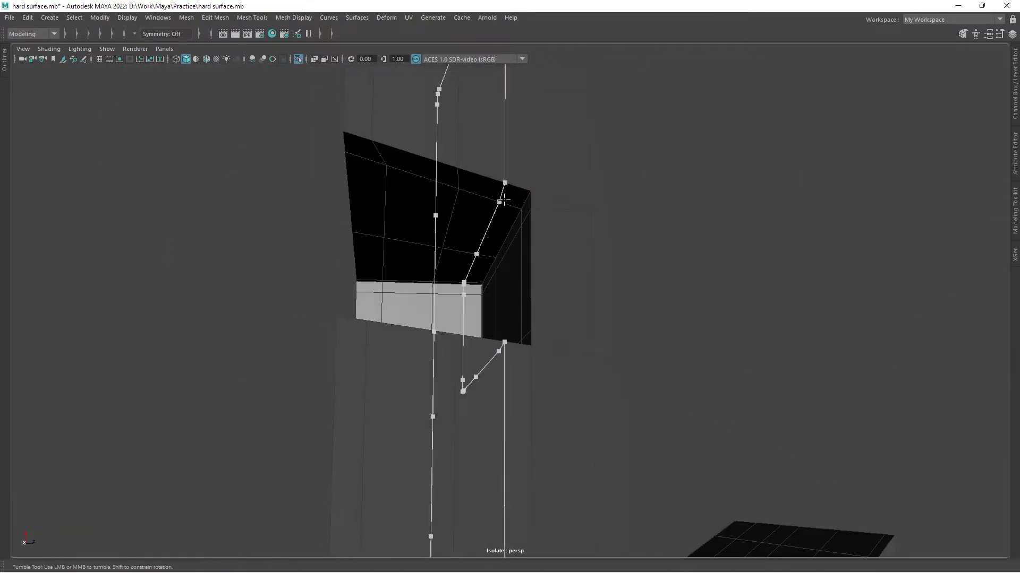
alt+middle_drag(468, 345, 529, 156)
alt+right_drag(476, 408, 505, 544)
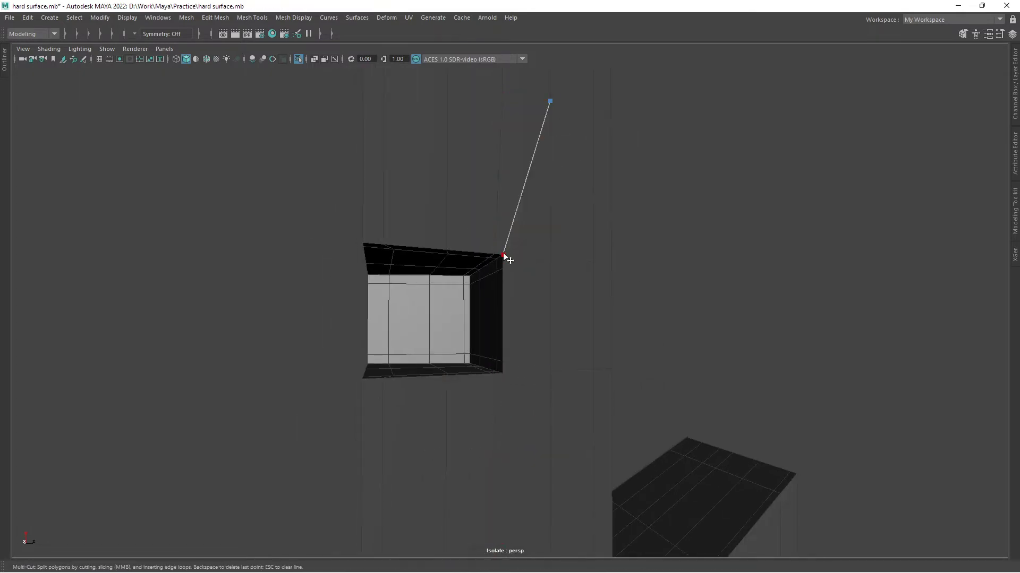
alt+middle_drag(547, 343, 502, 357)
mouse_move(567, 318)
alt+mouse_down()
mouse_move(473, 370)
mouse_move(553, 269)
mouse_move(288, 203)
alt+mouse_up()
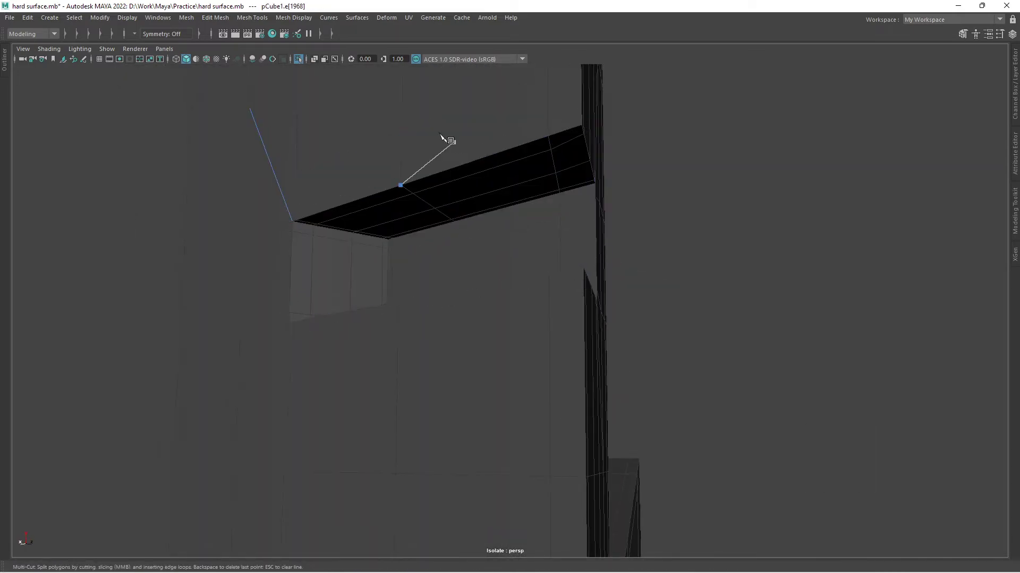
alt+drag(440, 136, 564, 97)
key(w)
mouse_move(585, 195)
alt+mouse_down()
mouse_move(302, 273)
mouse_move(512, 326)
mouse_move(837, 170)
mouse_move(567, 178)
alt+mouse_up()
alt+right_drag(567, 178, 348, 250)
mouse_move(349, 251)
alt+mouse_down()
mouse_move(719, 273)
mouse_move(599, 382)
mouse_move(530, 301)
alt+mouse_up()
scroll(606, 383, down, 3)
- Slope the part's top corner by moving its top vertices down
key(space)
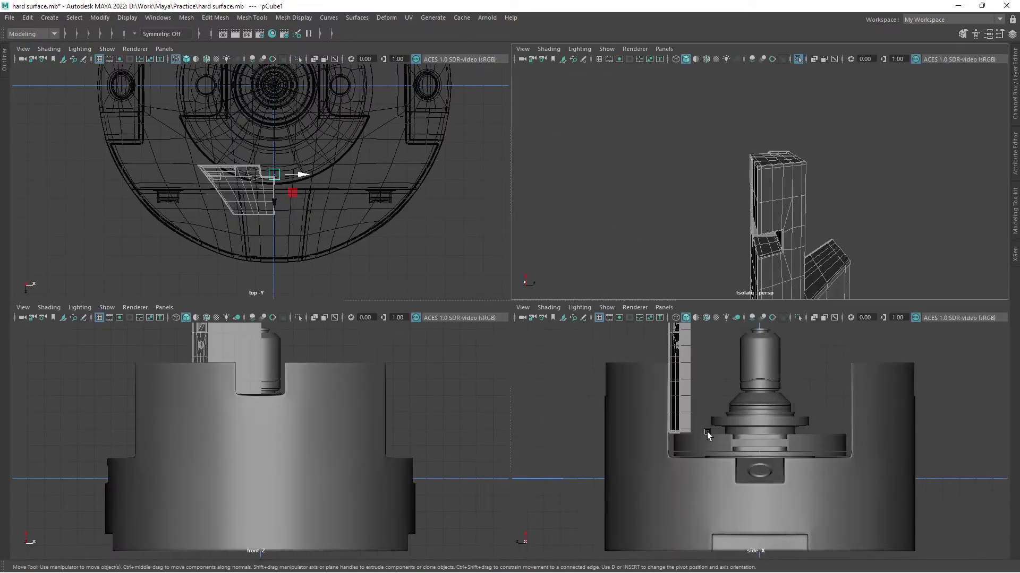
alt+drag(371, 425, 399, 409)
key(space)
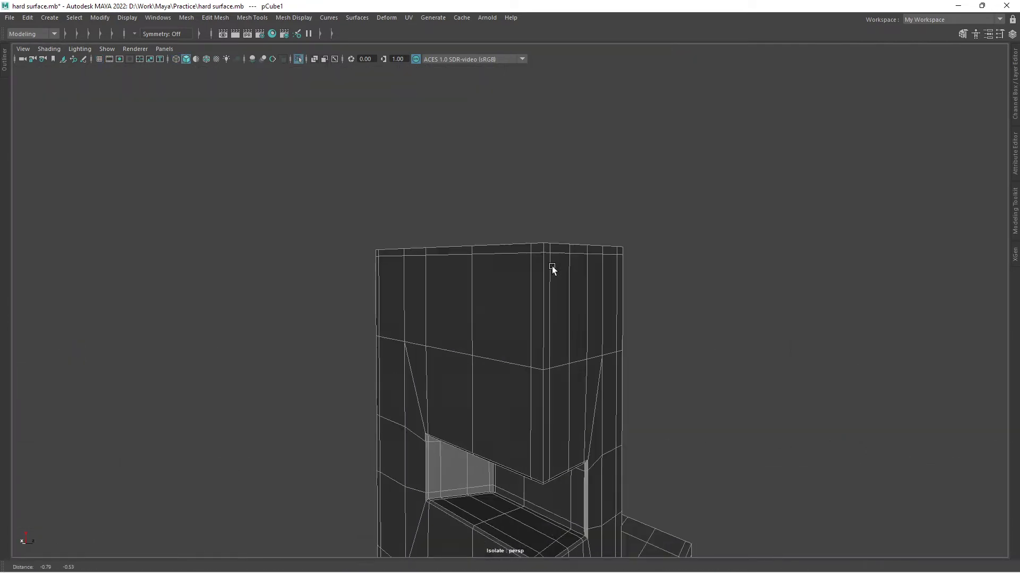
mouse_move(552, 268)
alt+mouse_down()
mouse_move(649, 302)
mouse_move(742, 293)
alt+mouse_up()
key(4)
drag(584, 265, 545, 345)
key(5)
mouse_move(487, 287)
mouse_down()
mouse_move(557, 291)
mouse_move(412, 346)
mouse_move(615, 380)
mouse_move(473, 256)
mouse_up()
key(4)
key(5)
key(F8)
- Circularize the faces above and below the notch, then extrude and bevel them into hexagon recesses
key(F11)
scroll(473, 256, up, 3)
click(395, 260)
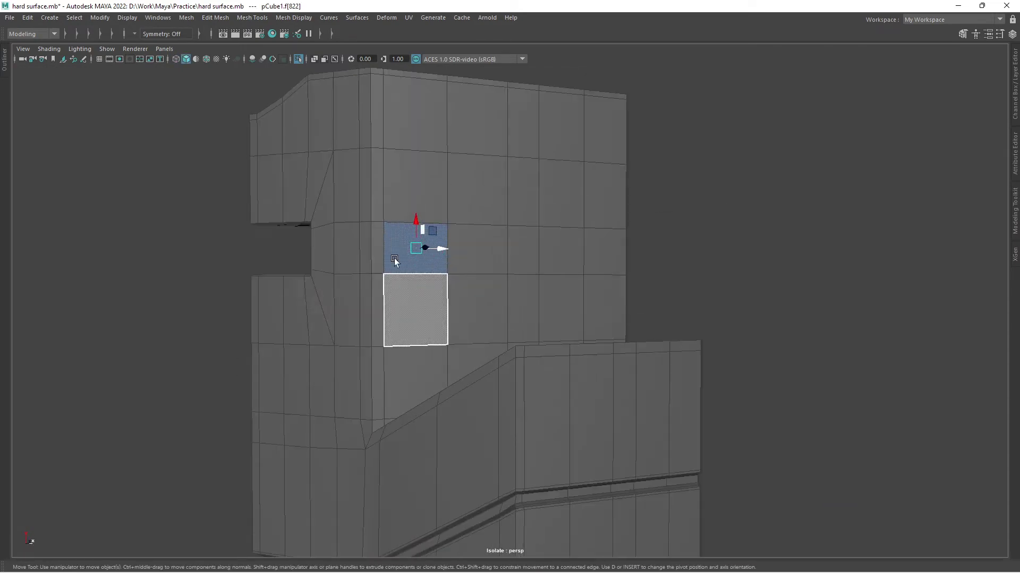
shift+click(446, 308)
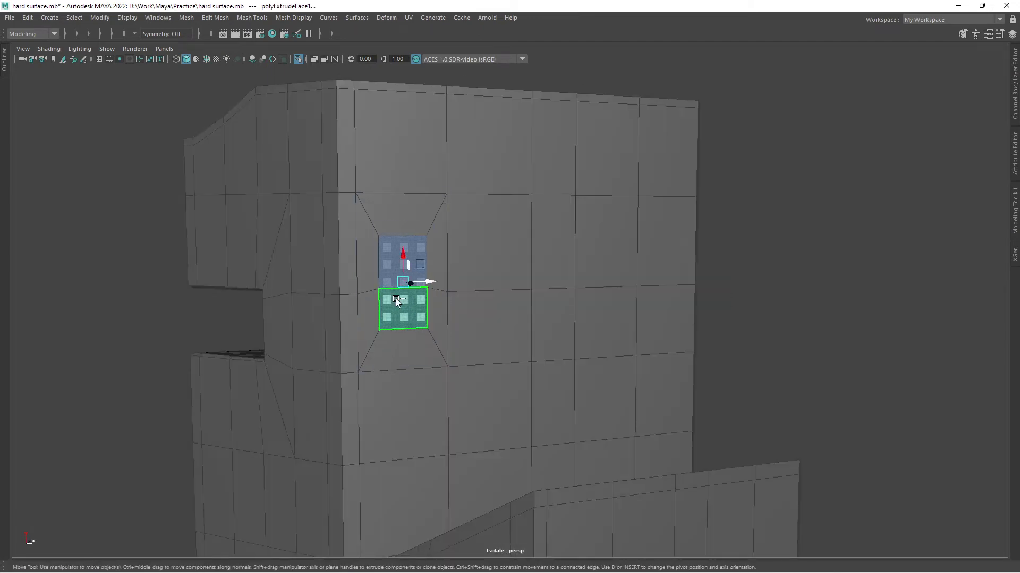
key(ctrl+e)
scroll(493, 351, up, 3)
scroll(262, 308, up, 2)
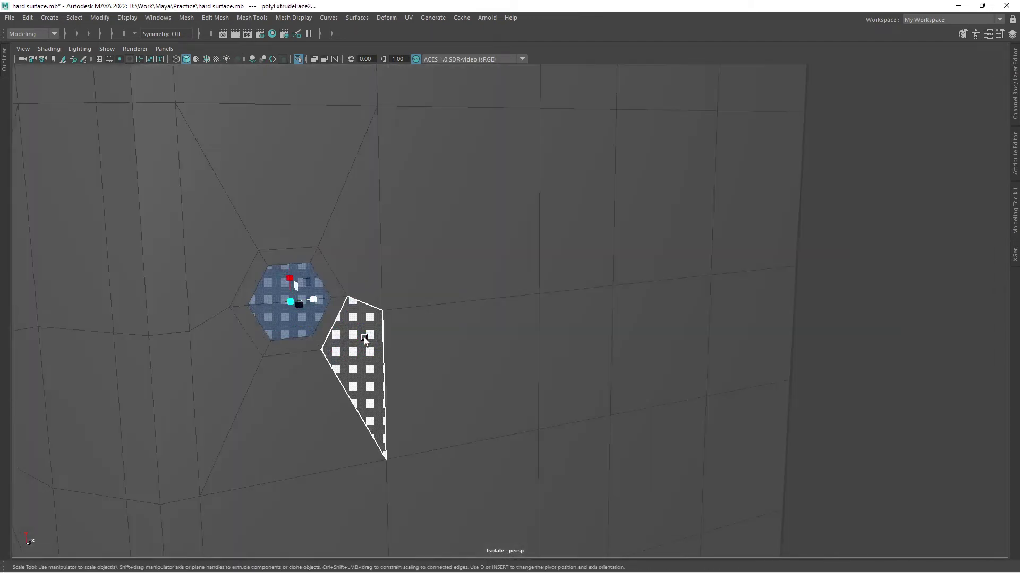
key(F10)
key(w)
click(277, 357)
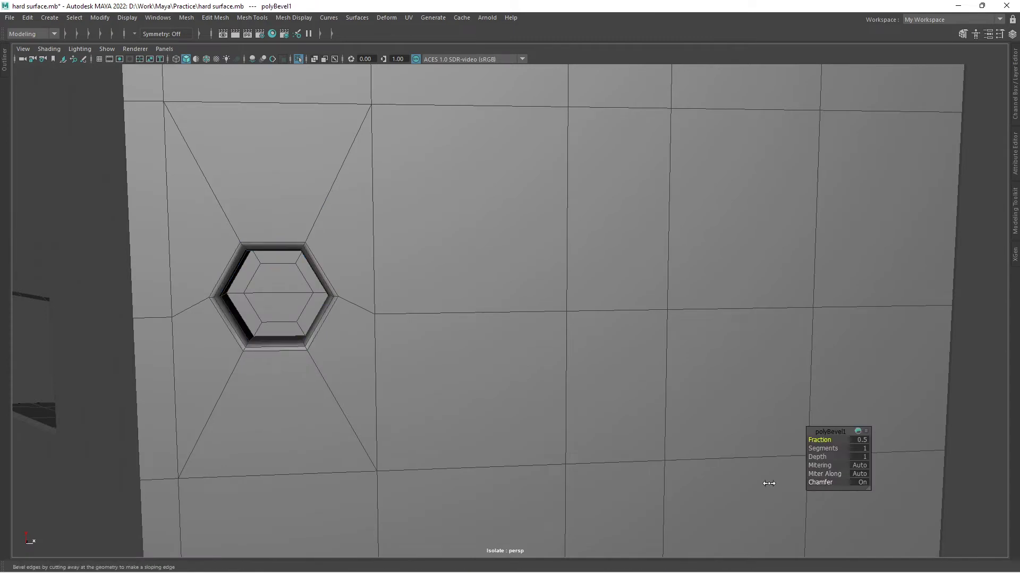
scroll(690, 403, down, 5)
- Isolate the tower column and grow a face selection on it to a 3x3 block
alt+drag(637, 307, 444, 232)
click(493, 210)
mouse_move(493, 210)
alt+mouse_down()
mouse_move(484, 272)
mouse_move(455, 199)
mouse_move(471, 331)
mouse_move(370, 248)
mouse_move(455, 346)
mouse_move(555, 271)
alt+mouse_up()
key(shift+i)
key(shift+period)
scroll(485, 271, up, 3)
scroll(426, 177, down, 2)
- Bevel an edge loop on the column and check it with smooth preview
double_click(501, 410)
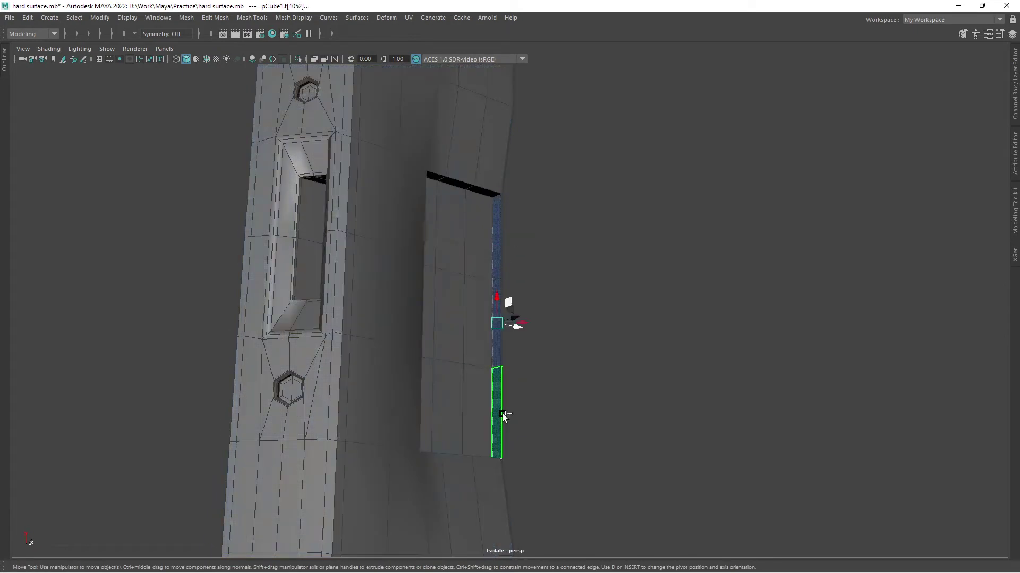
mouse_move(501, 410)
alt+mouse_down()
mouse_move(425, 406)
mouse_move(436, 265)
mouse_move(478, 326)
alt+mouse_up()
key(ctrl+b)
key(3)
mouse_move(456, 244)
alt+mouse_down()
mouse_move(438, 201)
mouse_move(406, 224)
alt+mouse_up()
key(1)
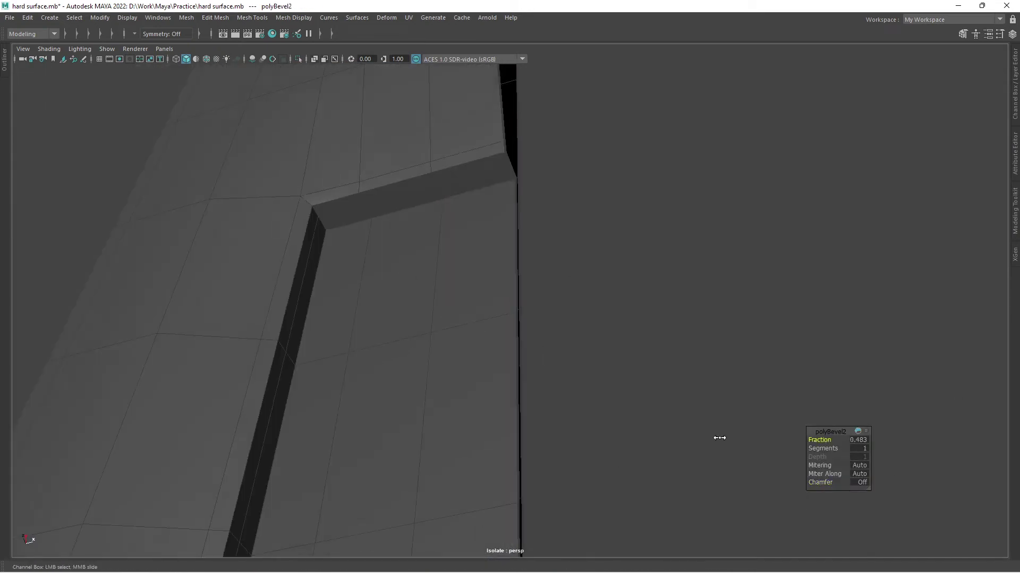
key(w)
- Extrude the selected face and frame an edge on the part's side
key(ctrl+e)
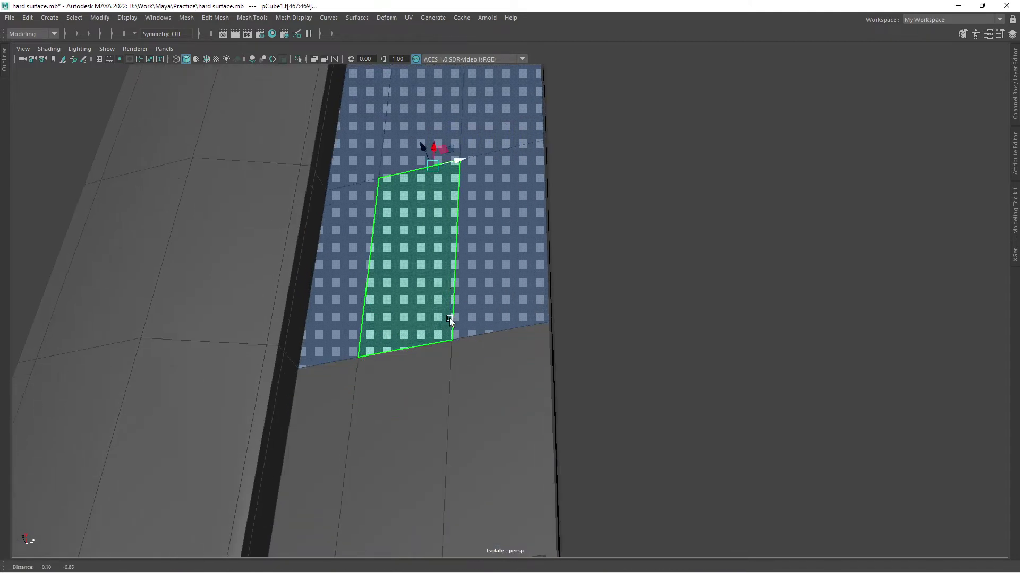
mouse_move(469, 278)
alt+mouse_down()
mouse_move(529, 145)
mouse_move(512, 391)
alt+mouse_up()
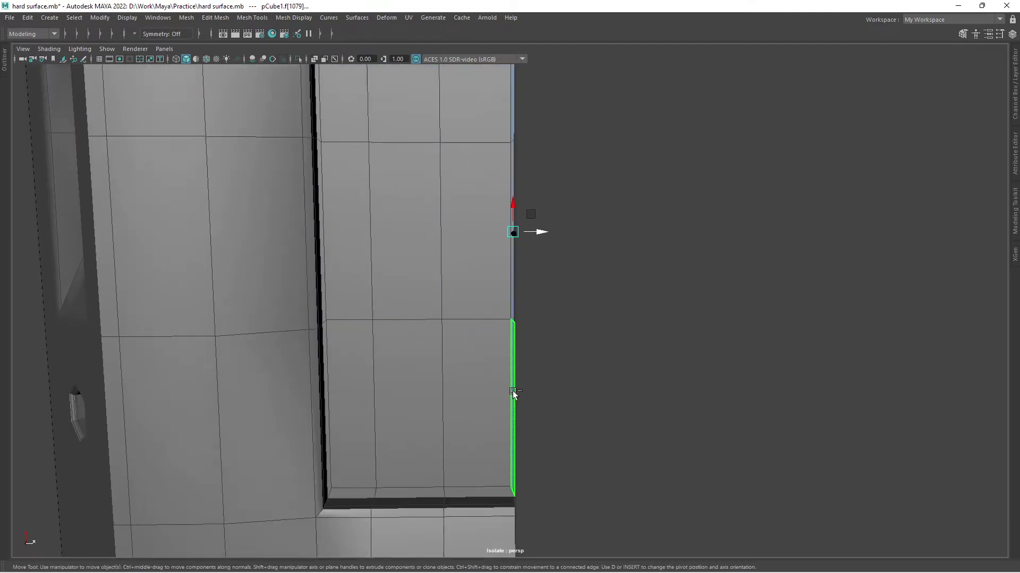
click(512, 390)
mouse_move(687, 289)
alt+mouse_down()
mouse_move(531, 200)
mouse_move(692, 443)
alt+mouse_up()
scroll(423, 137, down, 3)
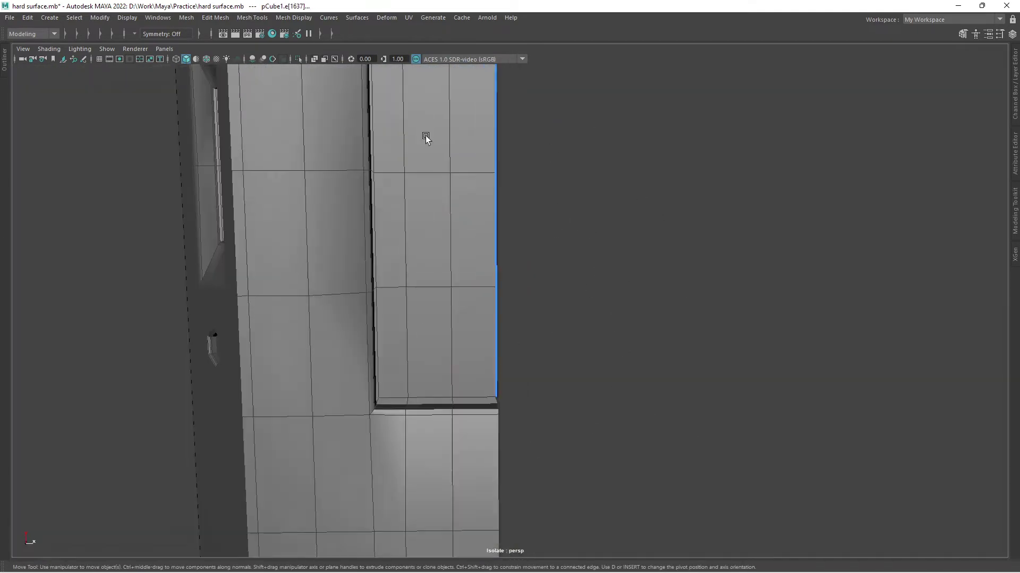
scroll(457, 264, down, 3)
mouse_move(457, 264)
alt+mouse_down()
mouse_move(378, 232)
mouse_move(474, 325)
mouse_move(445, 329)
mouse_move(551, 264)
alt+mouse_up()
key(w)
key(f)
mouse_move(505, 302)
alt+mouse_down()
mouse_move(387, 177)
mouse_move(460, 253)
mouse_move(549, 255)
mouse_move(426, 241)
mouse_move(424, 190)
mouse_move(400, 191)
mouse_move(481, 239)
mouse_move(355, 371)
mouse_move(388, 206)
alt+mouse_up()
key(1)
key(w)
- Check the edge loop around the inset in smooth preview, then select the inset floor faces
double_click(388, 206)
mouse_move(331, 464)
alt+mouse_down()
mouse_move(349, 407)
mouse_move(253, 225)
mouse_move(808, 190)
mouse_move(497, 340)
alt+mouse_up()
key(3)
click(808, 189)
key(1)
click(530, 298)
scroll(531, 284, up, 3)
alt+drag(531, 285, 398, 325)
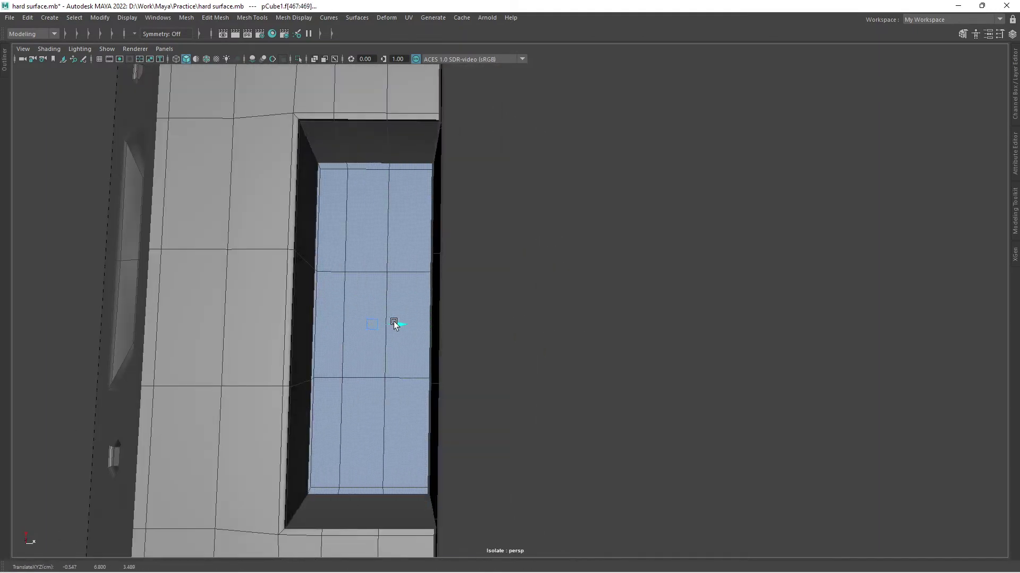
scroll(393, 322, down, 3)
- Select edges on the part's side and at the groove corner
mouse_move(473, 194)
alt+mouse_down()
mouse_move(501, 330)
mouse_move(710, 333)
alt+mouse_up()
click(504, 297)
key(e)
key(f)
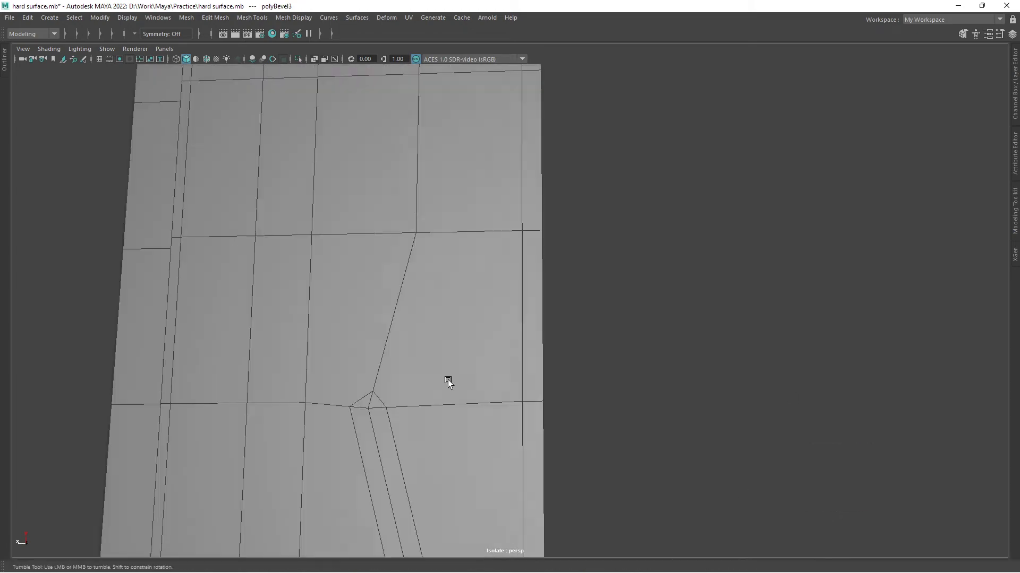
click(508, 381)
key(w)
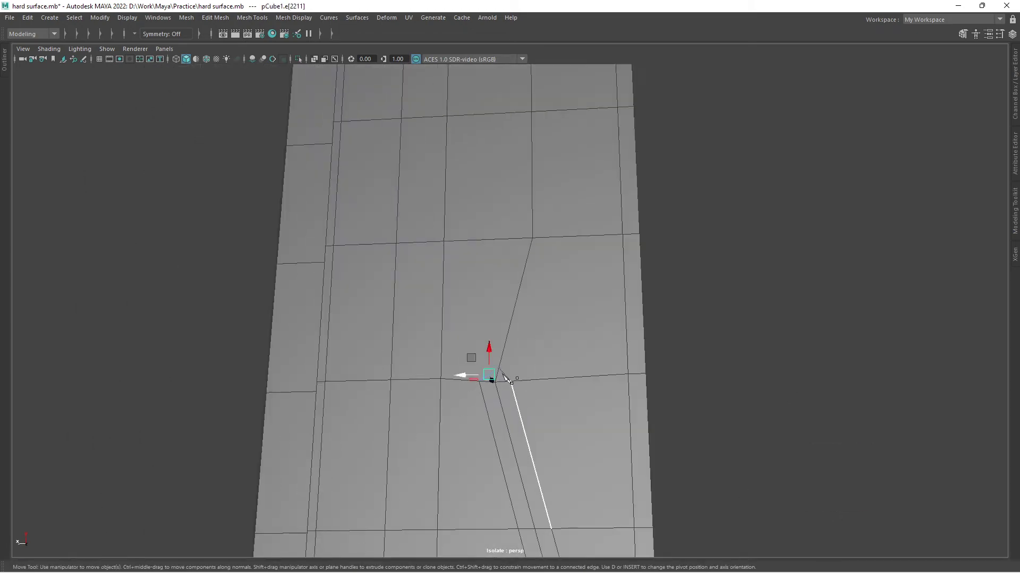
alt+middle_drag(492, 376, 547, 296)
alt+middle_drag(375, 481, 542, 381)
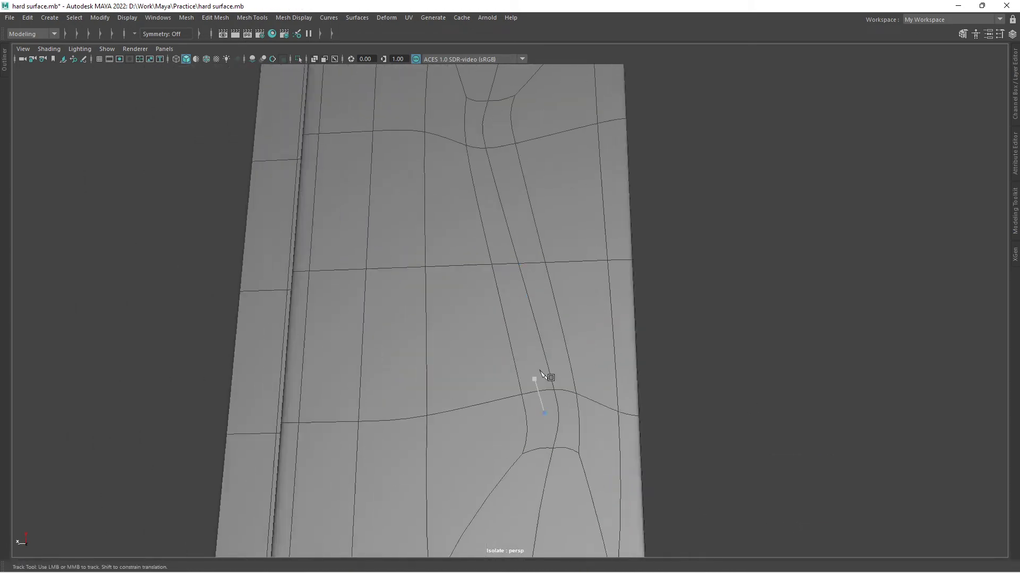
- Extrude the two thin strip faces into the surface and bevel the groove's edges
click(484, 207)
shift+click(508, 236)
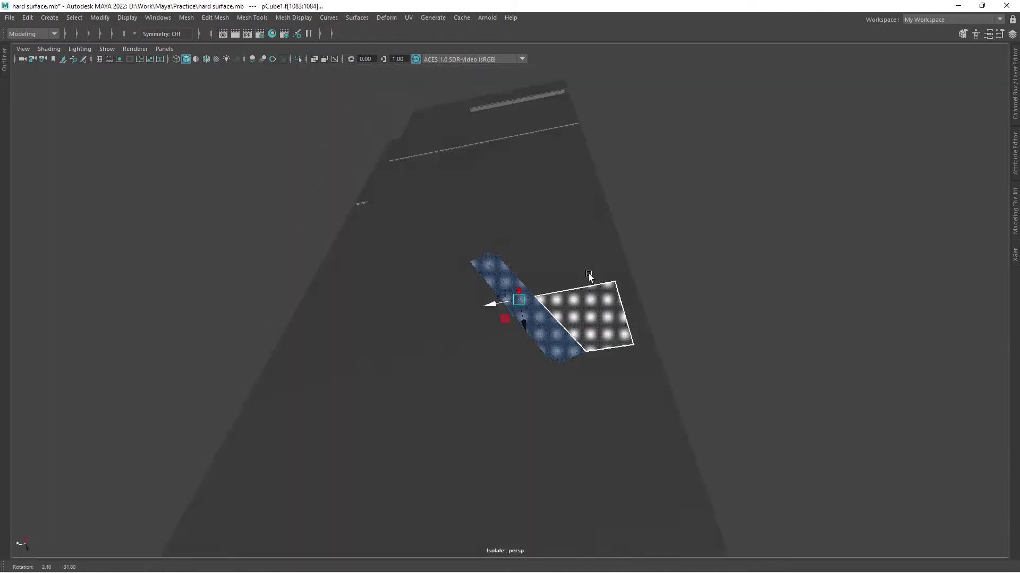
key(ctrl+e)
alt+drag(510, 266, 547, 326)
alt+right_drag(547, 326, 666, 355)
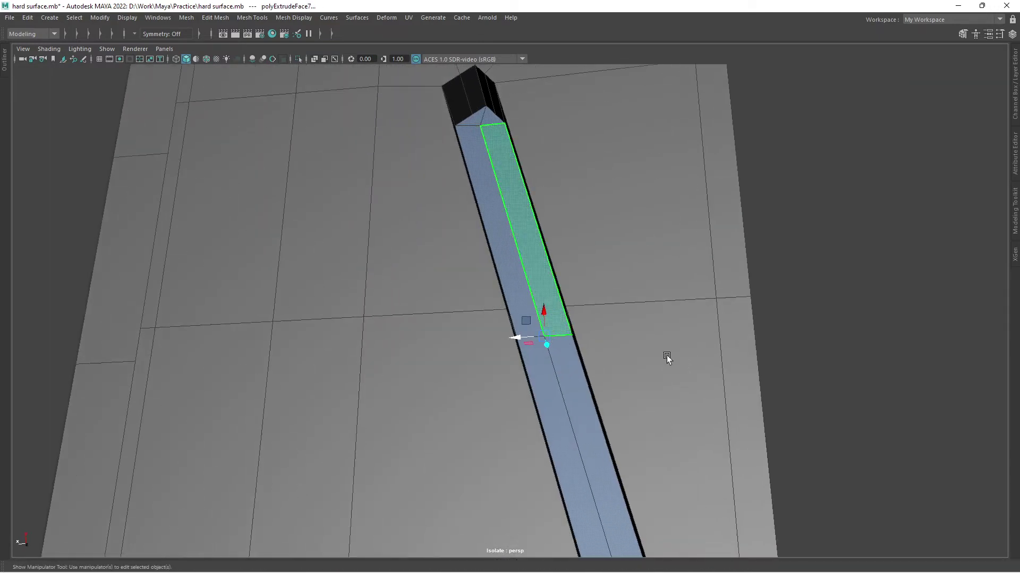
scroll(557, 279, down, 2)
key(ctrl+b)
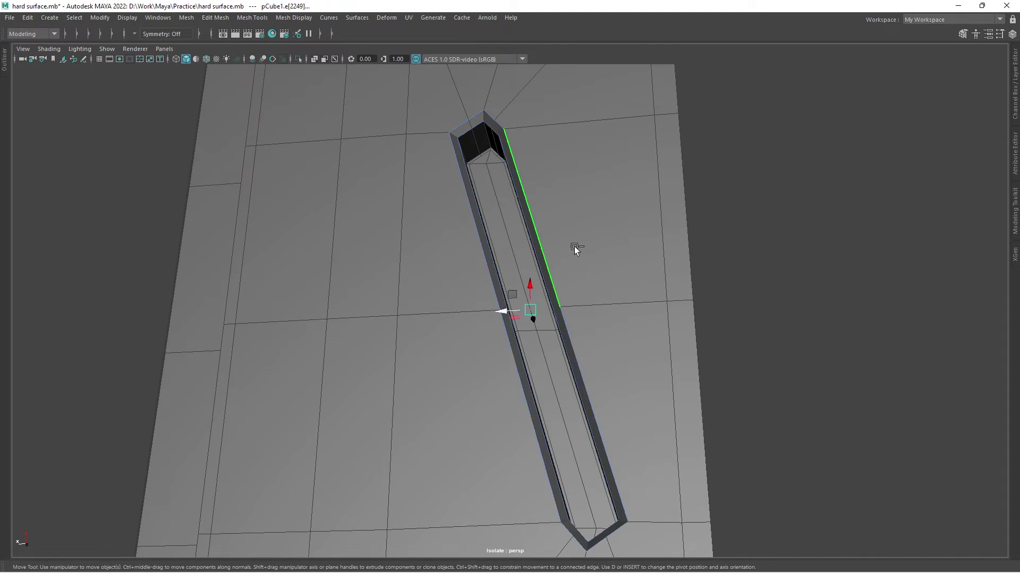
mouse_move(577, 250)
alt+mouse_down()
mouse_move(439, 316)
mouse_move(472, 320)
mouse_move(314, 337)
alt+mouse_up()
- Circularize the hexagon face inside the recessed window with Radial Offset -0.161
key(F8)
alt+right_drag(314, 337, 538, 302)
key(4)
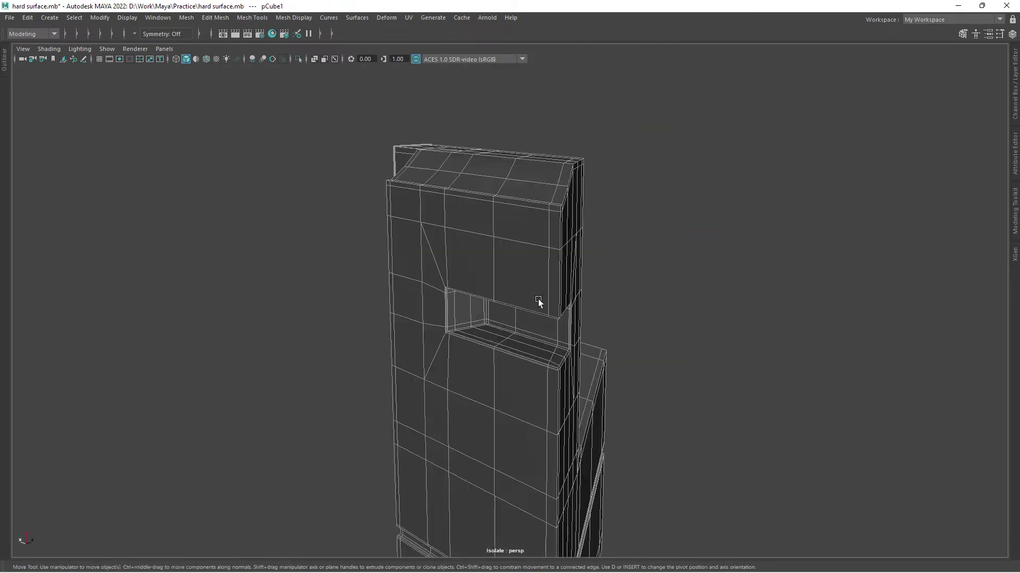
key(5)
key(f)
scroll(478, 318, up, 3)
shift+right_drag(376, 307, 378, 400)
middle_drag(584, 456, 710, 456)
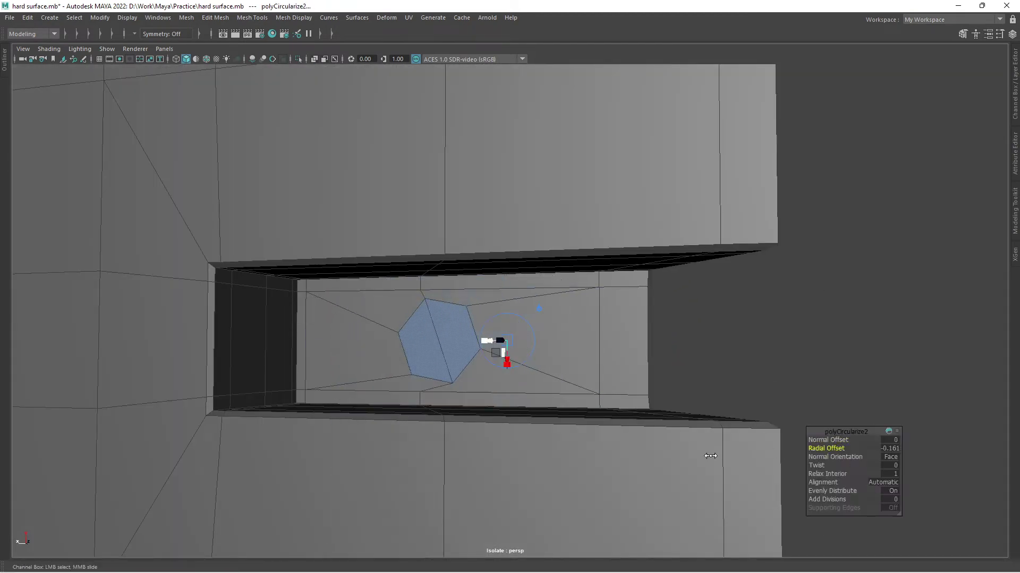
- Extrude the hexagon face inward and bevel the hole's edges
key(alt+x)
mouse_move(676, 458)
alt+mouse_down()
mouse_move(448, 344)
mouse_move(438, 403)
mouse_move(554, 389)
mouse_move(410, 395)
alt+mouse_up()
key(ctrl+z)
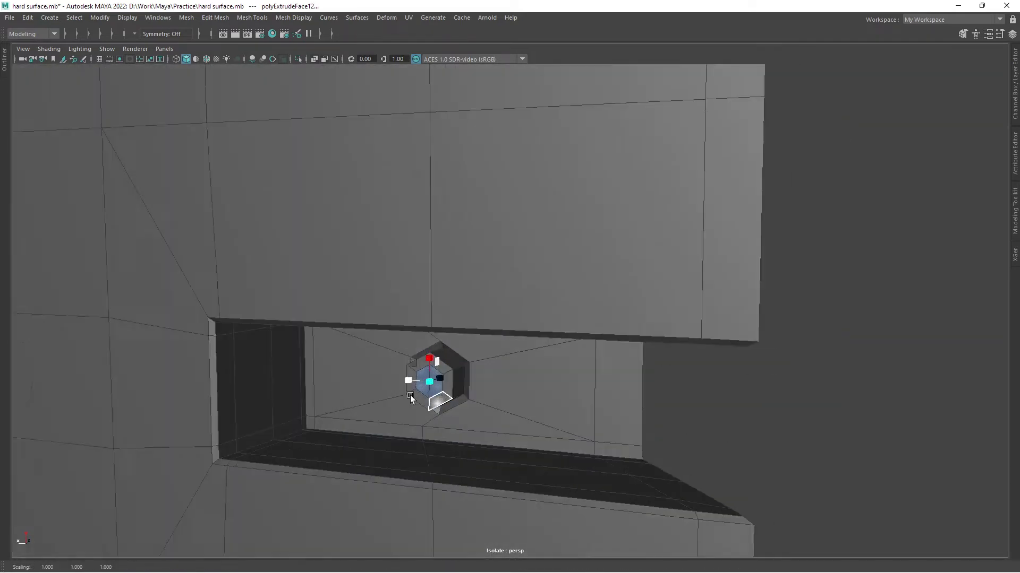
key(ctrl+e)
key(ctrl+z)
key(ctrl+z)
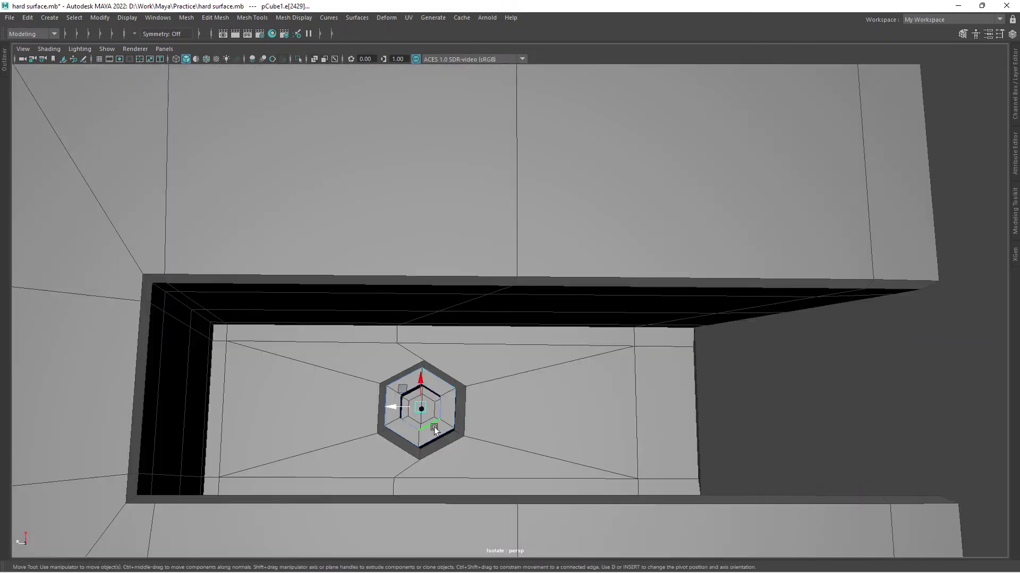
key(ctrl+z)
scroll(555, 405, down, 10)
- Mirror the part's geometry to the other side
click(654, 330)
mouse_move(654, 330)
alt+mouse_down()
mouse_move(661, 318)
mouse_move(593, 280)
mouse_move(517, 310)
alt+mouse_up()
shift+right_drag(517, 311, 942, 369)
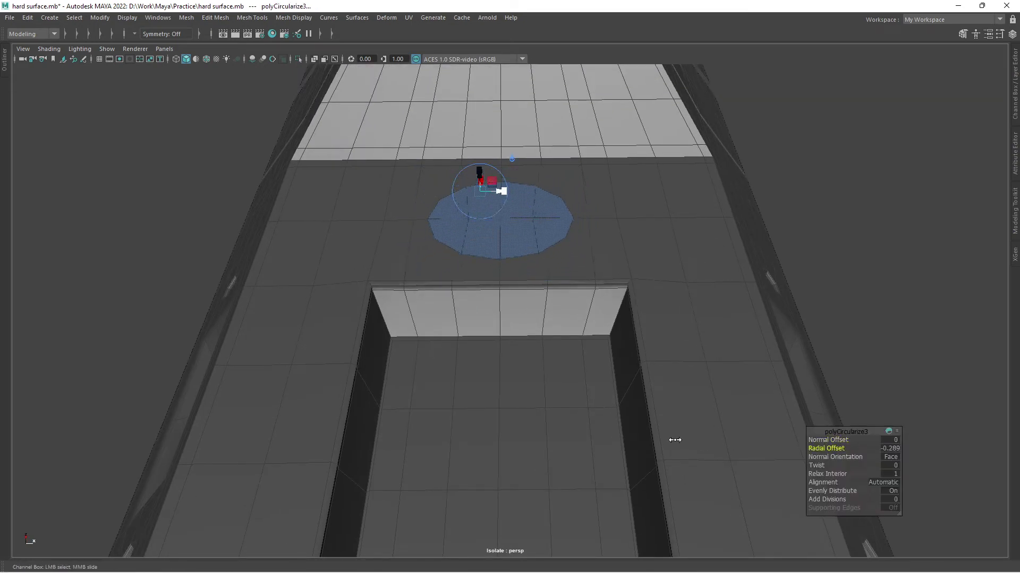
- Extrude the circular face and extract it as a separate knob piece
alt+drag(675, 440, 467, 281)
key(ctrl+e)
key(ctrl+z)
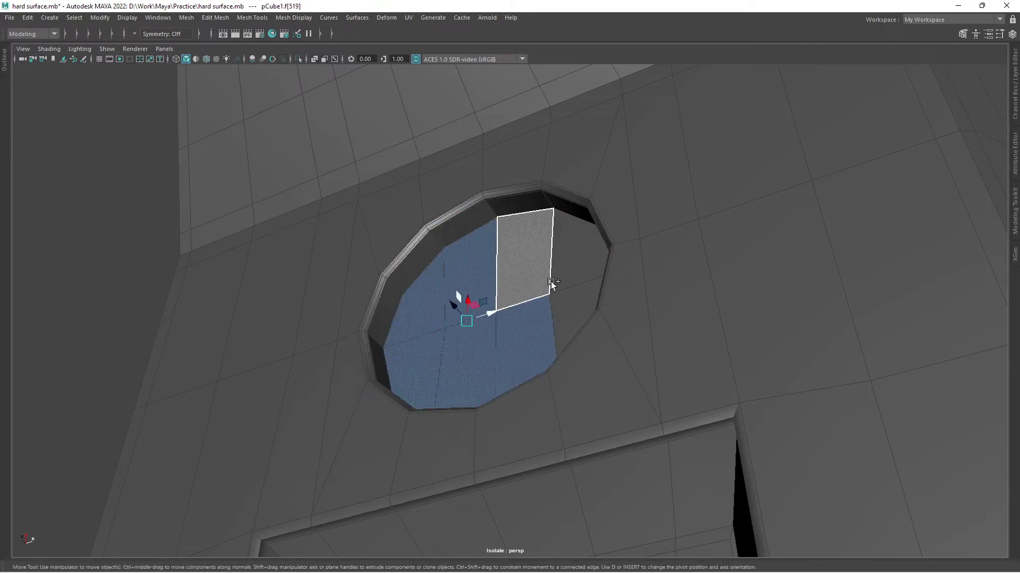
alt+drag(551, 284, 492, 267)
shift+right_drag(468, 257, 421, 490)
mouse_move(528, 356)
alt+mouse_down()
mouse_move(498, 294)
mouse_move(526, 276)
mouse_move(498, 272)
mouse_move(460, 210)
alt+mouse_up()
key(3)
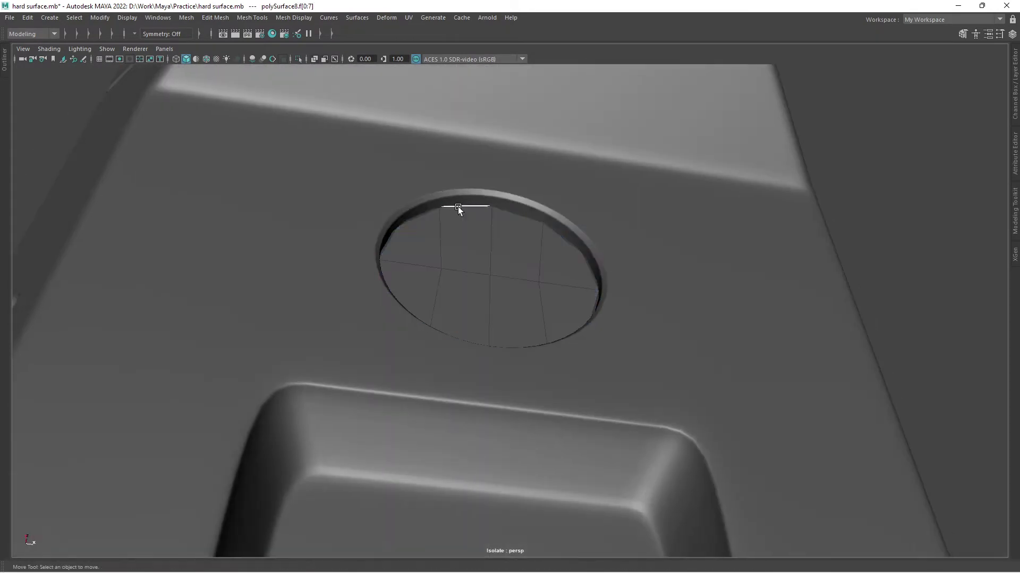
- Shape the stepped knob cap from its cap faces and edge loop
alt+drag(525, 219, 496, 216)
key(F11)
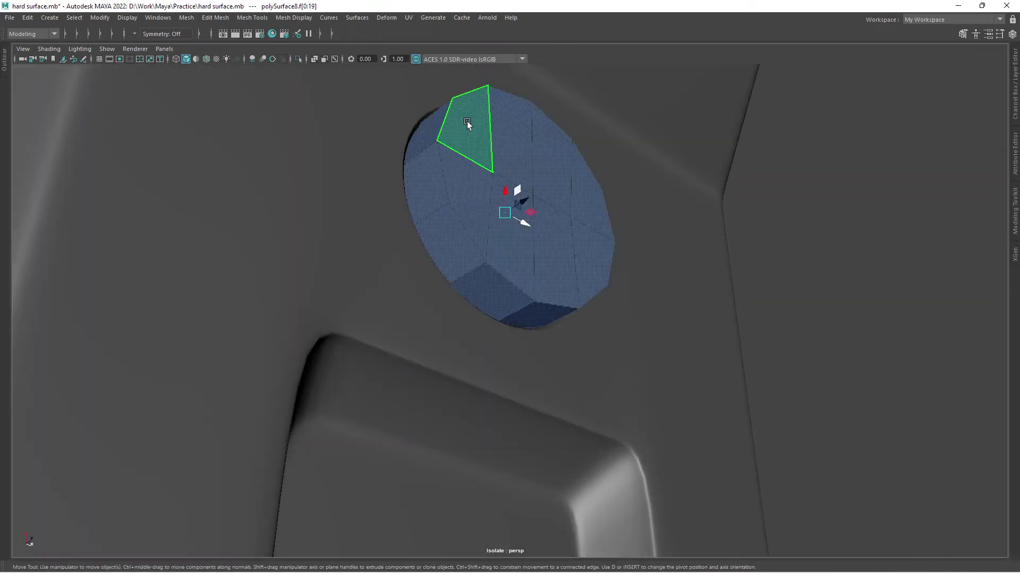
alt+drag(467, 126, 583, 236)
key(F10)
alt+drag(511, 212, 473, 296)
double_click(473, 297)
key(w)
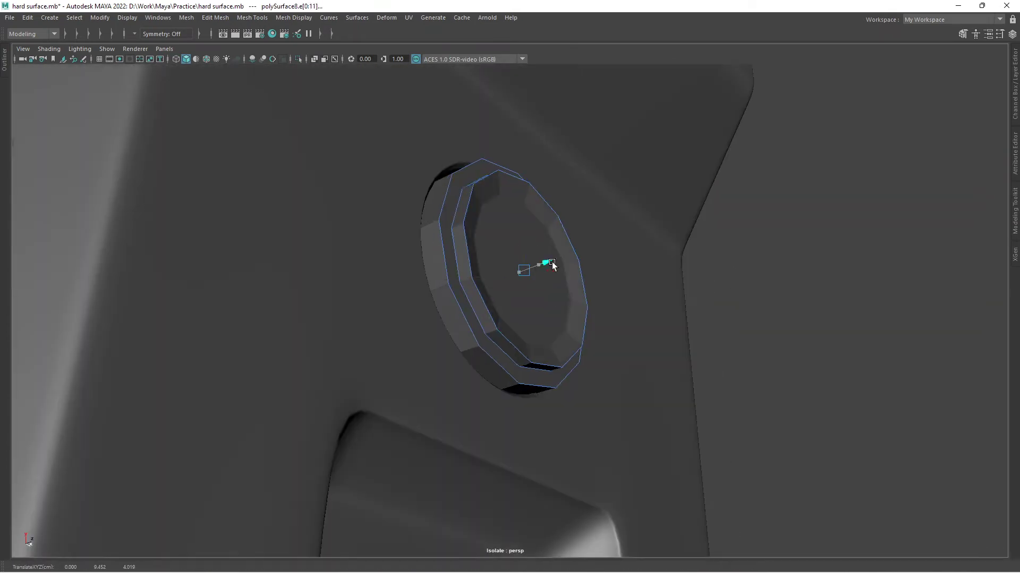
mouse_move(553, 264)
alt+mouse_down()
mouse_move(547, 234)
mouse_move(552, 242)
mouse_move(506, 269)
alt+mouse_up()
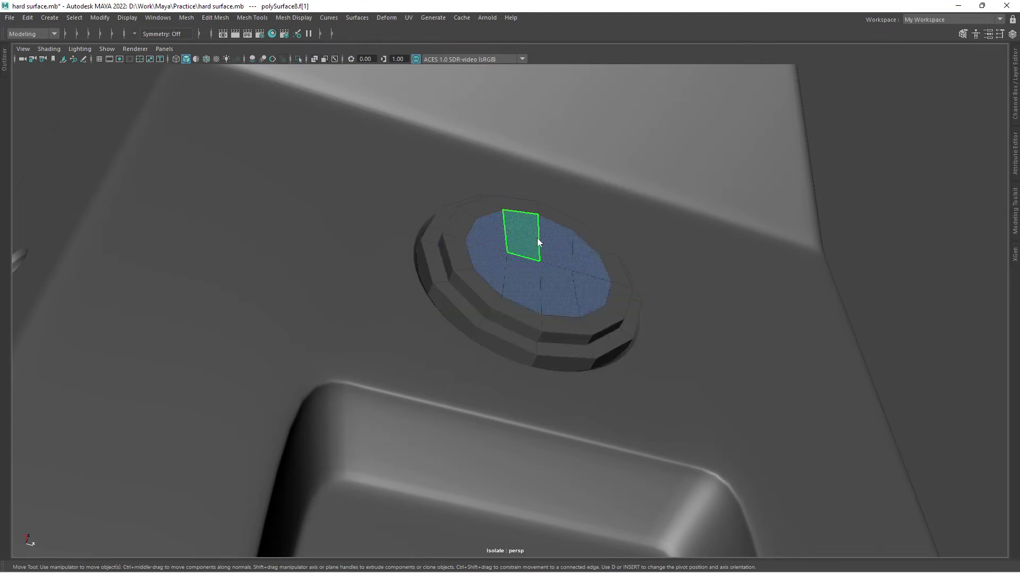
- Select a two-wide column of top faces and grow it into a larger block
scroll(830, 257, down, 5)
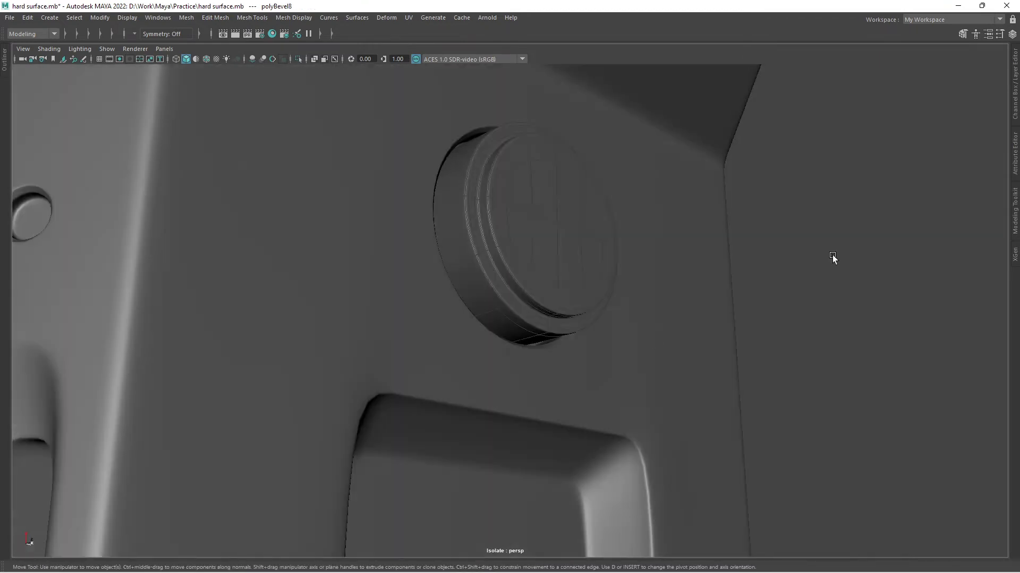
scroll(430, 321, down, 5)
scroll(527, 229, up, 5)
alt+drag(528, 229, 509, 160)
mouse_move(510, 159)
mouse_down()
mouse_move(531, 239)
mouse_move(481, 260)
mouse_move(455, 303)
mouse_move(554, 298)
mouse_move(577, 225)
mouse_move(501, 194)
mouse_up()
key(shift+period)
- Extract the selected top face block as a separate panel
shift+right_drag(501, 194, 503, 216)
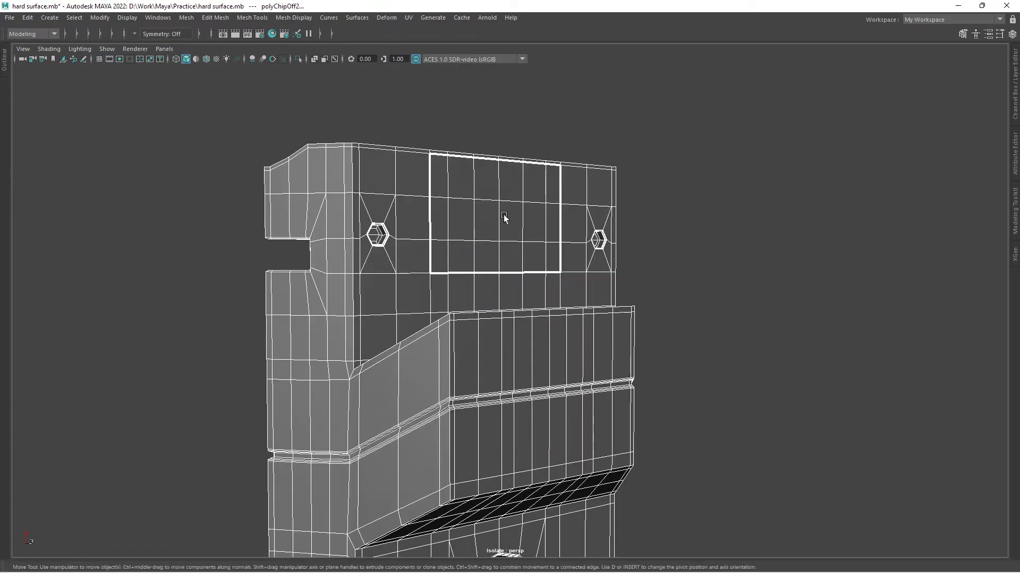
alt+drag(503, 216, 528, 232)
scroll(406, 238, up, 5)
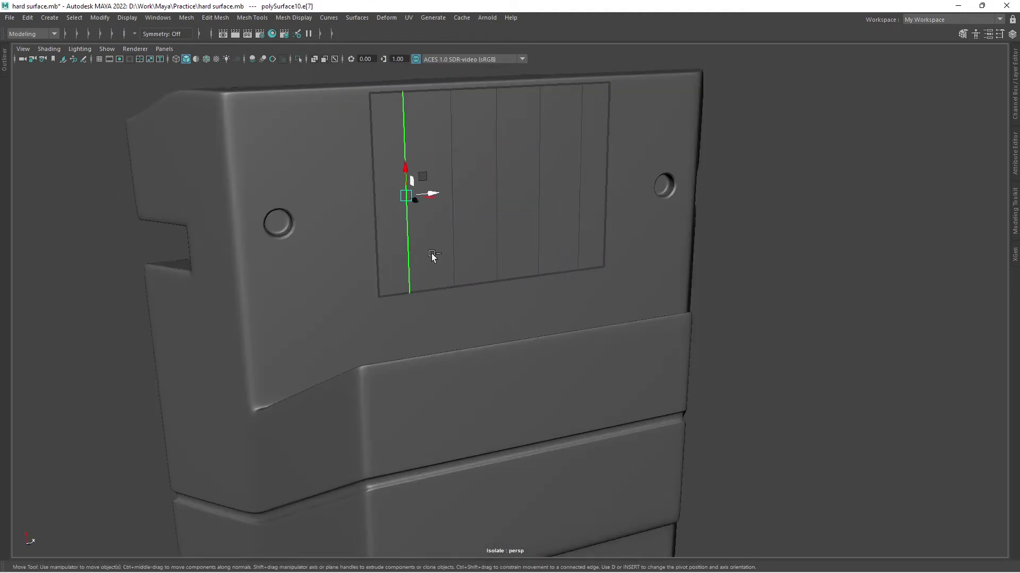
scroll(534, 289, down, 5)
- Insert an edge loop across the panel
mouse_move(534, 289)
alt+mouse_down()
mouse_move(630, 130)
mouse_move(705, 175)
mouse_move(479, 247)
mouse_move(514, 334)
mouse_move(493, 276)
mouse_move(524, 211)
mouse_move(505, 268)
mouse_move(546, 303)
mouse_move(412, 302)
mouse_move(494, 289)
mouse_move(519, 255)
mouse_move(496, 302)
mouse_move(445, 342)
mouse_move(587, 383)
alt+mouse_up()
ctrl+click(541, 323)
key(w)
- Select the pair of side edges on the panel
key(ctrl+F11)
key(F10)
click(518, 255)
key(space)
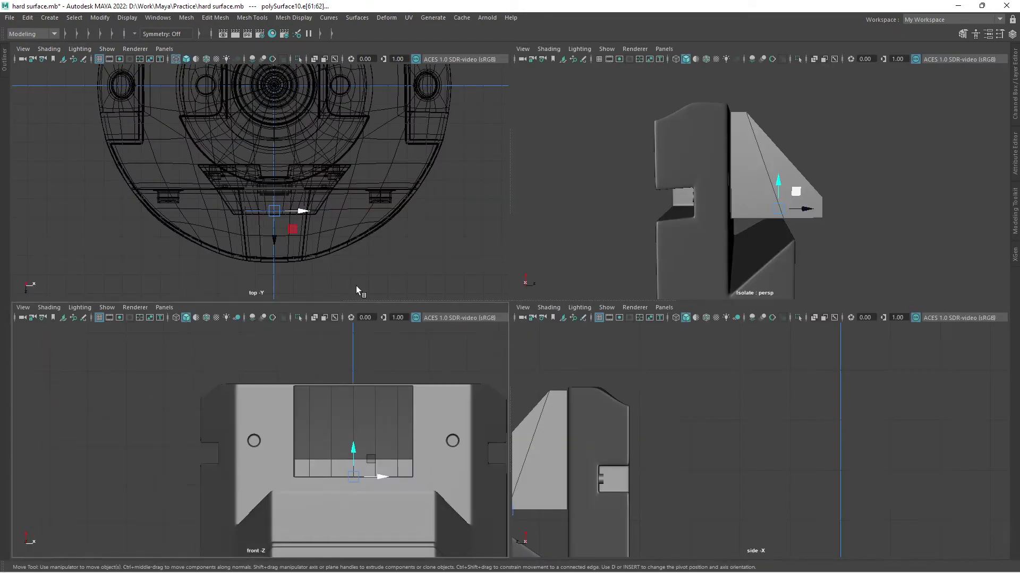
shift+click(736, 191)
key(space)
mouse_move(736, 191)
alt+mouse_down()
mouse_move(555, 341)
mouse_move(594, 316)
alt+mouse_up()
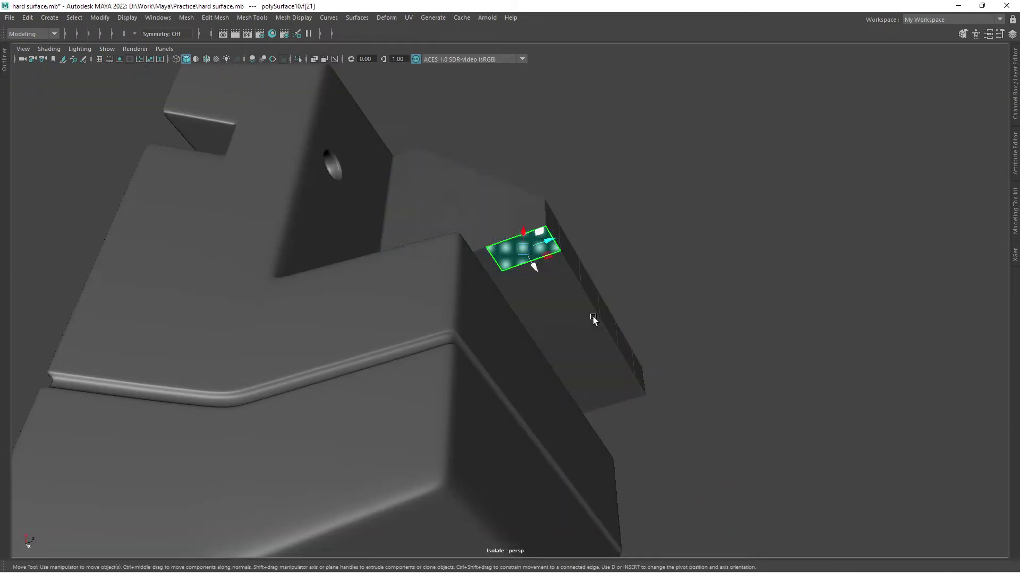
click(569, 250)
scroll(664, 275, up, 2)
- Extrude the side faces and rotate the end to bend the arm
key(F11)
double_click(518, 281)
mouse_move(518, 282)
alt+mouse_down()
mouse_move(528, 216)
mouse_move(483, 211)
mouse_move(625, 212)
mouse_move(596, 323)
mouse_move(562, 231)
mouse_move(620, 250)
mouse_move(696, 229)
alt+mouse_up()
double_click(568, 318)
click(619, 251)
mouse_move(705, 366)
alt+mouse_down()
mouse_move(690, 386)
mouse_move(629, 336)
mouse_move(505, 338)
mouse_move(496, 269)
mouse_move(586, 259)
alt+mouse_up()
key(w)
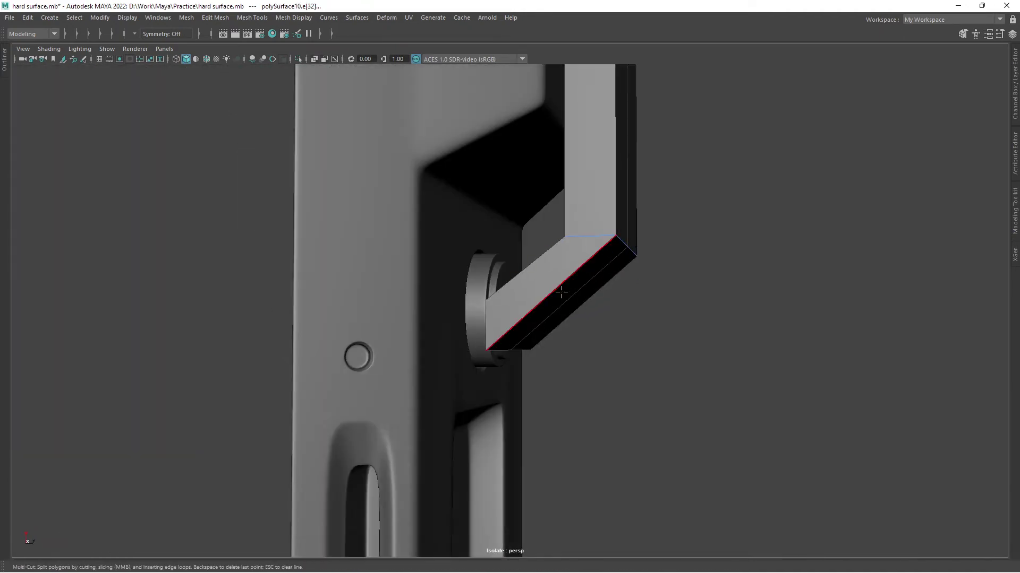
- Cut a new edge line across the arm's elbow and select the bend's corner vertices
mouse_move(462, 312)
alt+mouse_down()
mouse_move(531, 319)
mouse_move(922, 460)
alt+mouse_up()
key(Return)
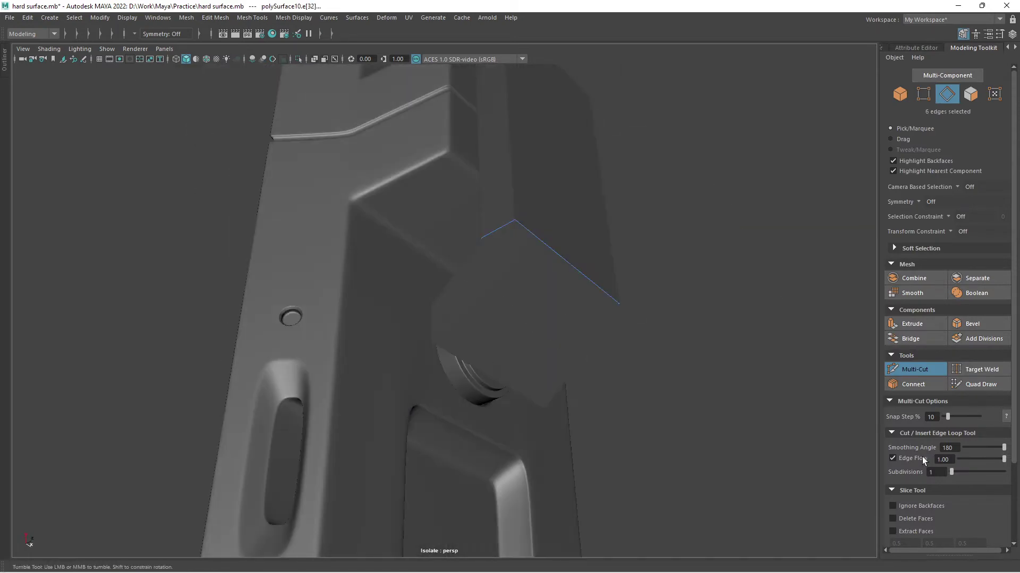
key(space)
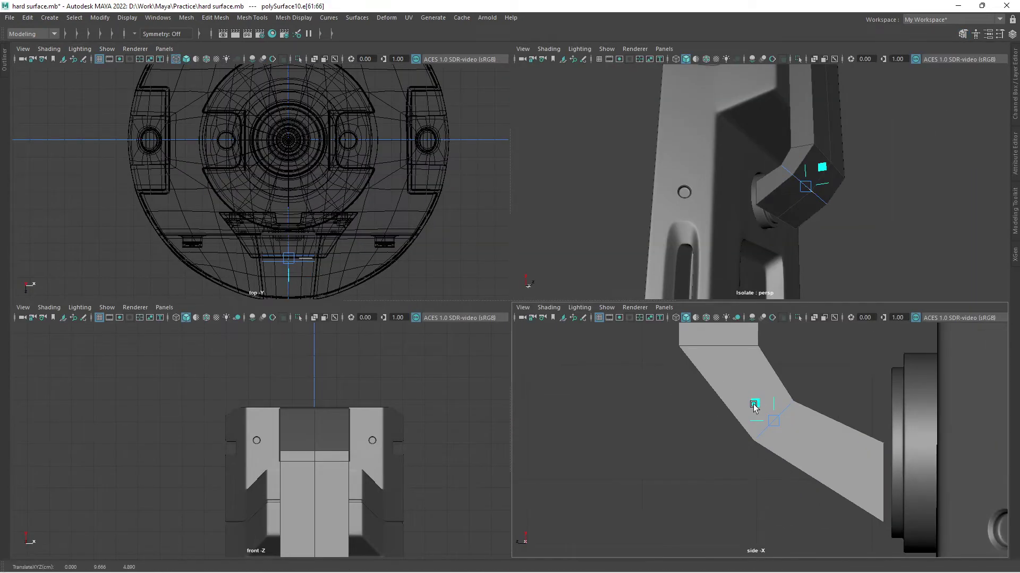
key(F9)
mouse_move(744, 441)
mouse_down()
mouse_move(765, 462)
mouse_move(703, 449)
mouse_move(745, 460)
mouse_up()
key(5)
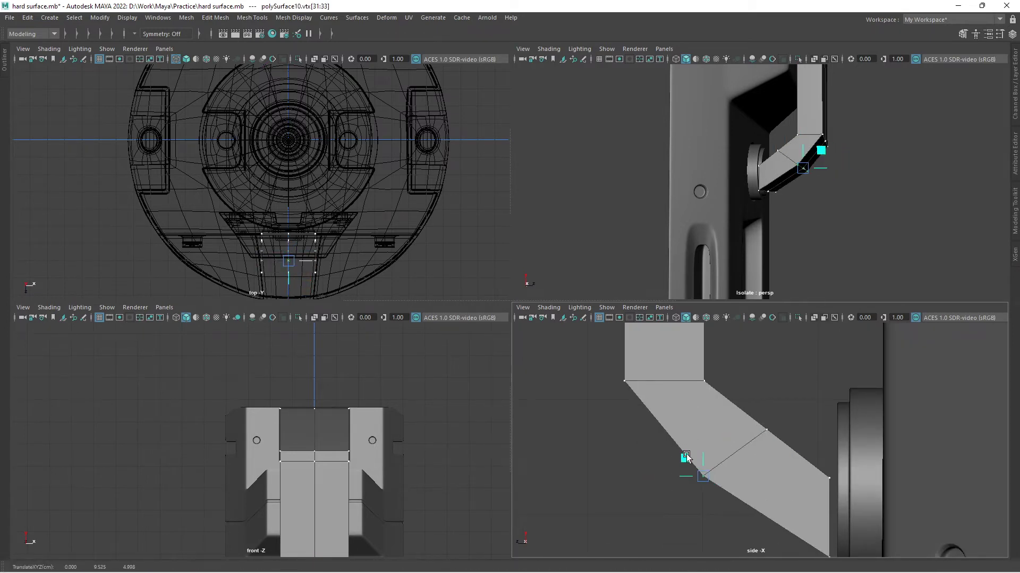
- Isolate the arm mesh and bevel its centre edge line with Ctrl+B
key(space)
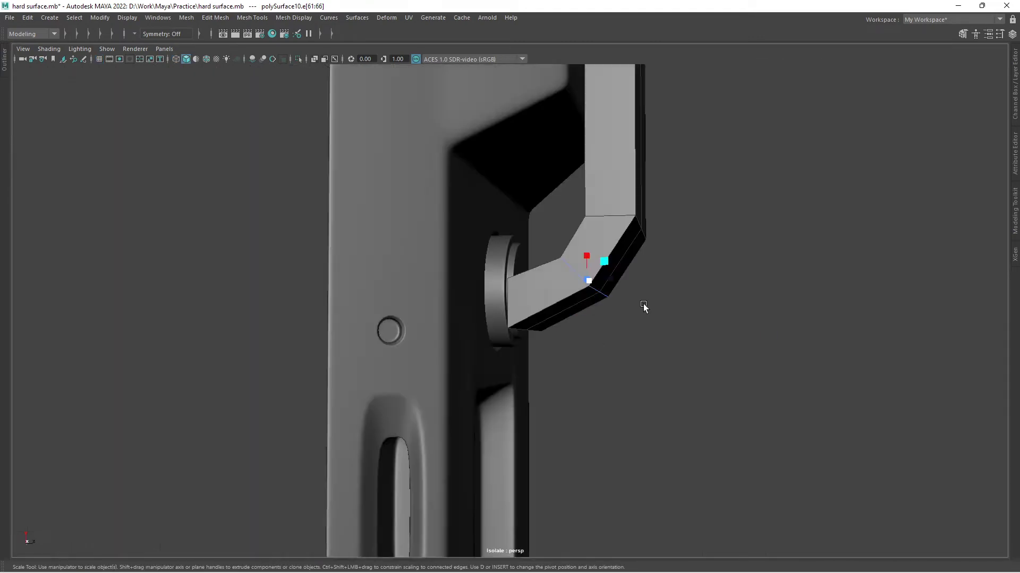
mouse_move(645, 302)
alt+mouse_down()
mouse_move(607, 339)
mouse_move(489, 225)
mouse_move(470, 316)
alt+mouse_up()
key(ctrl+1)
mouse_move(512, 217)
alt+mouse_down()
mouse_move(569, 186)
mouse_move(548, 282)
mouse_move(632, 220)
alt+mouse_up()
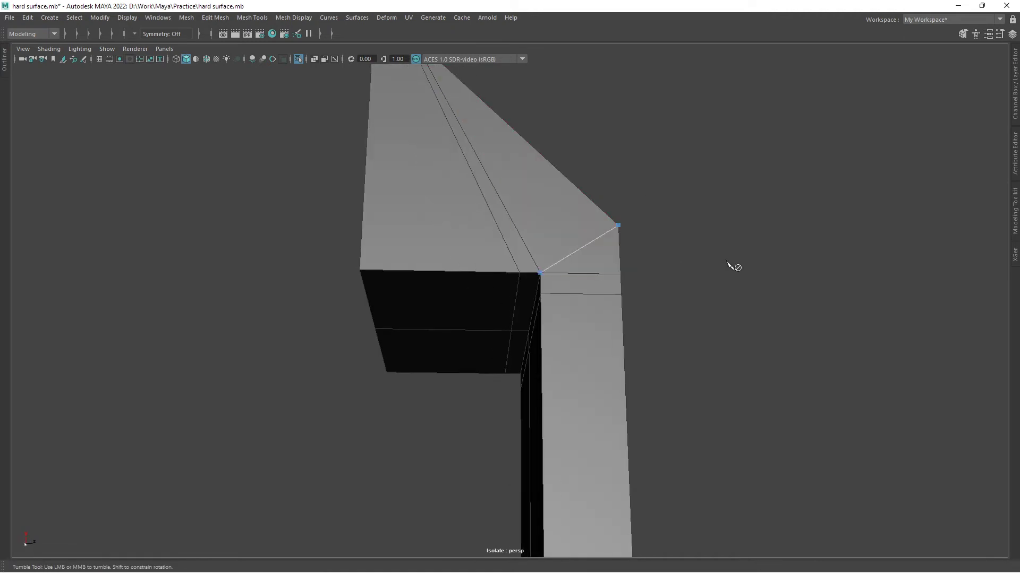
mouse_move(728, 262)
alt+mouse_down()
mouse_move(517, 264)
mouse_move(524, 119)
mouse_move(517, 200)
mouse_move(418, 293)
mouse_move(475, 356)
mouse_move(480, 335)
mouse_move(419, 205)
alt+mouse_up()
key(w)
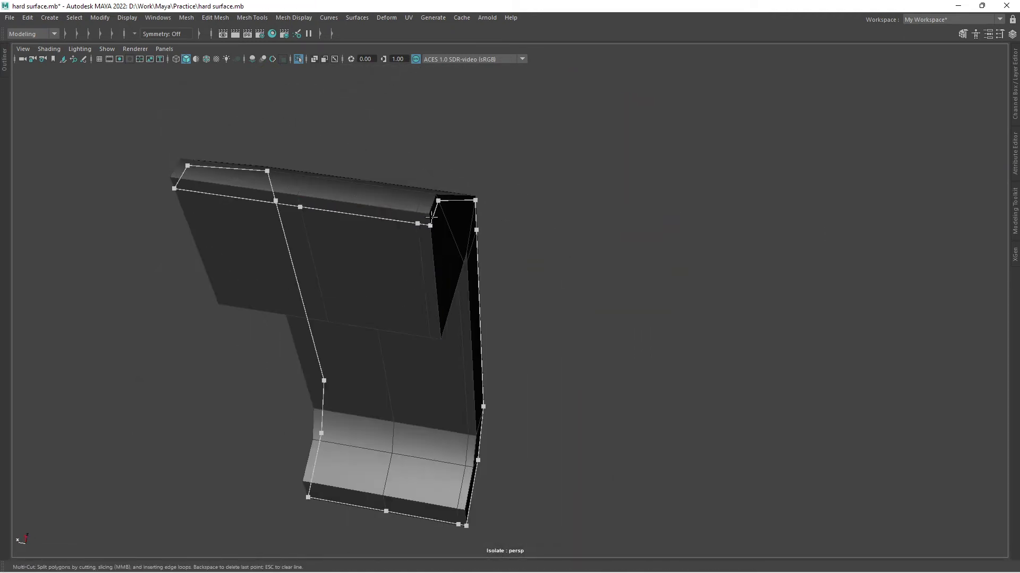
alt+drag(438, 329, 407, 207)
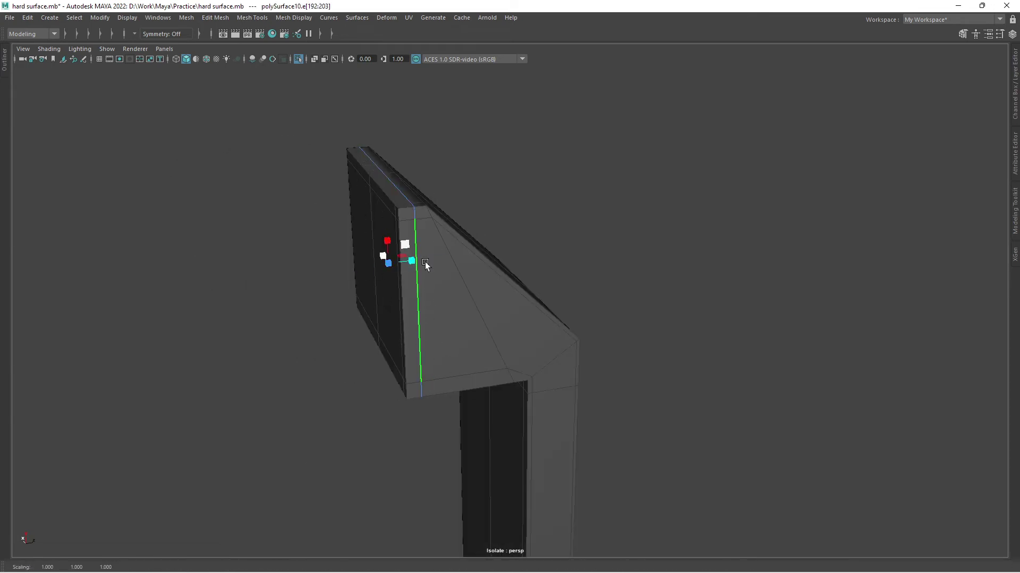
mouse_move(425, 264)
alt+mouse_down()
mouse_move(486, 339)
mouse_move(535, 278)
mouse_move(539, 298)
alt+mouse_up()
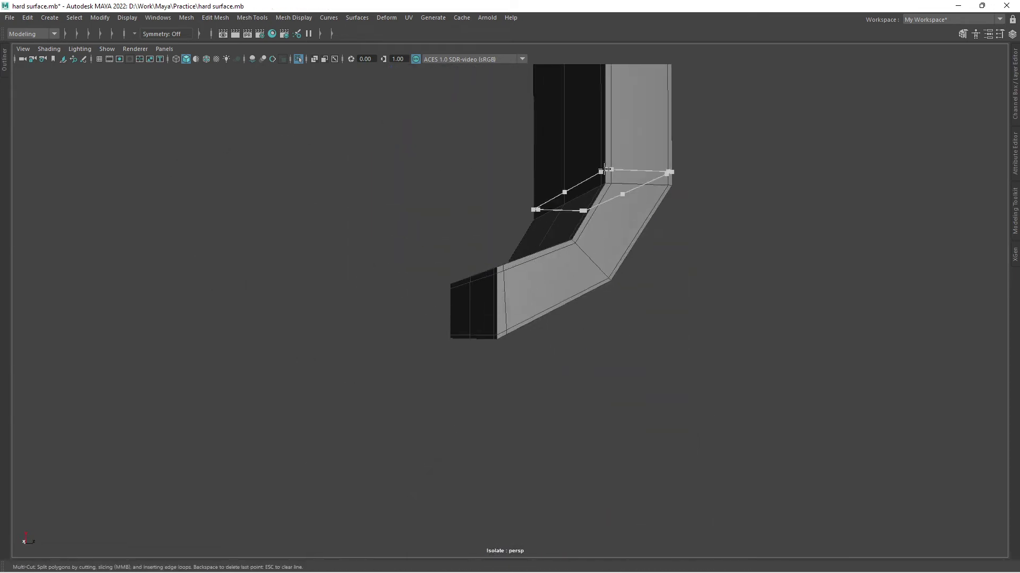
mouse_move(605, 169)
alt+mouse_down()
mouse_move(396, 244)
mouse_move(514, 319)
mouse_move(458, 307)
mouse_move(496, 392)
alt+mouse_up()
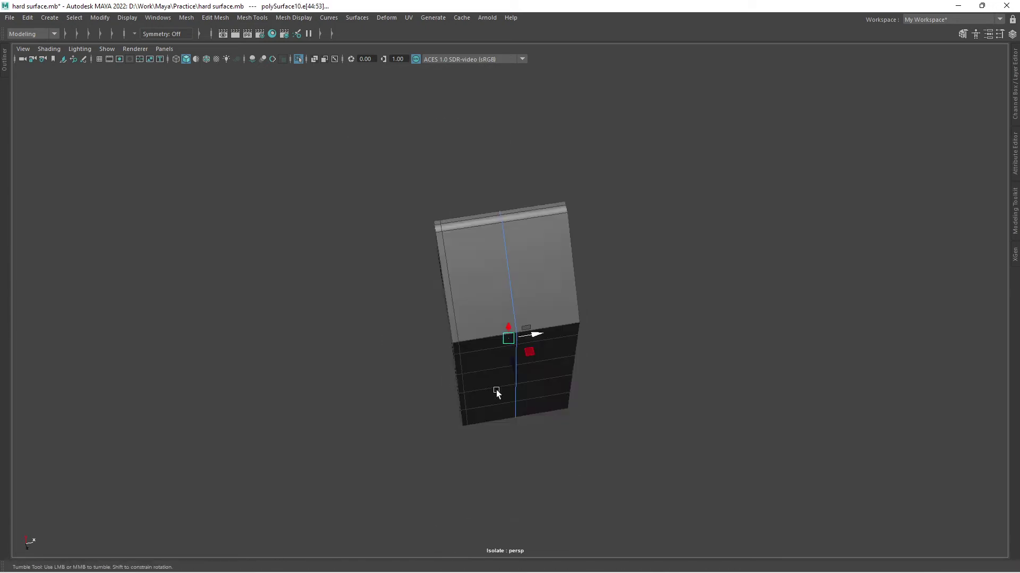
scroll(496, 393, up, 3)
key(ctrl+b)
alt+drag(535, 269, 443, 313)
- Extrude the narrow strip inward into a groove along the arm
click(443, 314)
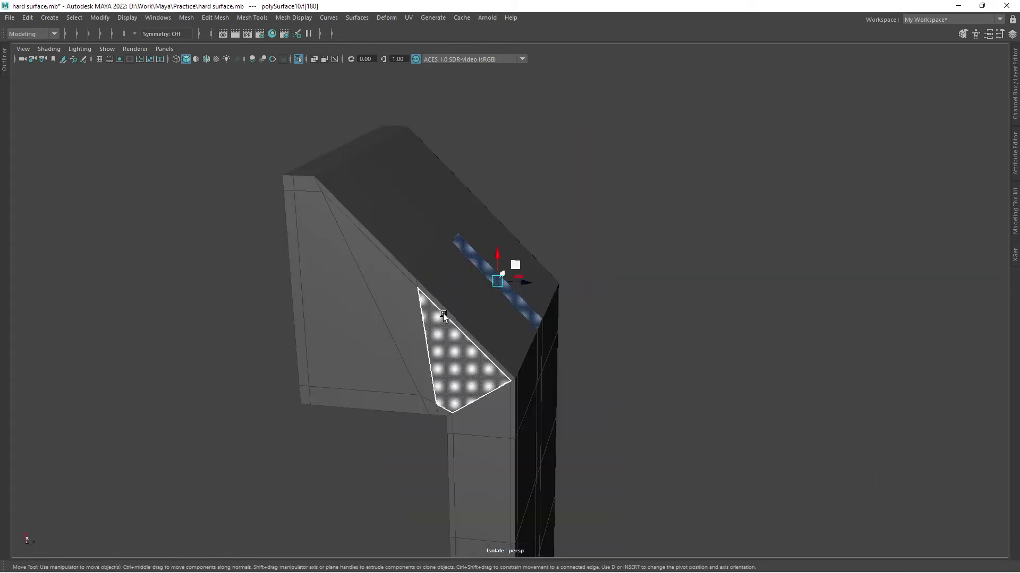
key(Return)
alt+drag(413, 199, 478, 265)
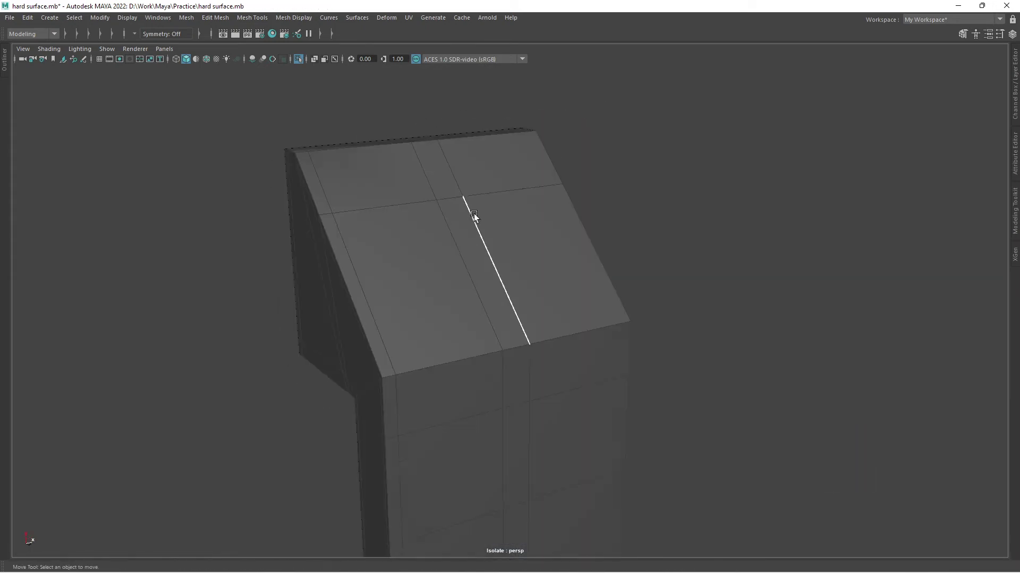
key(w)
click(498, 345)
scroll(396, 332, down, 3)
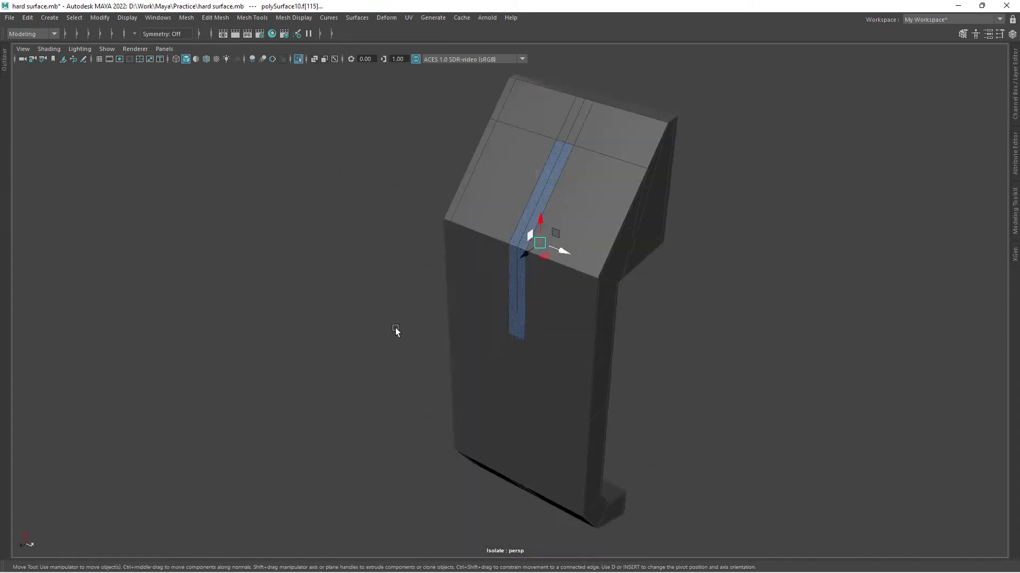
key(ctrl+e)
mouse_move(822, 440)
mouse_down()
mouse_move(772, 436)
mouse_move(512, 296)
mouse_up()
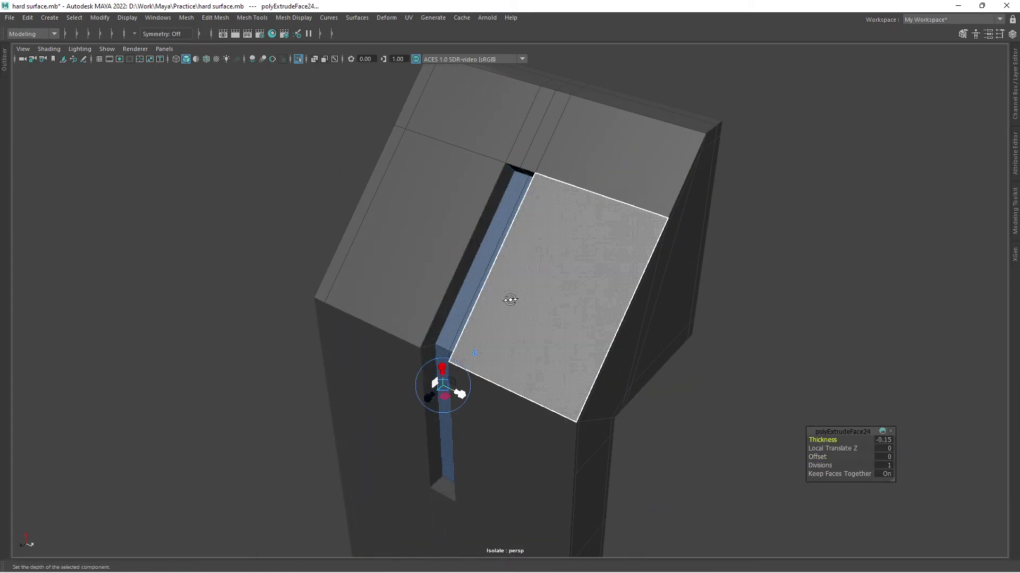
key(3)
scroll(485, 232, up, 3)
key(1)
- Check the groove from several angles, toggling smooth mesh preview
alt+drag(485, 232, 342, 176)
scroll(286, 289, up, 3)
alt+drag(286, 288, 255, 255)
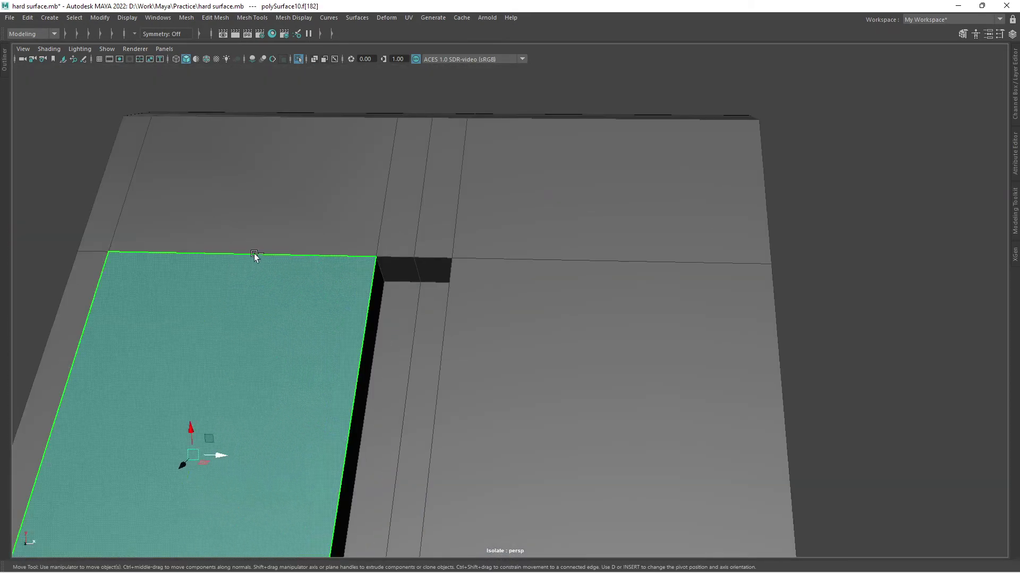
key(ctrl+shift+x)
scroll(573, 223, down, 3)
alt+drag(573, 223, 496, 278)
key(3)
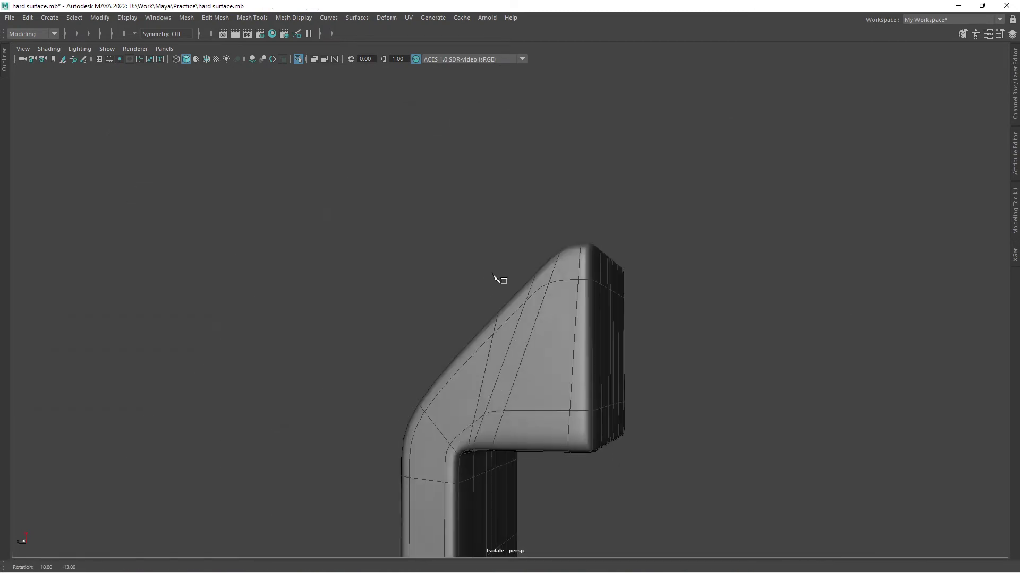
key(1)
key(3)
mouse_move(592, 292)
alt+mouse_down()
mouse_move(475, 266)
mouse_move(660, 230)
alt+mouse_up()
key(1)
- Multi-Cut a new edge line across the groove toward its corner
key(3)
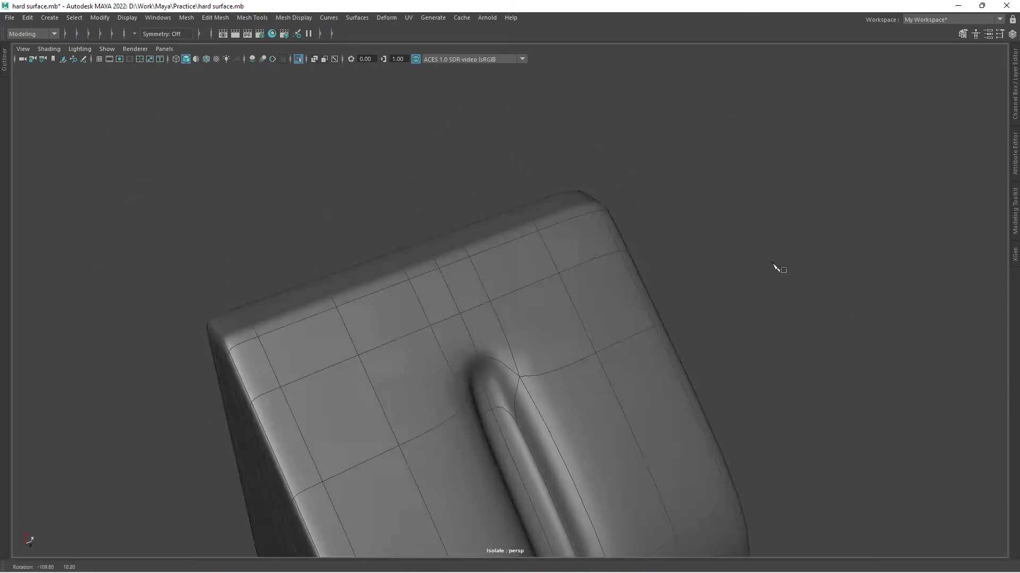
alt+drag(779, 266, 341, 285)
key(1)
click(341, 285)
mouse_move(609, 326)
alt+mouse_down()
mouse_move(521, 347)
mouse_move(610, 341)
alt+mouse_up()
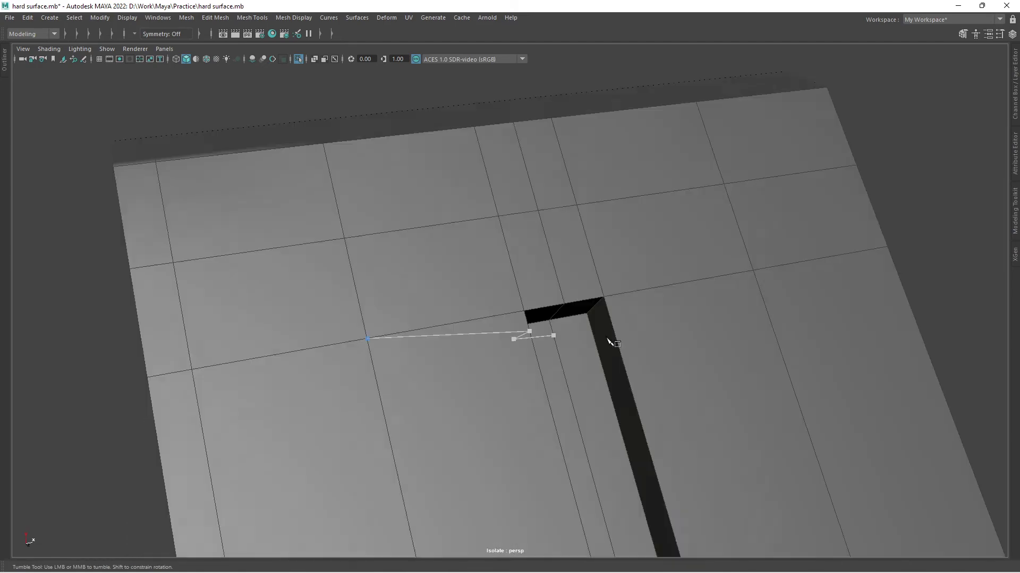
alt+drag(756, 268, 629, 386)
key(Return)
- Cut a connection from the groove corner to an outer vertex
scroll(723, 377, down, 3)
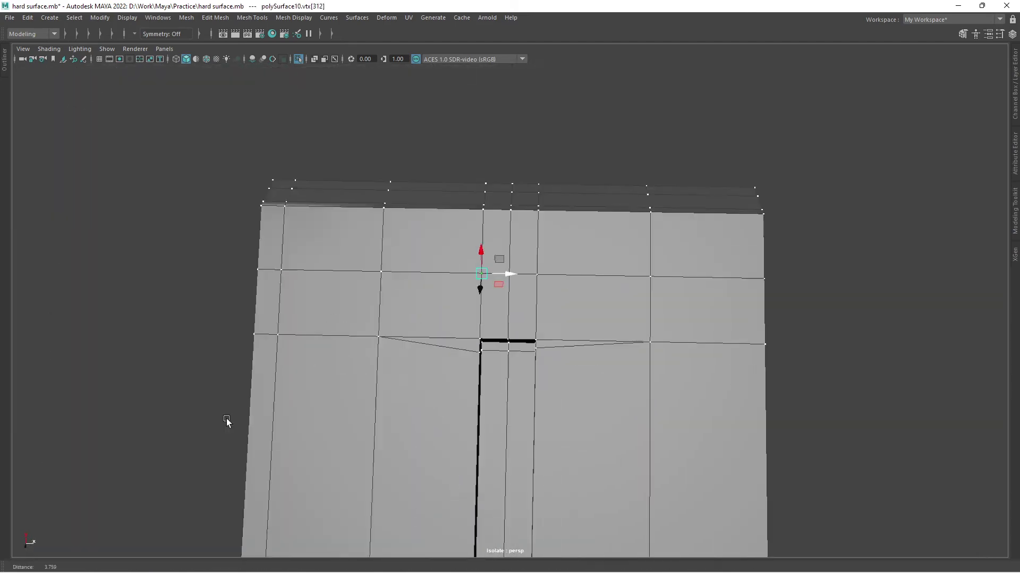
alt+drag(227, 420, 501, 114)
alt+right_drag(507, 118, 512, 178)
mouse_move(528, 264)
alt+mouse_down()
mouse_move(273, 334)
mouse_move(518, 223)
alt+mouse_up()
alt+right_drag(519, 223, 527, 310)
mouse_move(561, 273)
alt+mouse_down()
mouse_move(550, 474)
mouse_move(592, 178)
mouse_move(839, 127)
alt+mouse_up()
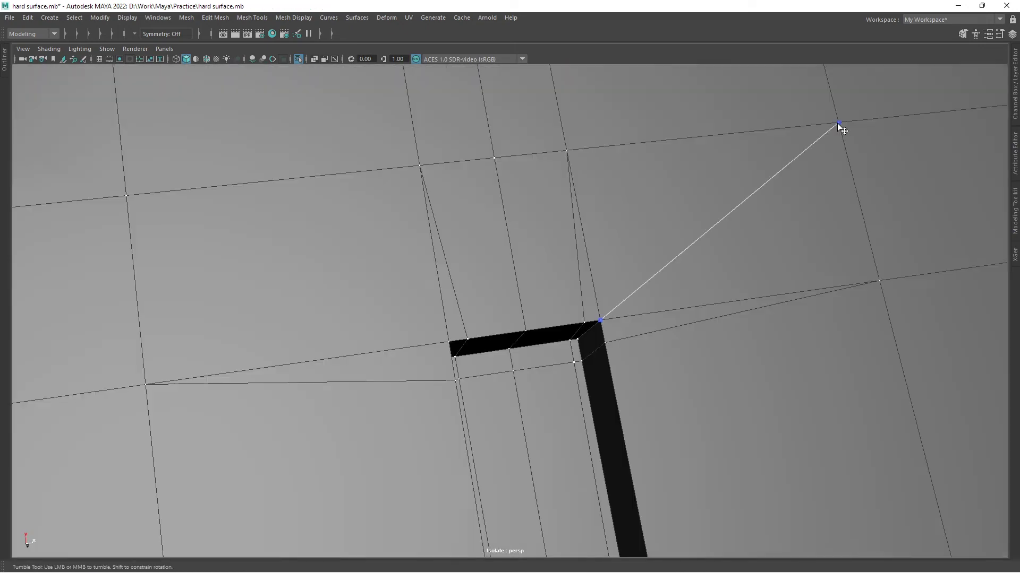
mouse_move(725, 385)
alt+mouse_down()
mouse_move(519, 319)
mouse_move(478, 378)
mouse_move(597, 342)
mouse_move(531, 332)
mouse_move(644, 353)
mouse_move(706, 320)
alt+mouse_up()
click(597, 342)
- Select the edge loop running along the groove
alt+middle_drag(706, 321, 531, 213)
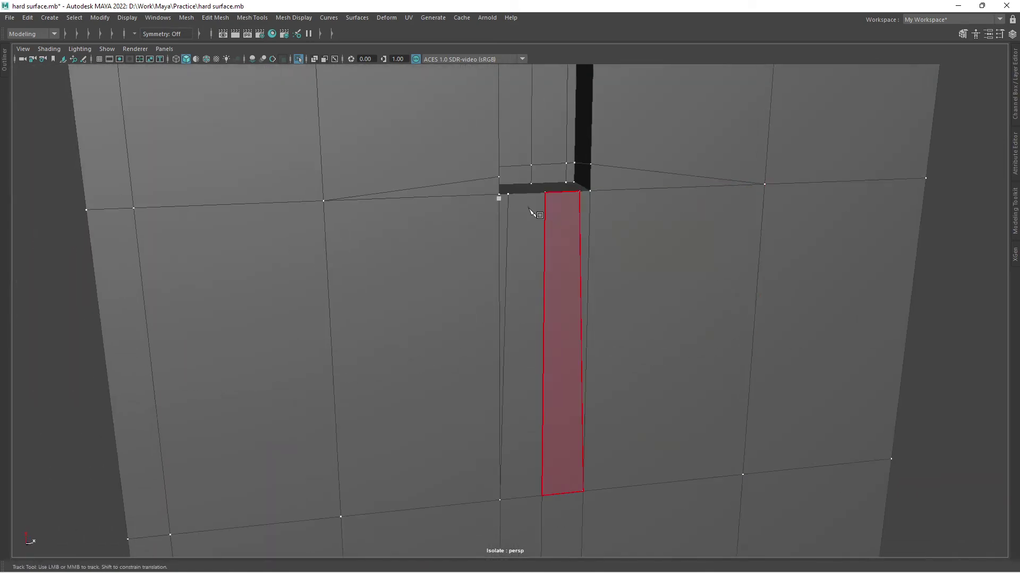
mouse_move(498, 230)
alt+mouse_down()
mouse_move(559, 424)
mouse_move(506, 277)
alt+mouse_up()
click(507, 277)
double_click(592, 285)
alt+drag(592, 285, 548, 251)
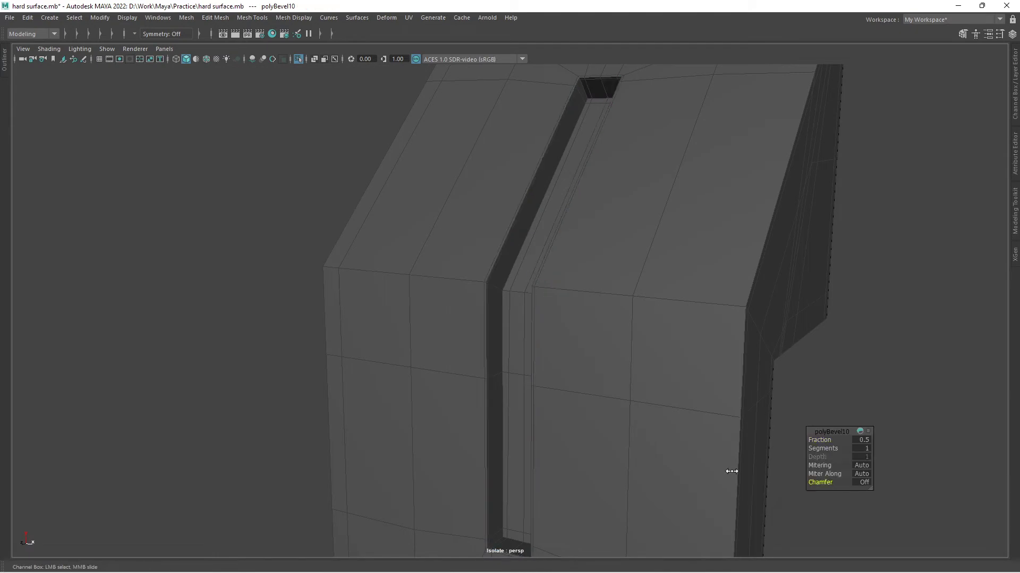
scroll(375, 291, down, 10)
scroll(686, 318, up, 10)
- Extrude the groove's top-end face inward into a small notch pocket
click(686, 317)
mouse_move(686, 318)
alt+mouse_down()
mouse_move(584, 305)
mouse_move(675, 319)
mouse_move(616, 175)
alt+mouse_up()
key(ctrl+e)
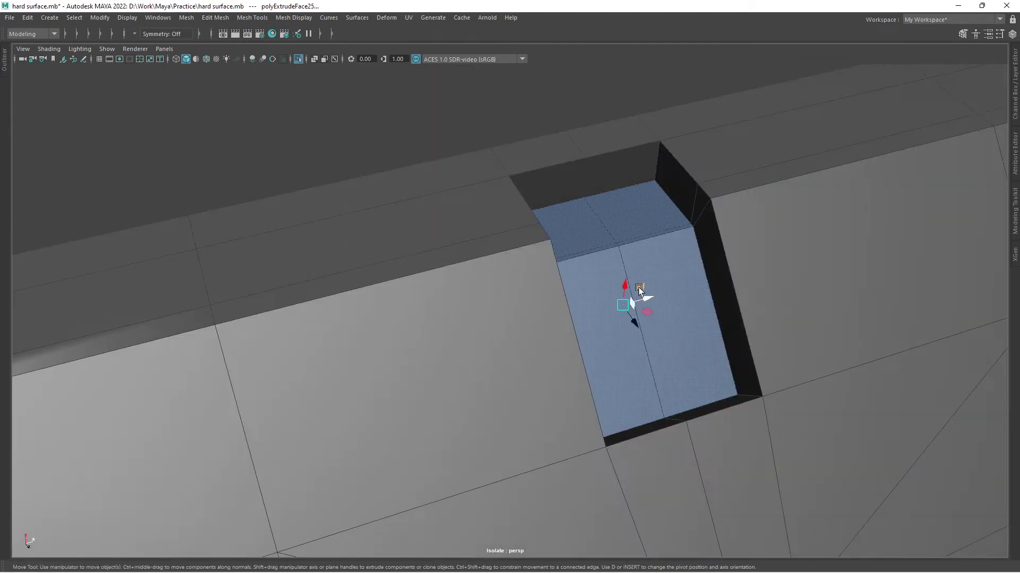
mouse_move(638, 288)
alt+mouse_down()
mouse_move(660, 416)
mouse_move(498, 288)
alt+mouse_up()
click(498, 288)
click(624, 454)
mouse_move(572, 200)
alt+mouse_down()
mouse_move(623, 454)
mouse_move(485, 273)
alt+mouse_up()
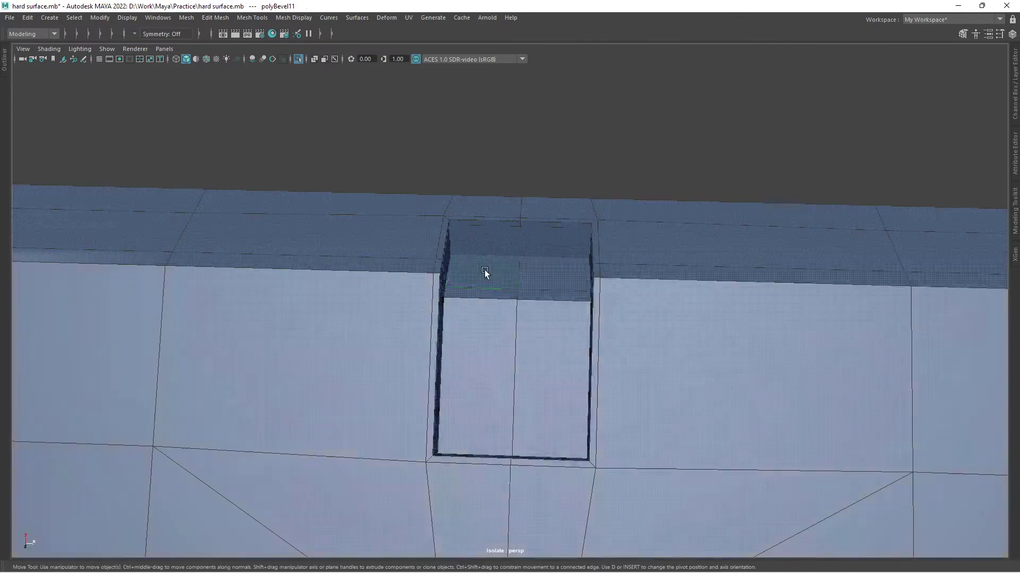
click(524, 364)
scroll(634, 393, down, 5)
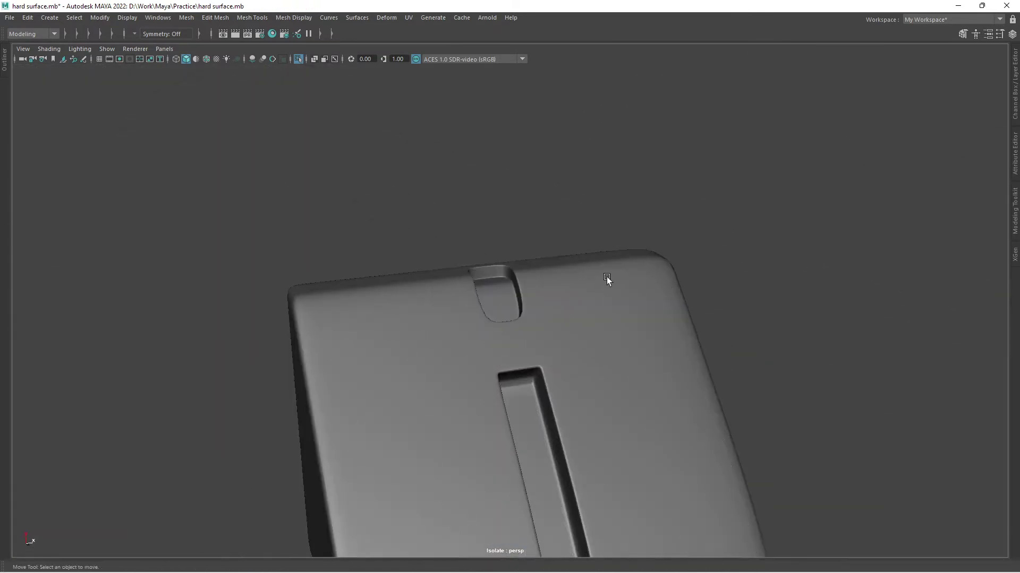
alt+drag(608, 282, 500, 328)
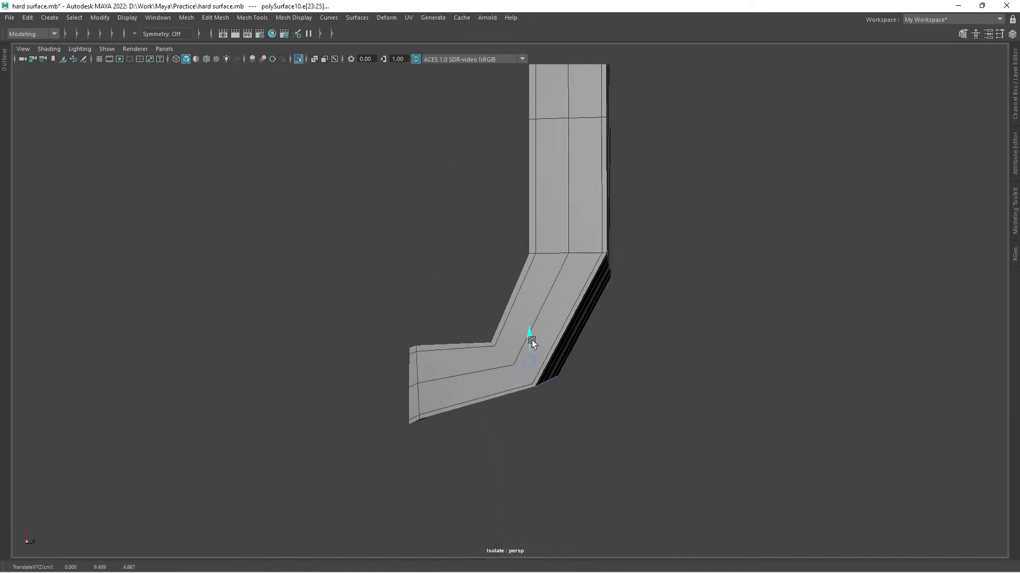
- Add an edge cut across the bent arm's lower end using the four-view layout
alt+drag(557, 345, 403, 367)
click(404, 368)
mouse_move(514, 373)
alt+mouse_down()
mouse_move(576, 353)
mouse_move(562, 339)
mouse_move(494, 386)
mouse_move(395, 339)
mouse_move(525, 346)
mouse_move(472, 315)
mouse_move(531, 295)
alt+mouse_up()
key(space)
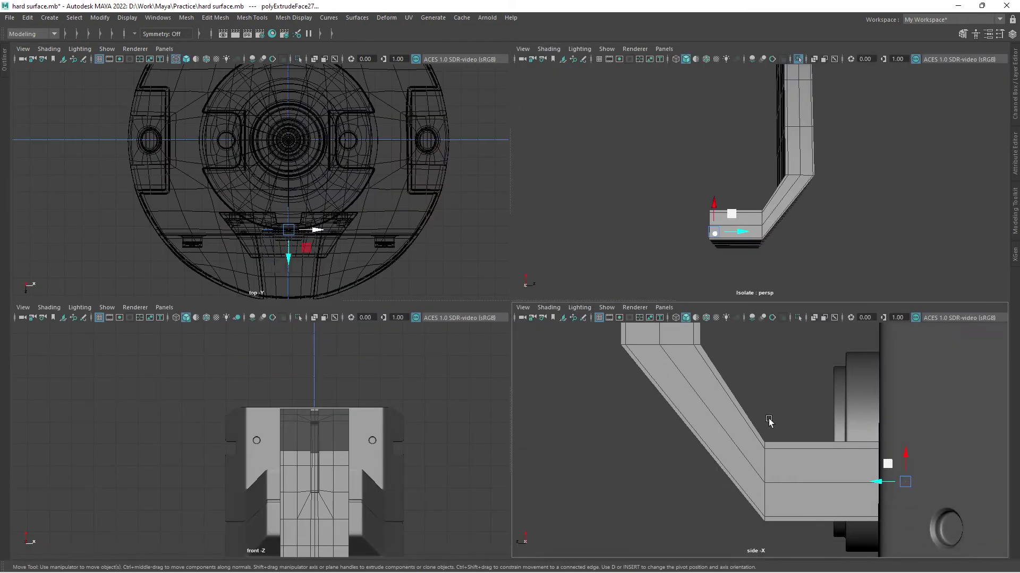
drag(680, 366, 755, 494)
key(space)
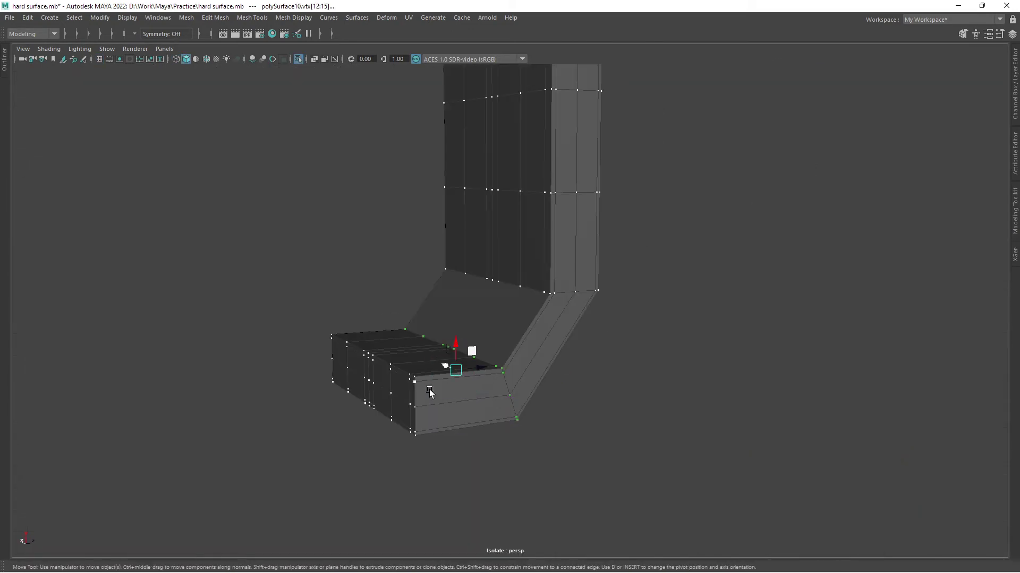
key(Return)
- Circularize the side face at the arm's end and adjust the circle's radius
mouse_move(493, 372)
alt+mouse_down()
mouse_move(467, 289)
mouse_move(647, 337)
mouse_move(496, 356)
mouse_move(495, 322)
alt+mouse_up()
scroll(488, 195, down, 3)
mouse_move(487, 196)
alt+mouse_down()
mouse_move(536, 362)
mouse_move(456, 250)
alt+mouse_up()
shift+right_drag(455, 250, 451, 363)
mouse_move(826, 449)
mouse_down()
mouse_move(768, 449)
mouse_move(455, 296)
mouse_up()
shift+click(812, 278)
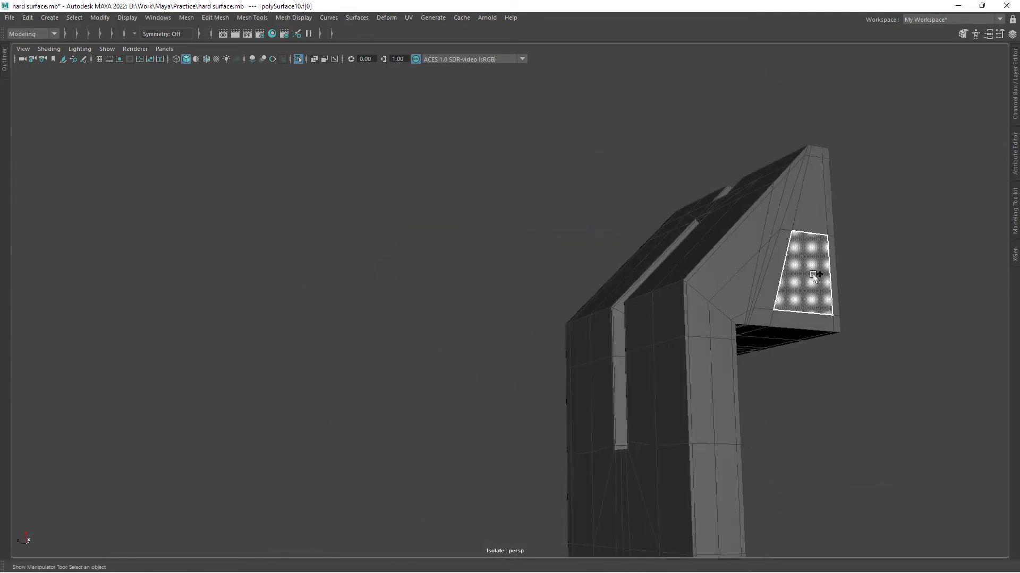
scroll(736, 336, up, 3)
key(ctrl+e)
key(ctrl+z)
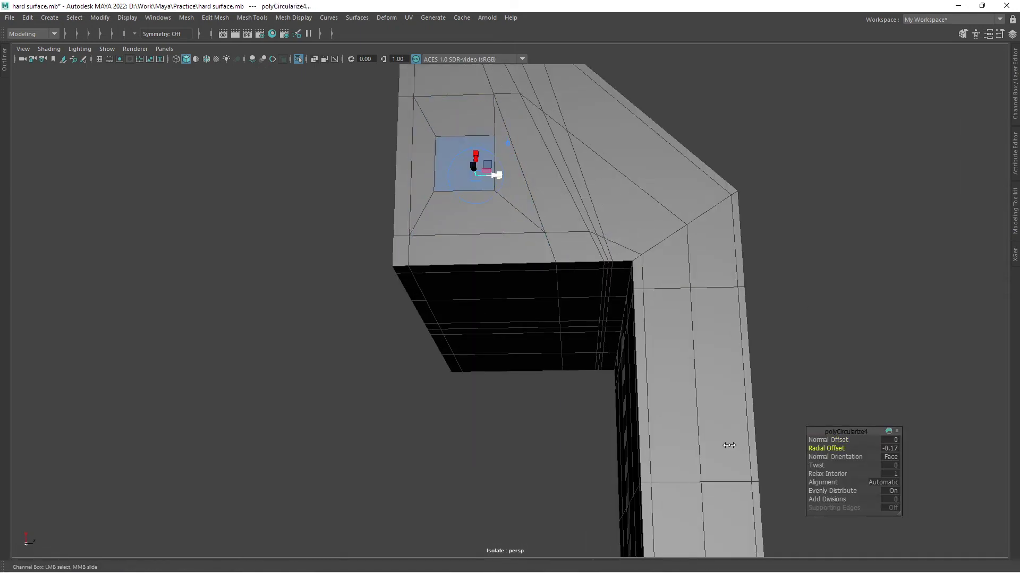
- Extrude the face with an offset to inset a rim, then extrude again to sink the pocket
mouse_move(728, 445)
alt+mouse_down()
mouse_move(628, 292)
mouse_move(334, 269)
alt+mouse_up()
key(e)
key(space)
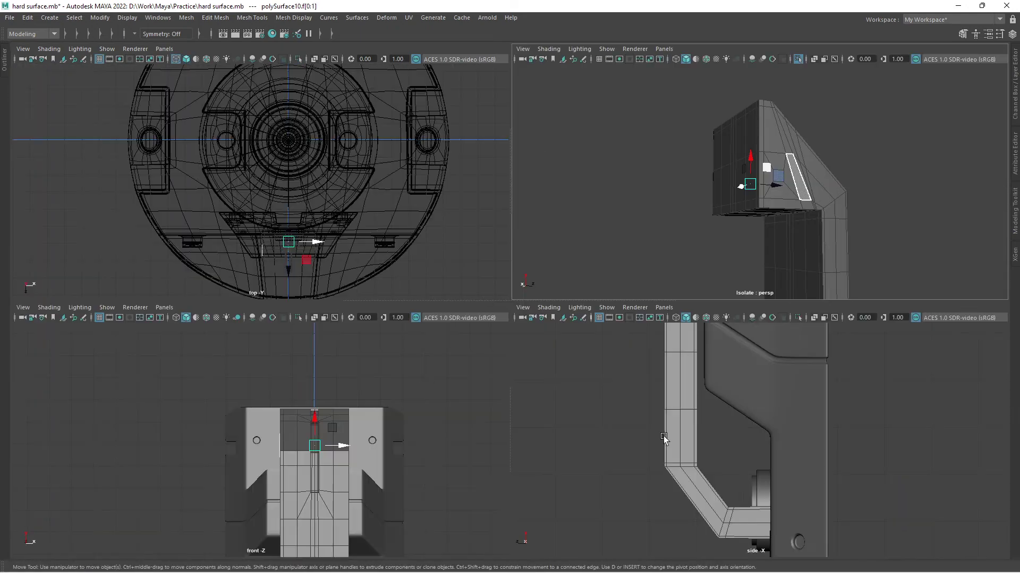
alt+drag(690, 425, 611, 414)
key(space)
scroll(511, 303, up, 4)
key(ctrl+e)
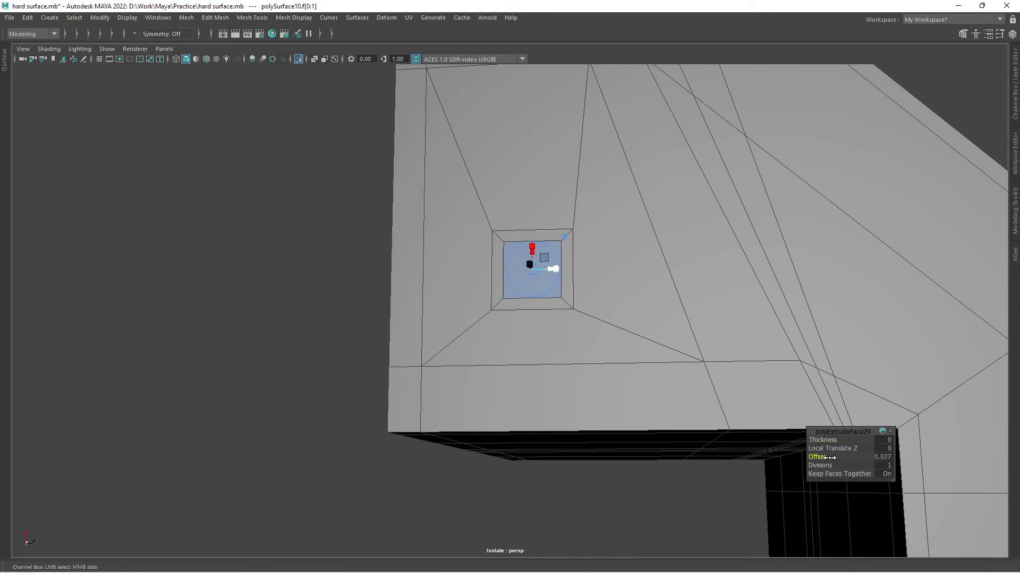
alt+drag(619, 347, 804, 435)
key(ctrl+e)
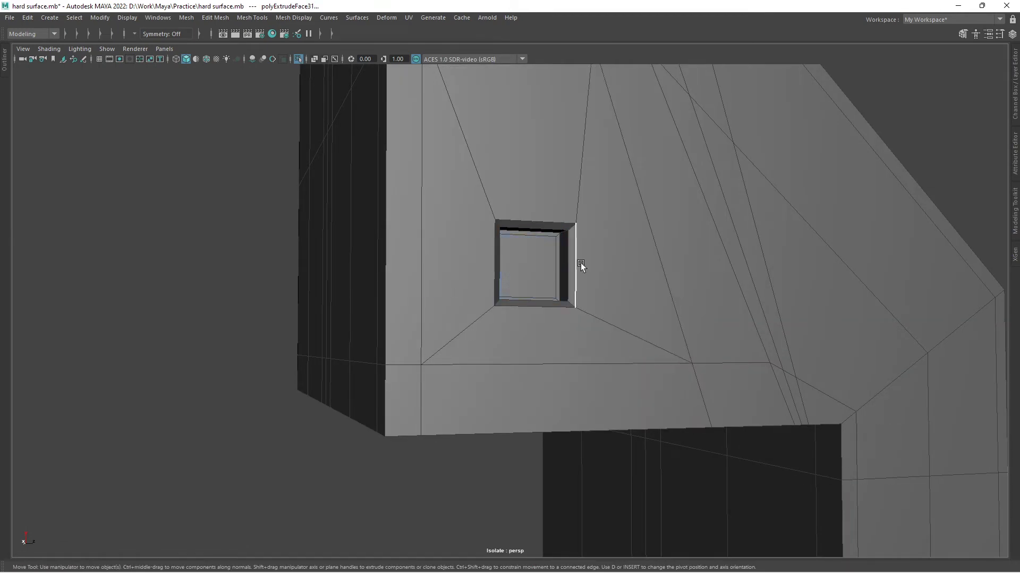
click(581, 263)
alt+drag(581, 263, 416, 249)
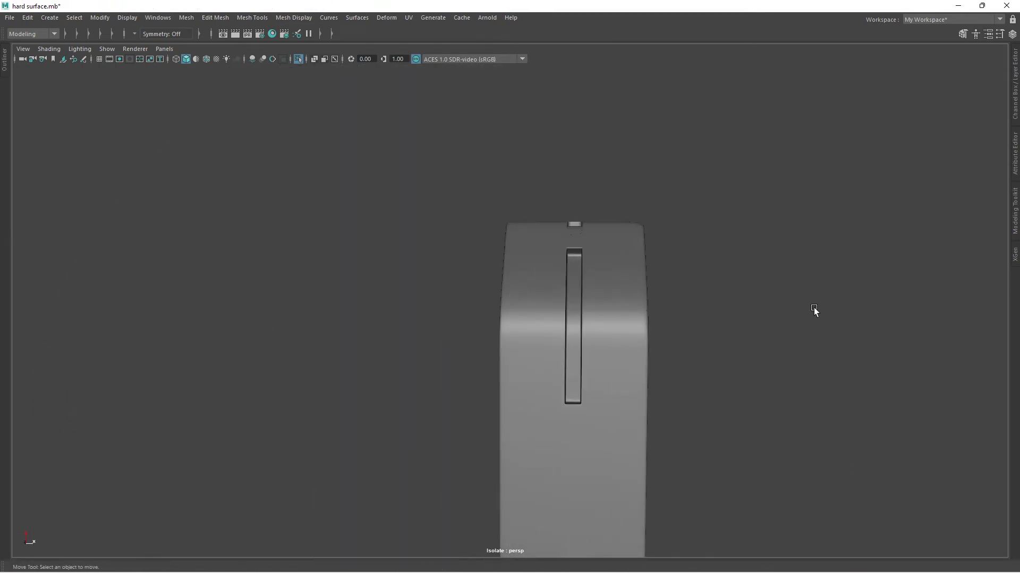
- Select the bracket and column centre vertices in the four-view layout
key(space)
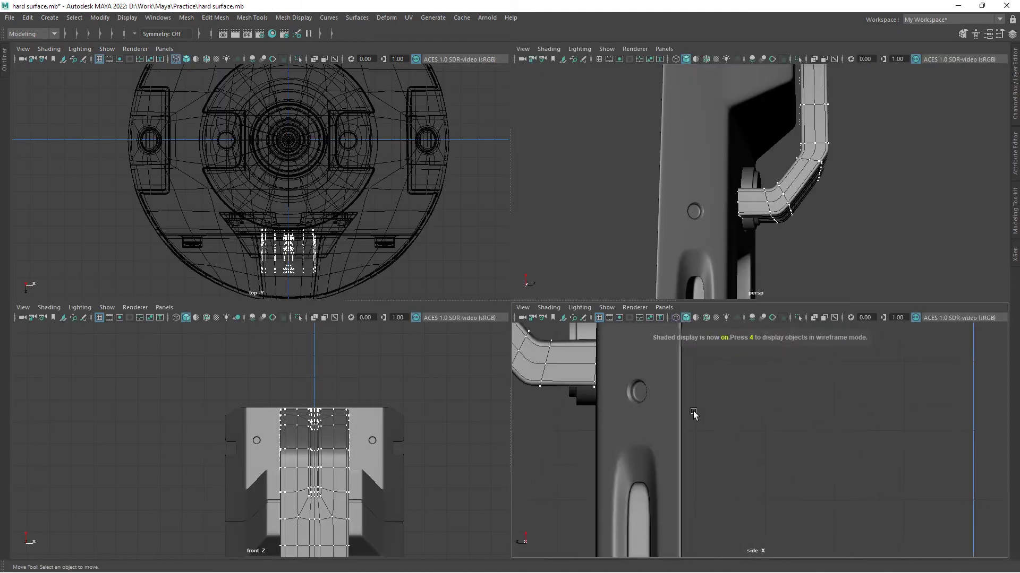
alt+middle_drag(727, 457, 770, 445)
drag(770, 445, 697, 357)
drag(704, 443, 709, 396)
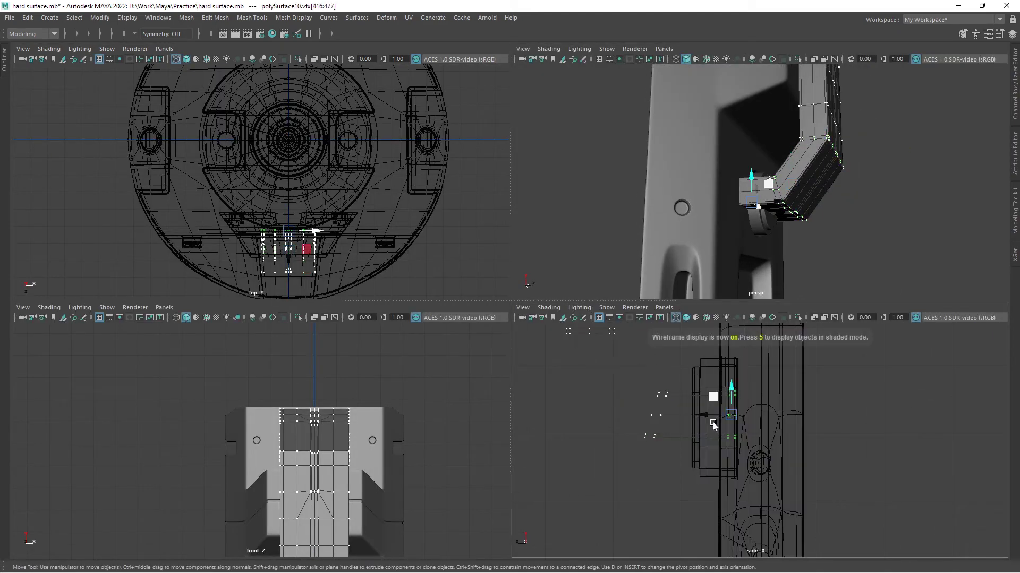
key(space)
alt+drag(678, 301, 582, 345)
scroll(687, 319, up, 3)
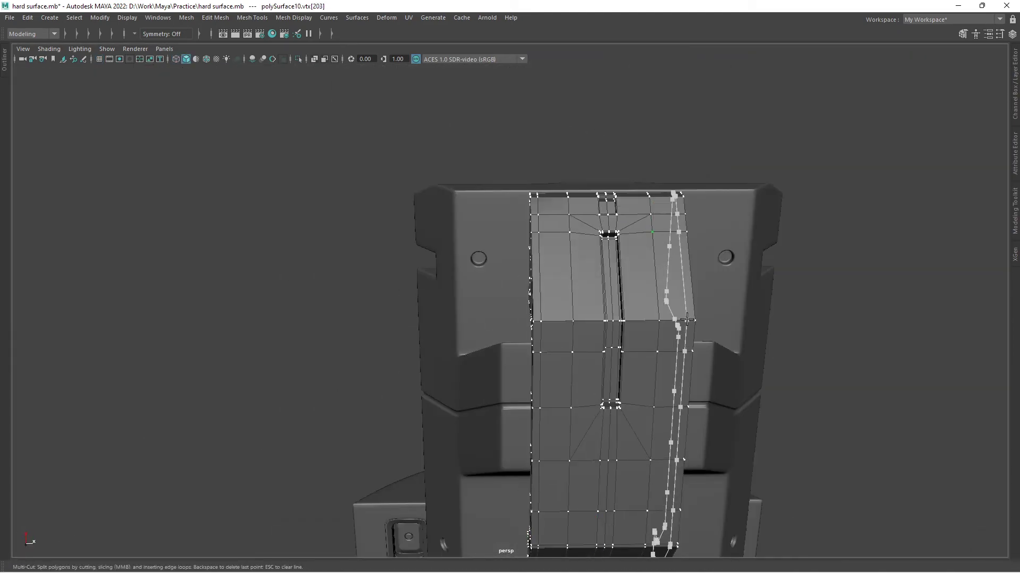
scroll(718, 291, down, 5)
alt+drag(492, 334, 628, 285)
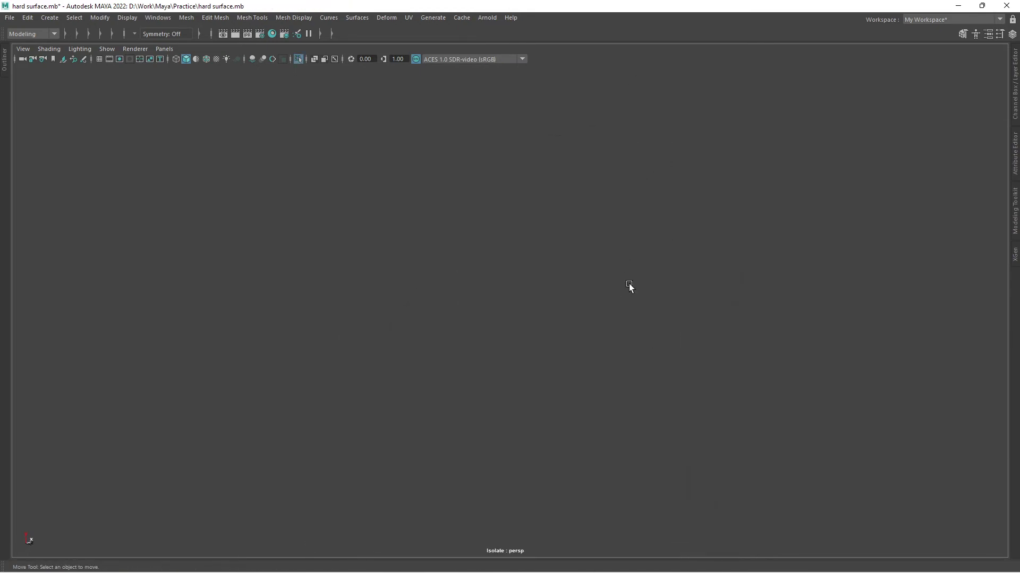
- Mirror the half piece across to the other side of the column
key(w)
shift+right_drag(607, 214, 598, 336)
click(886, 465)
click(899, 485)
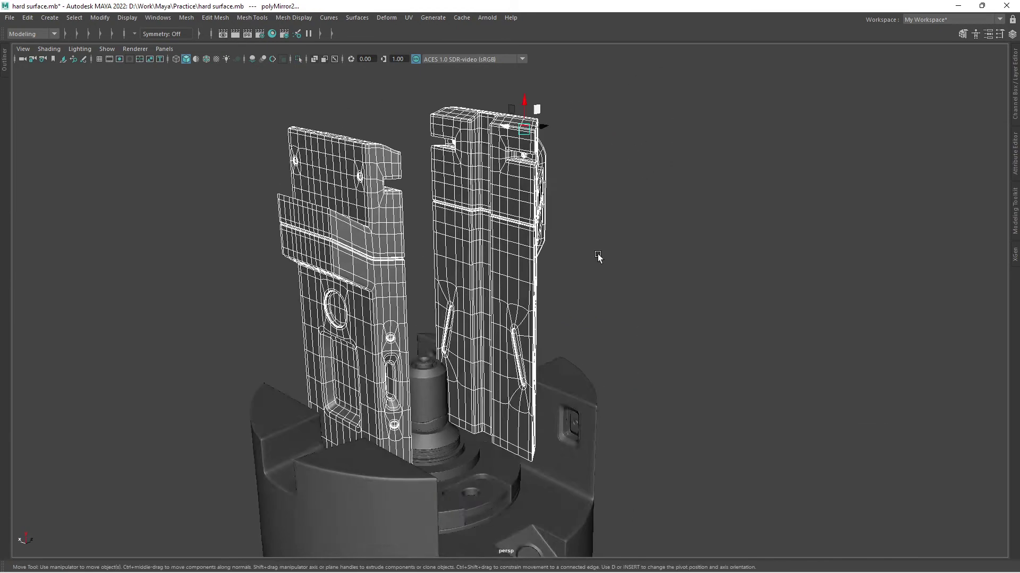
shift+right_drag(598, 255, 599, 289)
mouse_move(777, 428)
alt+mouse_down()
mouse_move(642, 323)
mouse_move(392, 237)
mouse_move(582, 353)
mouse_move(519, 287)
alt+mouse_up()
- Clear the selection and bring up the shape-creation menu above the column
click(642, 323)
scroll(184, 259, down, 3)
drag(184, 260, 724, 476)
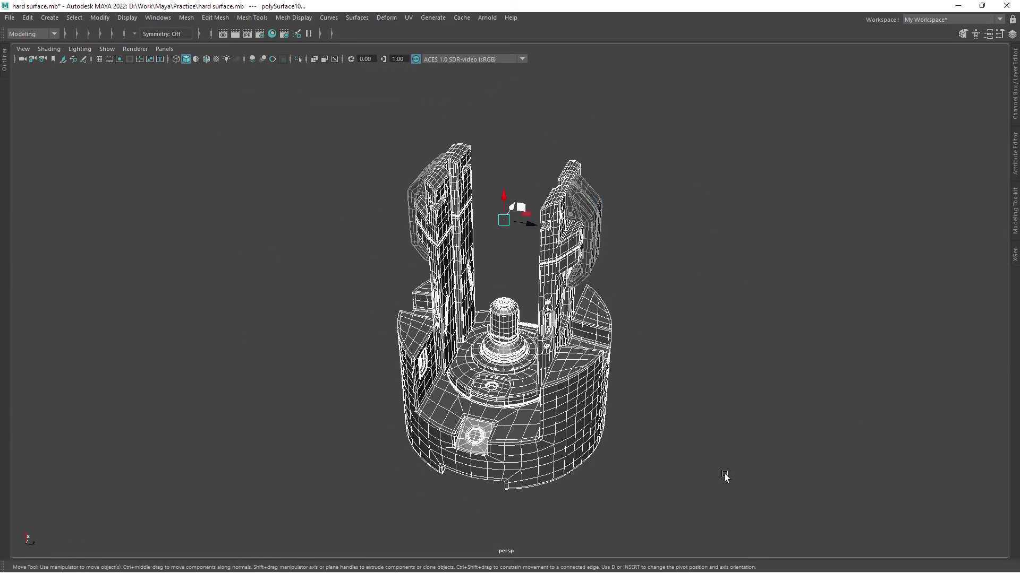
click(724, 476)
scroll(478, 221, up, 5)
shift+right_drag(513, 228, 429, 233)
- Create a cylinder, scale it to about 1.7 times, isolate it and add a middle edge loop
key(f)
key(e)
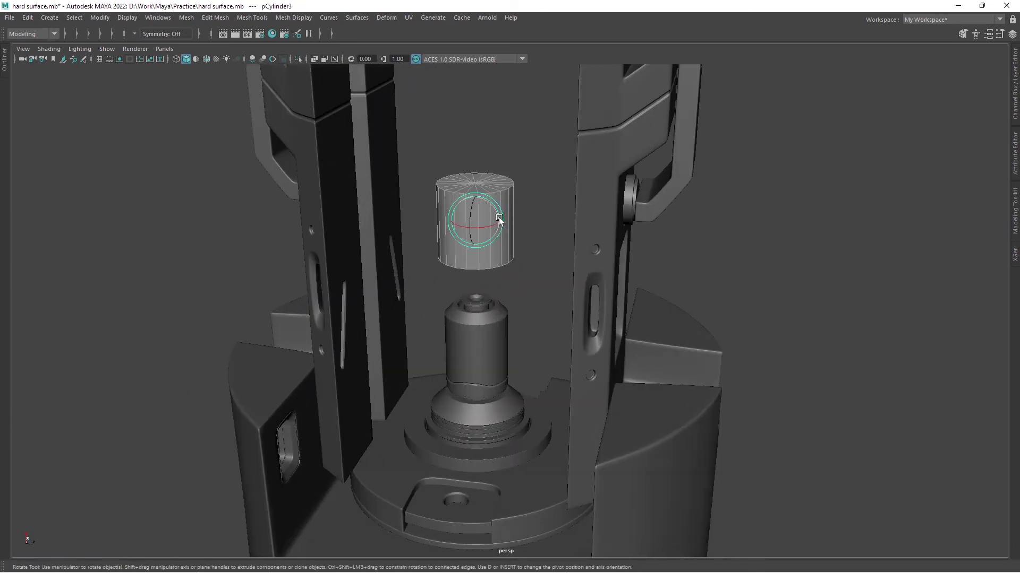
alt+drag(536, 244, 523, 243)
middle_drag(523, 242, 521, 242)
key(ctrl+1)
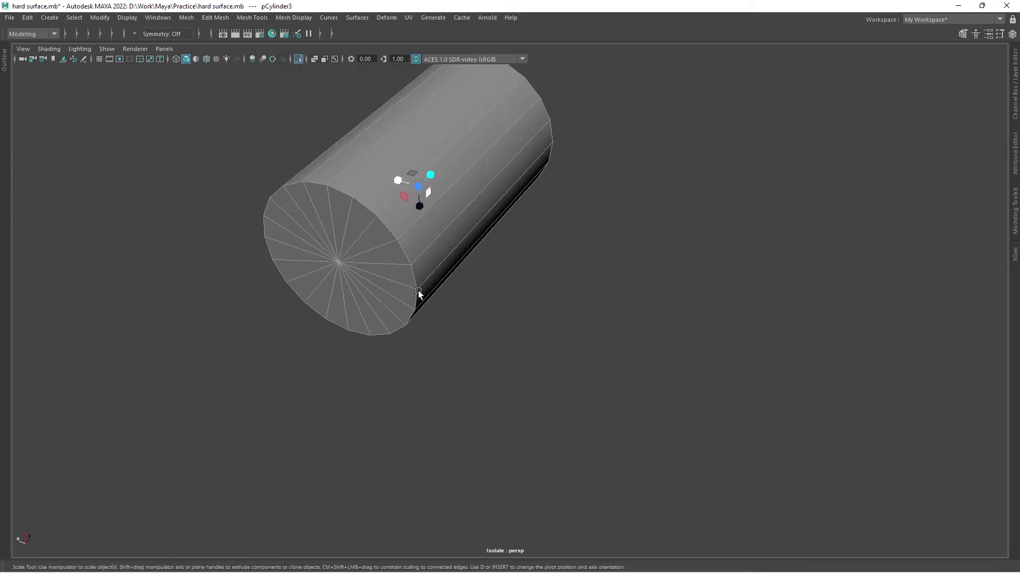
click(577, 276)
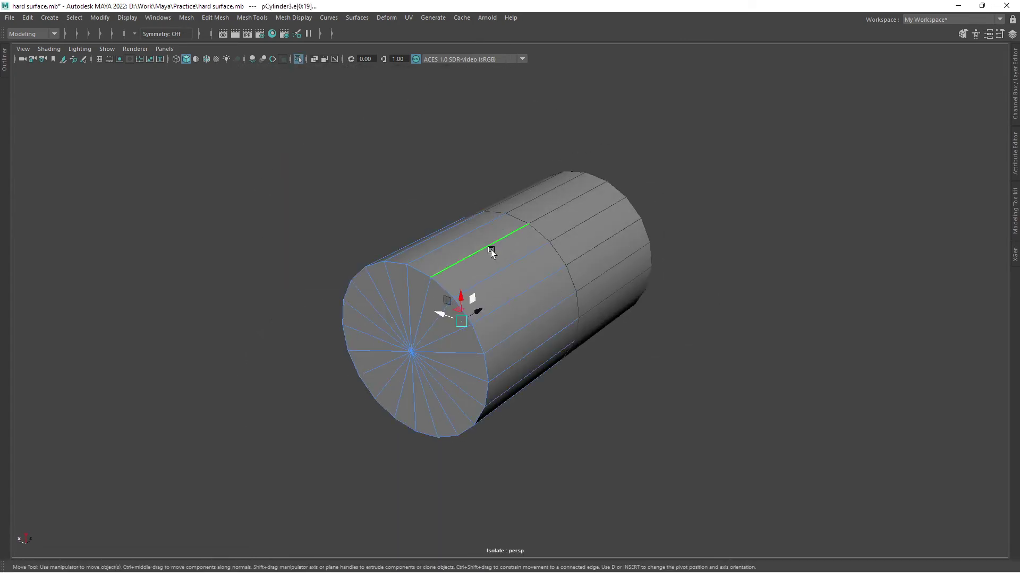
mouse_move(491, 249)
alt+mouse_down()
mouse_move(542, 226)
mouse_move(574, 353)
mouse_move(546, 315)
alt+mouse_up()
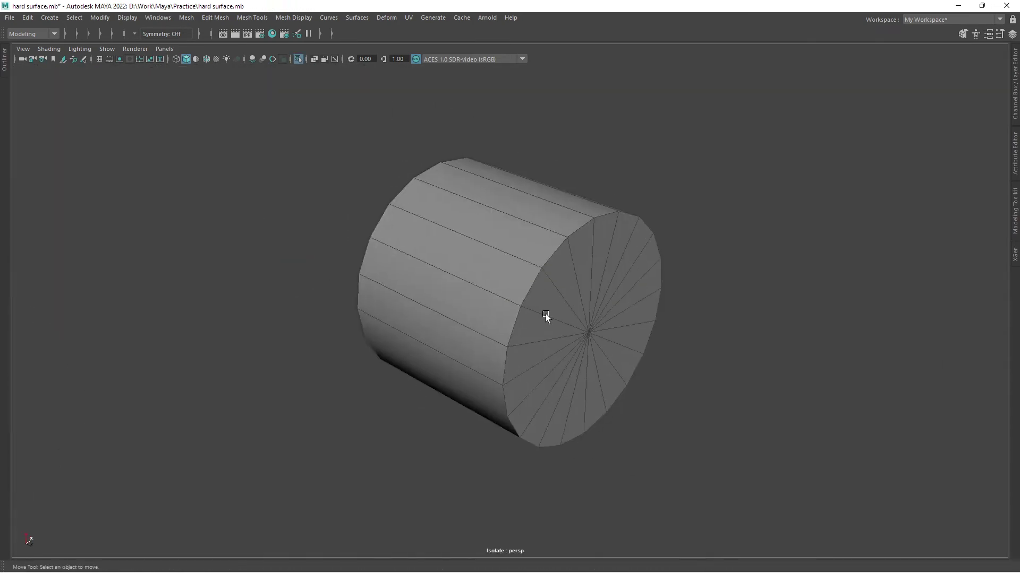
- Select the cylinder's cap faces and extrude them
key(F11)
double_click(559, 300)
key(ctrl+e)
key(ctrl+1)
alt+drag(749, 402, 778, 259)
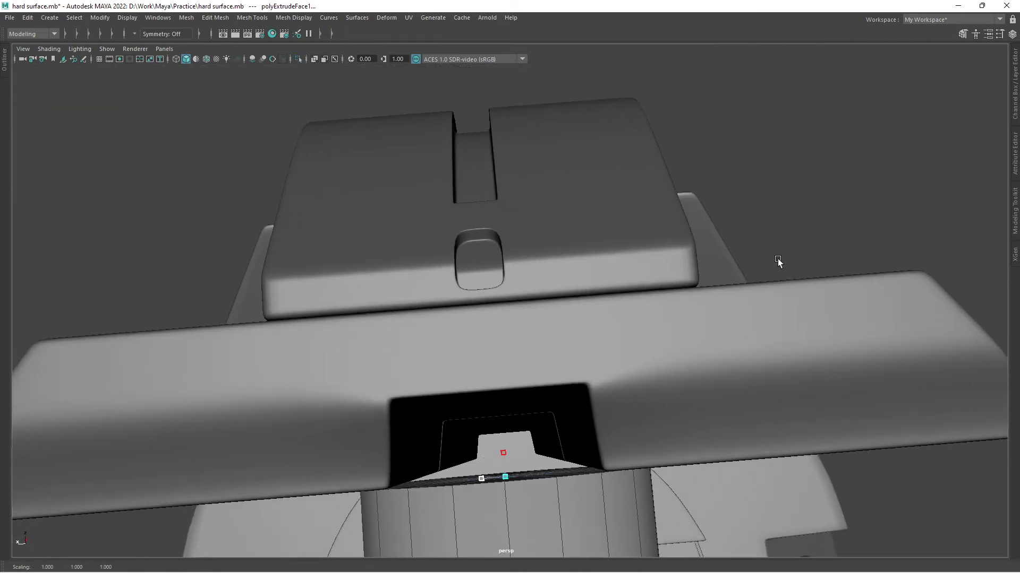
alt+drag(502, 404, 755, 241)
key(ctrl+1)
- Extrude the open end's border edge loop and scale the new ring into a stepped lip
double_click(427, 307)
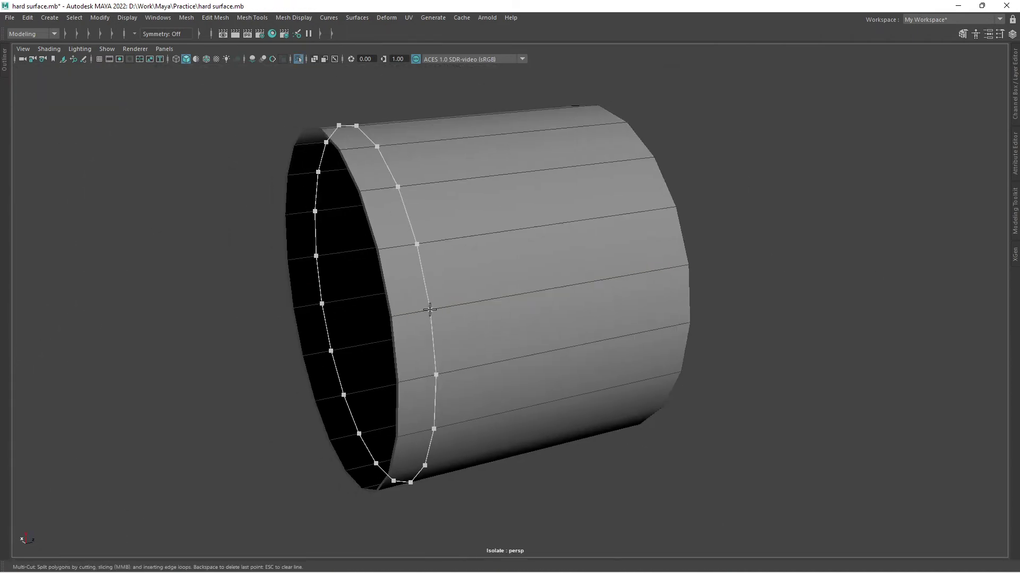
scroll(448, 325, up, 2)
key(ctrl+e)
key(r)
mouse_move(448, 325)
alt+mouse_down()
mouse_move(437, 298)
mouse_move(469, 361)
alt+mouse_up()
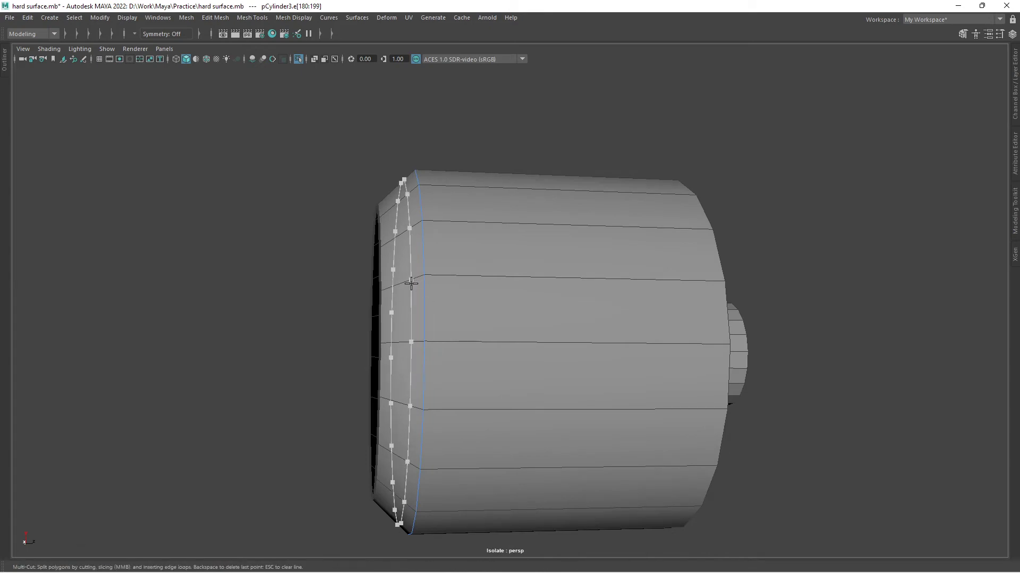
mouse_move(411, 284)
alt+mouse_down()
mouse_move(428, 303)
mouse_move(401, 270)
mouse_move(232, 311)
mouse_move(399, 248)
mouse_move(410, 227)
mouse_move(531, 308)
alt+mouse_up()
key(ctrl+z)
key(w)
- Bevel the end cap's outer rim edges and check the smoothed preview
double_click(402, 280)
double_click(523, 319)
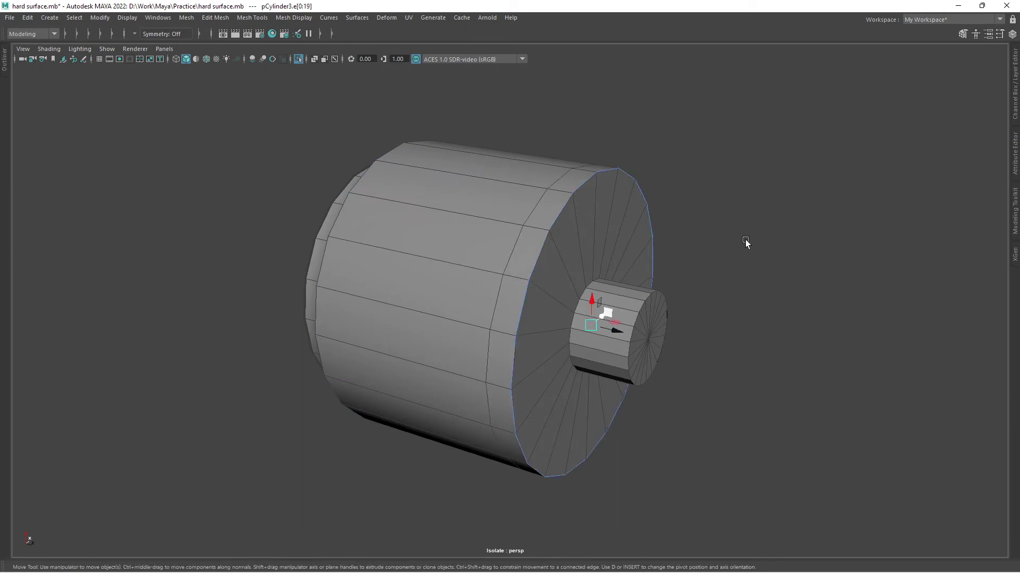
mouse_move(745, 241)
alt+mouse_down()
mouse_move(624, 246)
mouse_move(584, 265)
mouse_move(371, 277)
mouse_move(546, 292)
alt+mouse_up()
key(ctrl+b)
key(3)
key(1)
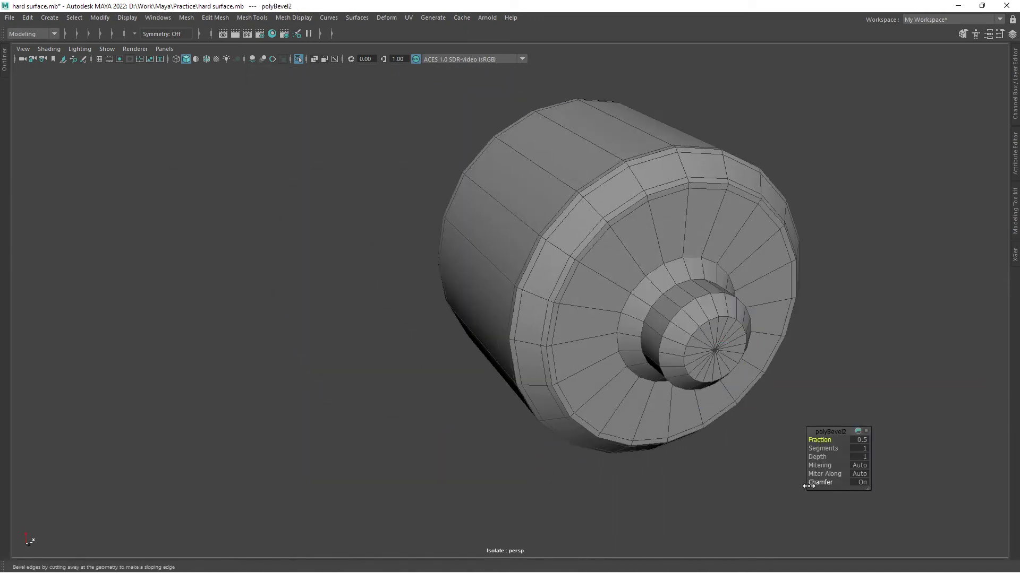
- Add a new edge loop across the cylinder's cap
alt+drag(705, 419, 577, 343)
ctrl+click(578, 343)
key(w)
alt+drag(538, 301, 537, 316)
click(538, 316)
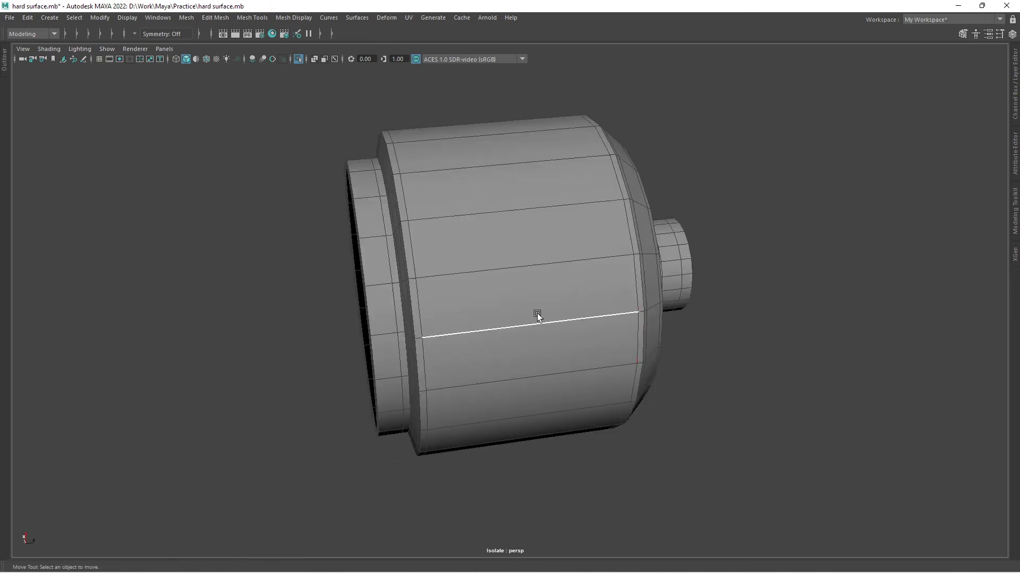
- Extrude and inset faces on the cylinder's side, then round them into a circle
click(557, 285)
key(ctrl+e)
scroll(611, 319, up, 3)
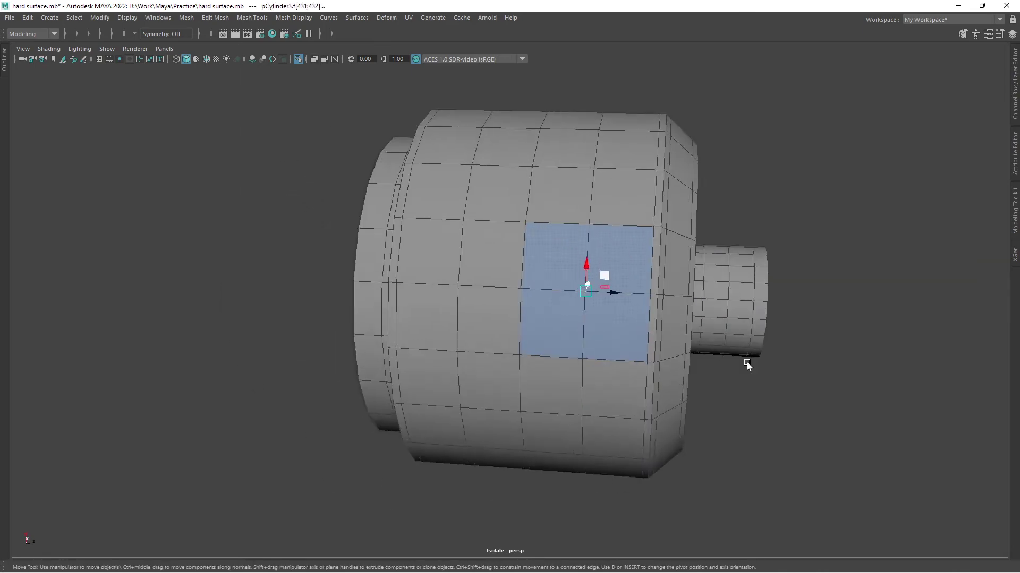
drag(849, 457, 877, 464)
shift+right_drag(615, 250, 624, 323)
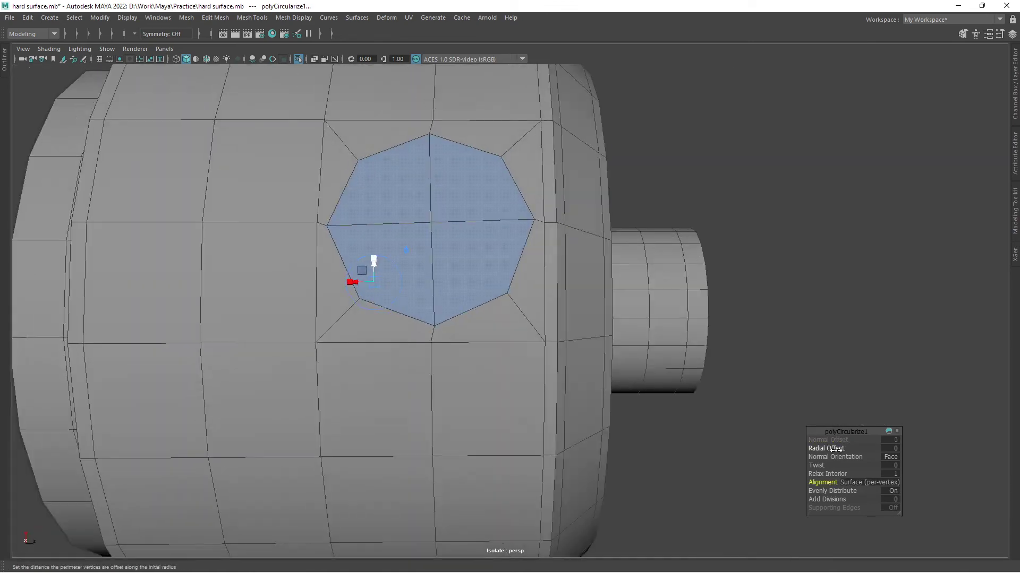
scroll(722, 435, down, 5)
- Circularize a block of four side faces with a smaller radius and Surface alignment
alt+drag(526, 399, 448, 400)
click(449, 399)
key(ctrl+e)
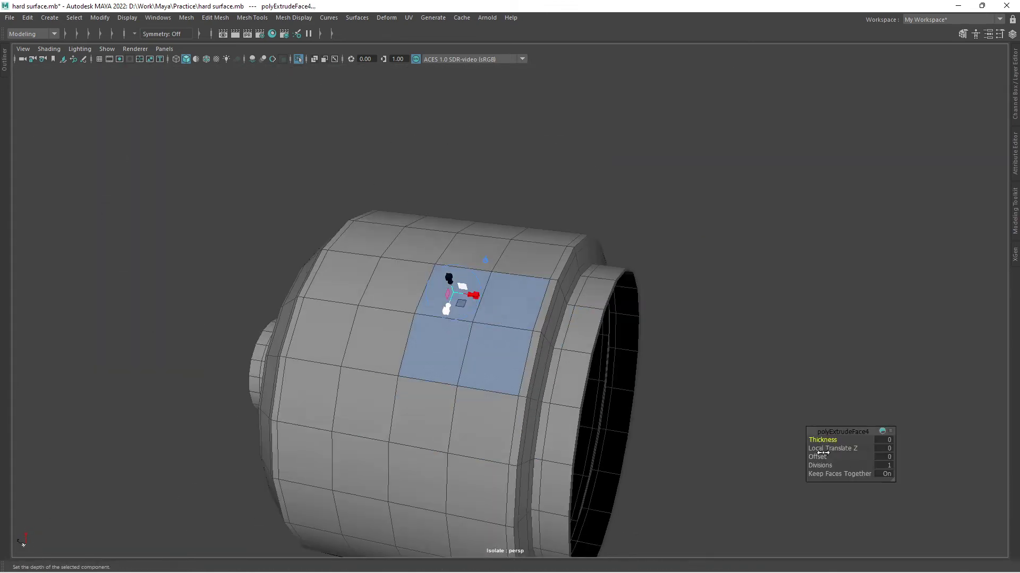
shift+right_drag(494, 390, 499, 425)
alt+drag(499, 424, 510, 372)
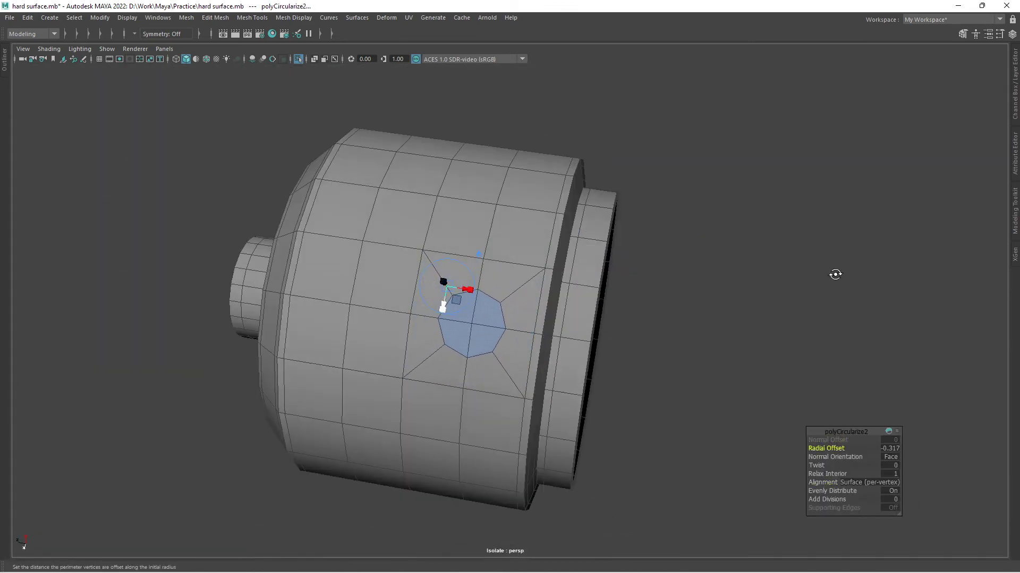
mouse_move(835, 274)
alt+mouse_down()
mouse_move(797, 436)
mouse_move(546, 336)
alt+mouse_up()
mouse_move(433, 349)
mouse_down()
mouse_move(471, 391)
mouse_move(711, 368)
mouse_up()
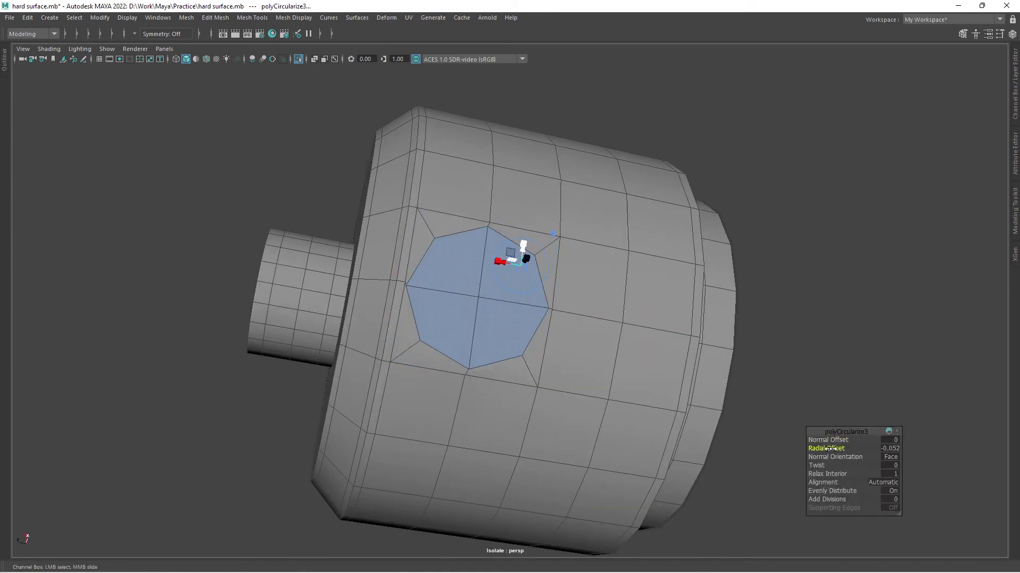
click(901, 499)
- Circularize the opposite side's four faces with Surface alignment and extrude them into a hole
mouse_move(797, 432)
alt+mouse_down()
mouse_move(642, 339)
mouse_move(505, 294)
mouse_move(523, 286)
mouse_move(417, 271)
alt+mouse_up()
shift+right_drag(417, 271, 420, 337)
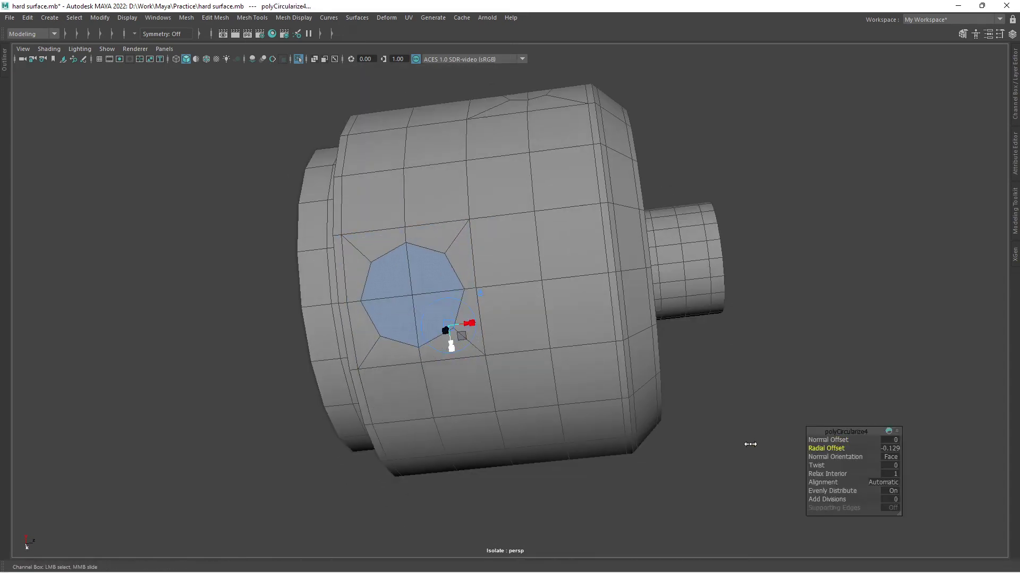
click(895, 499)
mouse_move(425, 255)
alt+mouse_down()
mouse_move(444, 218)
mouse_move(295, 192)
mouse_move(418, 260)
mouse_move(351, 343)
mouse_move(518, 345)
mouse_move(822, 465)
alt+mouse_up()
key(ctrl+e)
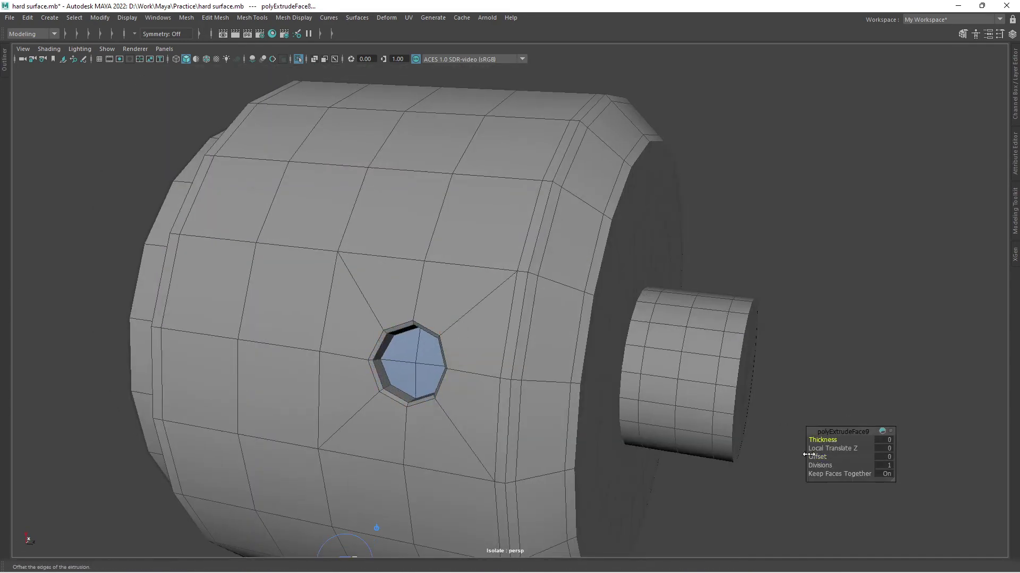
key(w)
- Inspect the octagonal hole from below, return to object mode and exit Isolate Select
scroll(464, 325, up, 5)
mouse_move(506, 203)
alt+mouse_down()
mouse_move(549, 296)
mouse_move(475, 225)
mouse_move(514, 346)
alt+mouse_up()
alt+right_drag(514, 346, 650, 311)
mouse_move(649, 311)
alt+mouse_down()
mouse_move(768, 326)
mouse_move(693, 357)
alt+mouse_up()
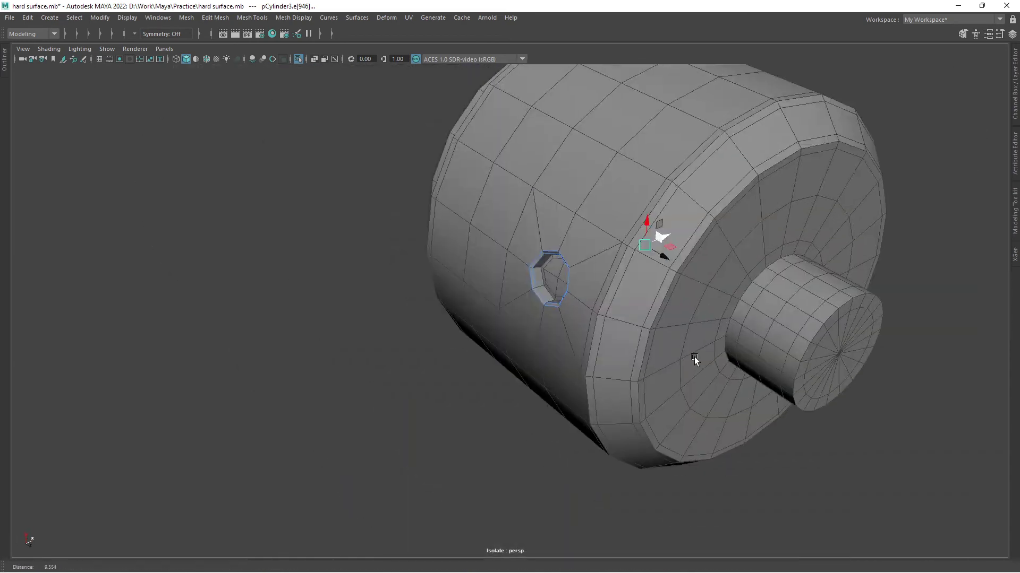
scroll(693, 357, up, 5)
scroll(647, 239, down, 10)
right_drag(524, 228, 512, 207)
key(3)
mouse_move(591, 340)
alt+mouse_down()
mouse_move(684, 298)
mouse_move(525, 278)
alt+mouse_up()
key(ctrl+1)
shift+right_drag(525, 279, 539, 419)
- Frame the knob, then the whole model, and orbit toward the base notch
alt+drag(539, 419, 384, 249)
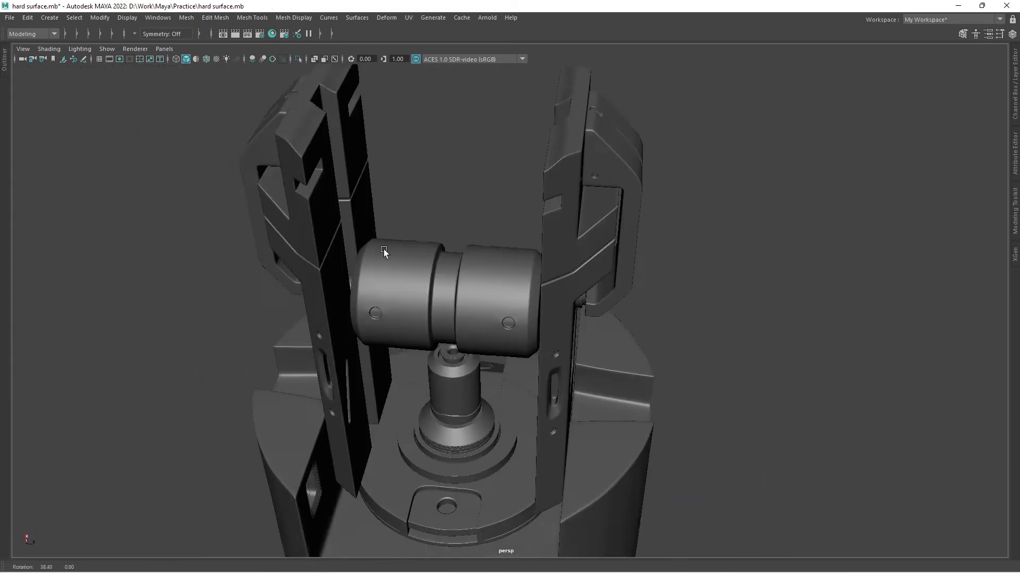
click(384, 249)
key(f)
click(801, 331)
key(a)
alt+drag(647, 300, 812, 280)
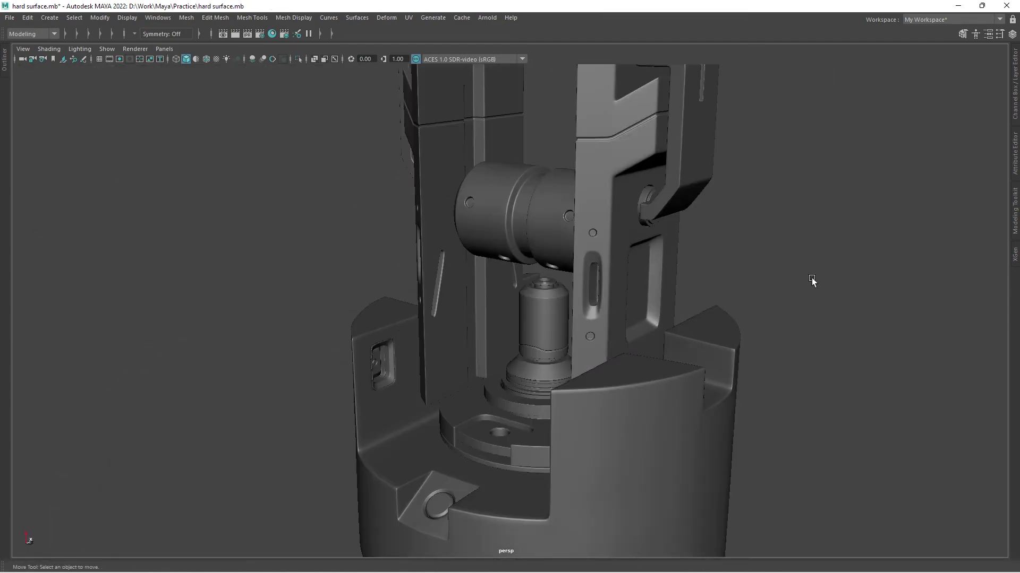
scroll(571, 330, down, 5)
scroll(571, 330, up, 10)
right_drag(572, 330, 550, 319)
- Select the notch floor faces, grow the selection and extract them as a separate piece
click(549, 339)
alt+drag(549, 339, 553, 348)
key(f)
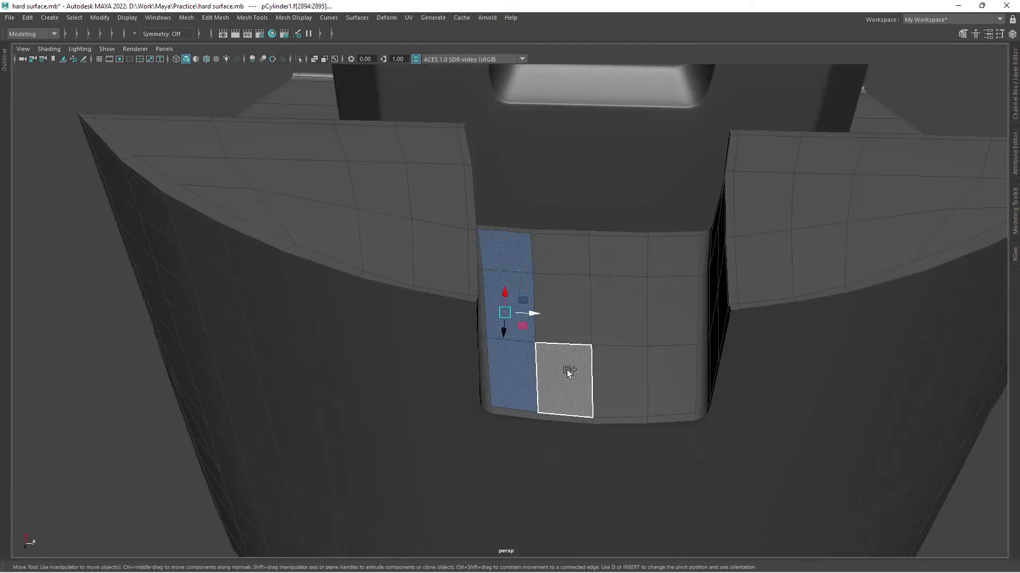
key(shift+period)
key(shift+period)
key(shift+period)
shift+right_drag(653, 334, 569, 352)
mouse_move(569, 353)
alt+mouse_down()
mouse_move(608, 316)
mouse_move(622, 346)
alt+mouse_up()
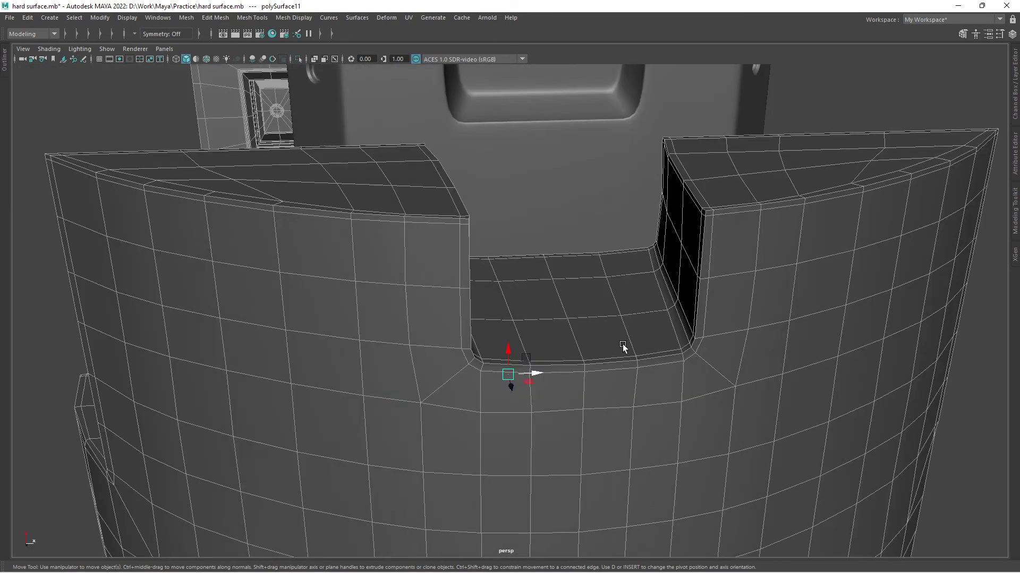
scroll(622, 346, down, 5)
- Select the extracted floor panel and isolate it on its own
key(F8)
key(ctrl+1)
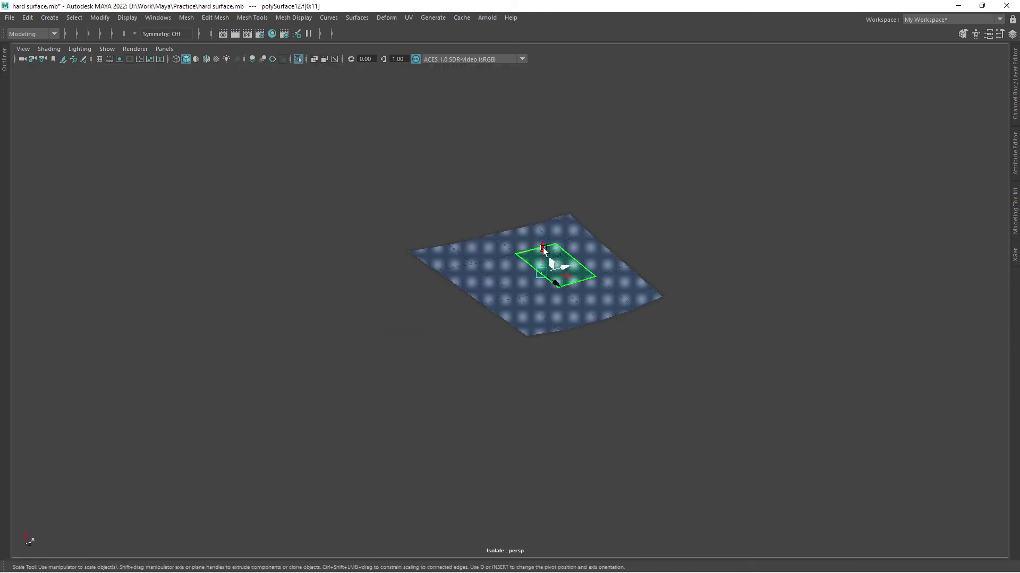
key(ctrl+1)
mouse_move(537, 332)
alt+mouse_down()
mouse_move(528, 267)
mouse_move(562, 318)
mouse_move(591, 302)
mouse_move(529, 313)
mouse_move(594, 281)
alt+mouse_up()
key(w)
click(529, 314)
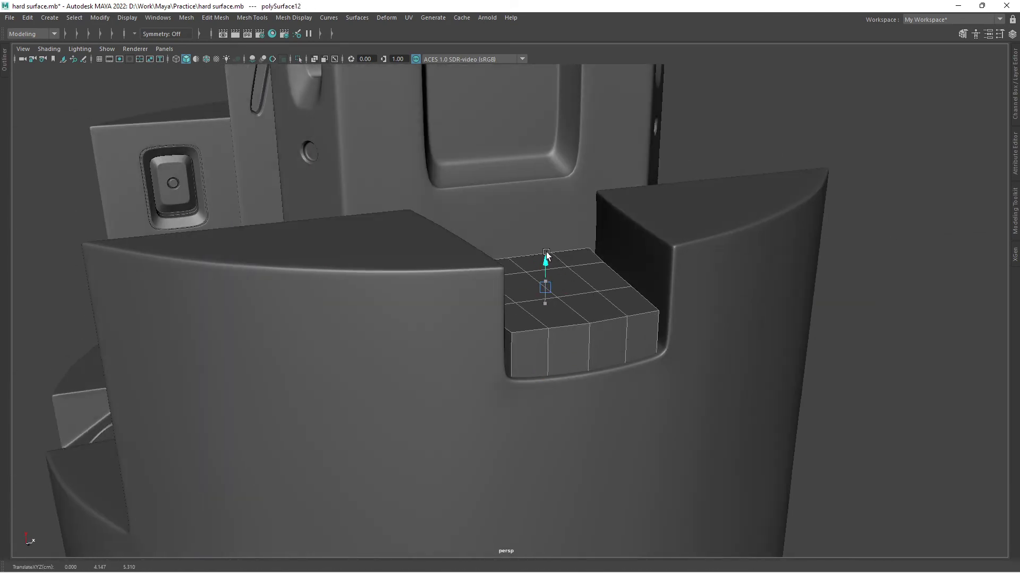
mouse_move(546, 255)
alt+mouse_down()
mouse_move(557, 357)
mouse_move(596, 372)
mouse_move(569, 312)
mouse_move(553, 346)
mouse_move(523, 305)
mouse_move(563, 359)
mouse_move(448, 307)
alt+mouse_up()
key(ctrl+1)
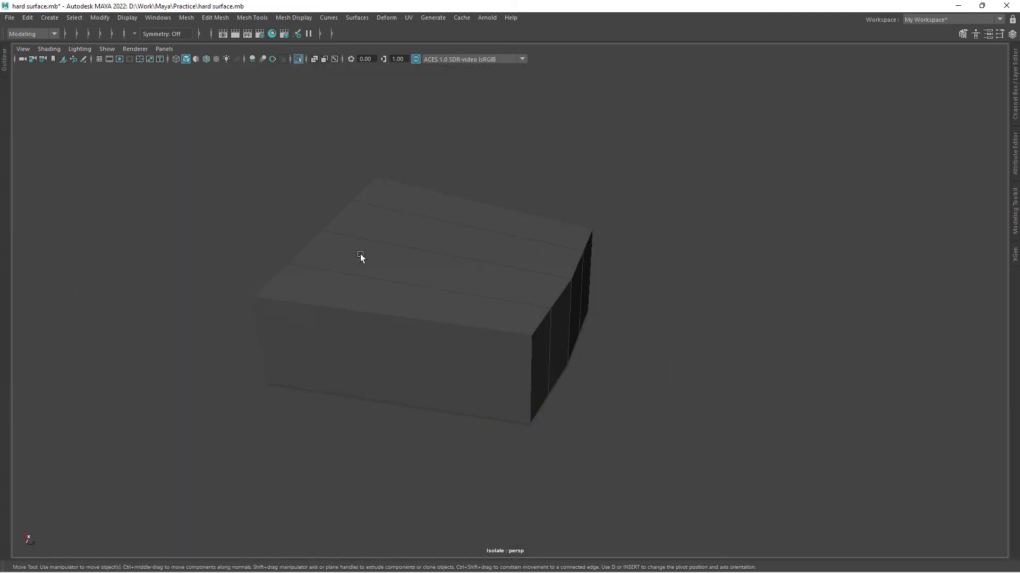
mouse_move(361, 257)
alt+mouse_down()
mouse_move(579, 302)
mouse_move(532, 243)
mouse_move(377, 292)
mouse_move(491, 276)
mouse_move(580, 234)
mouse_move(478, 316)
alt+mouse_up()
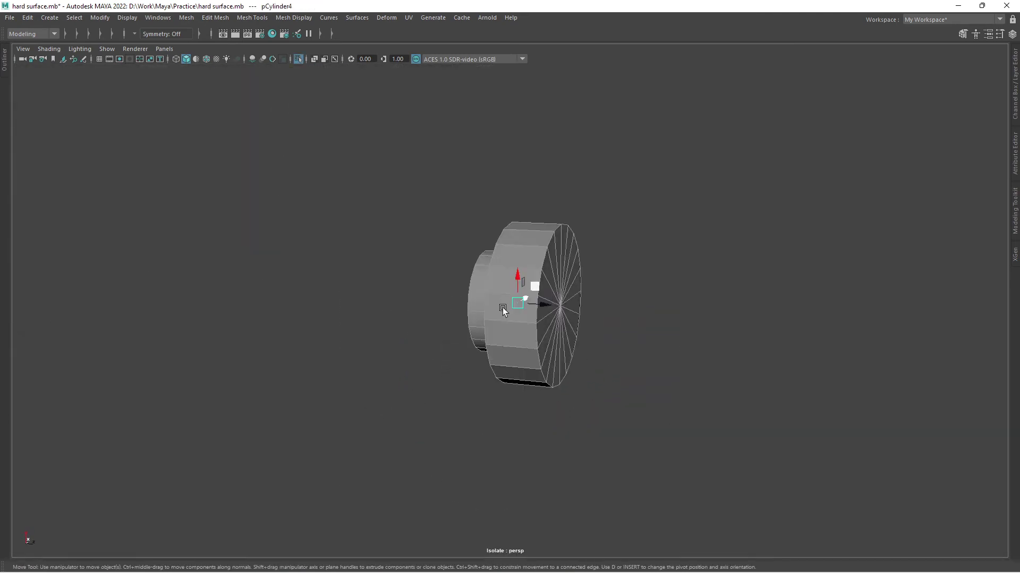
- Pull the extruded cap face outward and select the new wheel cylinder
shift+drag(614, 327, 626, 334)
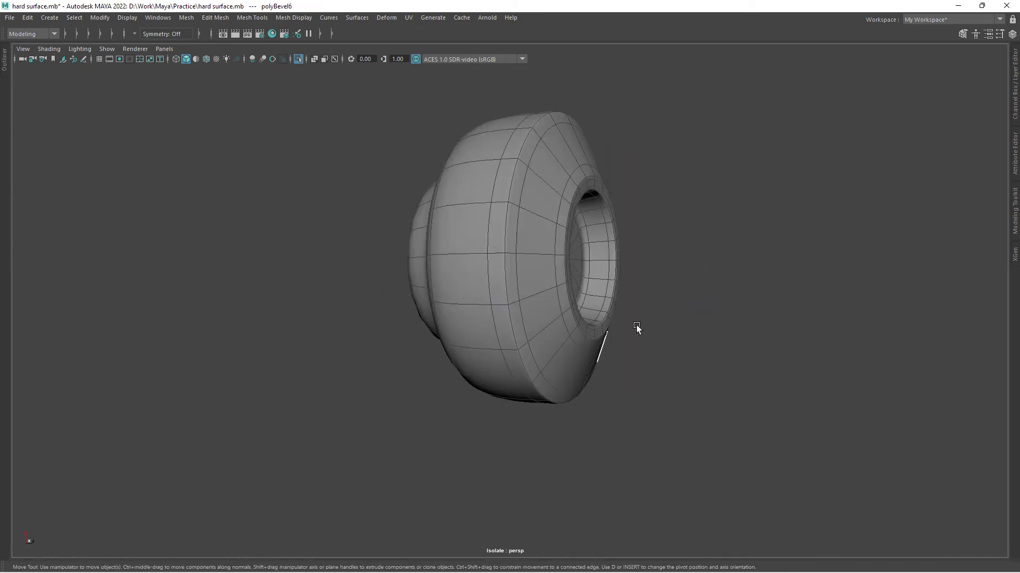
right_drag(581, 218, 653, 515)
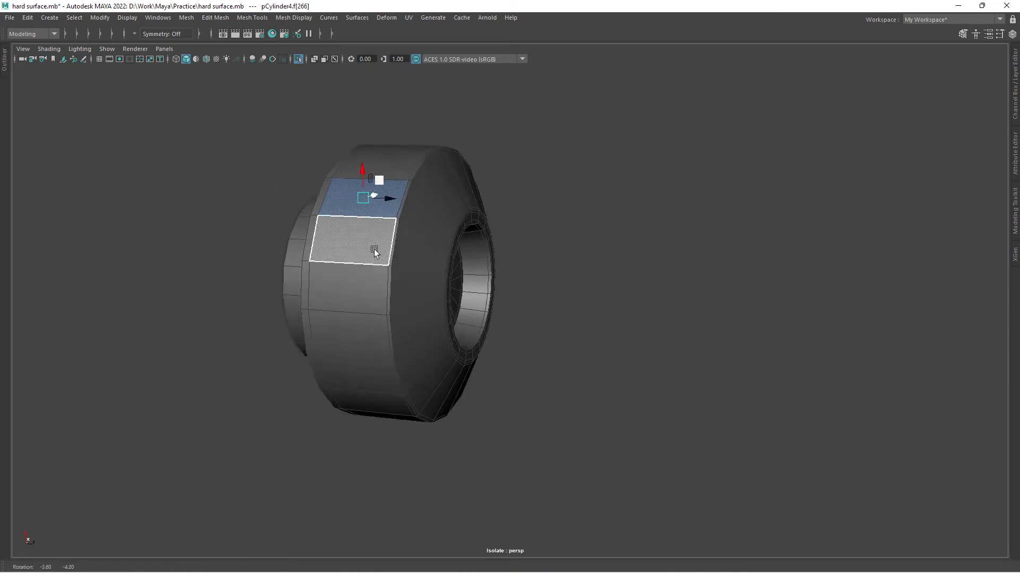
alt+drag(469, 329, 666, 295)
alt+middle_drag(667, 295, 616, 168)
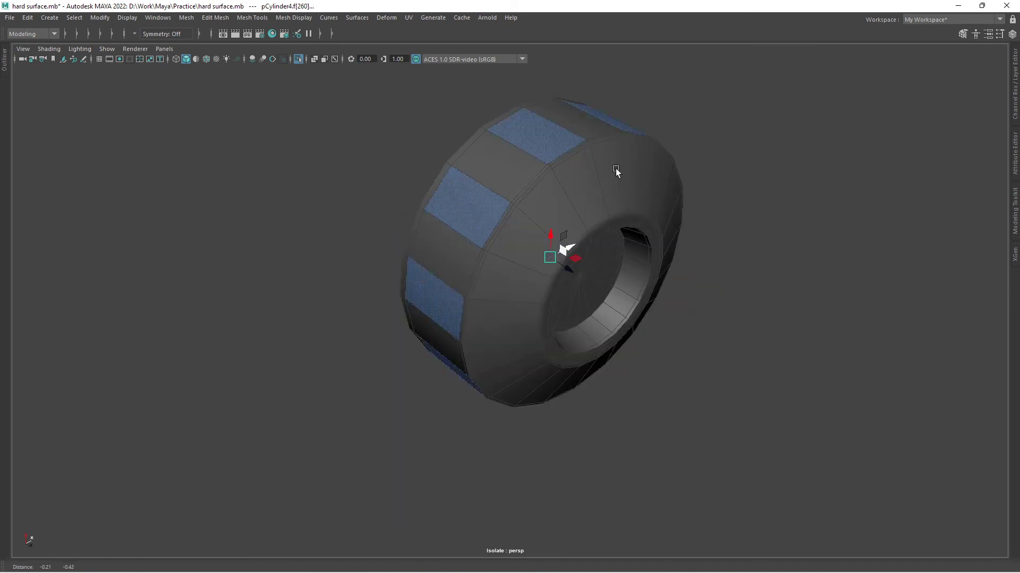
- Deepen the wheel's inset window faces with thickness -0.074 and bevel their edges
middle_drag(797, 439, 775, 439)
alt+drag(776, 440, 817, 457)
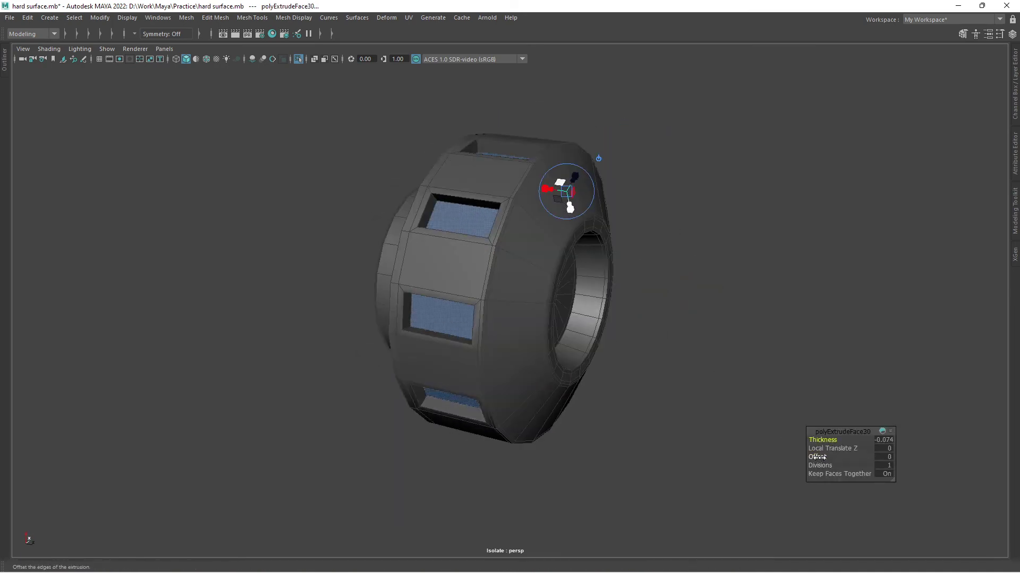
mouse_move(460, 310)
alt+mouse_down()
mouse_move(505, 314)
mouse_move(394, 308)
mouse_move(485, 410)
mouse_move(708, 359)
mouse_move(804, 400)
mouse_move(694, 219)
mouse_move(577, 183)
mouse_move(754, 444)
alt+mouse_up()
key(ctrl+b)
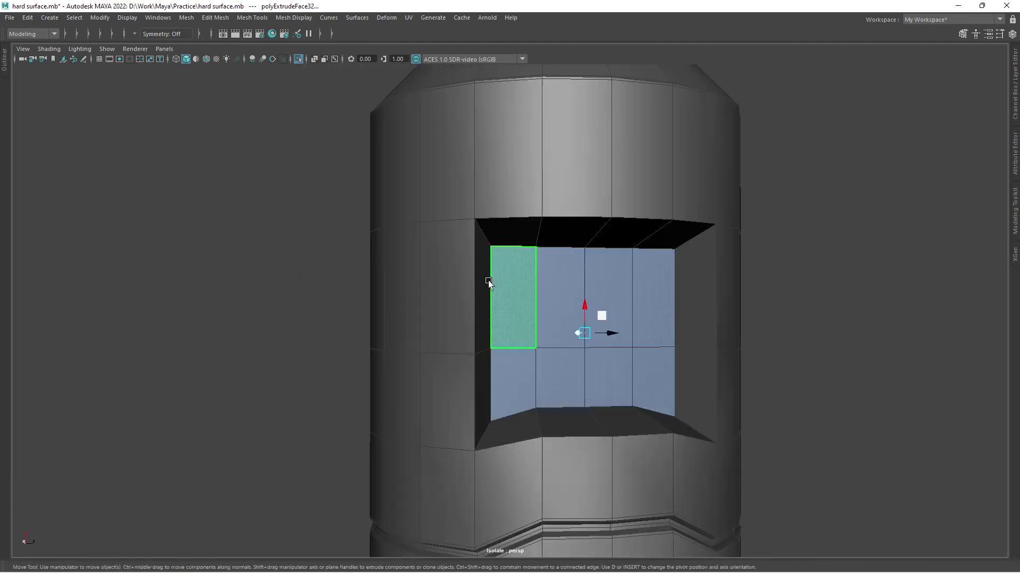
- Bevel the edges around the column window and check it in smooth preview
alt+middle_drag(463, 291, 527, 393)
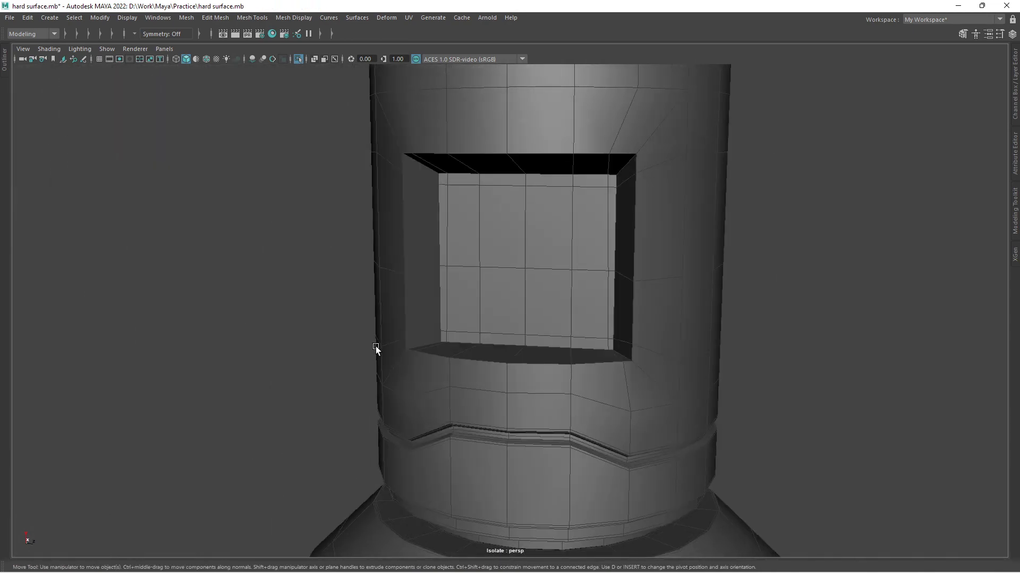
alt+drag(375, 347, 426, 341)
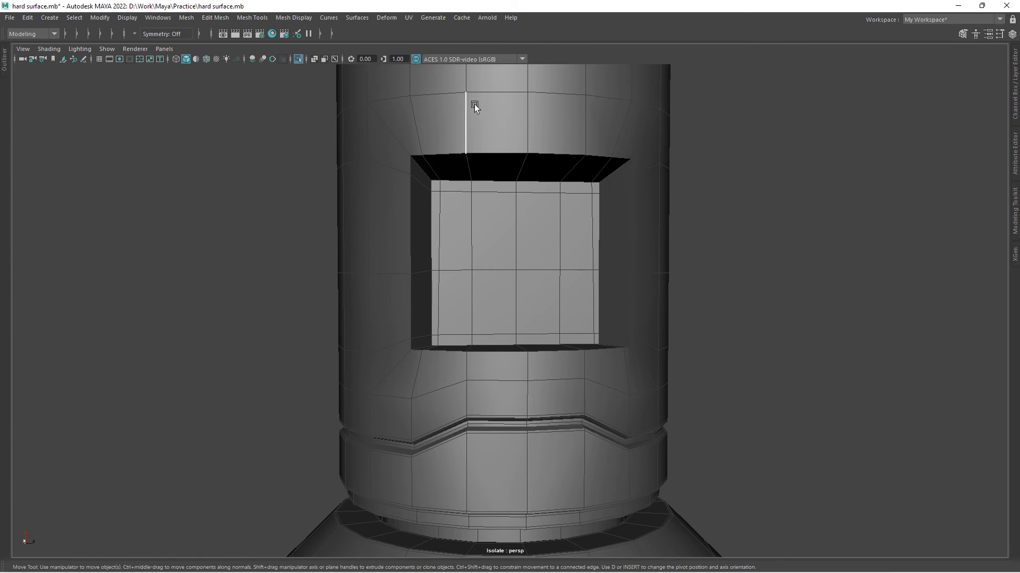
key(ctrl+b)
mouse_move(548, 228)
alt+mouse_down()
mouse_move(830, 484)
mouse_move(467, 353)
mouse_move(667, 212)
mouse_move(553, 171)
mouse_move(613, 213)
mouse_move(574, 209)
alt+mouse_up()
key(3)
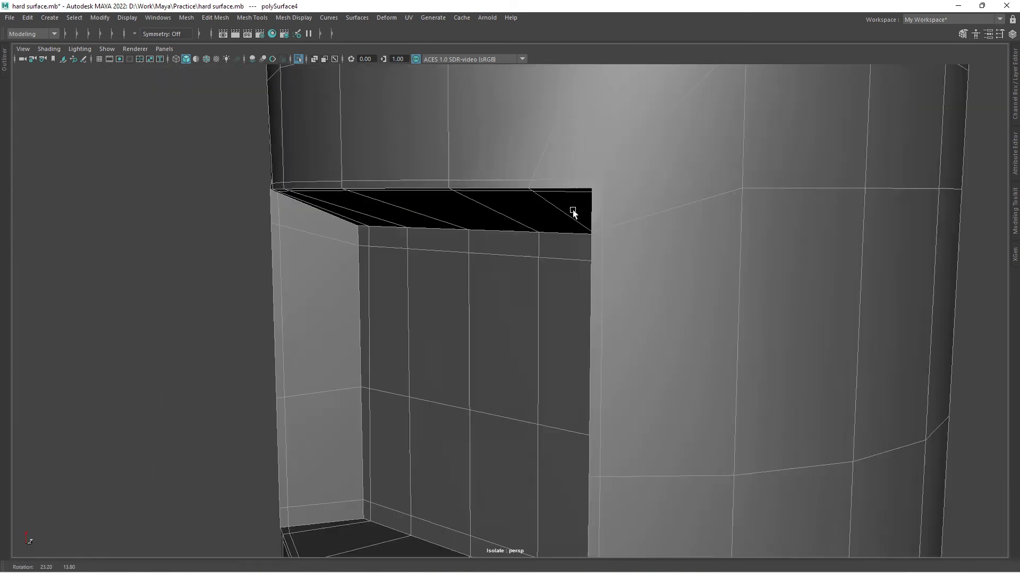
- Inspect vertices at the window corner, then turn the smooth preview off
key(F9)
scroll(619, 231, down, 3)
click(584, 263)
mouse_move(551, 266)
alt+mouse_down()
mouse_move(552, 294)
mouse_move(648, 171)
mouse_move(519, 307)
mouse_move(639, 335)
mouse_move(742, 236)
mouse_move(776, 260)
mouse_move(433, 326)
mouse_move(537, 287)
mouse_move(419, 292)
alt+mouse_up()
click(489, 295)
click(775, 260)
click(431, 329)
key(1)
- Extrude the window's inner panel faces inward to deepen the recess
scroll(413, 266, up, 3)
key(F11)
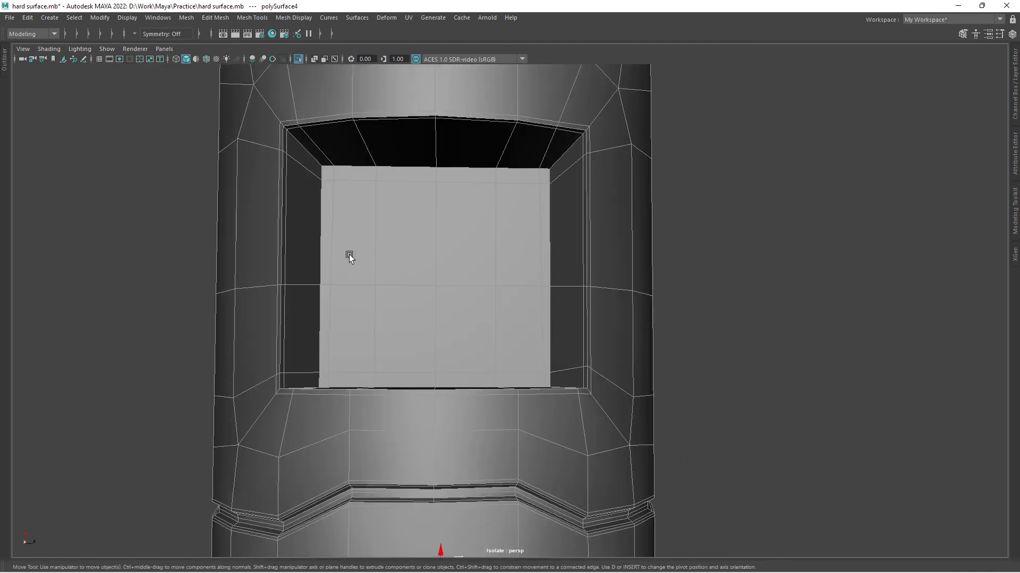
click(349, 254)
shift+click(422, 281)
mouse_move(422, 281)
alt+mouse_down()
mouse_move(407, 191)
mouse_move(473, 227)
mouse_move(336, 104)
alt+mouse_up()
alt+drag(450, 179, 594, 134)
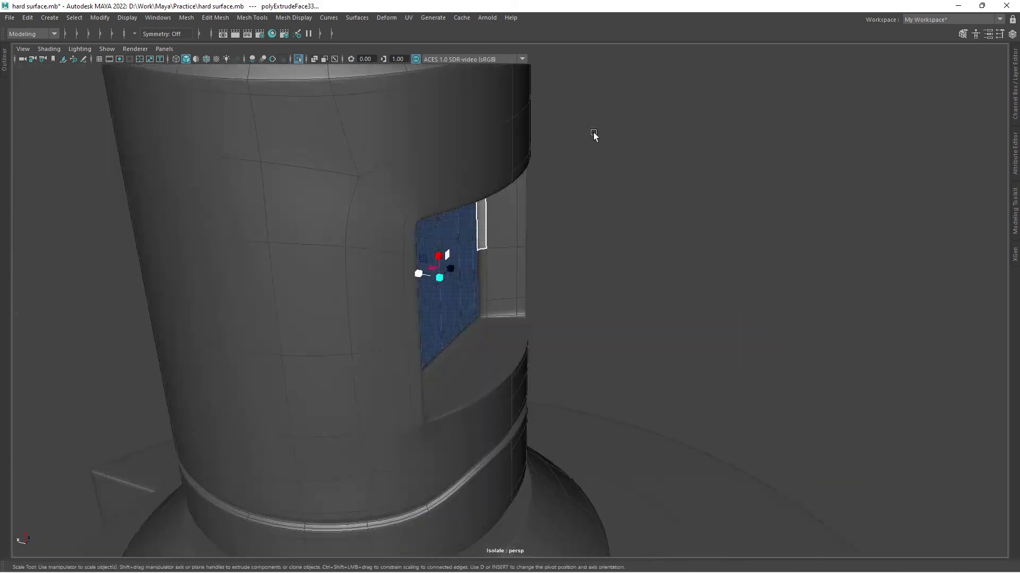
scroll(569, 253, down, 5)
click(566, 248)
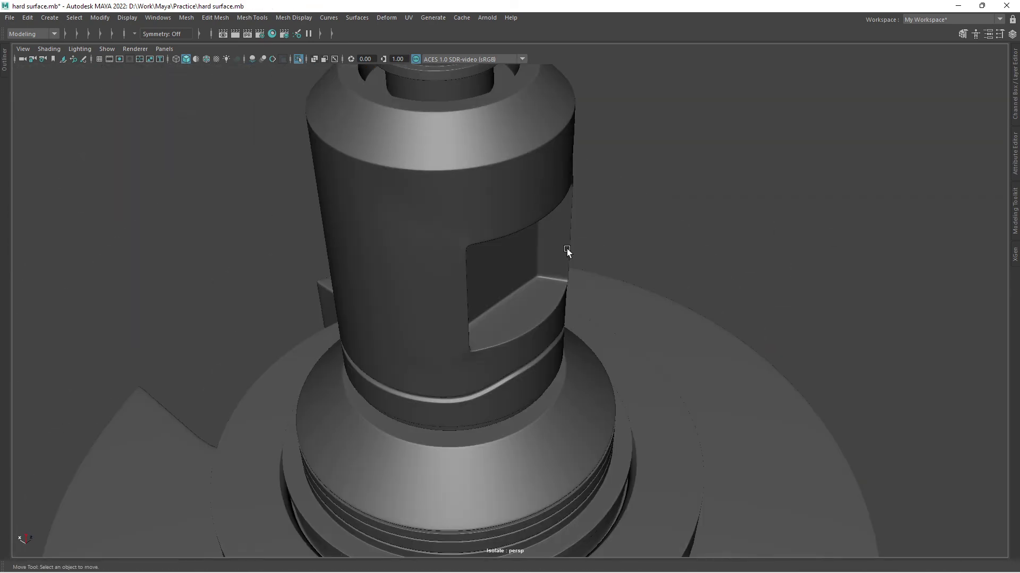
- Inspect the column window from the front and bring the whole scene back into view
mouse_move(566, 248)
alt+mouse_down()
mouse_move(505, 218)
mouse_move(623, 244)
alt+mouse_up()
scroll(587, 248, down, 5)
click(559, 209)
scroll(558, 208, up, 10)
click(624, 243)
scroll(623, 243, down, 5)
alt+drag(417, 269, 472, 310)
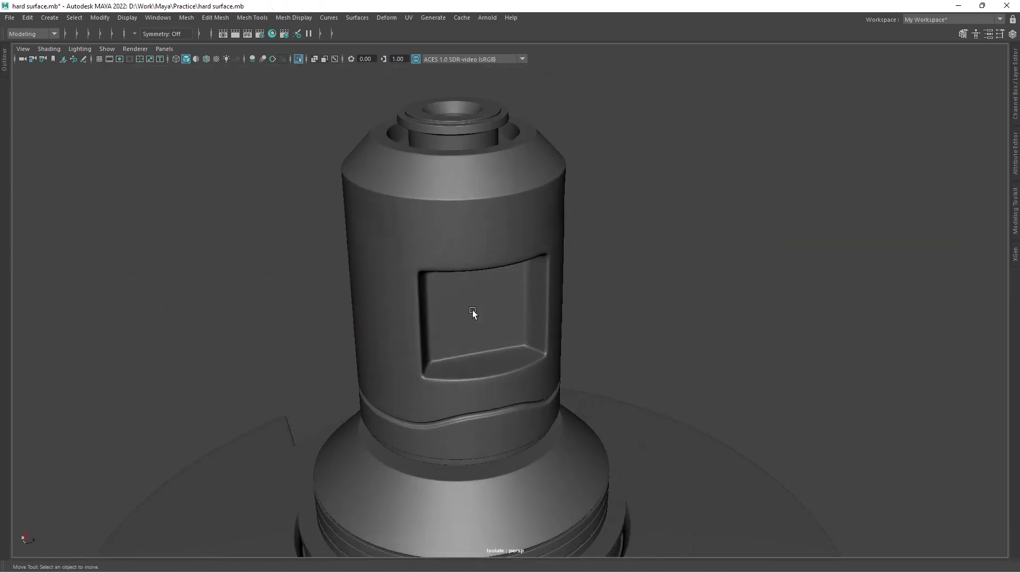
scroll(473, 313, down, 5)
key(ctrl+1)
alt+drag(584, 330, 558, 320)
- Duplicate a side knob, scale it to 0.331 and seat it in the column window
click(364, 278)
scroll(457, 272, up, 3)
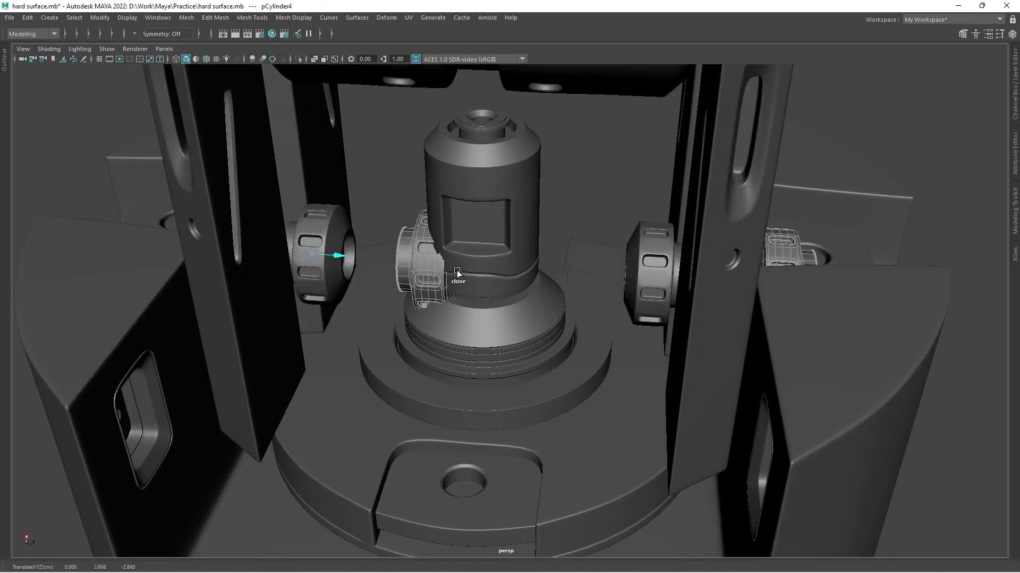
scroll(458, 273, up, 2)
key(ctrl+1)
key(ctrl+1)
key(ctrl+1)
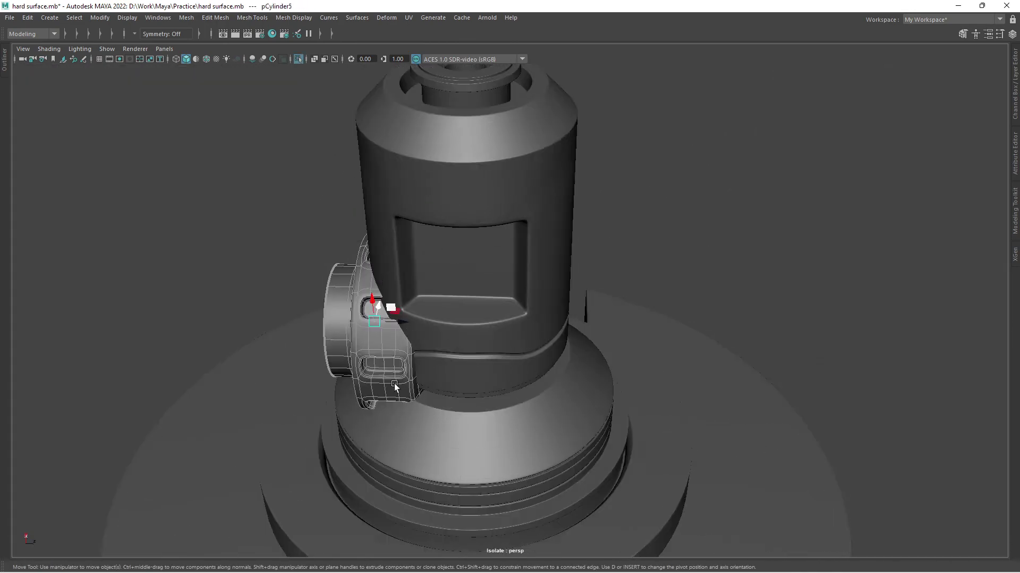
alt+drag(394, 386, 308, 367)
key(e)
key(ctrl+1)
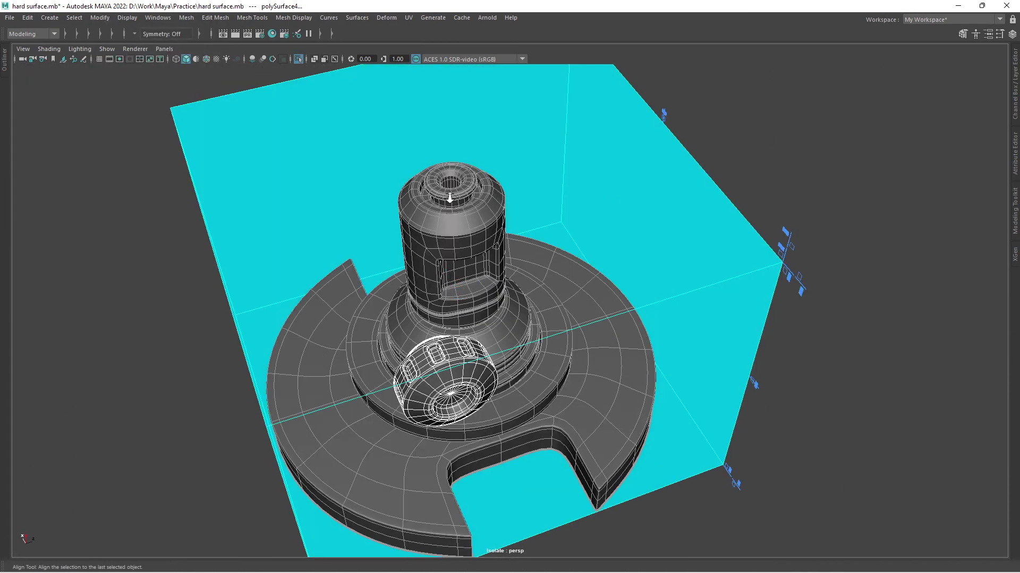
key(r)
key(ctrl+1)
alt+drag(575, 315, 653, 360)
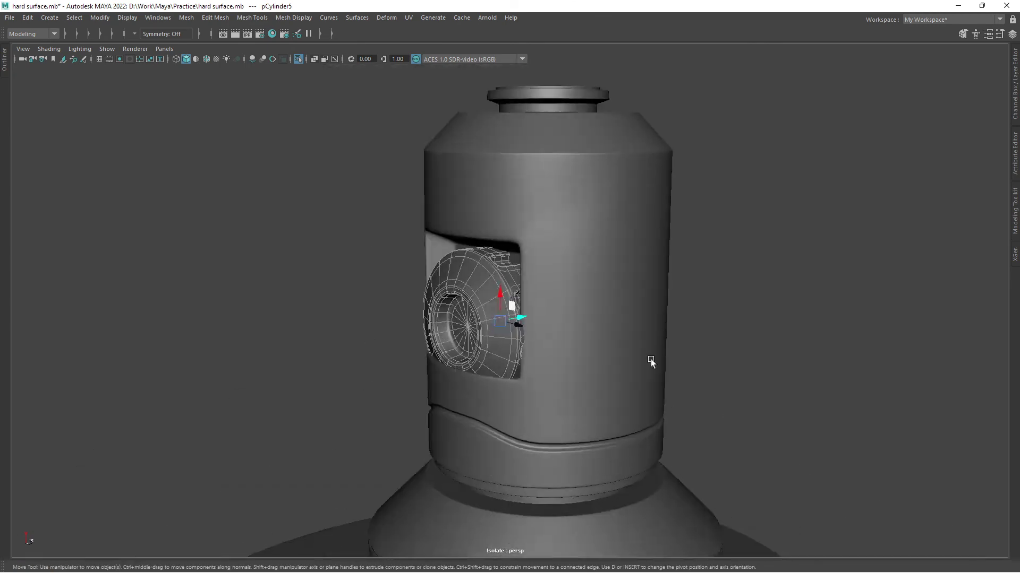
scroll(640, 237, up, 3)
alt+drag(639, 237, 378, 340)
key(w)
- Extrude a circularized face above the window into a small round hole
key(ctrl+z)
key(ctrl+z)
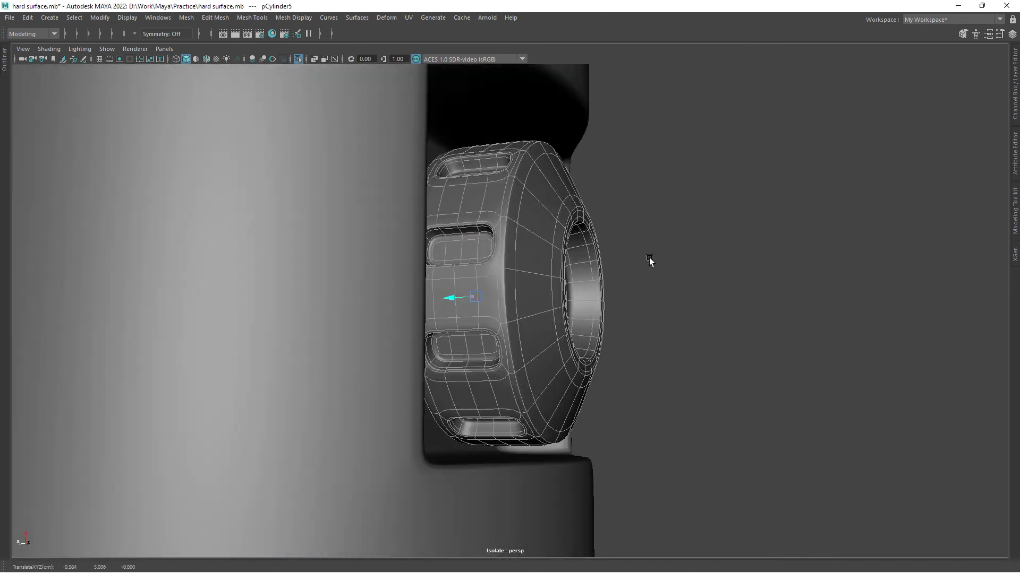
key(ctrl+z)
key(ctrl+z)
key(ctrl+z)
key(ctrl+z)
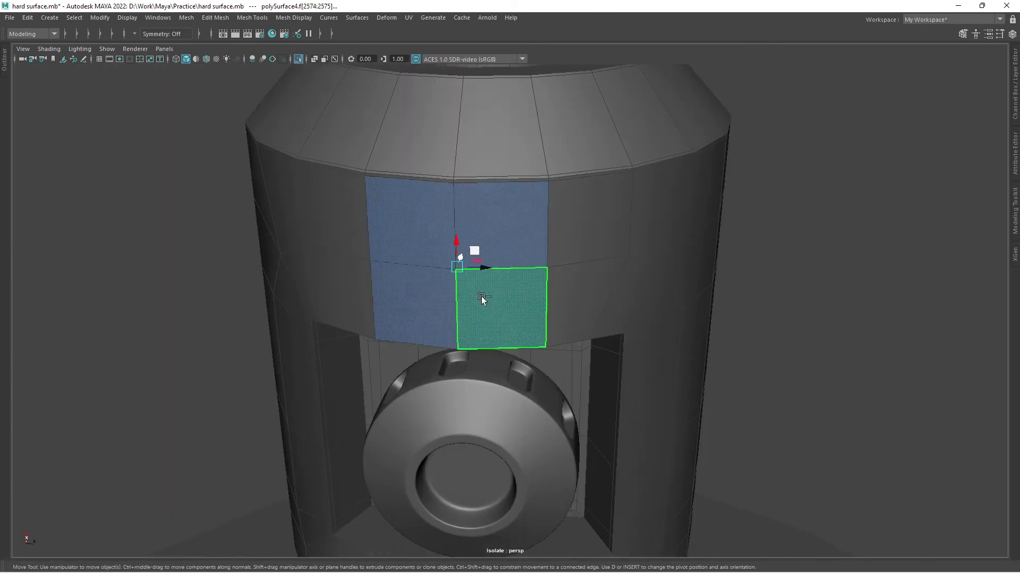
key(ctrl+z)
key(ctrl+z)
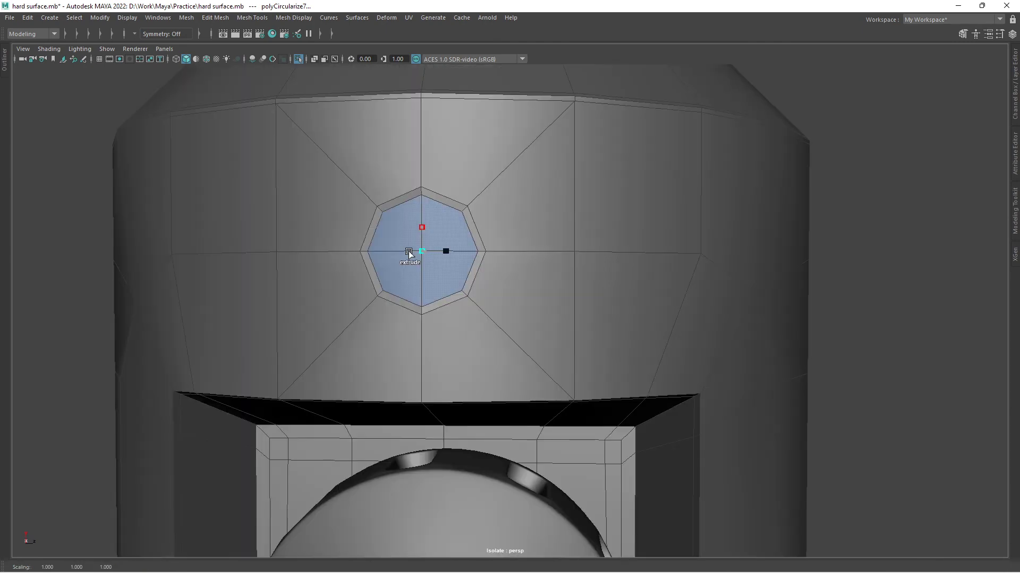
key(ctrl+z)
key(ctrl+z)
key(ctrl+z)
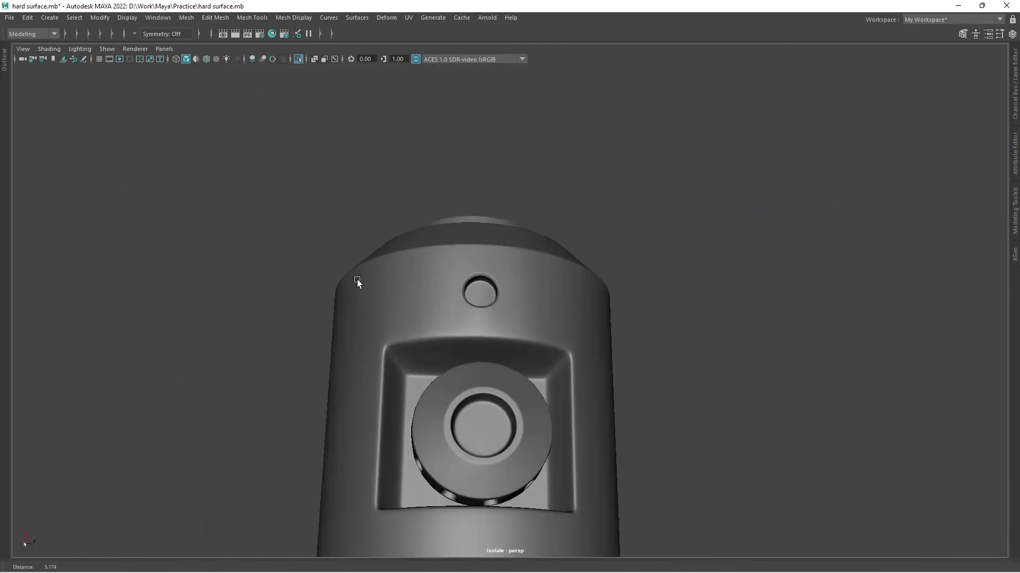
key(ctrl+z)
key(ctrl+z)
key(ctrl+z)
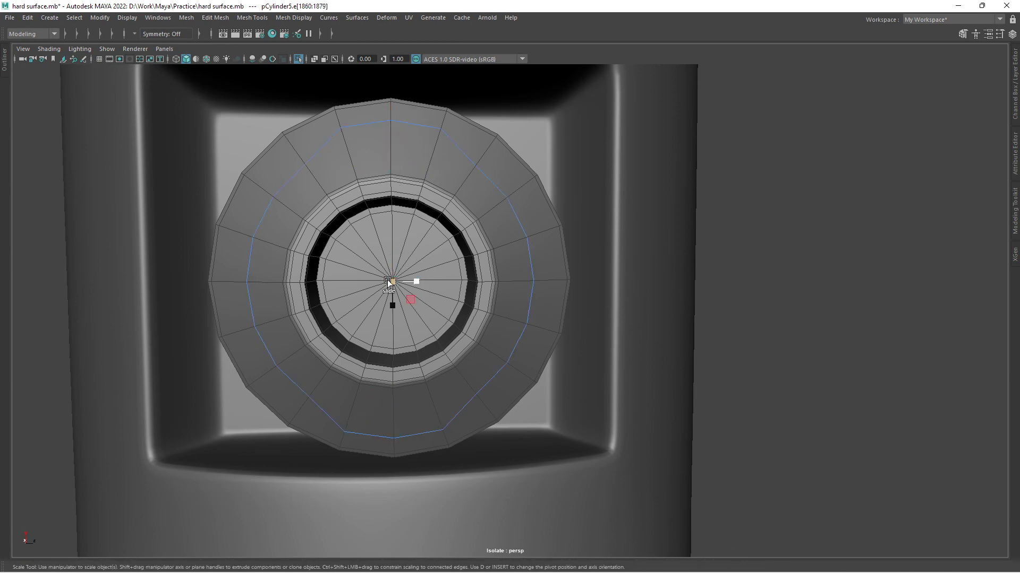
- Bevel the knob's edge loops
key(ctrl+b)
key(ctrl+z)
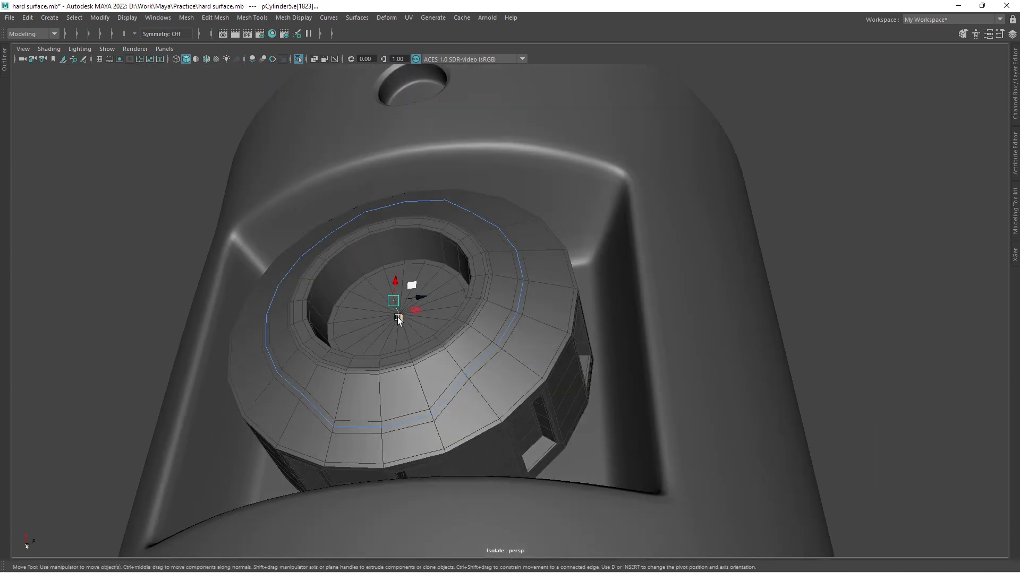
key(ctrl+b)
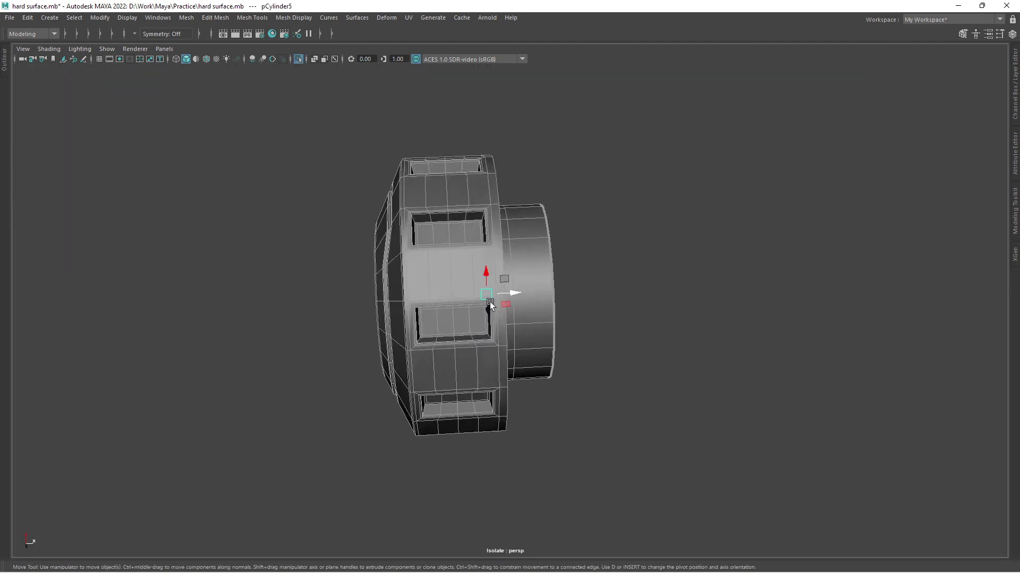
- Grow the knob's edge selection, then frame the base in the four-view layout
shift+right_drag(533, 266, 593, 244)
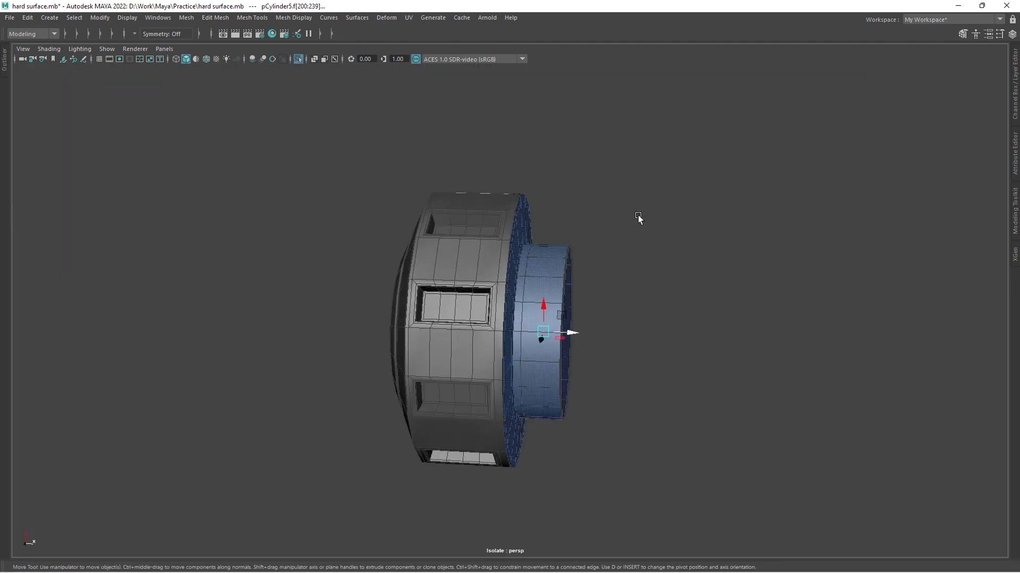
alt+drag(588, 326, 543, 360)
key(space)
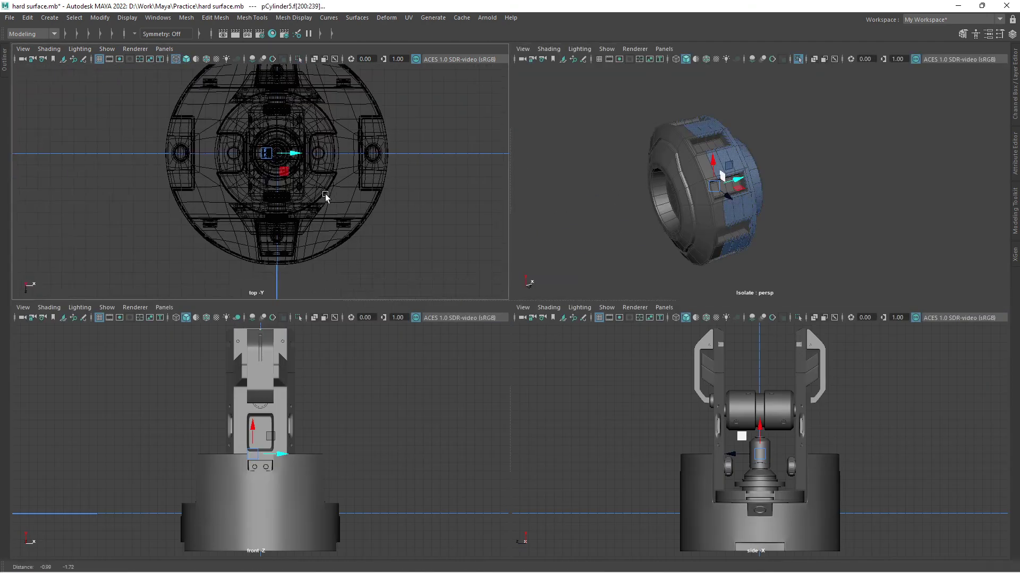
key(space)
alt+drag(585, 239, 504, 289)
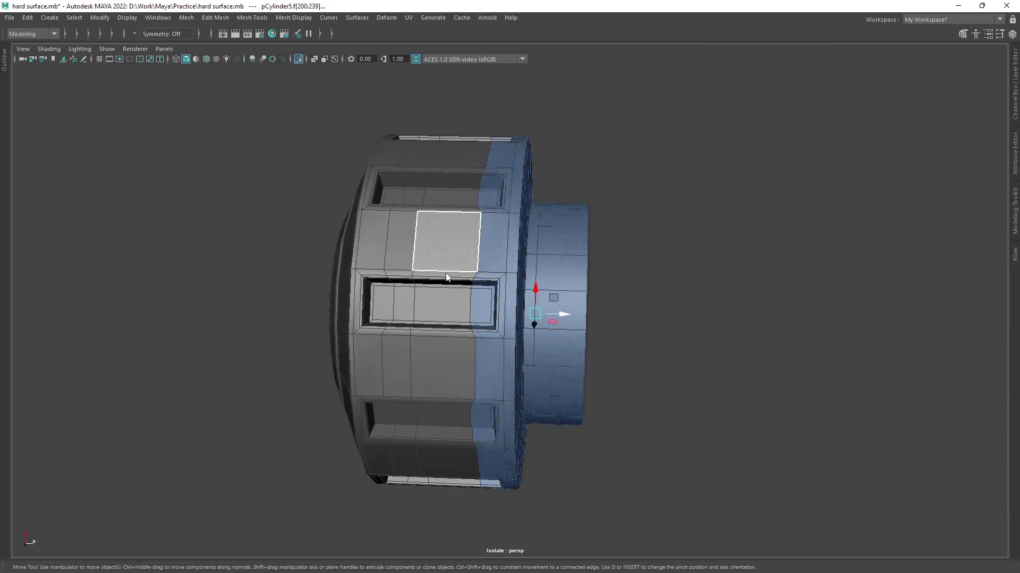
alt+drag(641, 128, 559, 190)
key(ctrl+1)
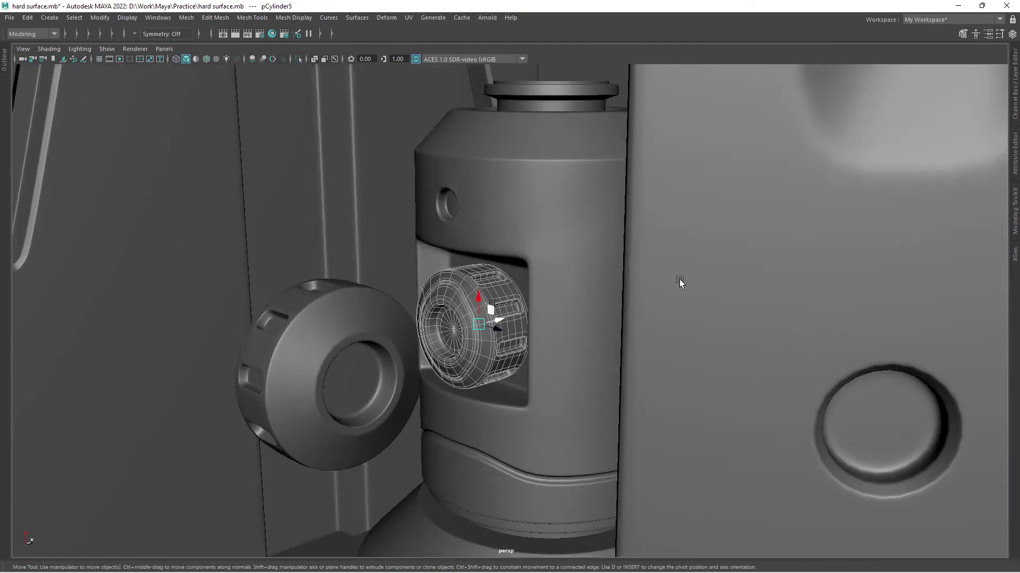
key(w)
key(space)
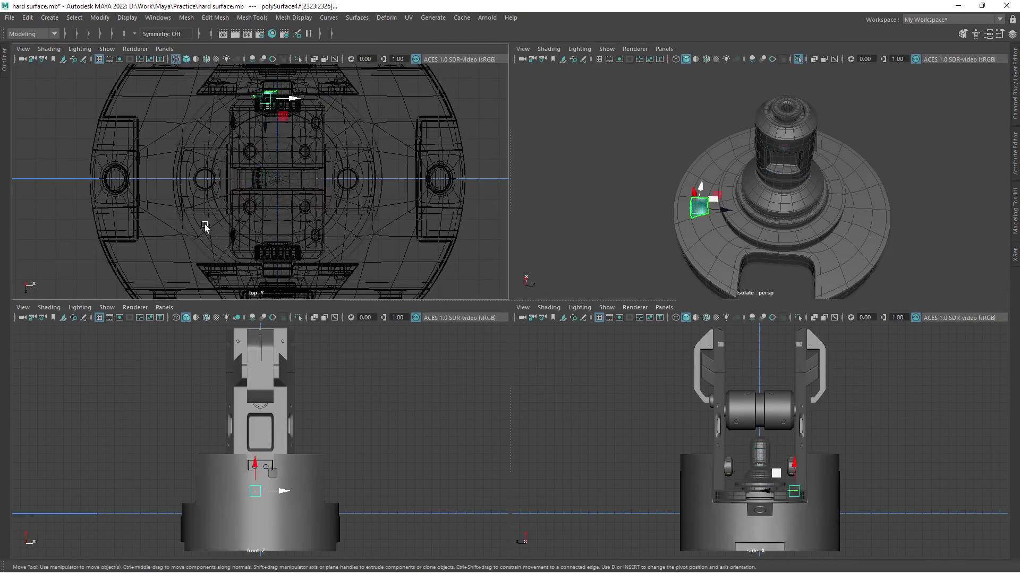
- Select one half of the base's faces in the top view and delete them
drag(387, 77, 272, 317)
key(shift+f)
key(ctrl+1)
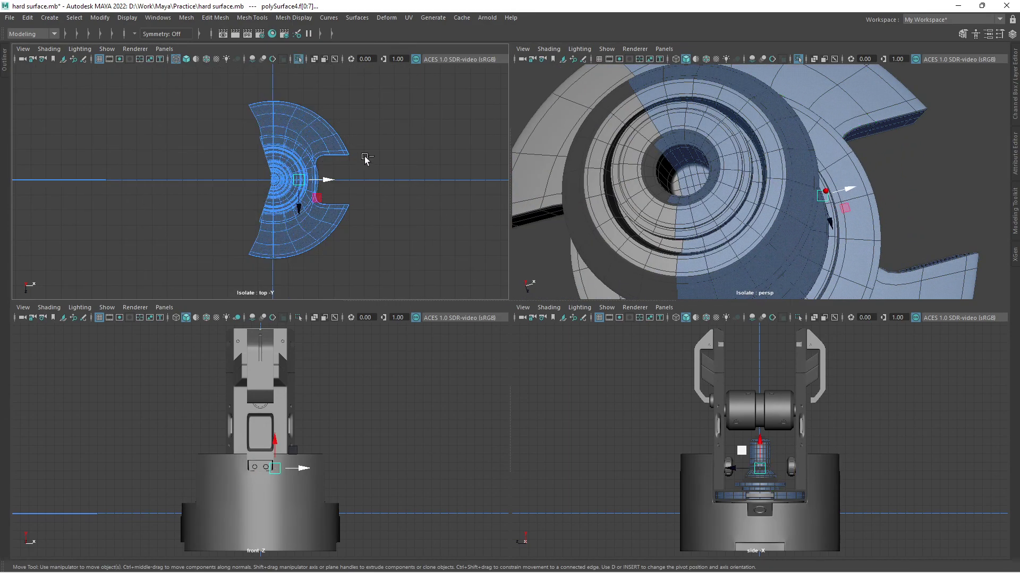
drag(409, 98, 276, 306)
scroll(284, 200, up, 3)
scroll(319, 200, up, 2)
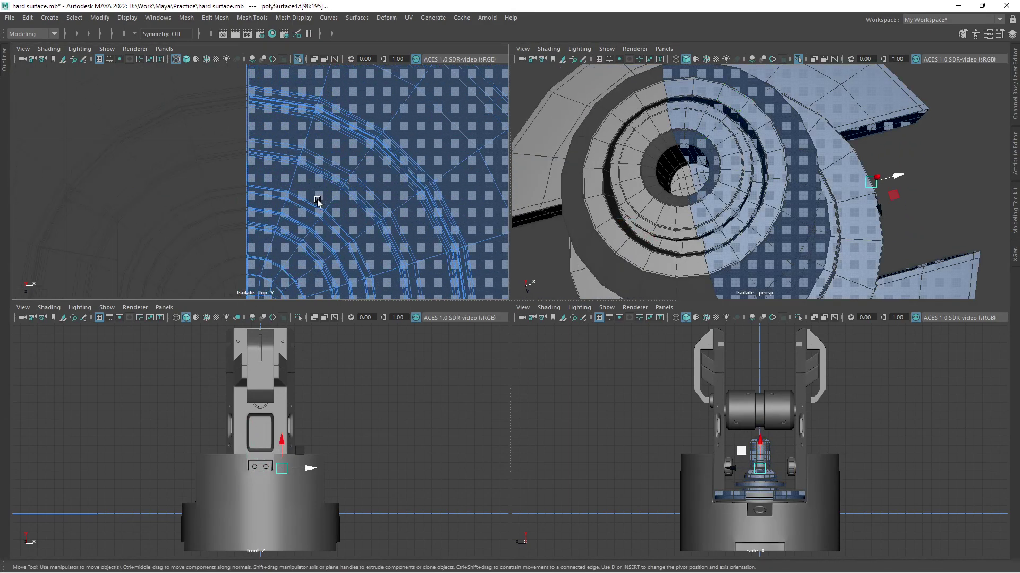
key(space)
- Mirror the remaining base half across X with Cut Geometry and 0.001 merge threshold
alt+drag(403, 297, 477, 264)
right_drag(477, 263, 383, 310)
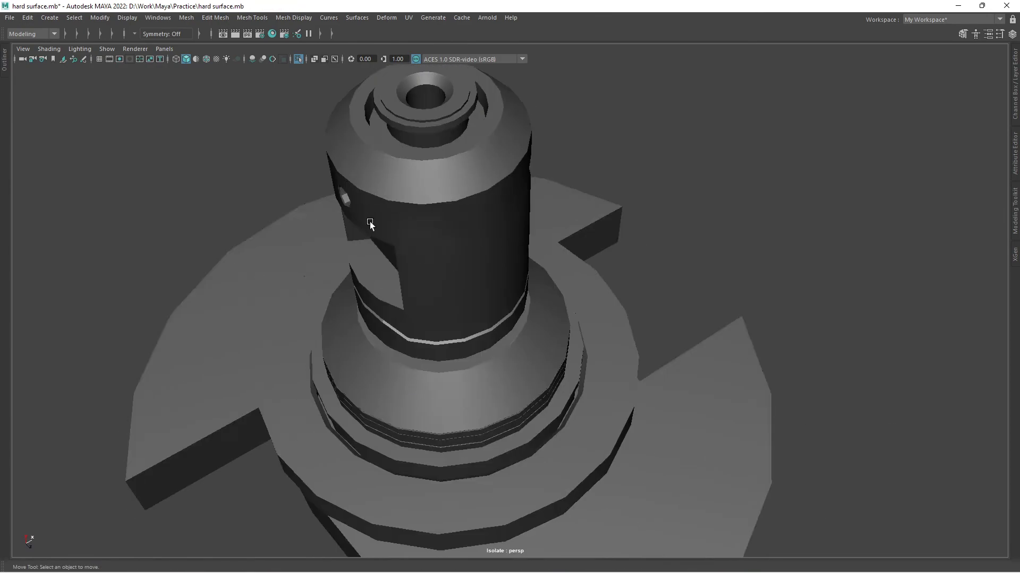
alt+drag(370, 221, 547, 229)
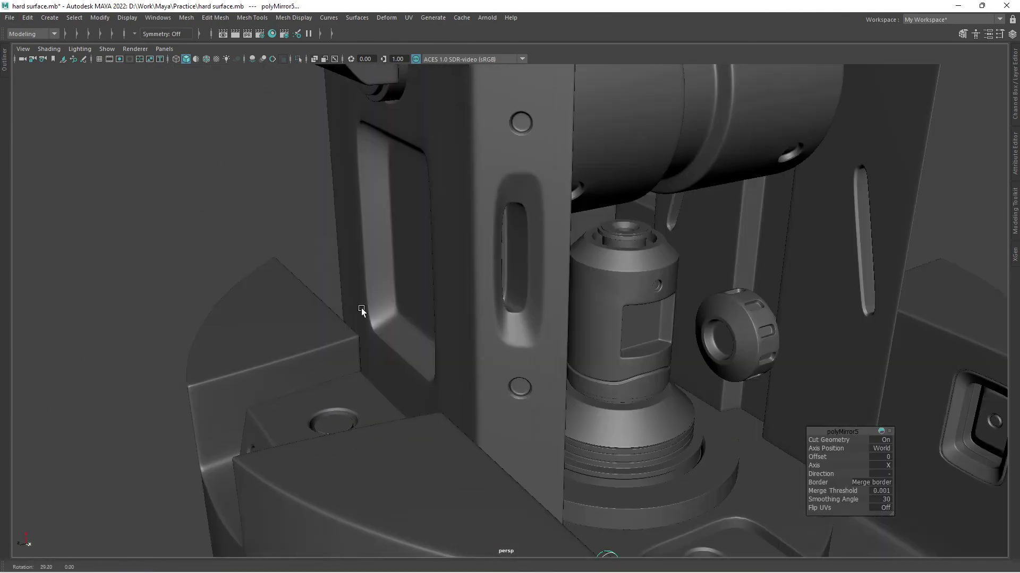